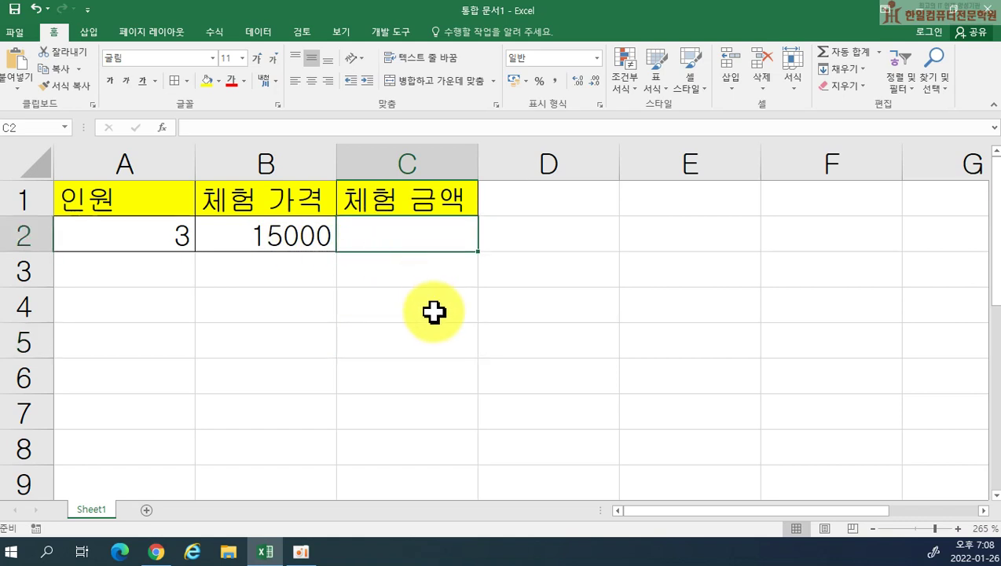
- Enter the formula =A2*B2 in cell C2 to multiply the headcount by the experience price, and check it
{"action": "type", "text": "="}
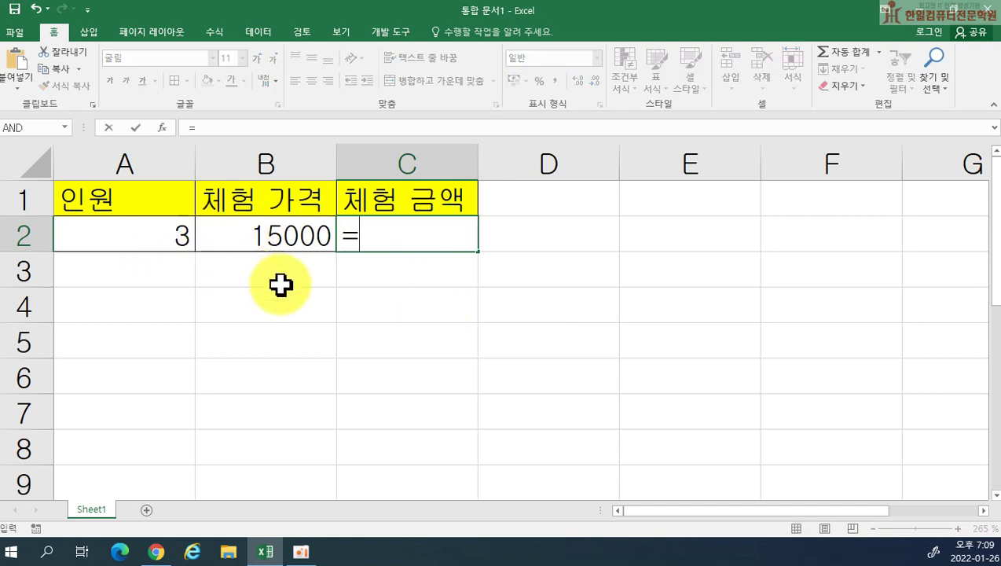
{"action": "left_click", "coordinate": [138, 232]}
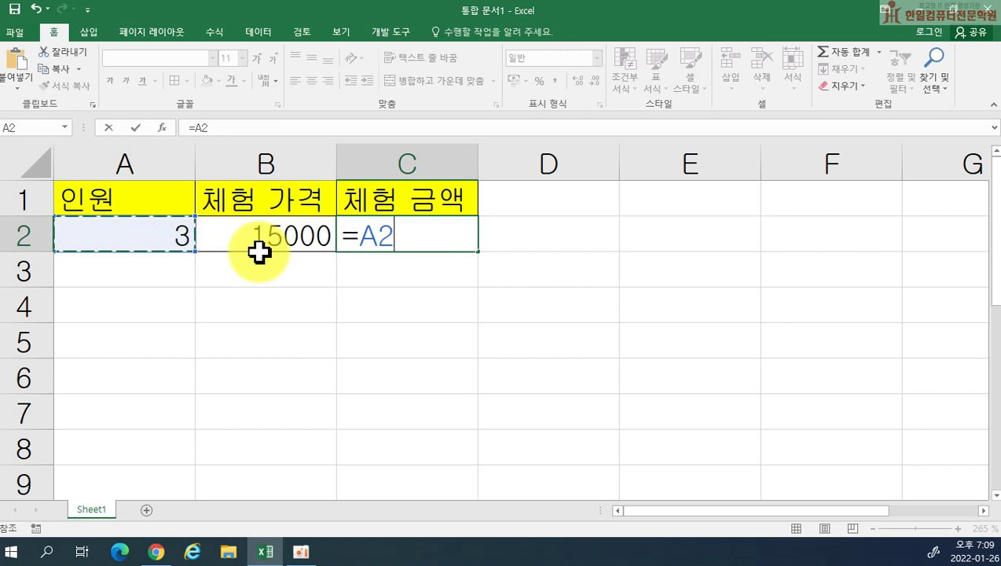
{"action": "type", "text": "*"}
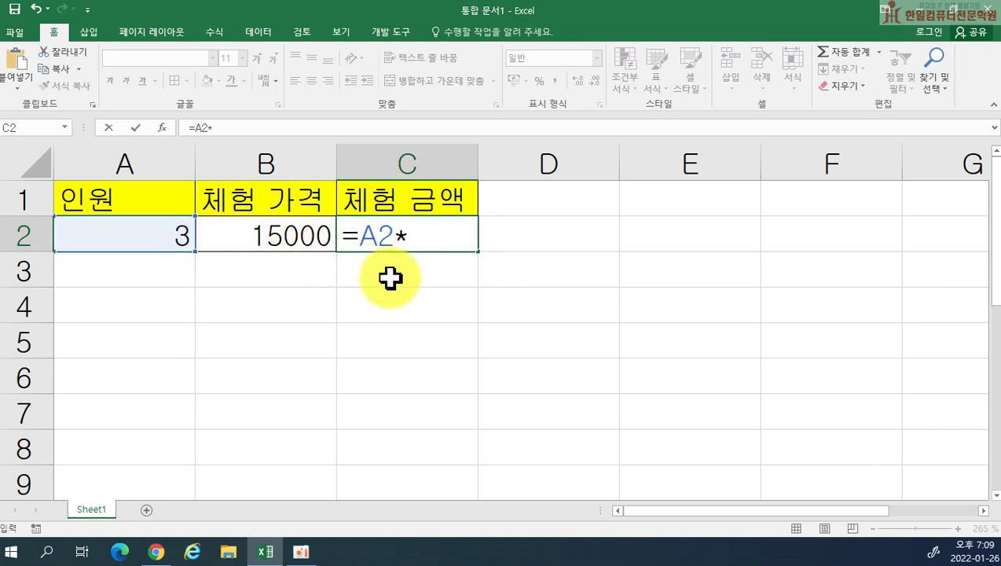
{"action": "left_click", "coordinate": [265, 233]}
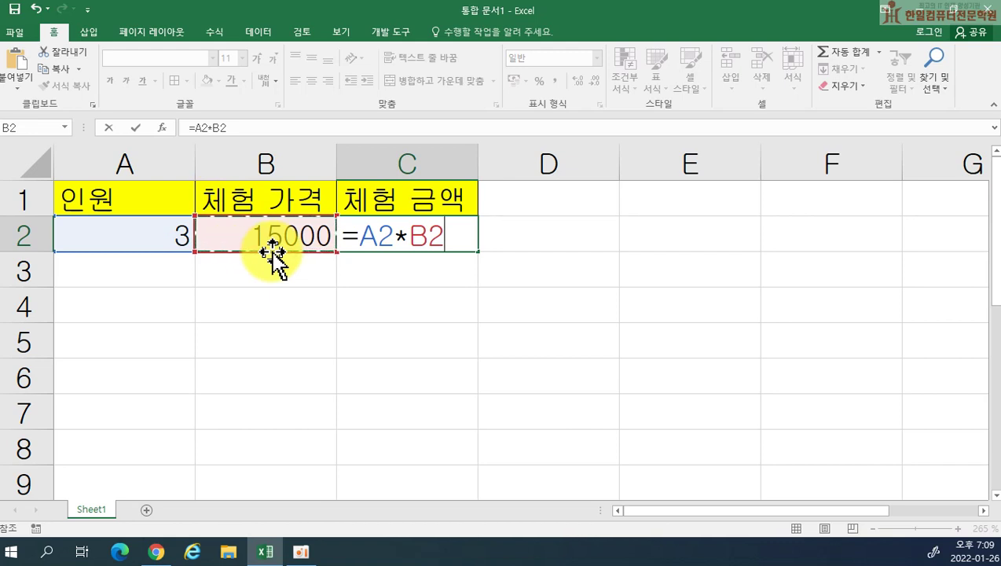
{"action": "key", "text": "Return"}
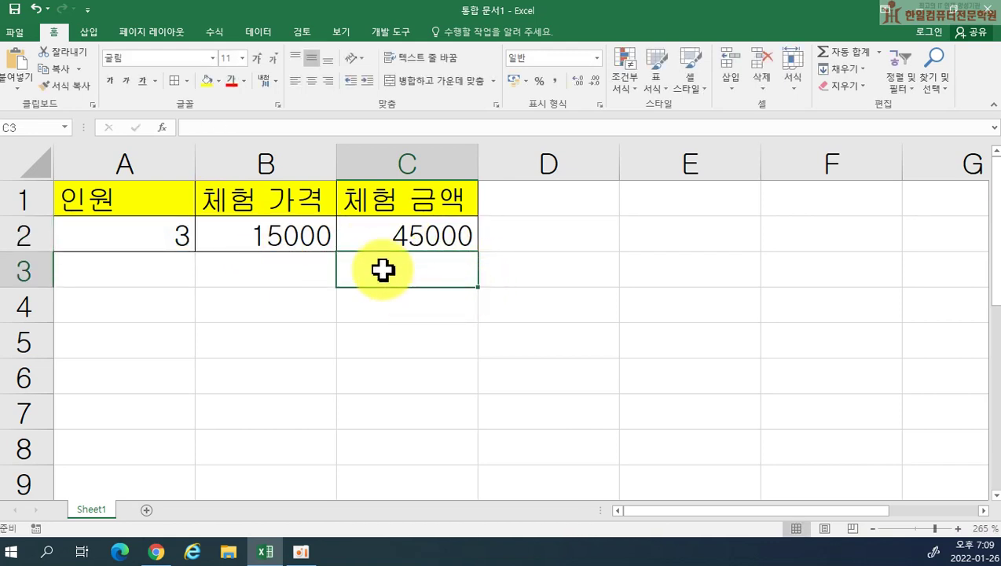
{"action": "left_click", "coordinate": [460, 245]}
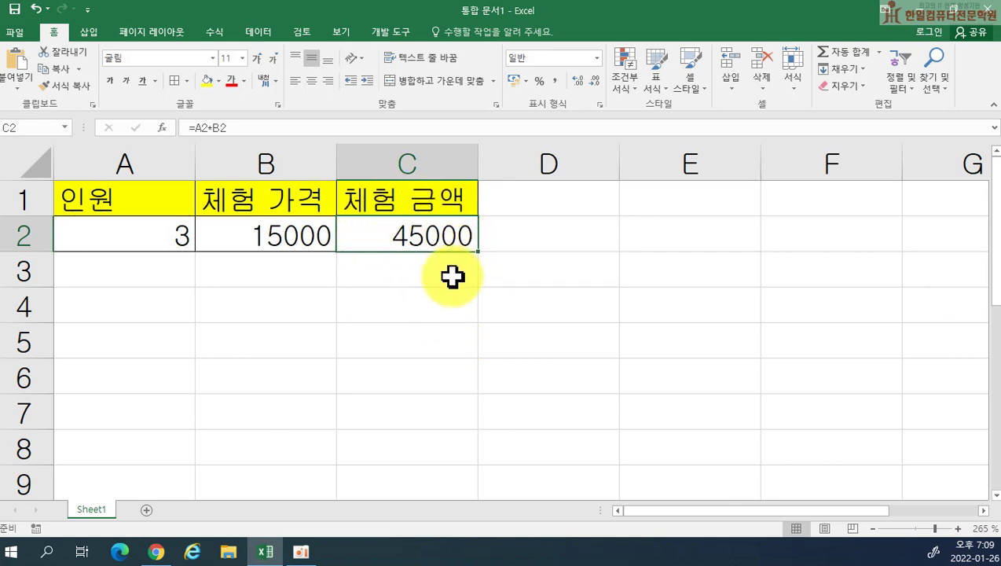
{"action": "left_click", "coordinate": [492, 331]}
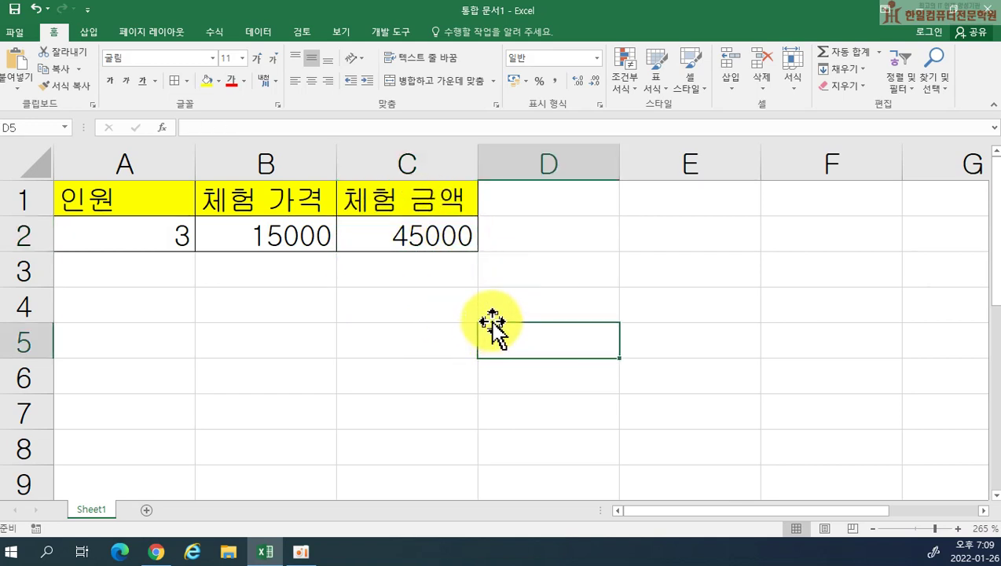
{"action": "left_click", "coordinate": [392, 237]}
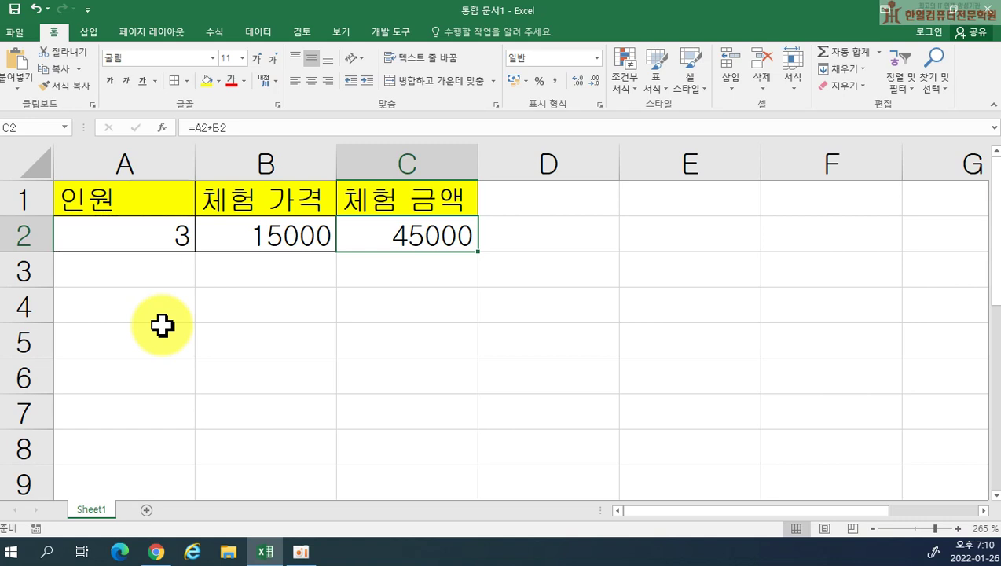
- Extend the table down to row 6 by applying all borders to cells A2:C6
{"action": "left_click", "coordinate": [146, 232]}
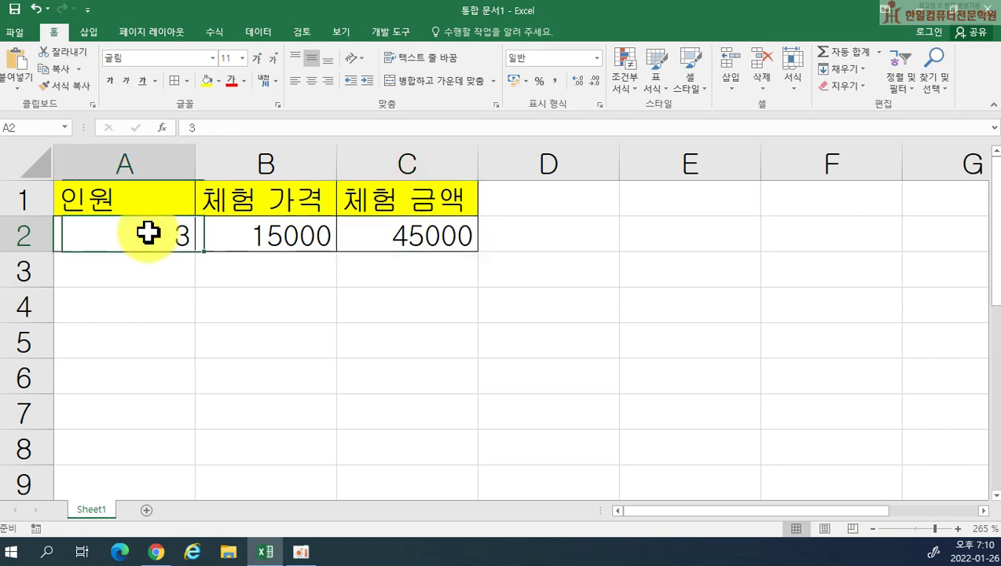
{"action": "left_click", "coordinate": [139, 252]}
{"action": "left_click_drag", "start_coordinate": [127, 230], "coordinate": [401, 379]}
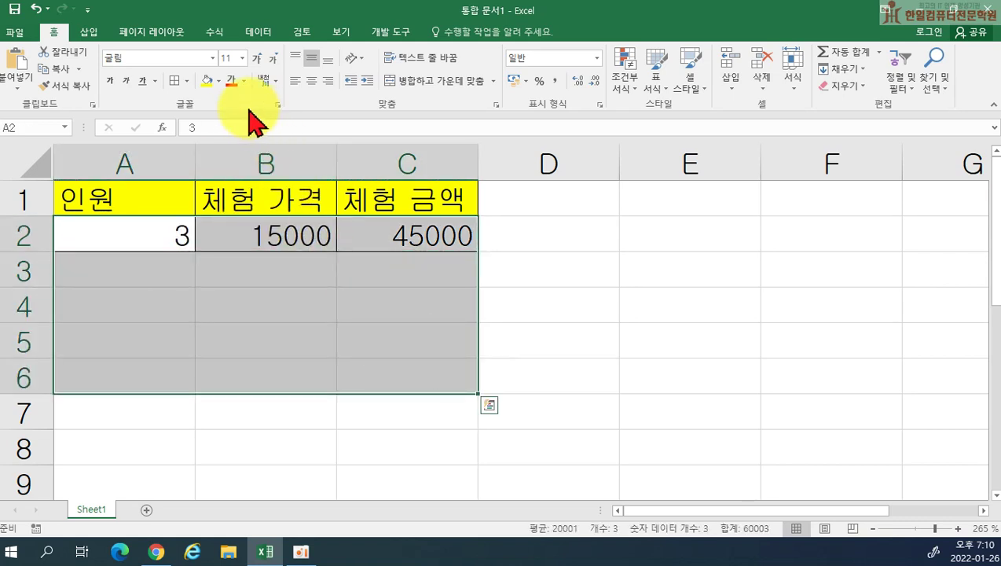
{"action": "left_click", "coordinate": [175, 80]}
- Fill in row 3 with a headcount of 4 and an experience price of 10000
{"action": "left_click", "coordinate": [169, 255]}
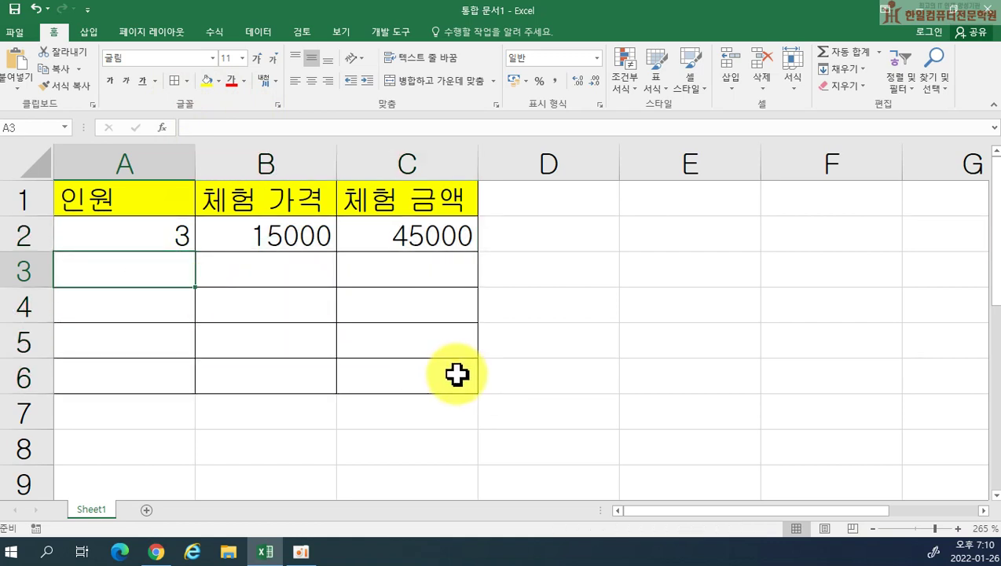
{"action": "type", "text": "4"}
{"action": "key", "text": "Tab"}
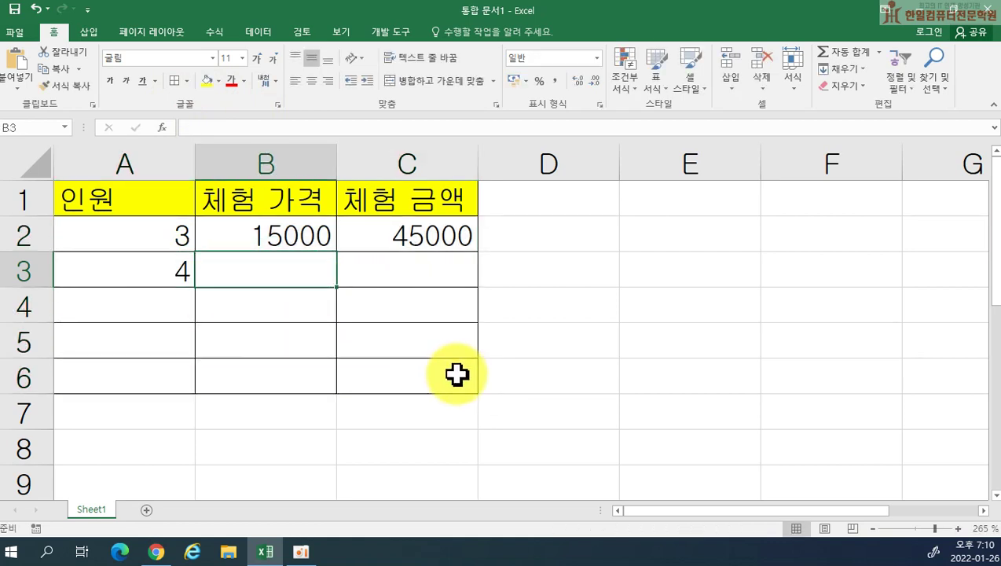
{"action": "type", "text": "10000"}
{"action": "key", "text": "Return"}
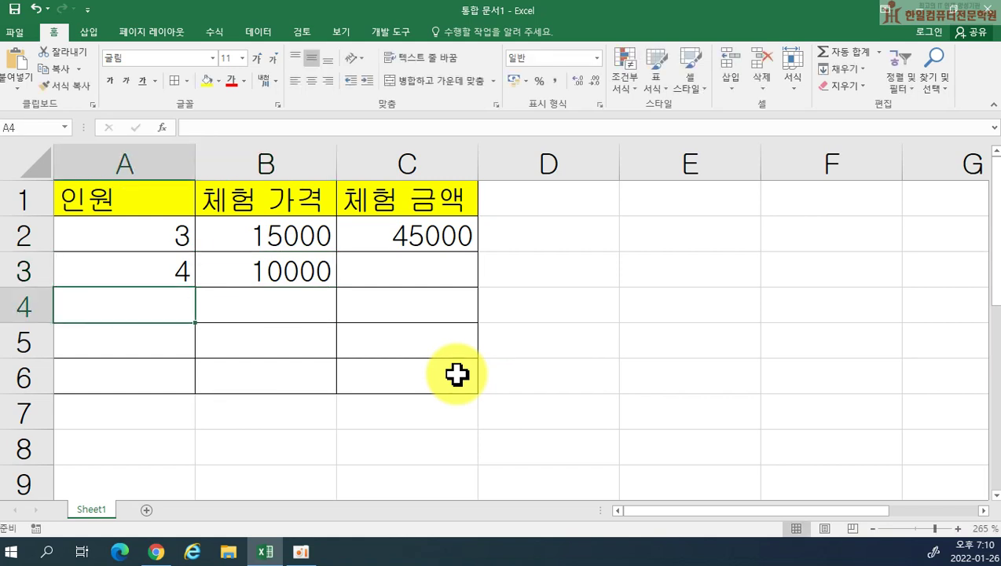
- Fill in row 4 with a headcount of 2 and an experience price of 5000
{"action": "type", "text": "10"}
{"action": "key", "text": "Tab"}
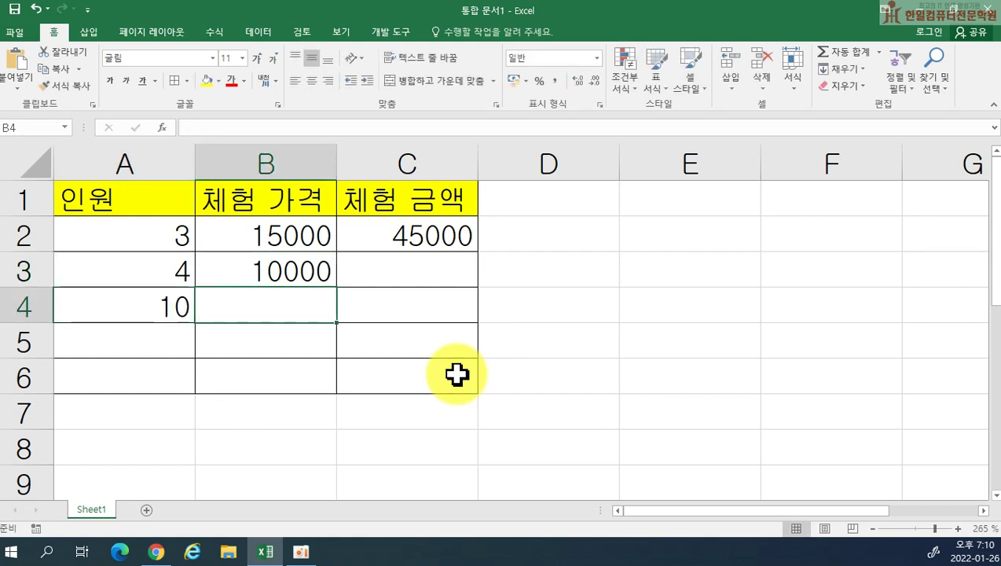
{"action": "key", "text": "shift+Tab"}
{"action": "type", "text": "2"}
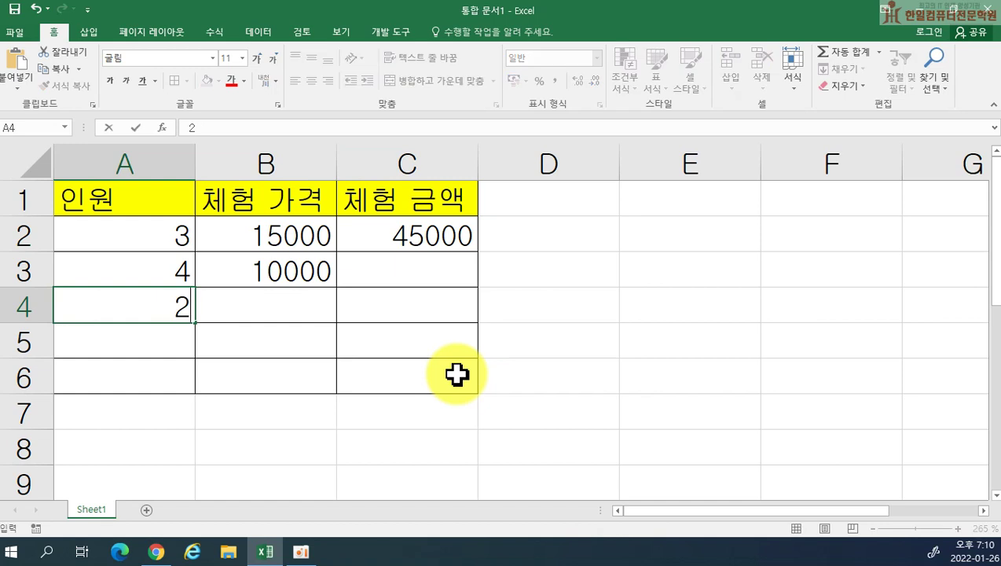
{"action": "key", "text": "Tab"}
{"action": "type", "text": "5000"}
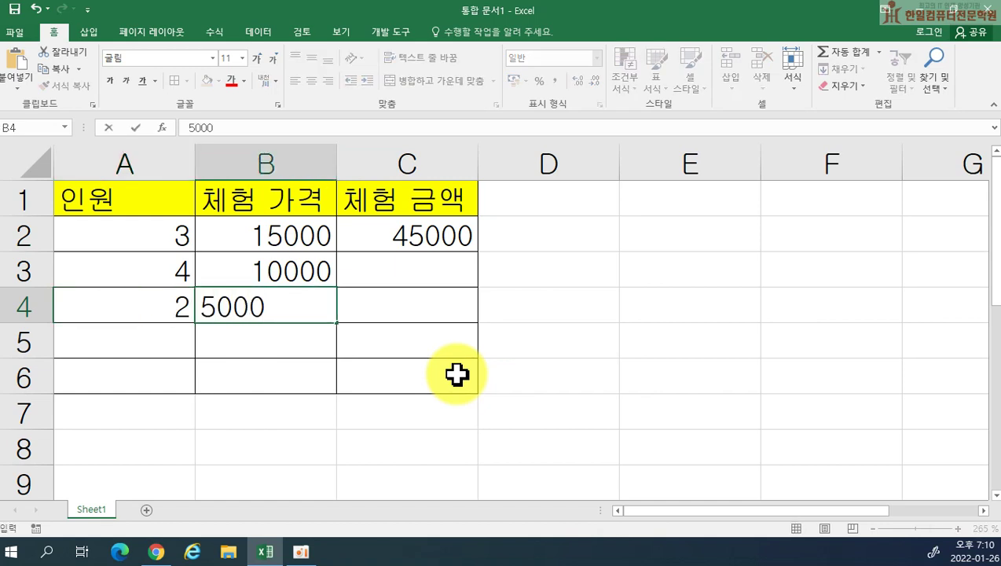
{"action": "key", "text": "Return"}
- Fill in row 5 with a headcount of 6 and an experience price of 15000
{"action": "key", "text": "Left"}
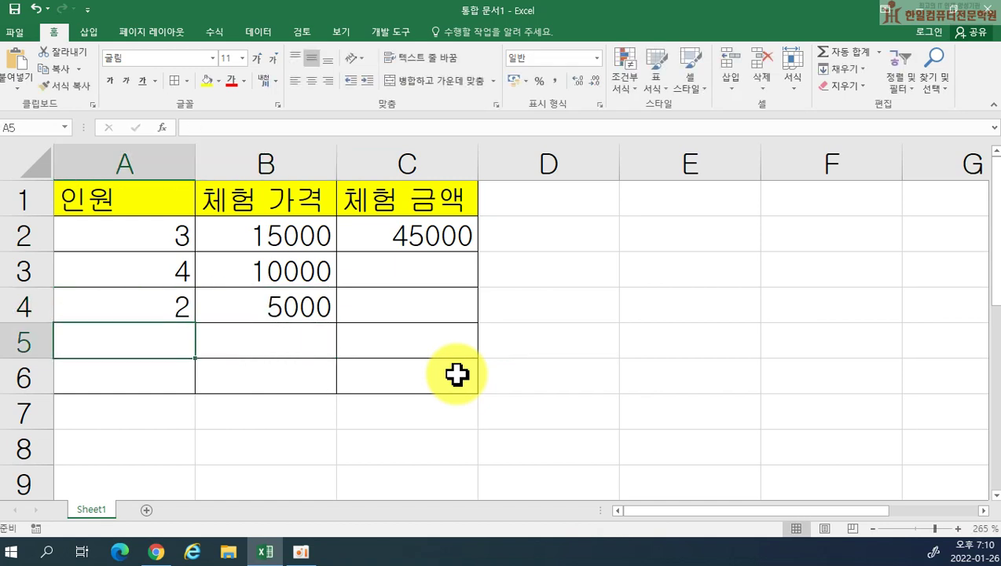
{"action": "type", "text": "6"}
{"action": "key", "text": "Tab"}
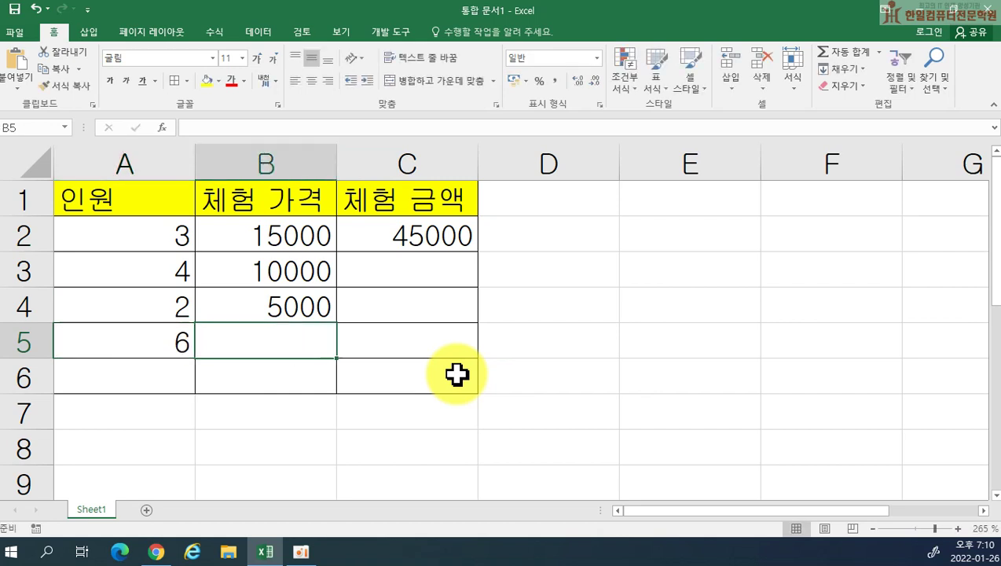
{"action": "type", "text": "15000"}
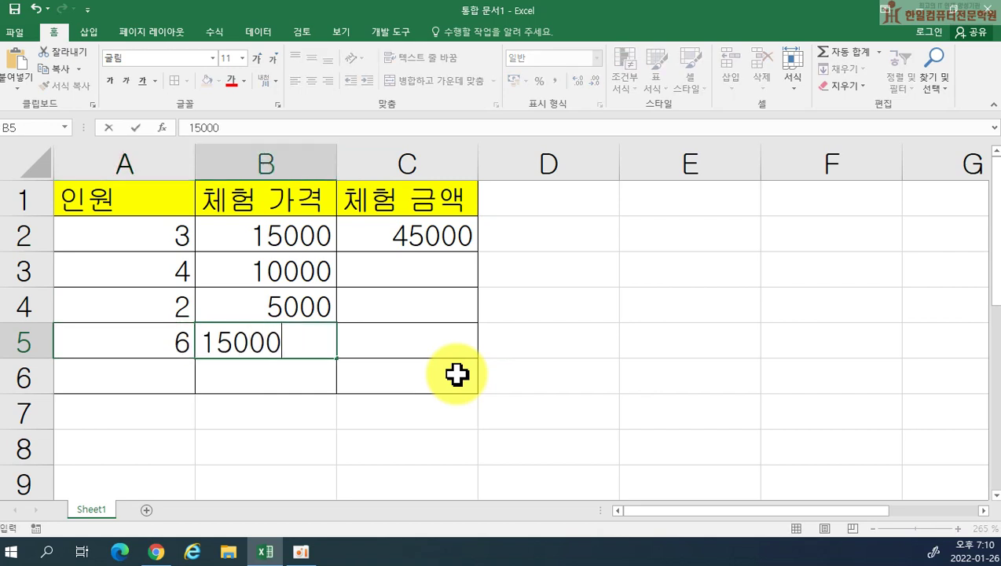
{"action": "key", "text": "Return"}
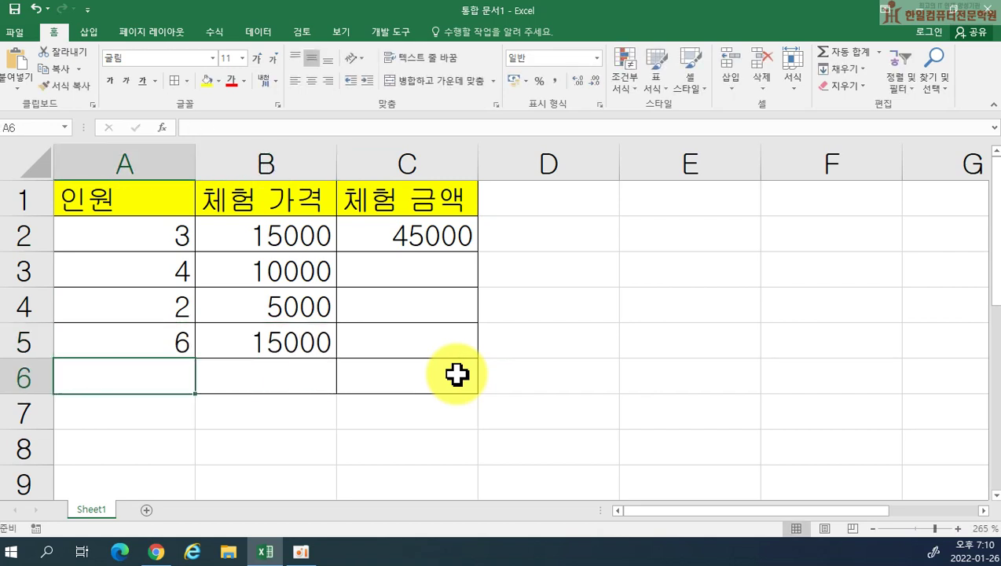
- Fill in row 6 with a headcount of 3 and an experience price of 12000
{"action": "type", "text": "3"}
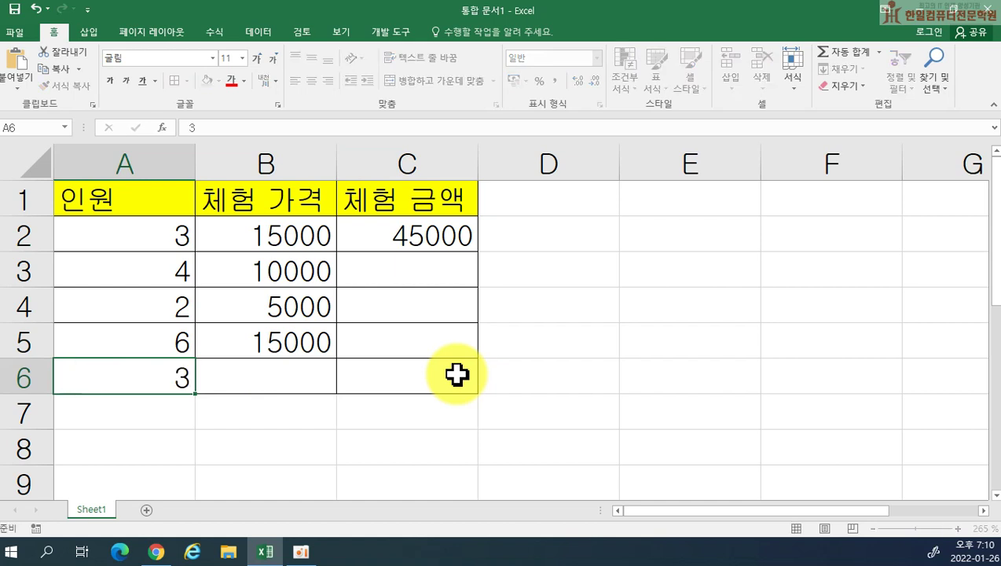
{"action": "key", "text": "Tab"}
{"action": "type", "text": "1200"}
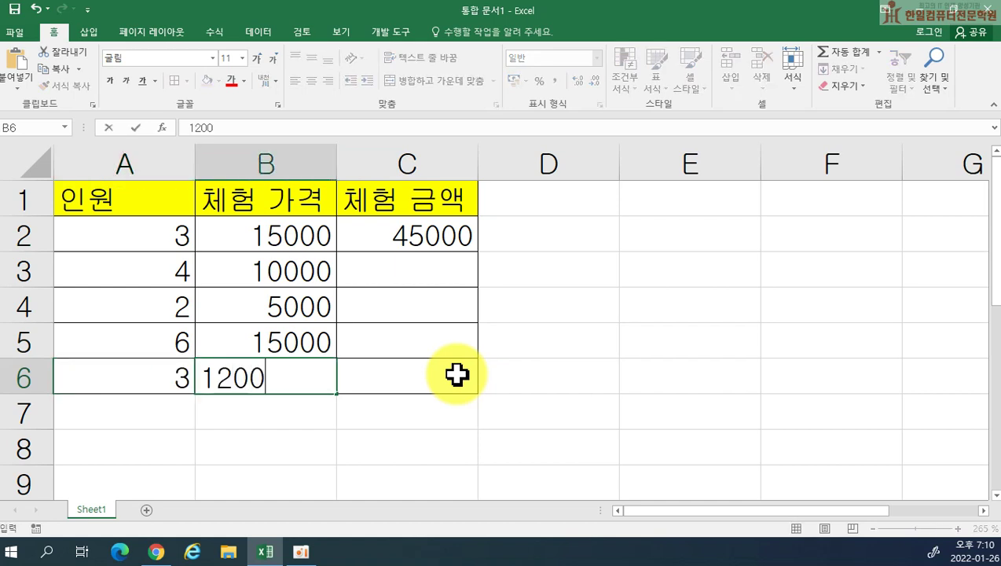
{"action": "type", "text": "0"}
{"action": "key", "text": "Down"}
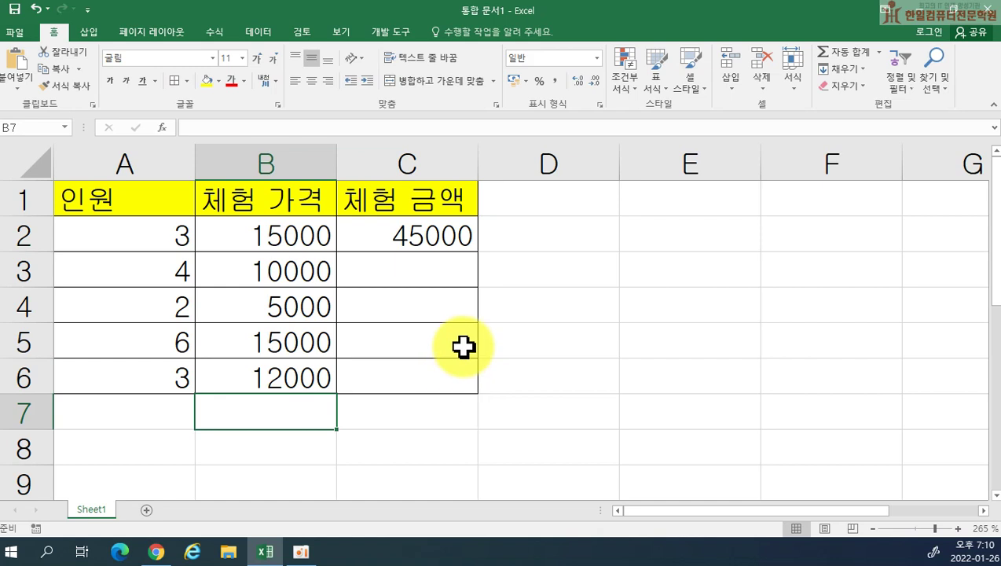
- Fill the multiplication formula from C2 down through C6
{"action": "left_click", "coordinate": [452, 235]}
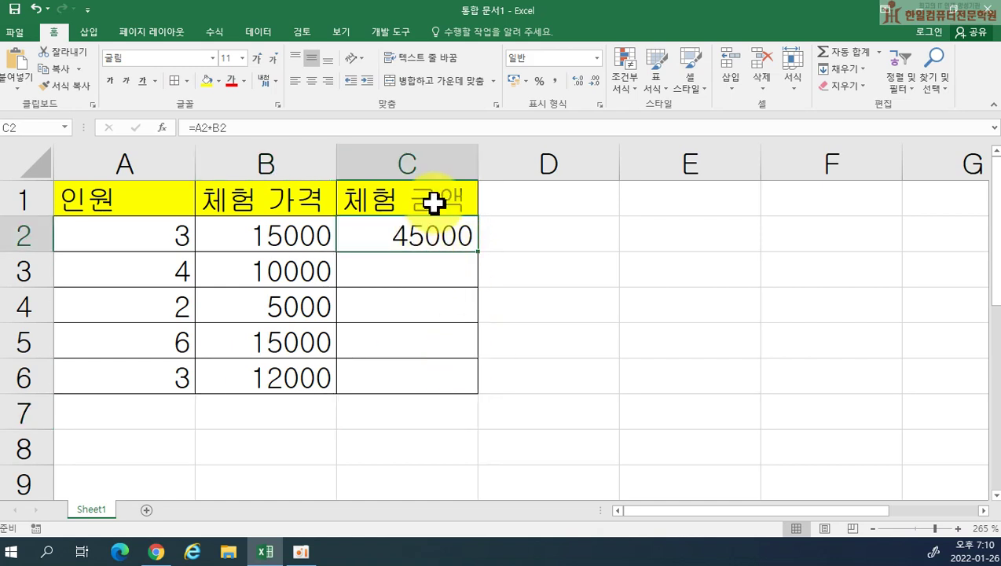
{"action": "left_click", "coordinate": [411, 268]}
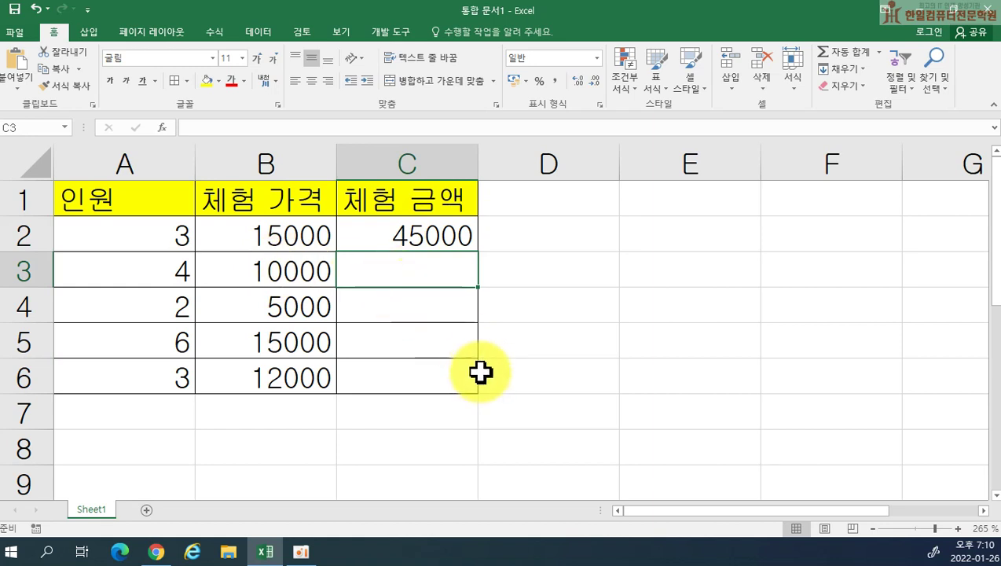
{"action": "left_click", "coordinate": [431, 235]}
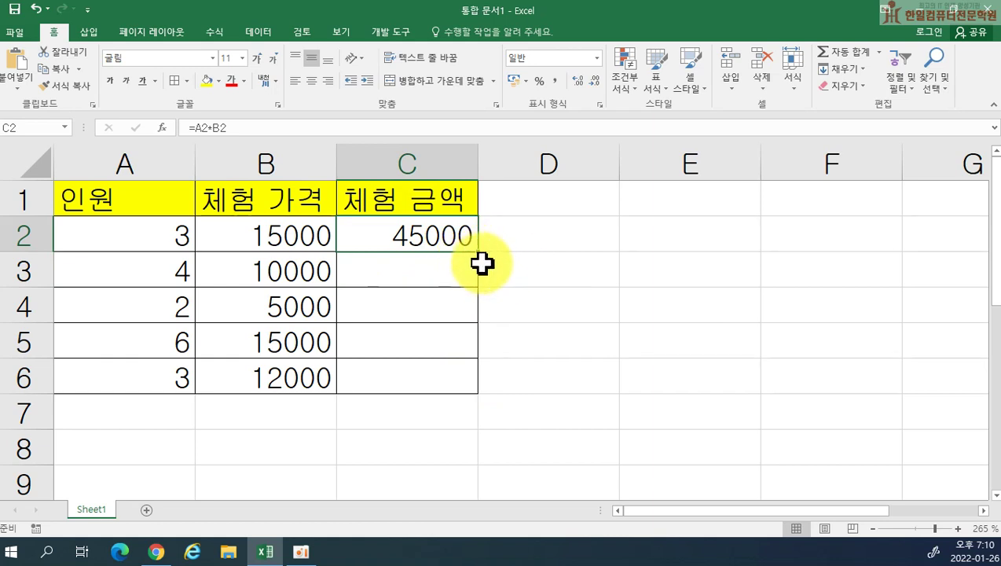
{"action": "left_click_drag", "start_coordinate": [479, 252], "coordinate": [497, 390]}
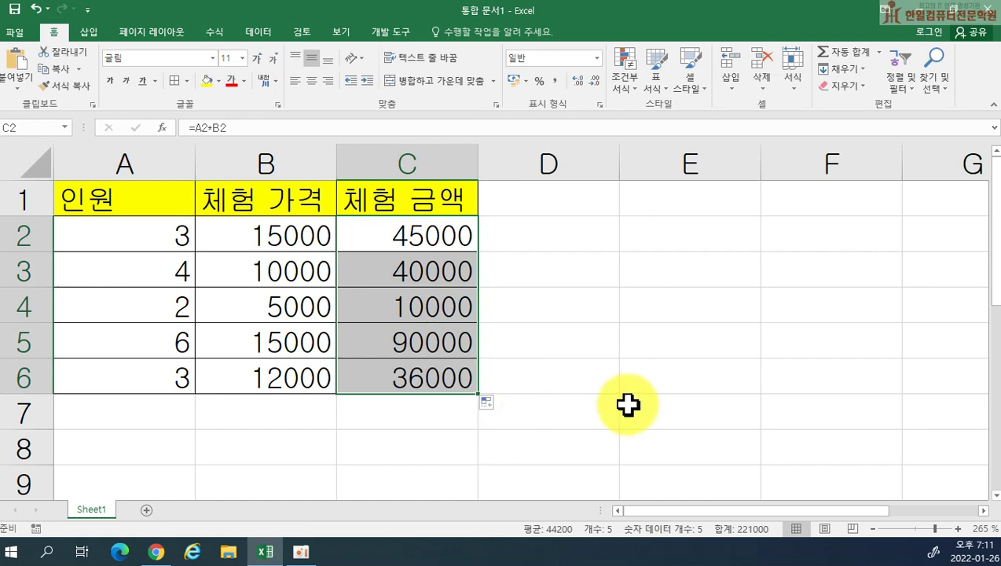
- Examine the formulas in C2, C3 and C6 to see how their cell references change from row to row
{"action": "left_click", "coordinate": [412, 234]}
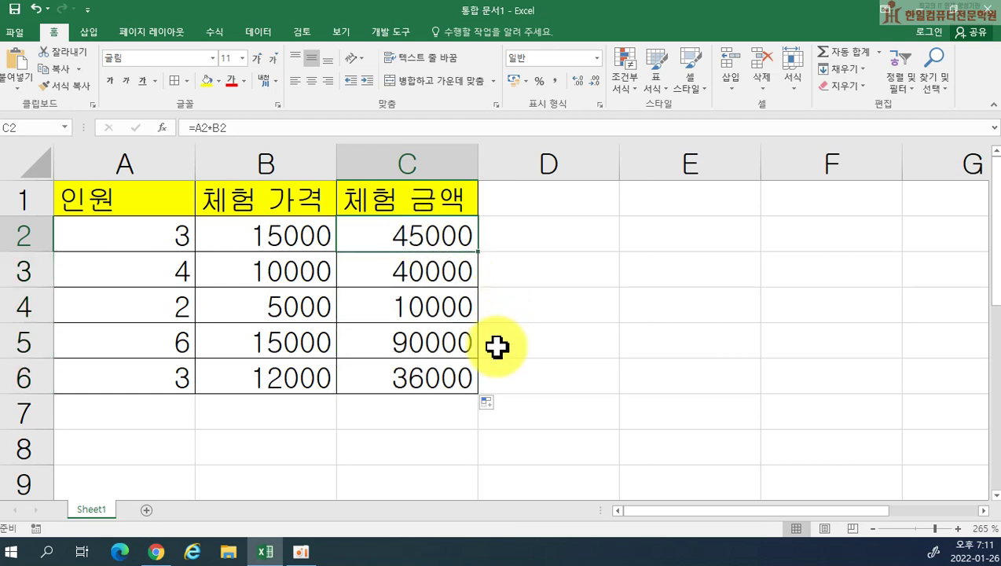
{"action": "double_click", "coordinate": [404, 234]}
{"action": "type", "text": "*"}
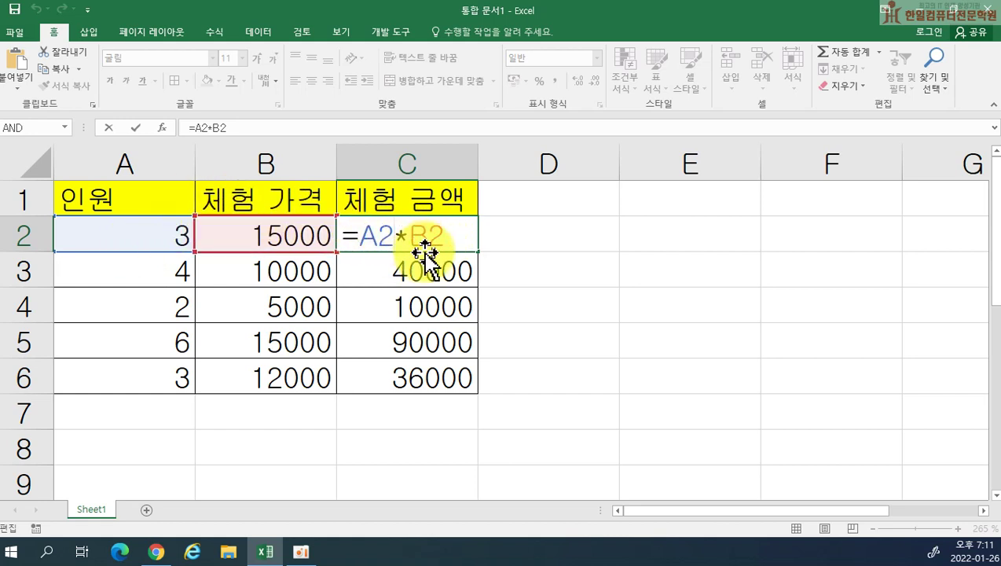
{"action": "key", "text": "Return"}
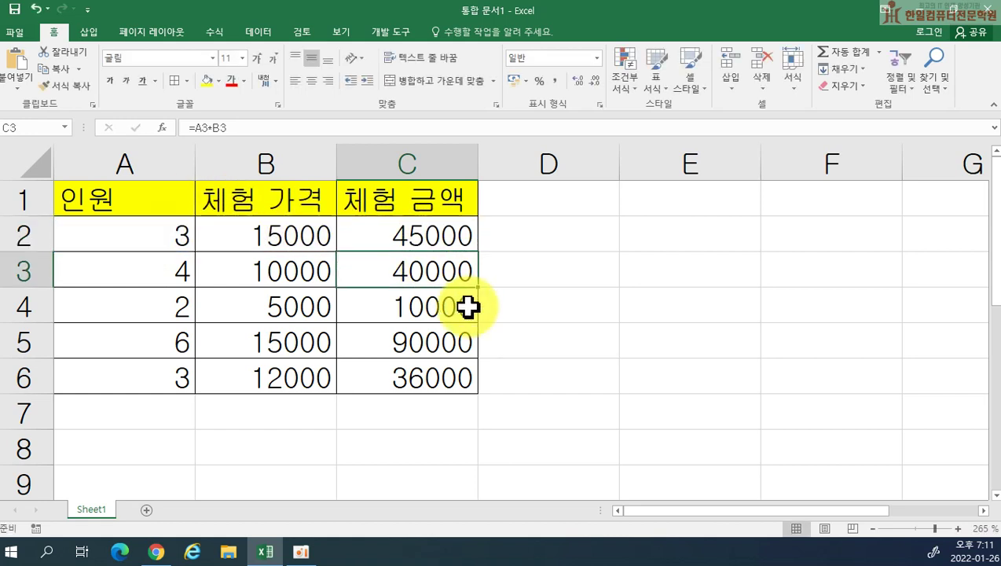
{"action": "double_click", "coordinate": [410, 269]}
{"action": "key", "text": "BackSpace"}
{"action": "type", "text": "*"}
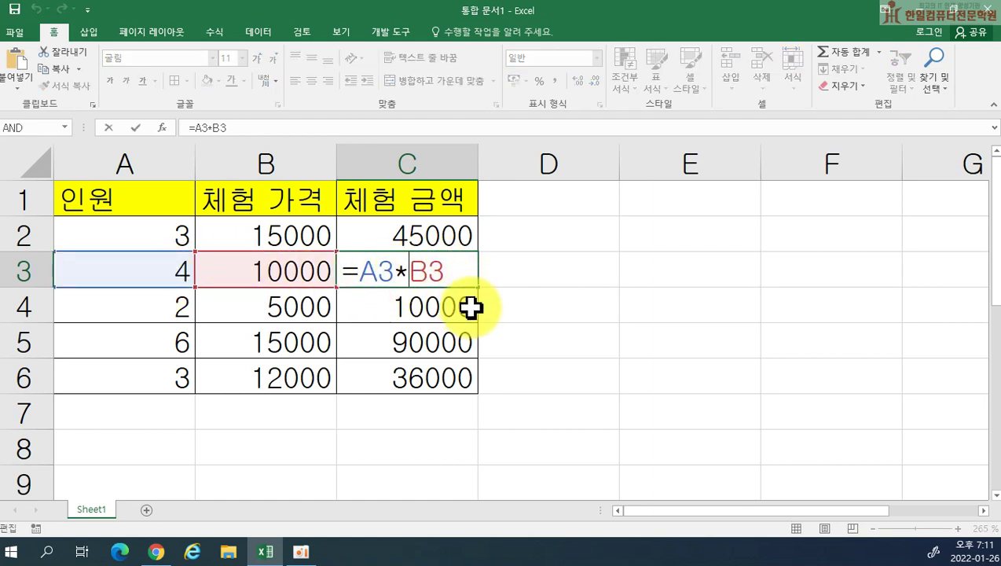
{"action": "key", "text": "Return"}
{"action": "left_click", "coordinate": [447, 371]}
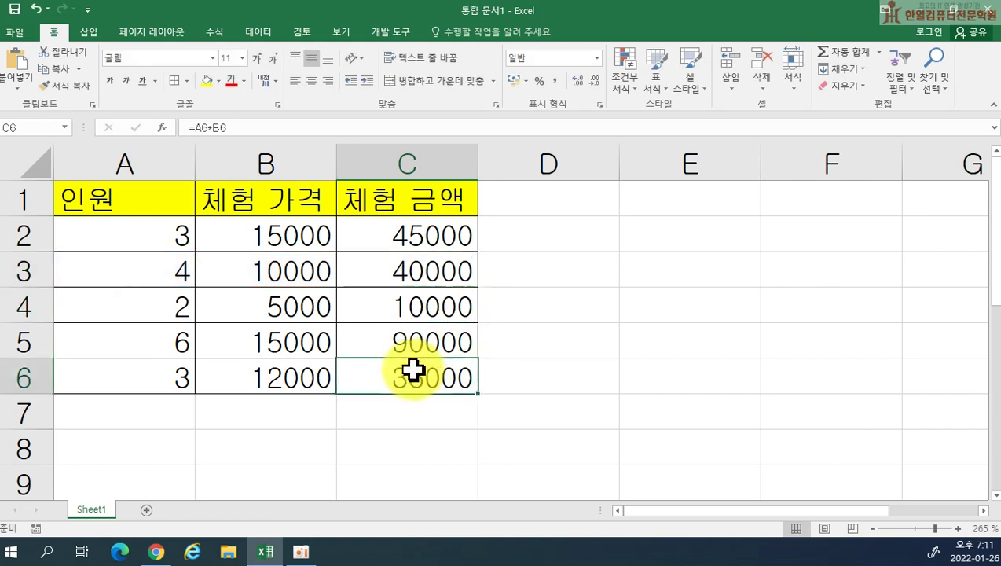
{"action": "double_click", "coordinate": [410, 376]}
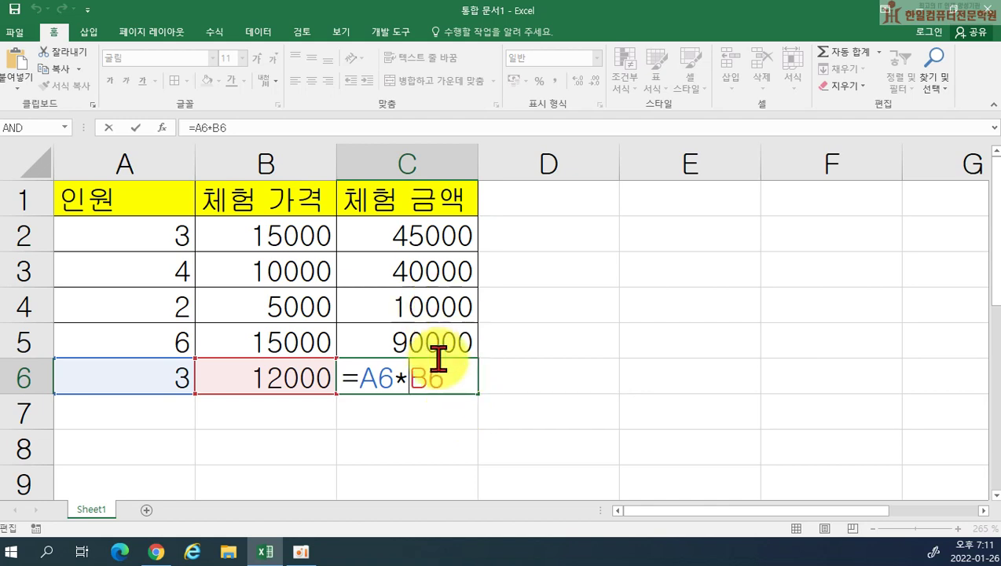
{"action": "key", "text": "Return"}
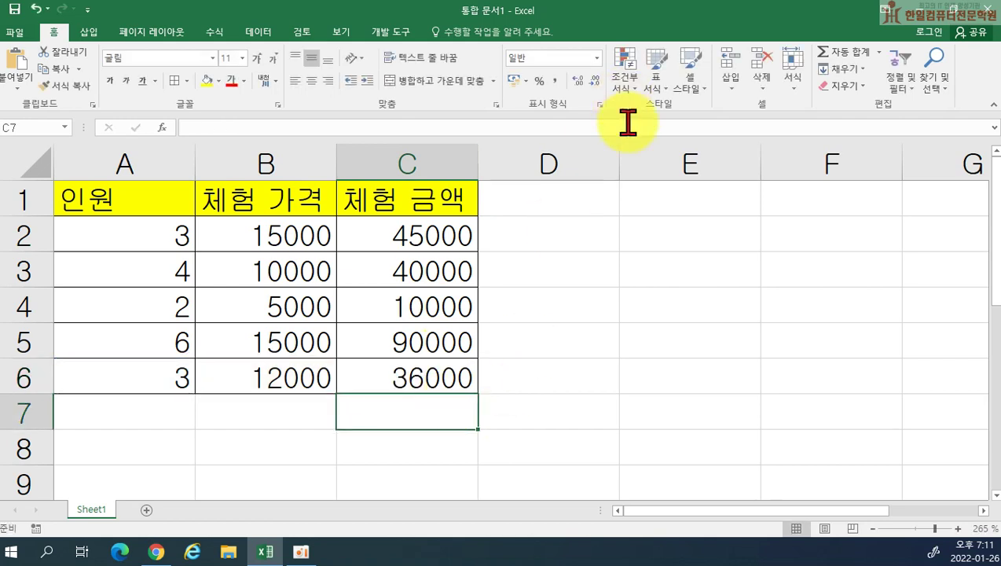
{"action": "left_click", "coordinate": [648, 230]}
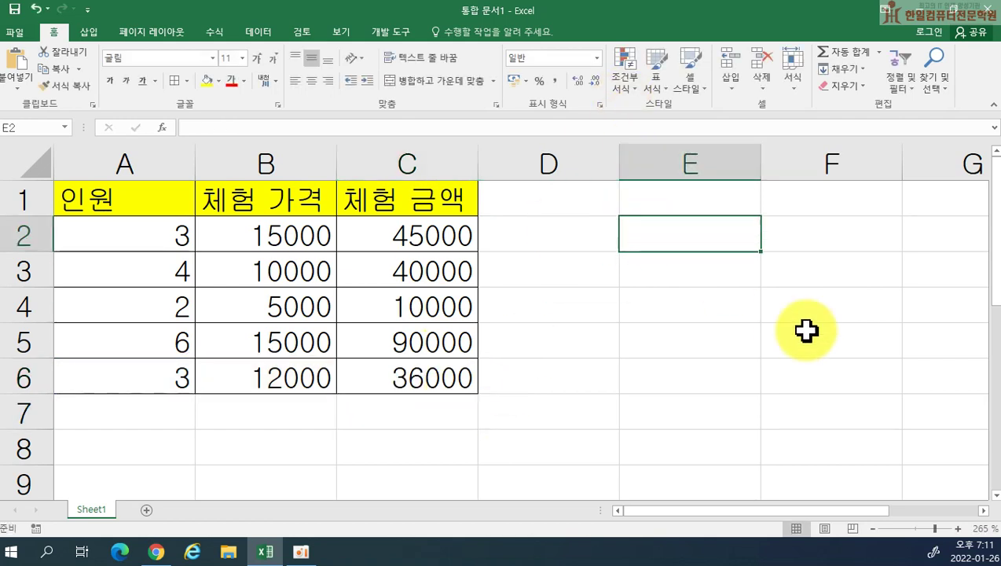
- Enter a formula in E2 that references the headcount header in A1 with a relative reference, =A1
{"action": "type", "text": "="}
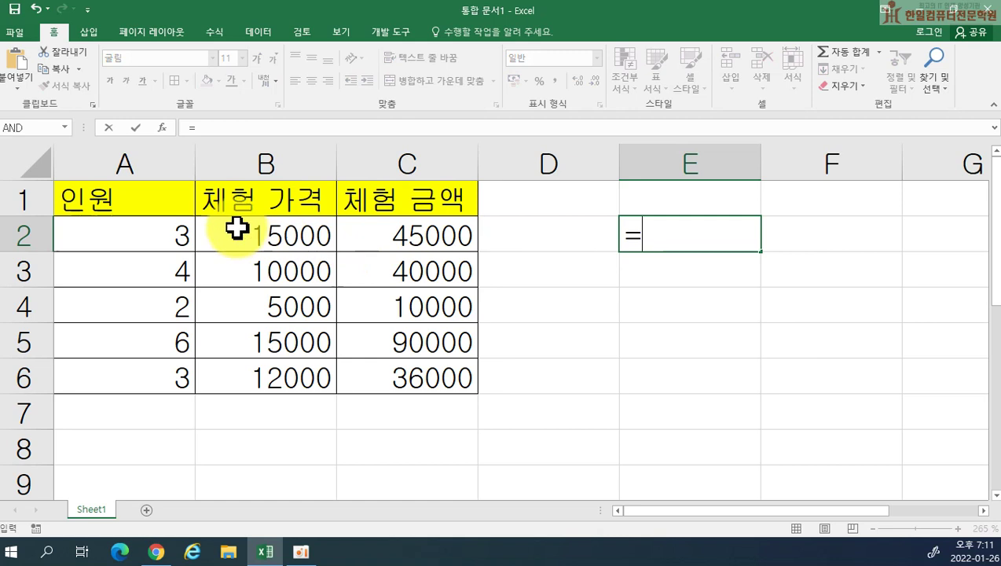
{"action": "left_click", "coordinate": [121, 201]}
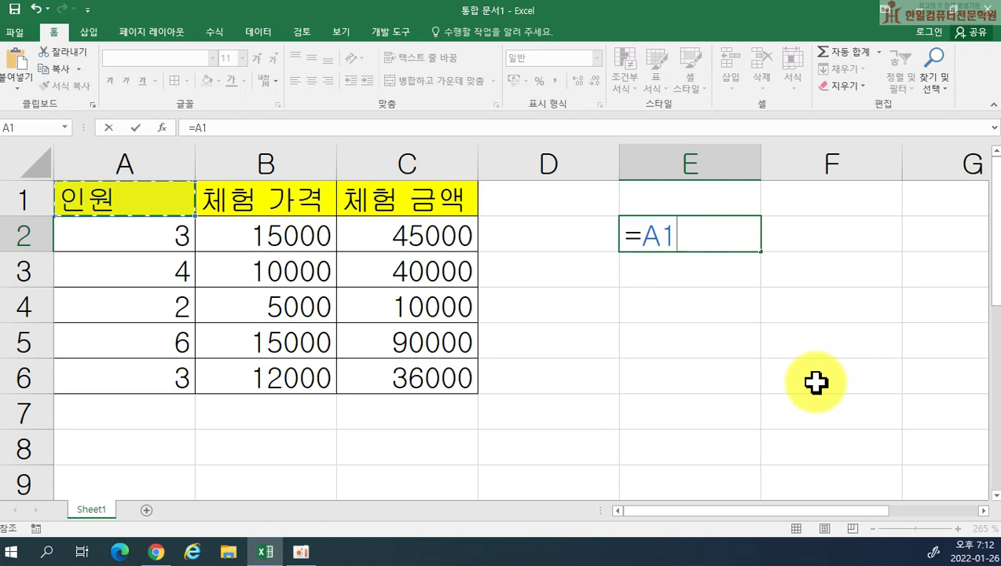
{"action": "key", "text": "Return"}
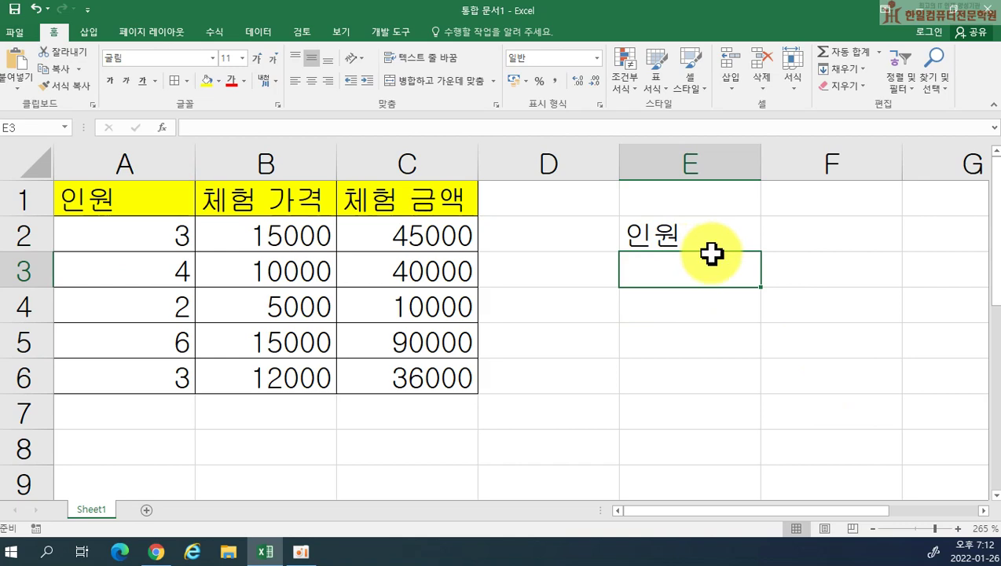
- Fill the relative formula from E2 across to G2 and check the references in F2 and G2
{"action": "scroll", "coordinate": [711, 253], "scroll_direction": "down", "scroll_amount": 1, "text": "ctrl"}
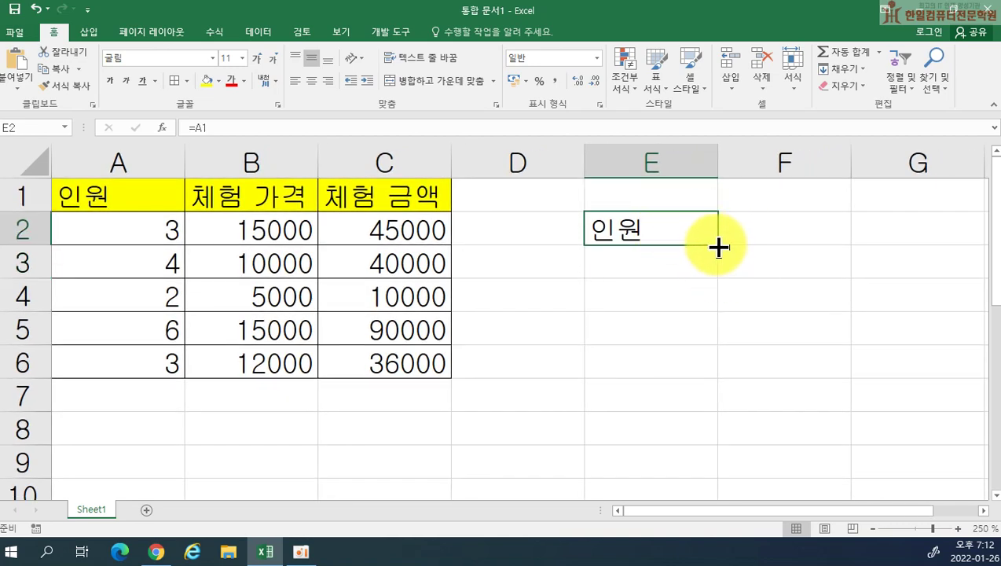
{"action": "left_click_drag", "start_coordinate": [720, 246], "coordinate": [935, 250]}
{"action": "double_click", "coordinate": [795, 227]}
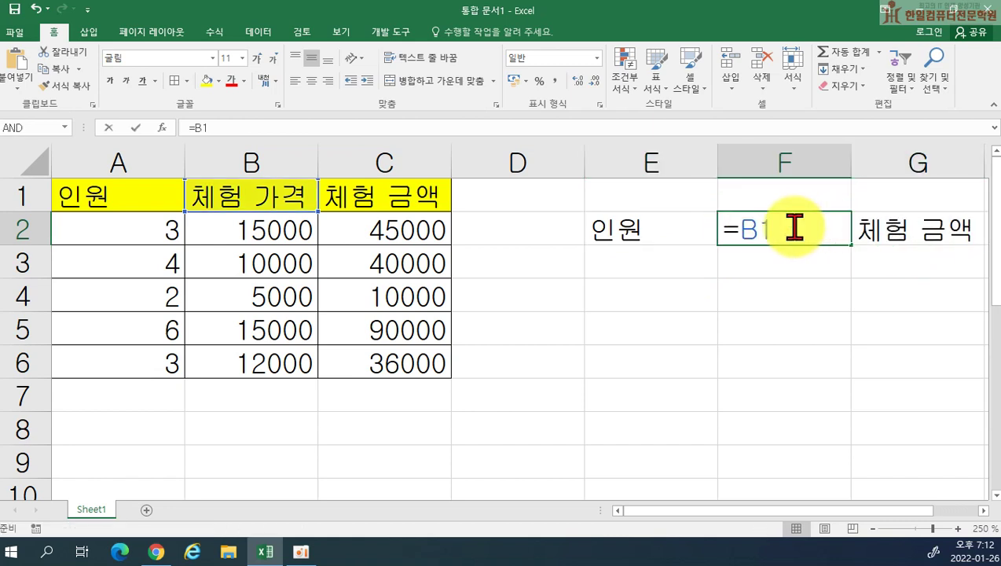
{"action": "key", "text": "Return"}
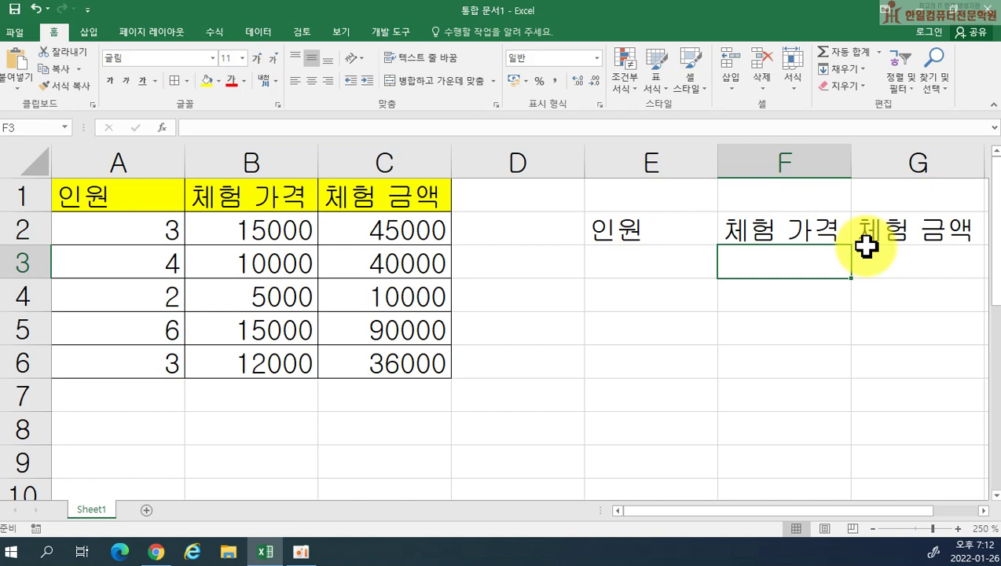
{"action": "double_click", "coordinate": [887, 230]}
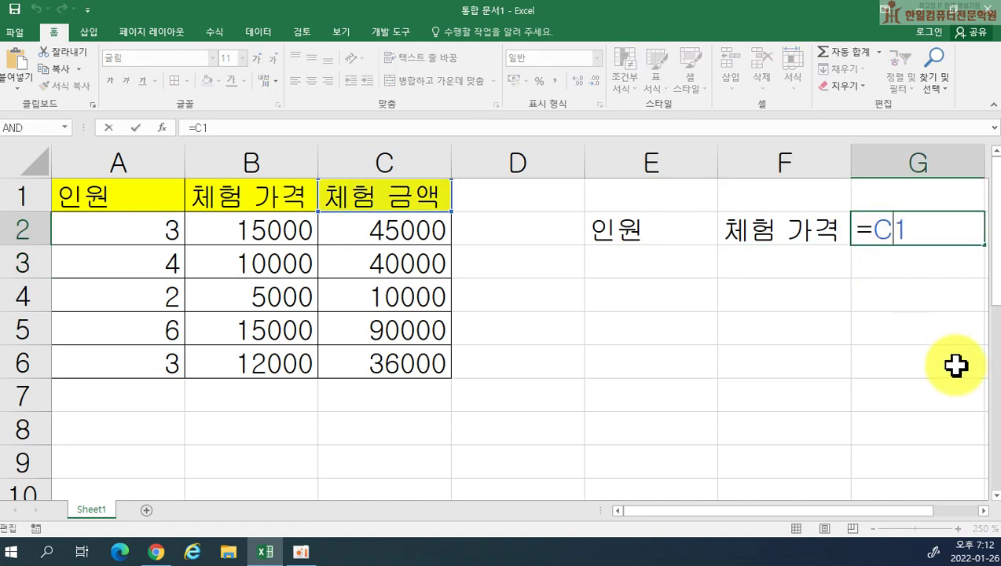
{"action": "key", "text": "Return"}
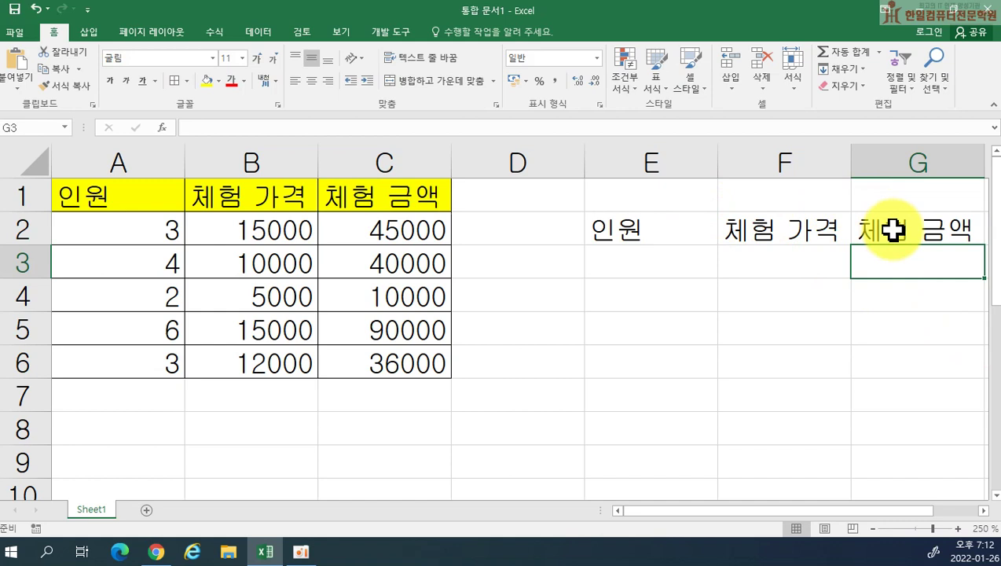
- Fill the relative formula from E2 down through E6 and check the references in E3 to E6
{"action": "left_click", "coordinate": [676, 230]}
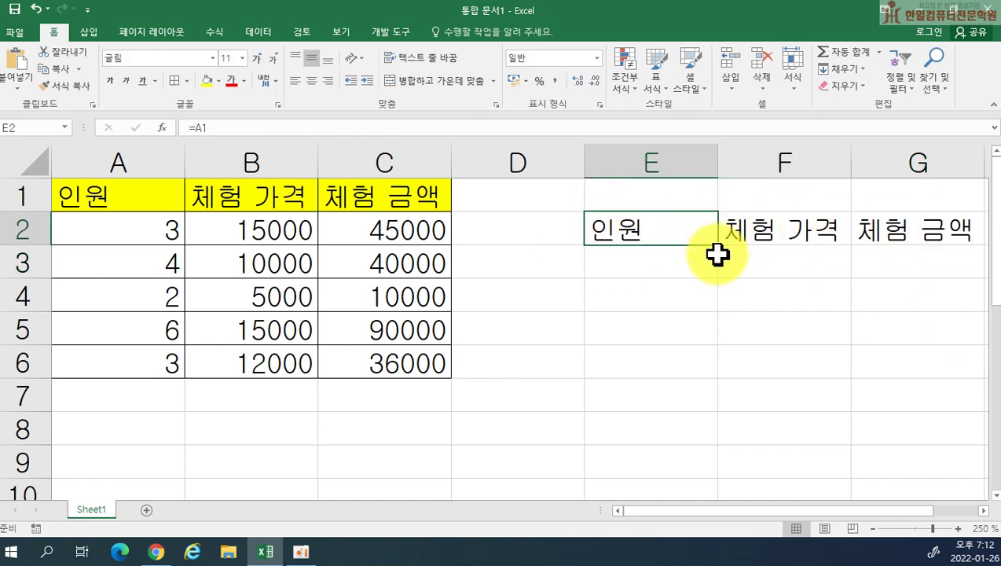
{"action": "left_click_drag", "start_coordinate": [718, 245], "coordinate": [720, 369]}
{"action": "left_click", "coordinate": [666, 260]}
{"action": "double_click", "coordinate": [677, 269]}
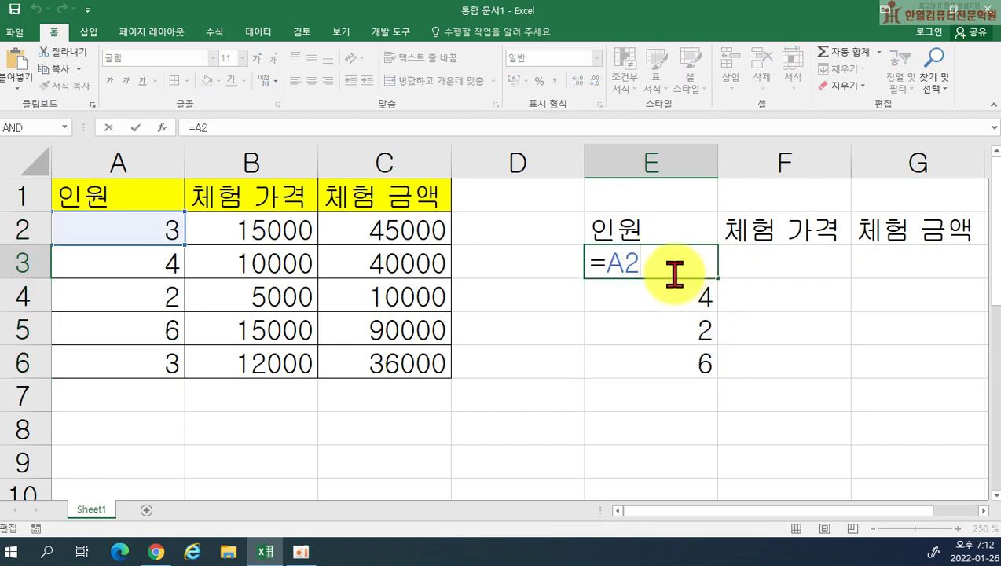
{"action": "left_click", "coordinate": [643, 294]}
{"action": "double_click", "coordinate": [646, 297]}
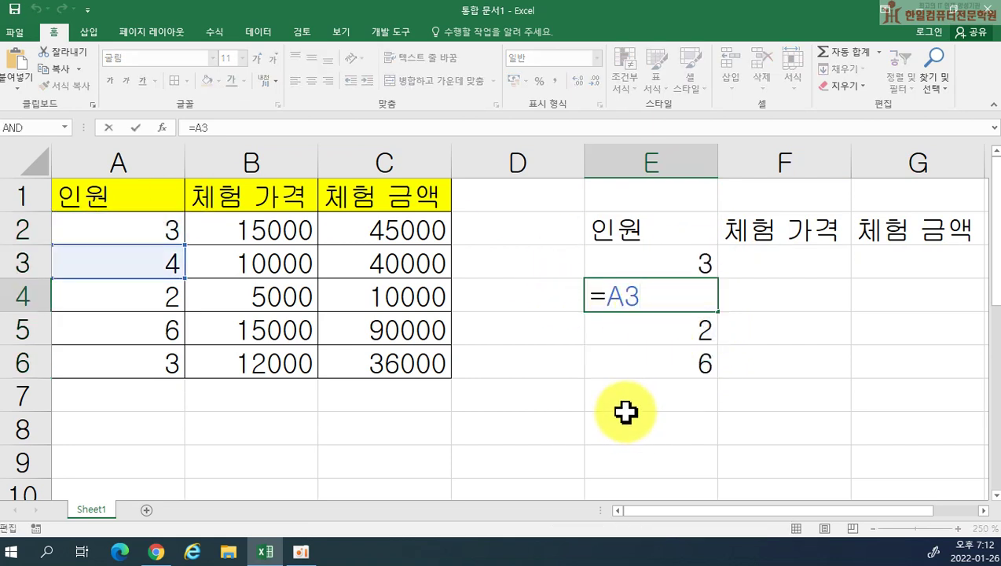
{"action": "left_click", "coordinate": [644, 322]}
{"action": "double_click", "coordinate": [644, 322]}
{"action": "left_click", "coordinate": [664, 373]}
{"action": "double_click", "coordinate": [649, 363]}
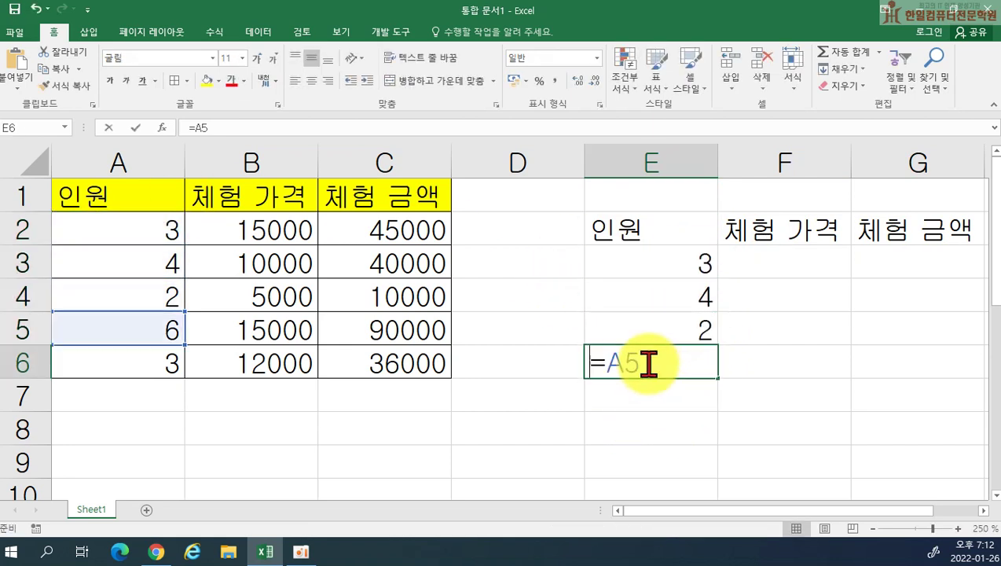
{"action": "key", "text": "Return"}
{"action": "left_click", "coordinate": [658, 231]}
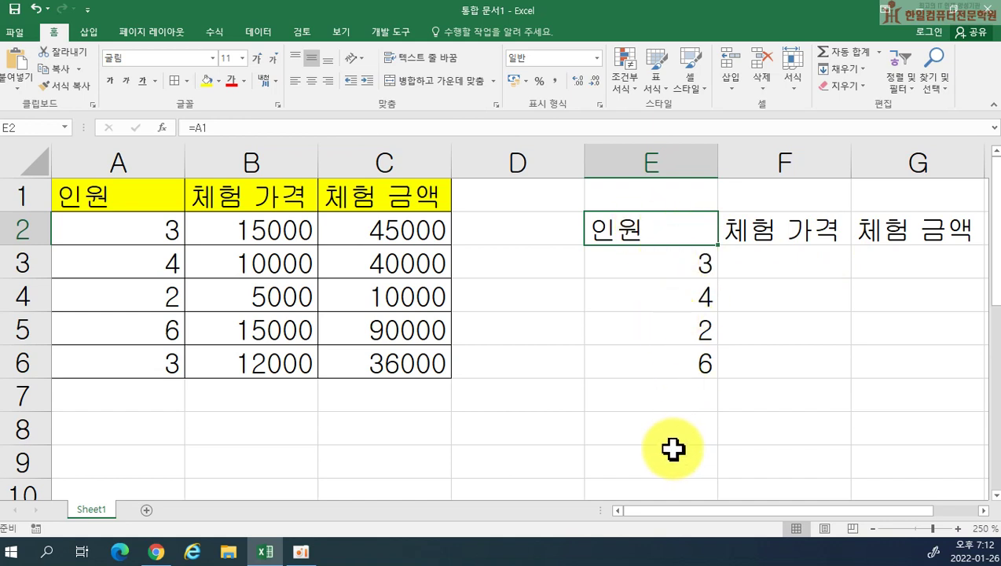
- Examine the multiplication formulas in C2 through C6 to see how their relative references shift row by row
{"action": "left_click", "coordinate": [393, 229]}
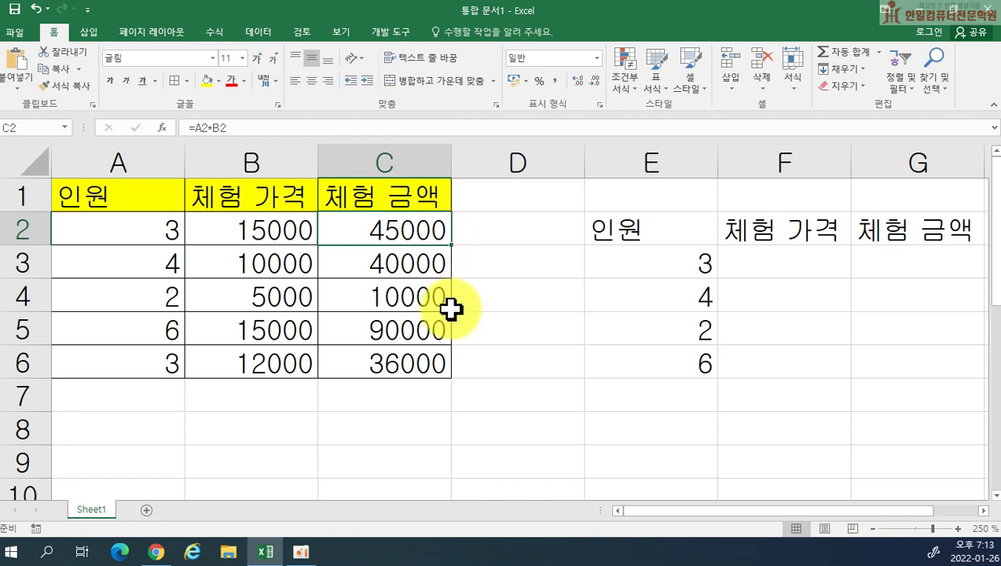
{"action": "double_click", "coordinate": [384, 230]}
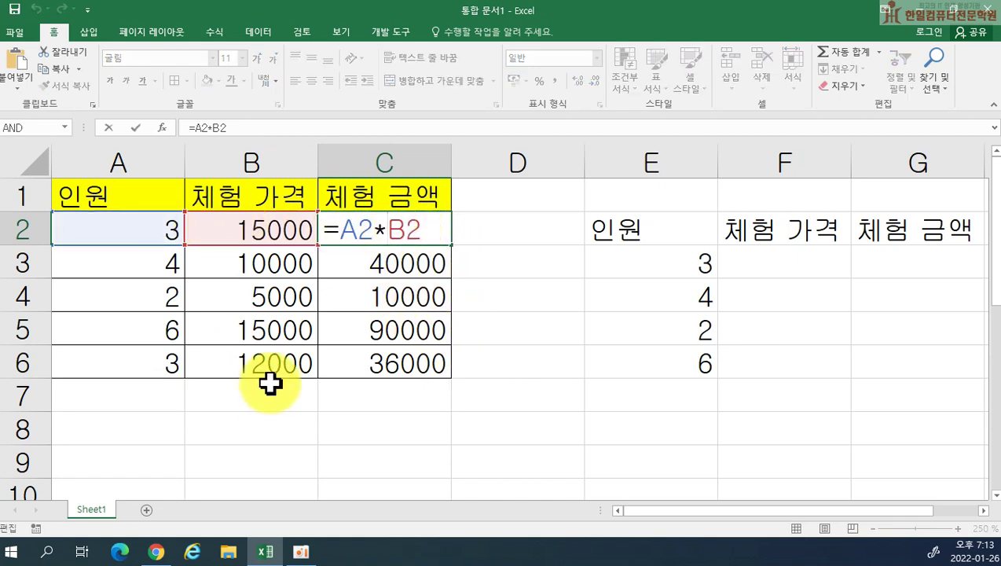
{"action": "key", "text": "Return"}
{"action": "double_click", "coordinate": [387, 263]}
{"action": "key", "text": "Return"}
{"action": "double_click", "coordinate": [413, 297]}
{"action": "key", "text": "Return"}
{"action": "double_click", "coordinate": [398, 329]}
{"action": "key", "text": "Return"}
{"action": "double_click", "coordinate": [408, 360]}
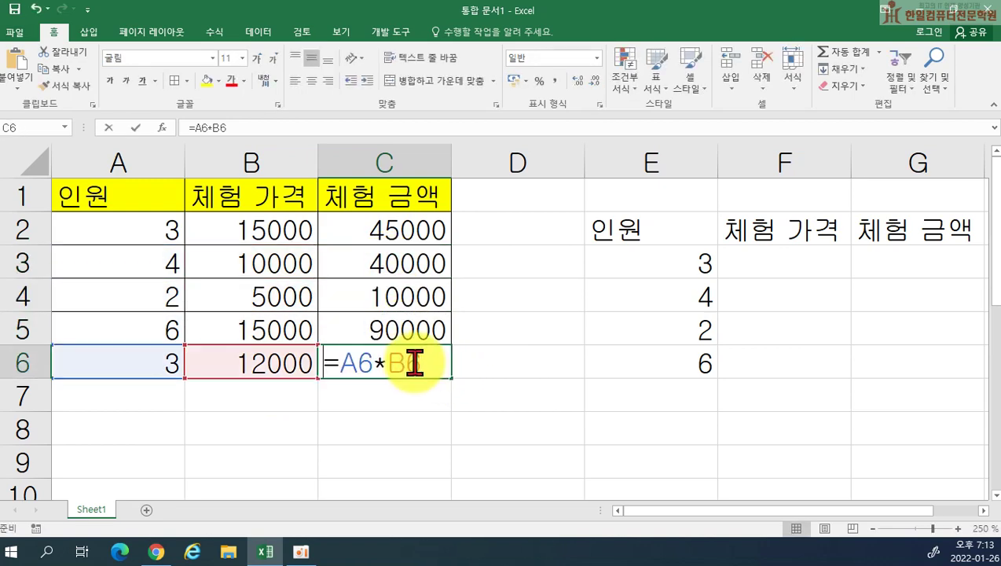
{"action": "key", "text": "Return"}
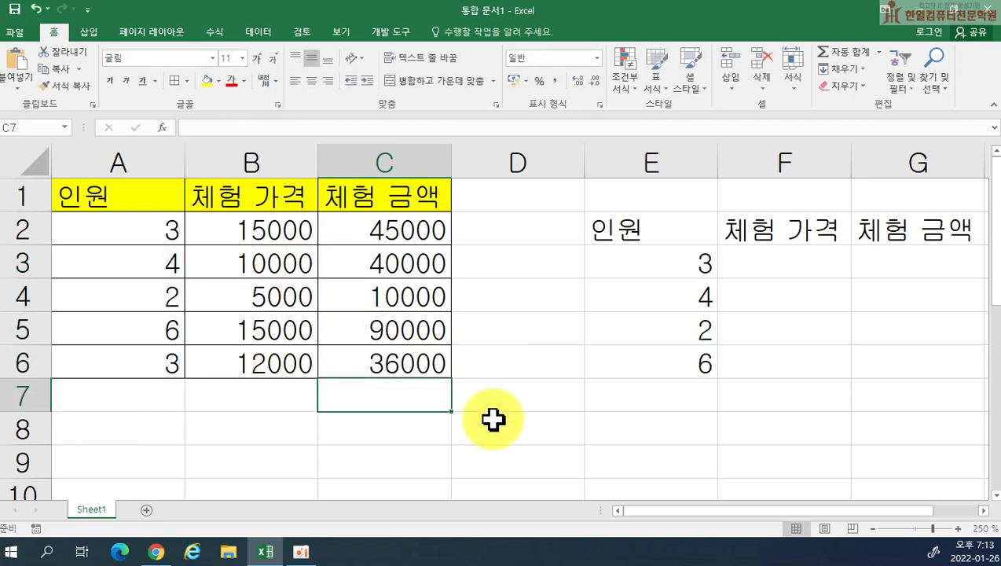
- Change the reference in E2 to an absolute one, so the formula reads =$A$1
{"action": "left_click", "coordinate": [655, 230]}
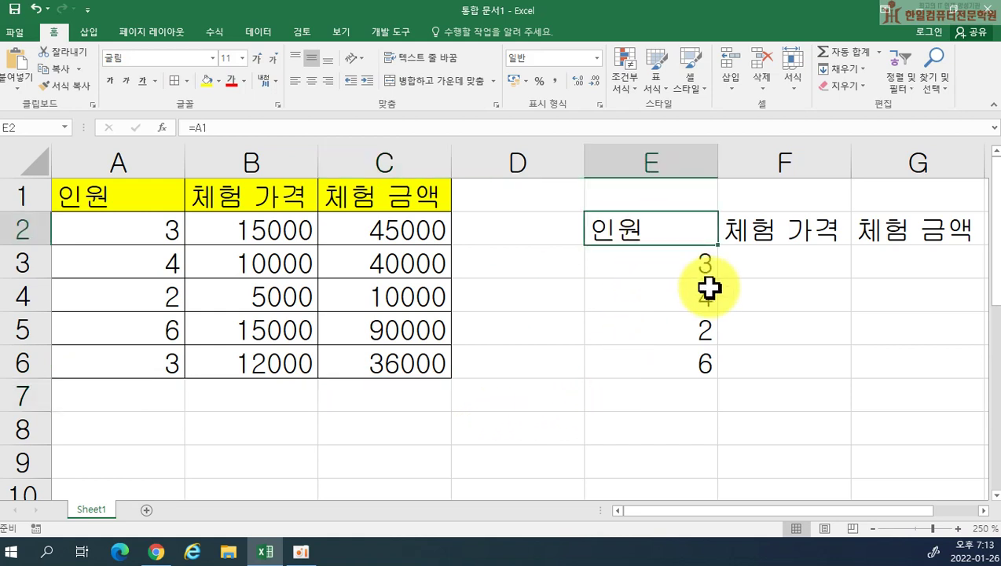
{"action": "double_click", "coordinate": [643, 229]}
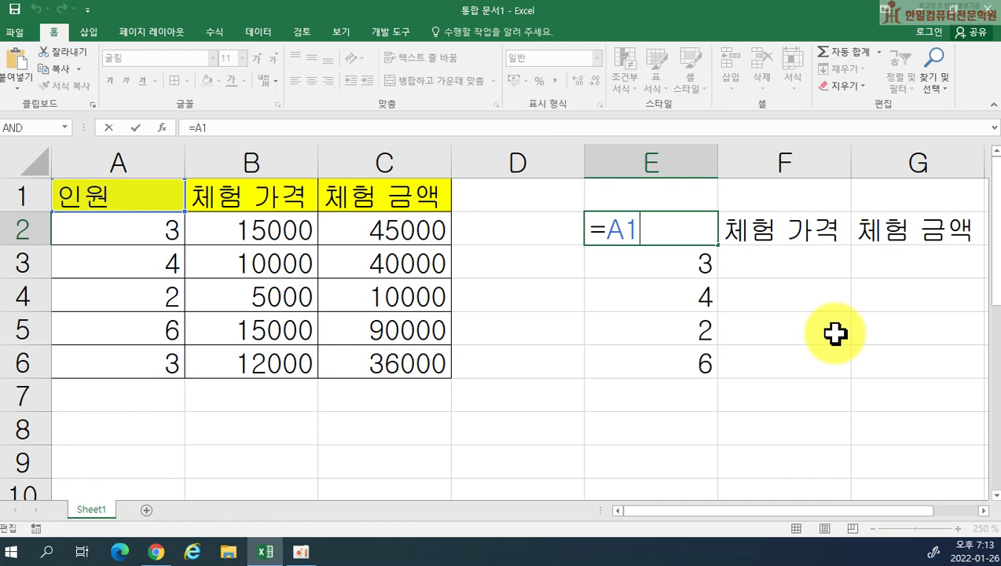
{"action": "key", "text": "F4"}
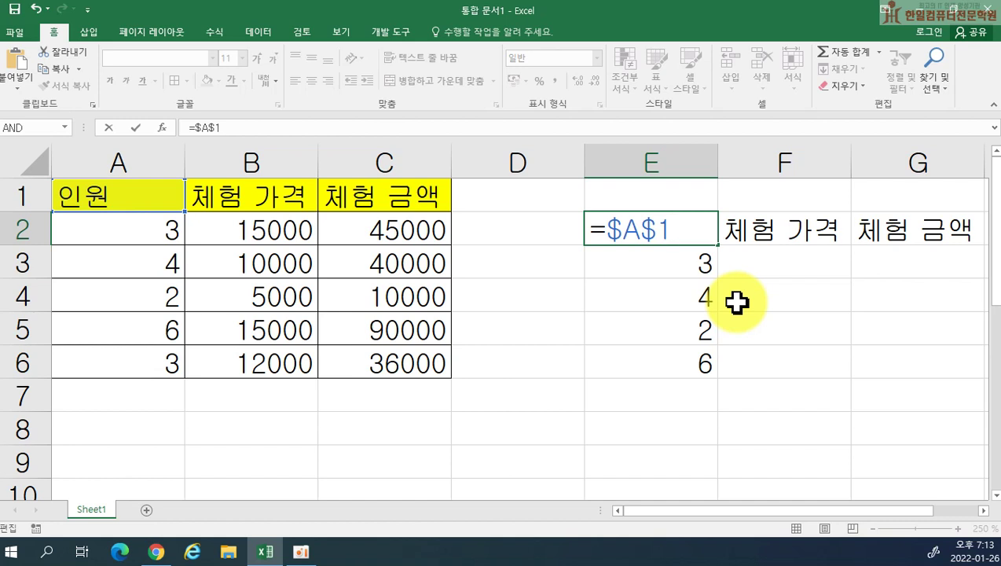
{"action": "key", "text": "Return"}
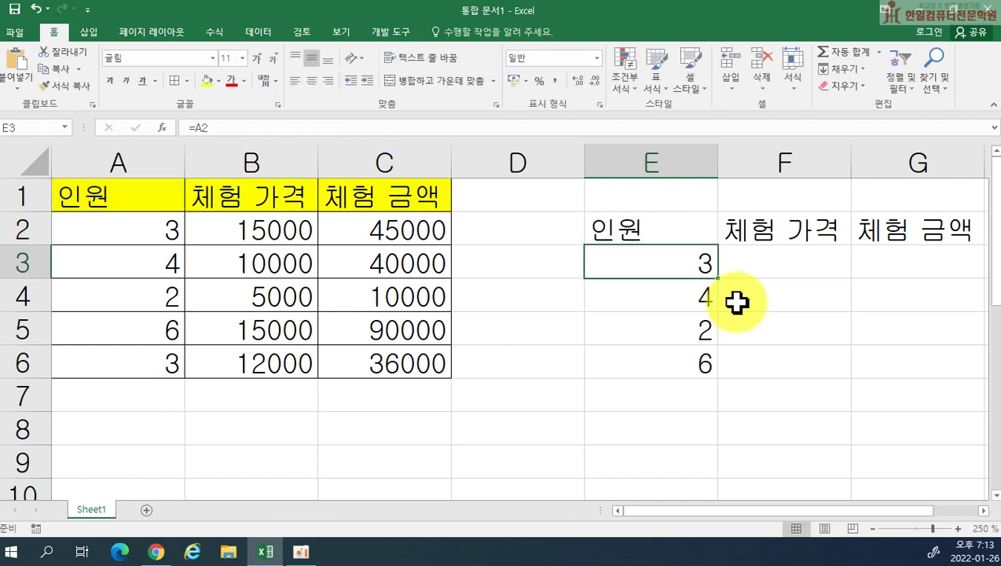
- Fill the absolute formula from E2 across to G2 and check the references in F2 and G2
{"action": "left_click", "coordinate": [651, 229]}
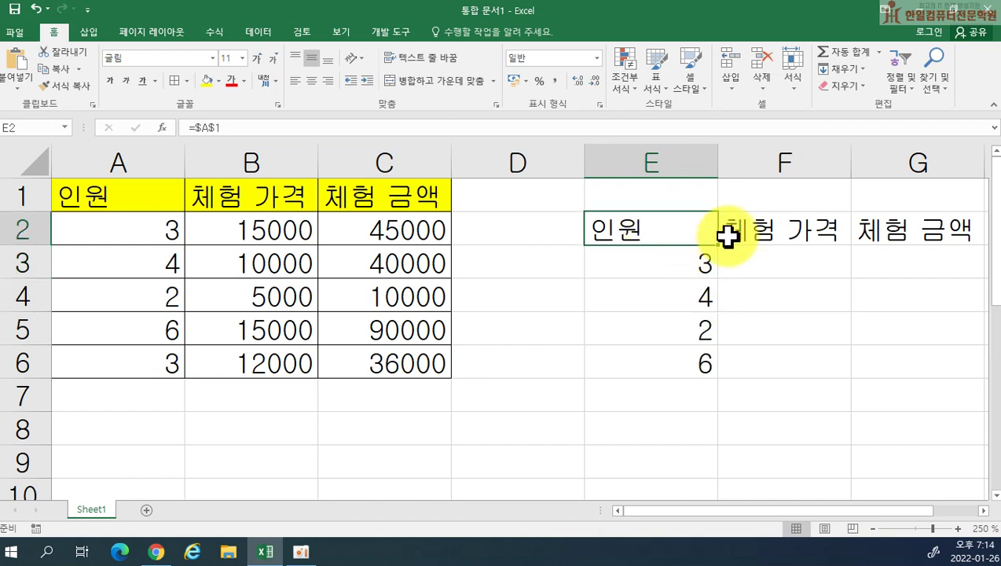
{"action": "left_click_drag", "start_coordinate": [720, 246], "coordinate": [949, 250]}
{"action": "left_click", "coordinate": [780, 238]}
{"action": "double_click", "coordinate": [776, 237]}
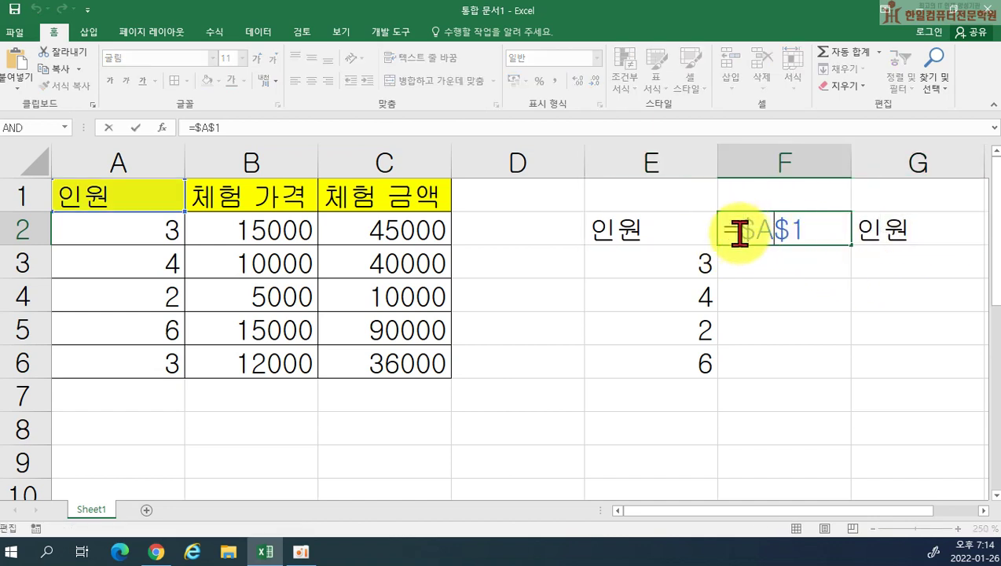
{"action": "key", "text": "Return"}
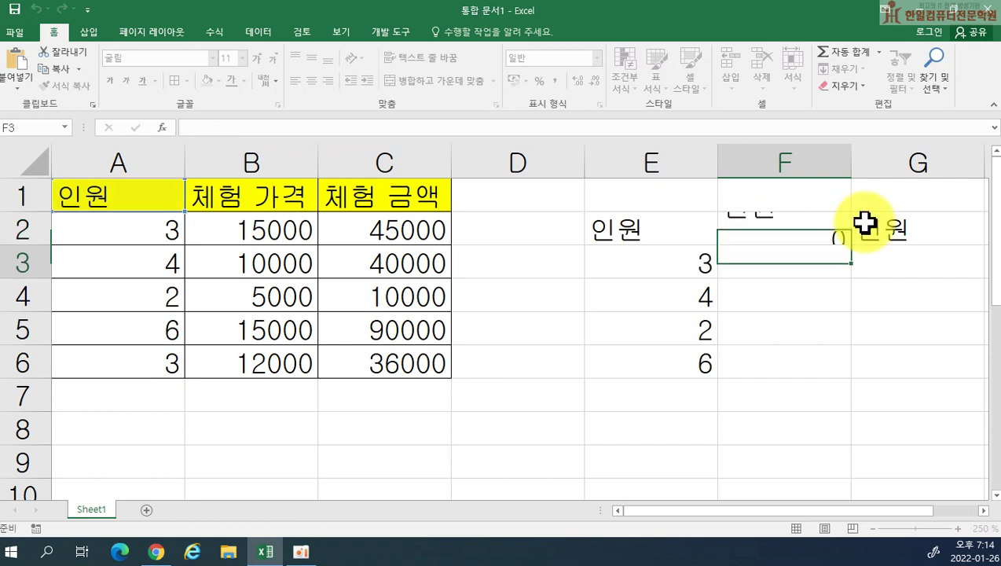
{"action": "left_click", "coordinate": [893, 227]}
{"action": "double_click", "coordinate": [891, 229]}
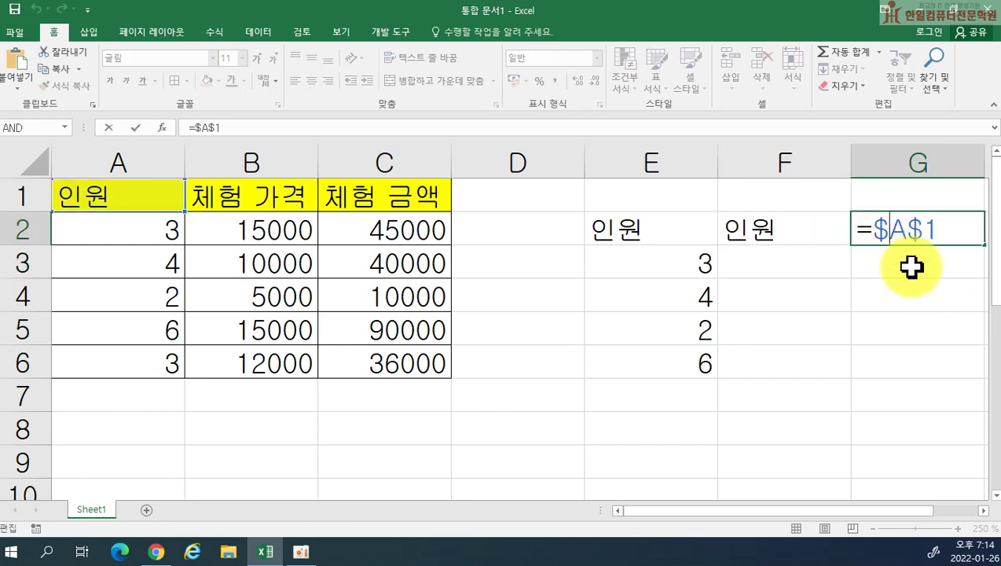
{"action": "key", "text": "Return"}
- Check the absolute formula in E2 and fill it down through E6
{"action": "left_click", "coordinate": [643, 228]}
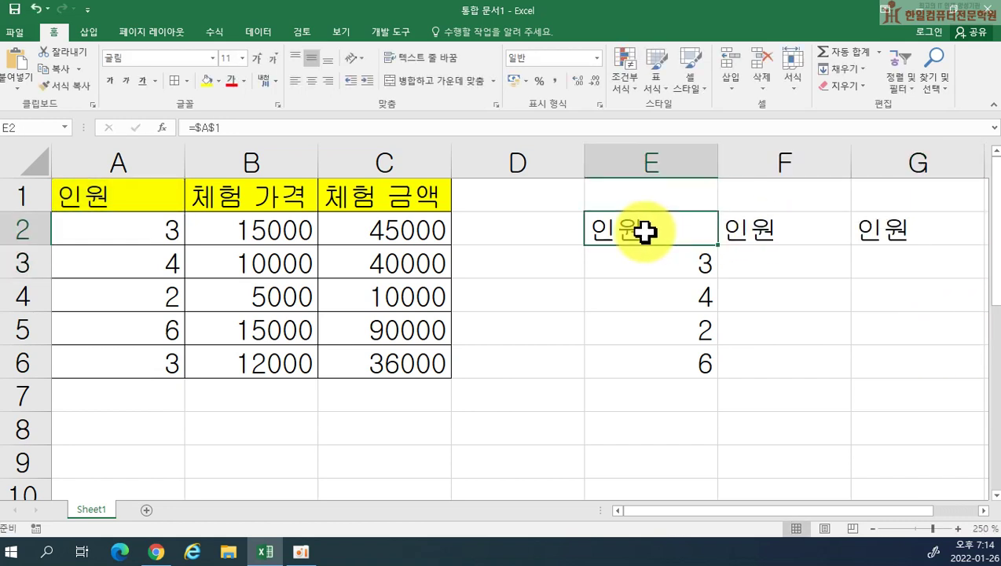
{"action": "double_click", "coordinate": [670, 228]}
{"action": "key", "text": "Return"}
{"action": "left_click", "coordinate": [711, 235]}
{"action": "left_click_drag", "start_coordinate": [720, 247], "coordinate": [712, 373]}
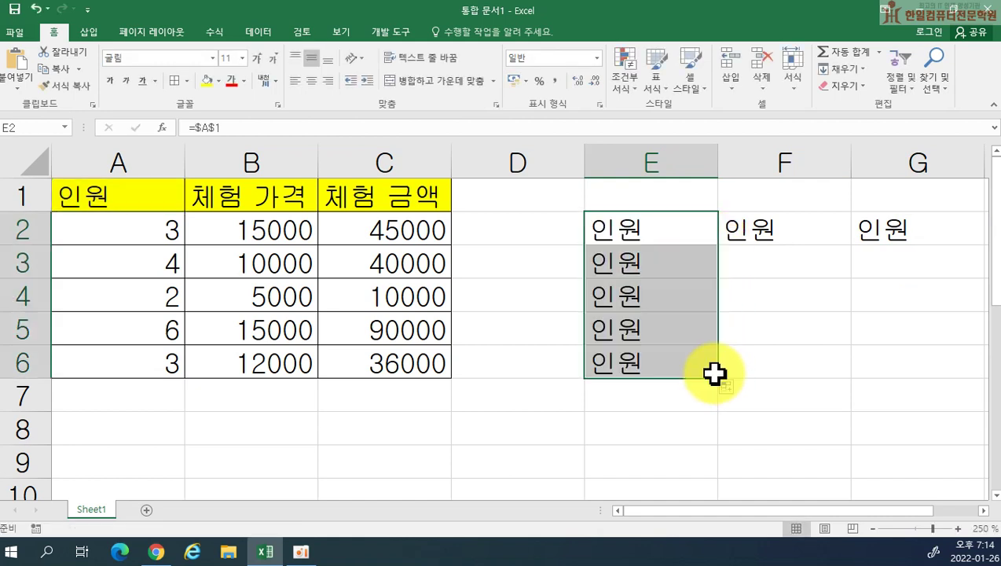
- Examine the formulas in E2 through E6 to see how the absolute reference behaves when copied down
{"action": "double_click", "coordinate": [656, 232]}
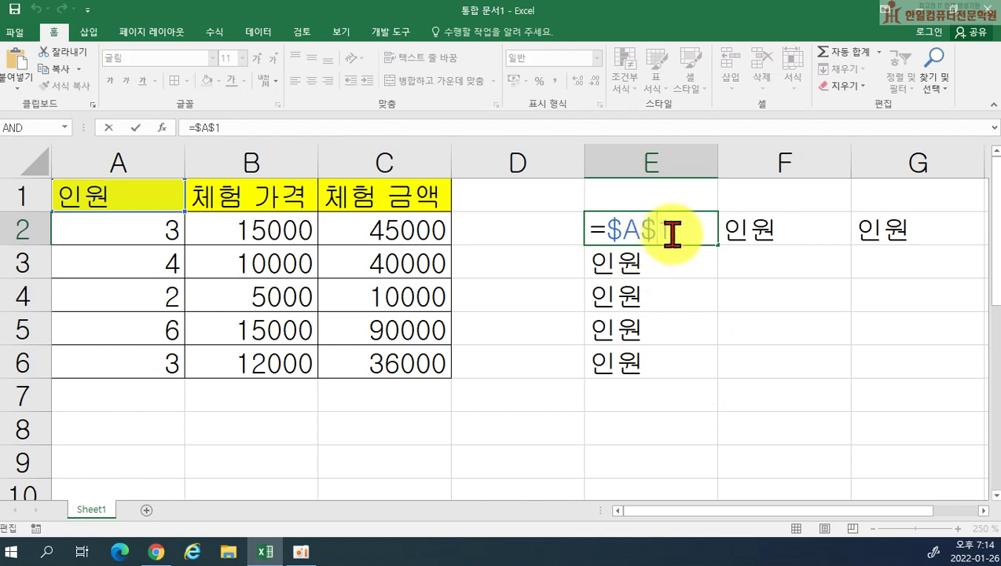
{"action": "key", "text": "Return"}
{"action": "double_click", "coordinate": [667, 265]}
{"action": "key", "text": "Return"}
{"action": "double_click", "coordinate": [666, 297]}
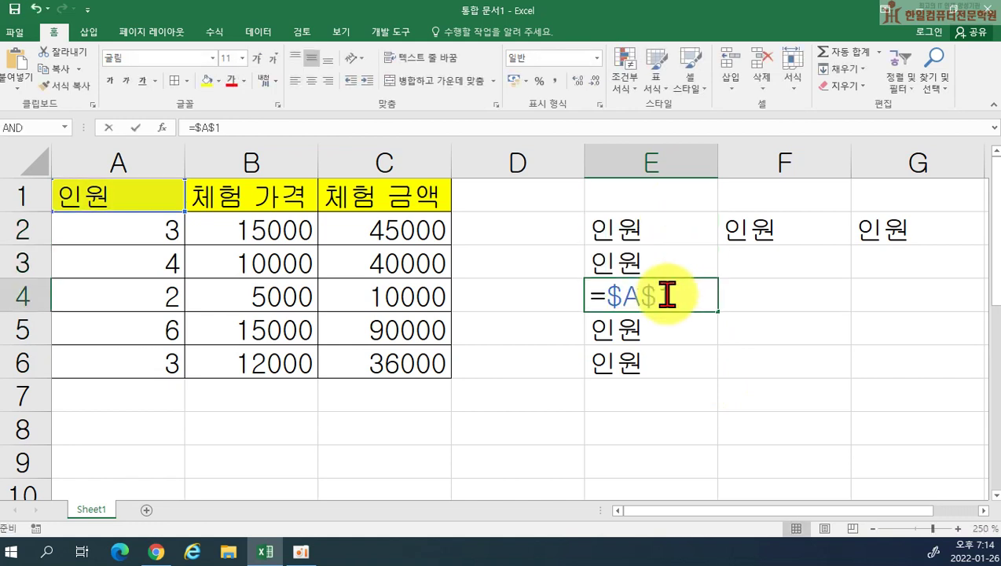
{"action": "key", "text": "Return"}
{"action": "double_click", "coordinate": [666, 331]}
{"action": "key", "text": "Return"}
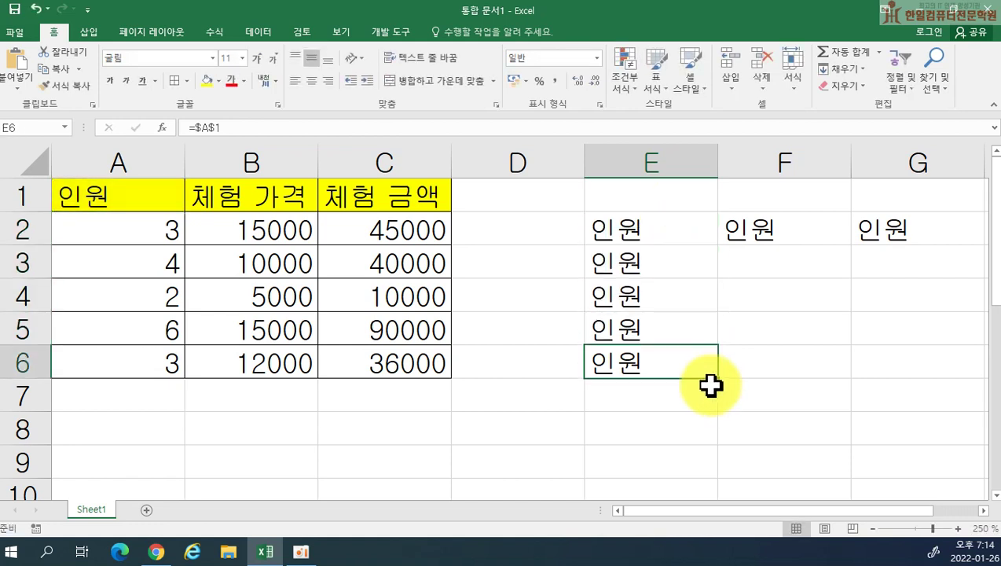
{"action": "double_click", "coordinate": [697, 359]}
{"action": "key", "text": "Return"}
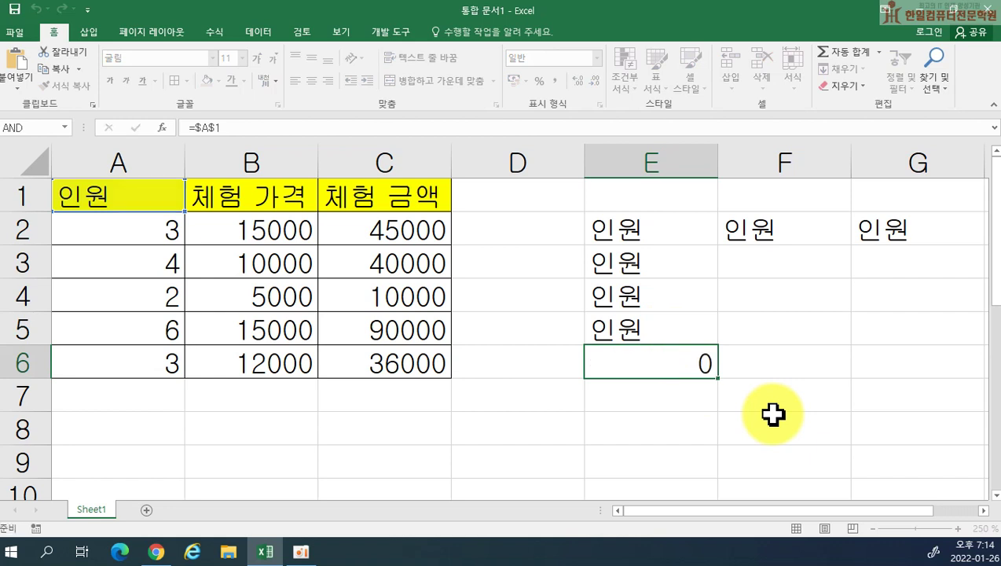
- Change the reference in E2 to a mixed one with only the row fixed, =A$1
{"action": "left_click", "coordinate": [696, 229]}
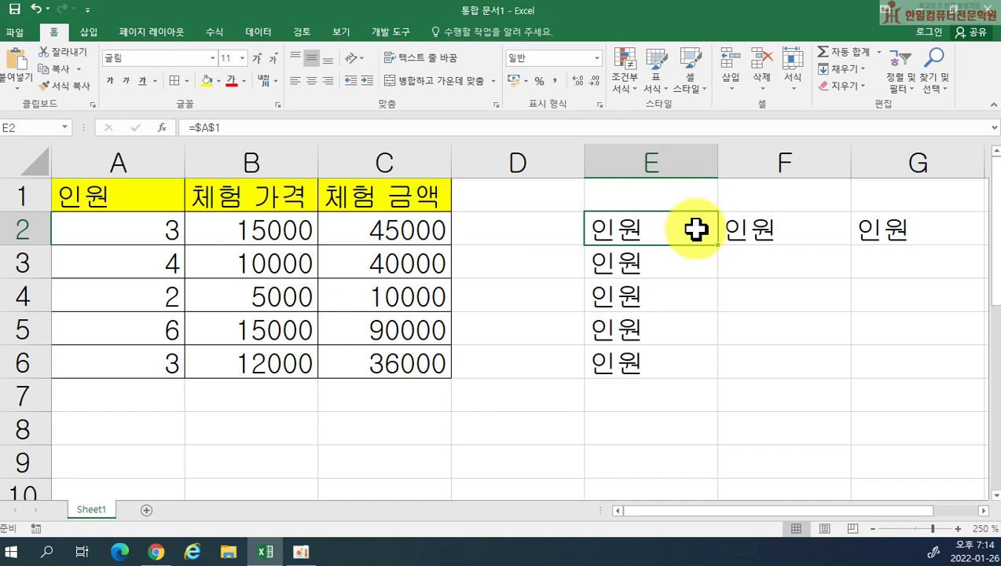
{"action": "double_click", "coordinate": [652, 228]}
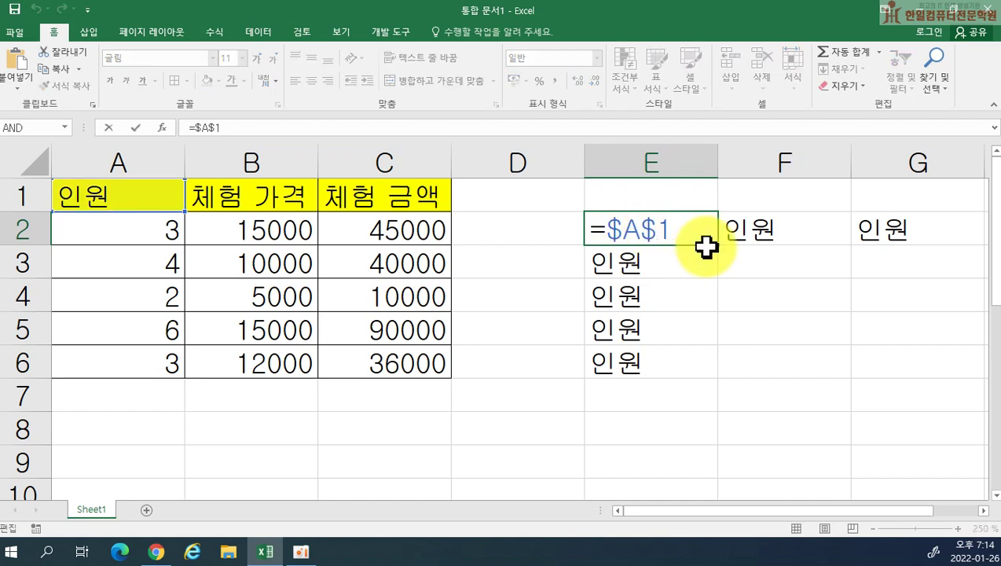
{"action": "key", "text": "F4"}
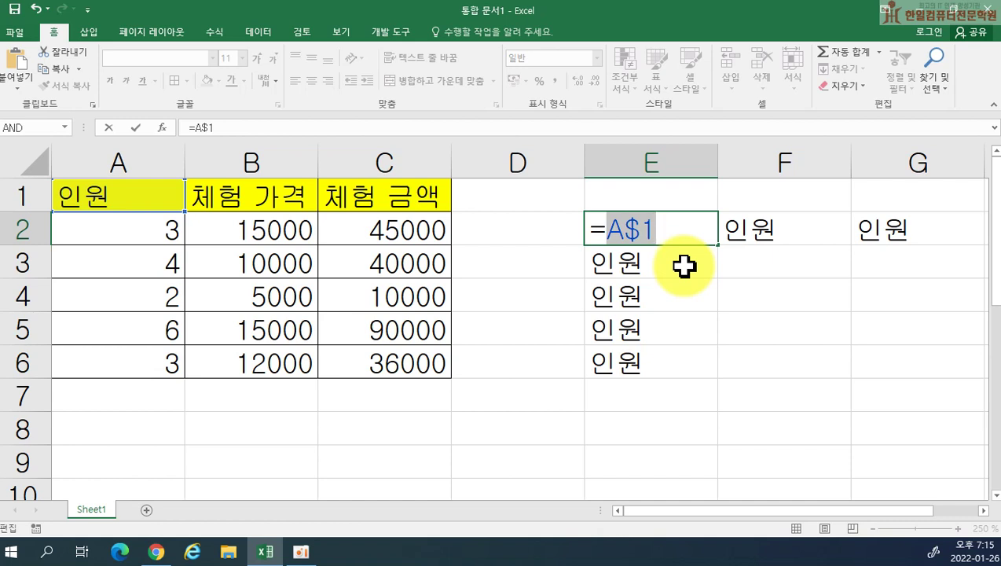
{"action": "key", "text": "Return"}
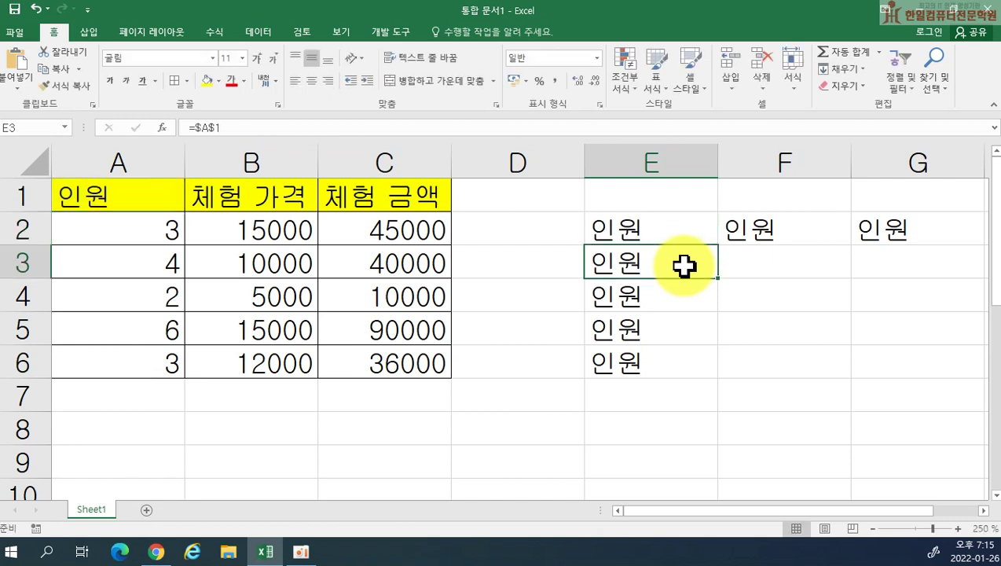
- Fill the row-fixed formula =A$1 from E2 across to G2 and check the references in F2 and G2
{"action": "left_click", "coordinate": [617, 228]}
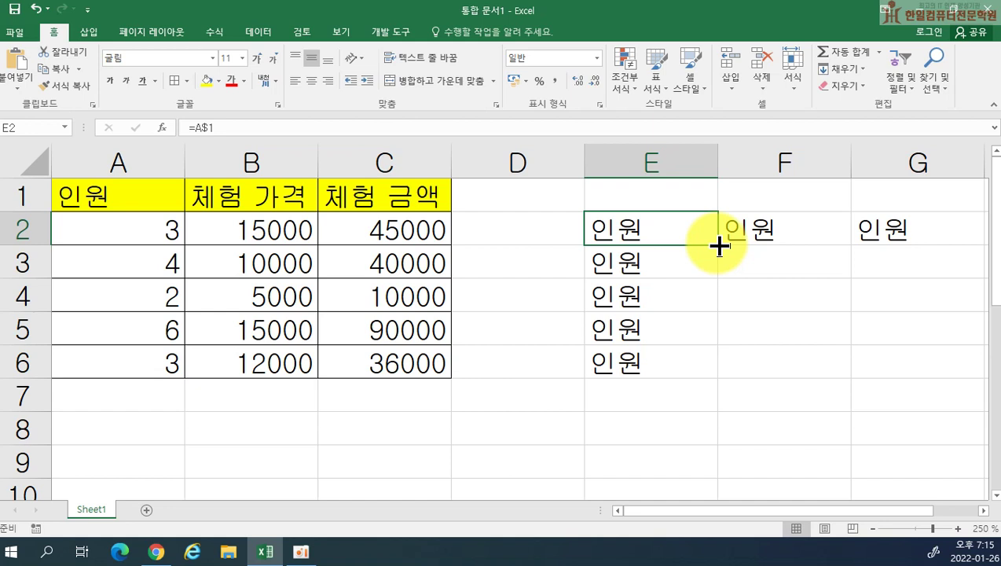
{"action": "left_click_drag", "start_coordinate": [719, 246], "coordinate": [719, 246]}
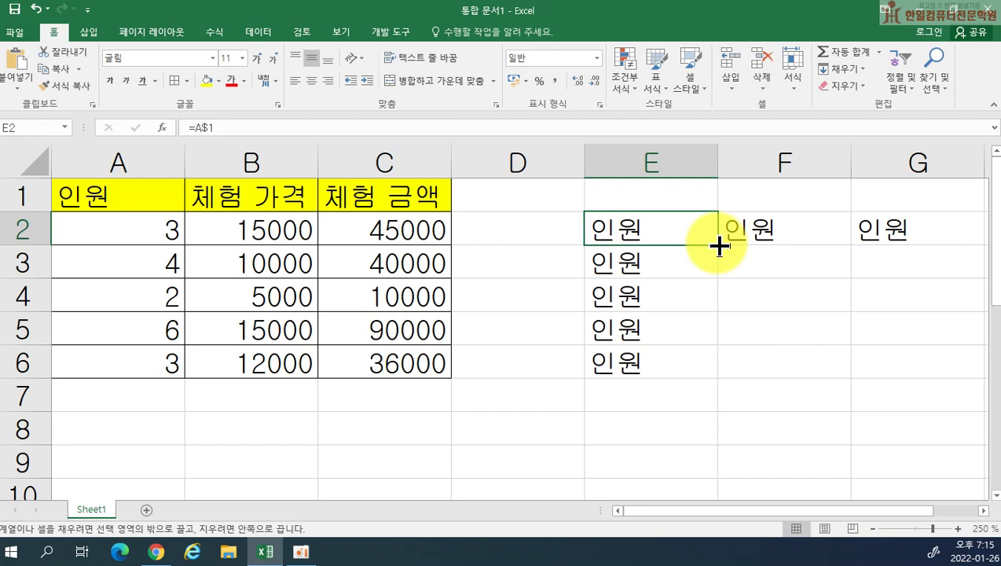
{"action": "left_click_drag", "start_coordinate": [724, 245], "coordinate": [950, 247]}
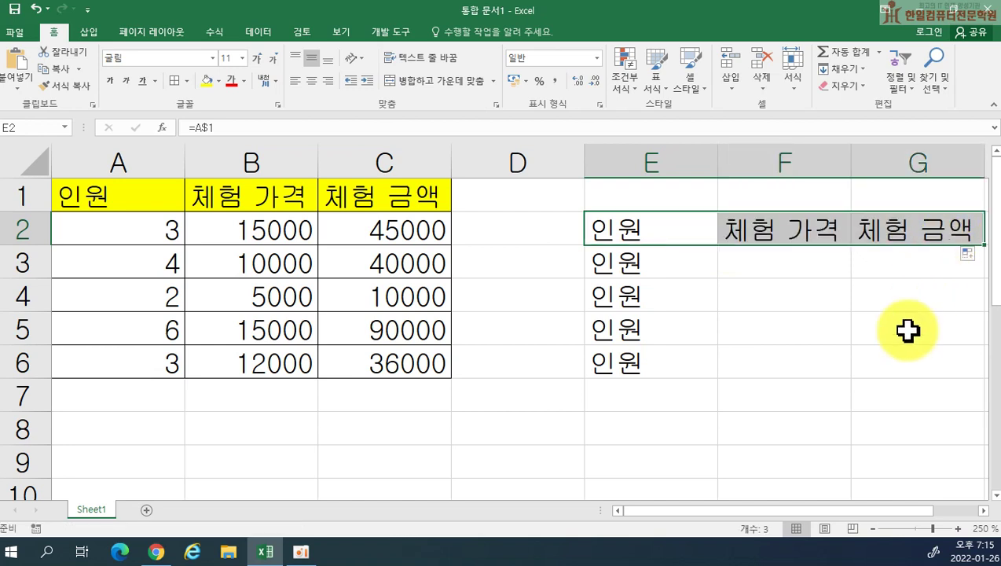
{"action": "left_click", "coordinate": [835, 228]}
{"action": "double_click", "coordinate": [799, 227]}
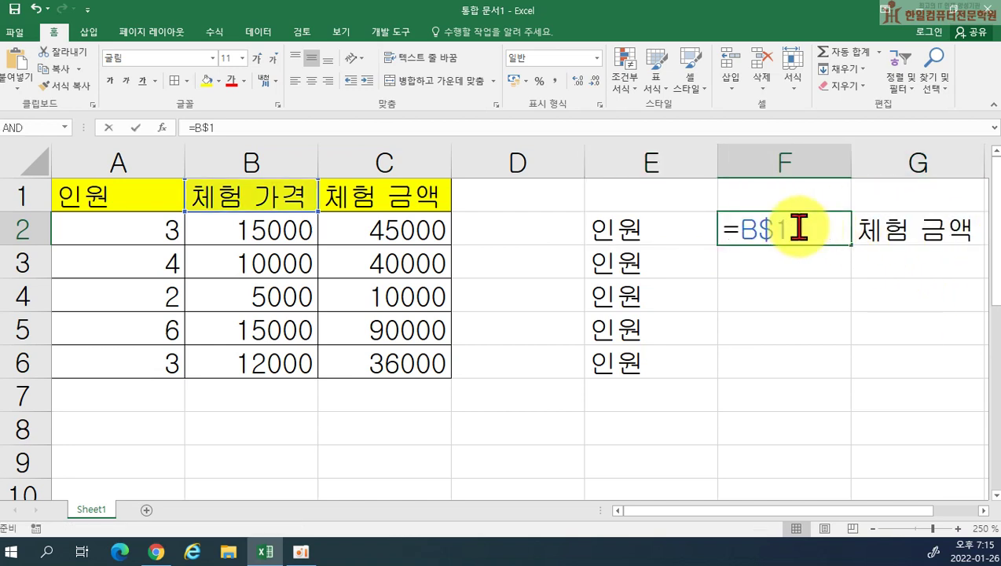
{"action": "key", "text": "Return"}
{"action": "double_click", "coordinate": [899, 239]}
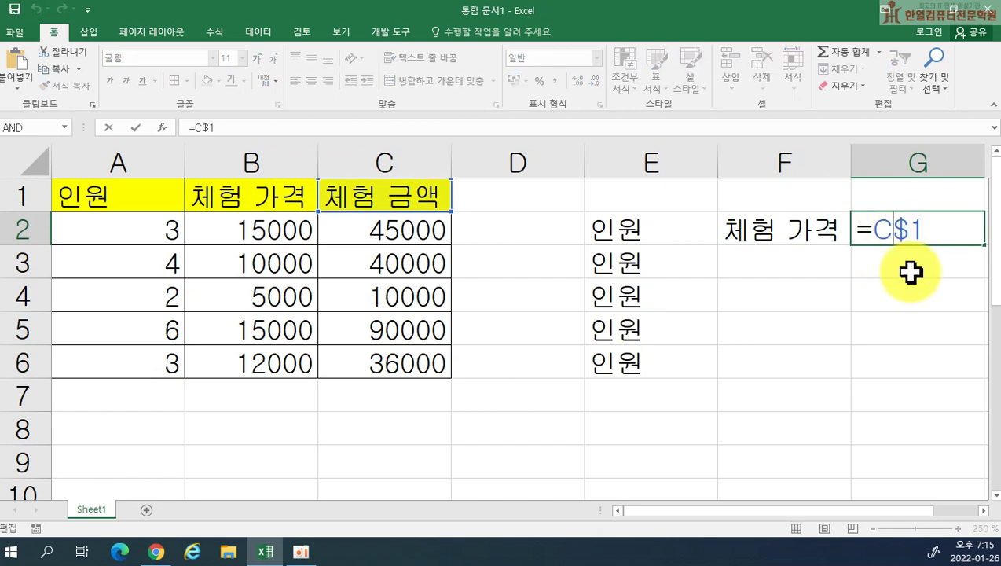
{"action": "key", "text": "Return"}
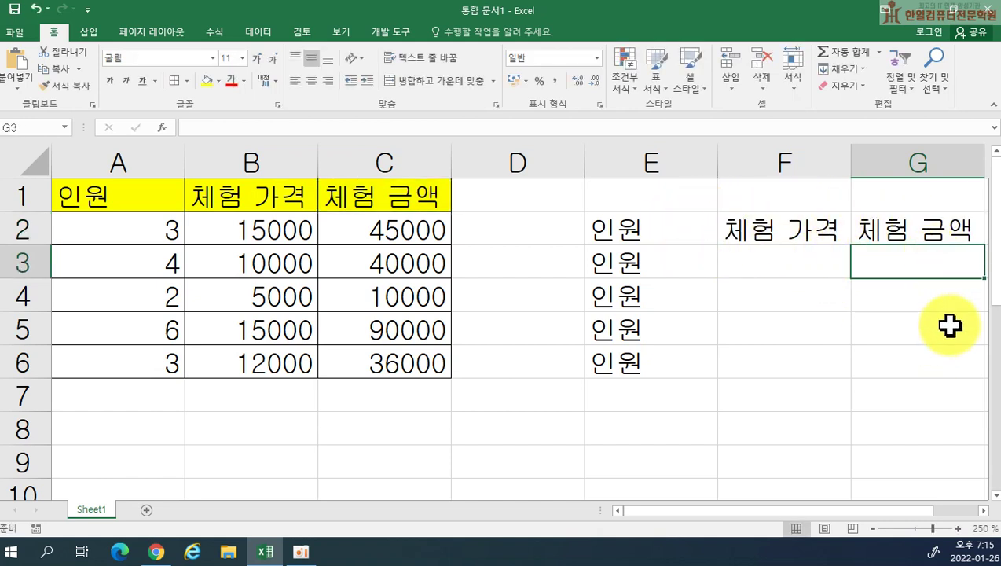
- Fill the row-fixed formula from E2 down through E6 and check the references in E3 through E5
{"action": "double_click", "coordinate": [628, 233]}
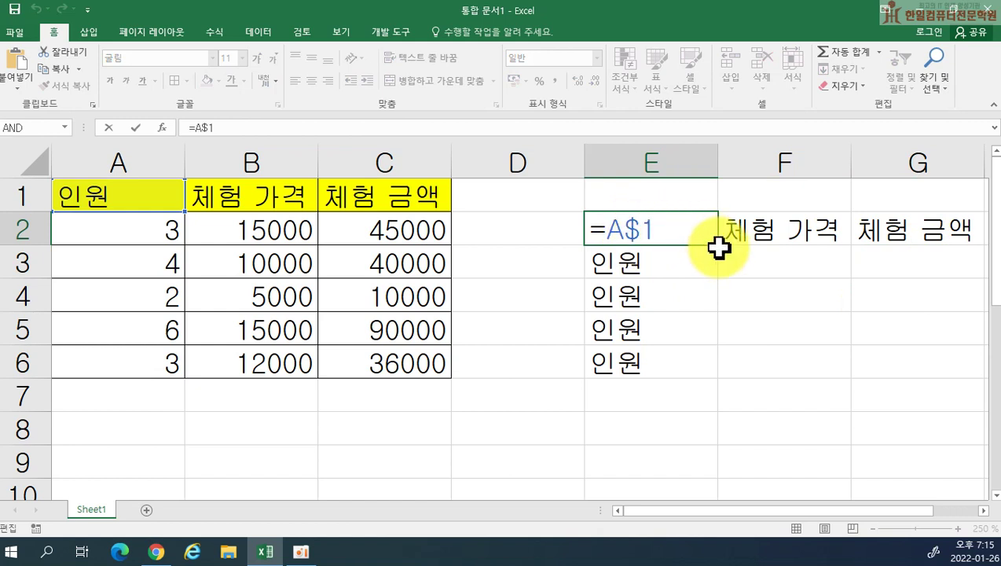
{"action": "left_click_drag", "start_coordinate": [717, 244], "coordinate": [719, 373]}
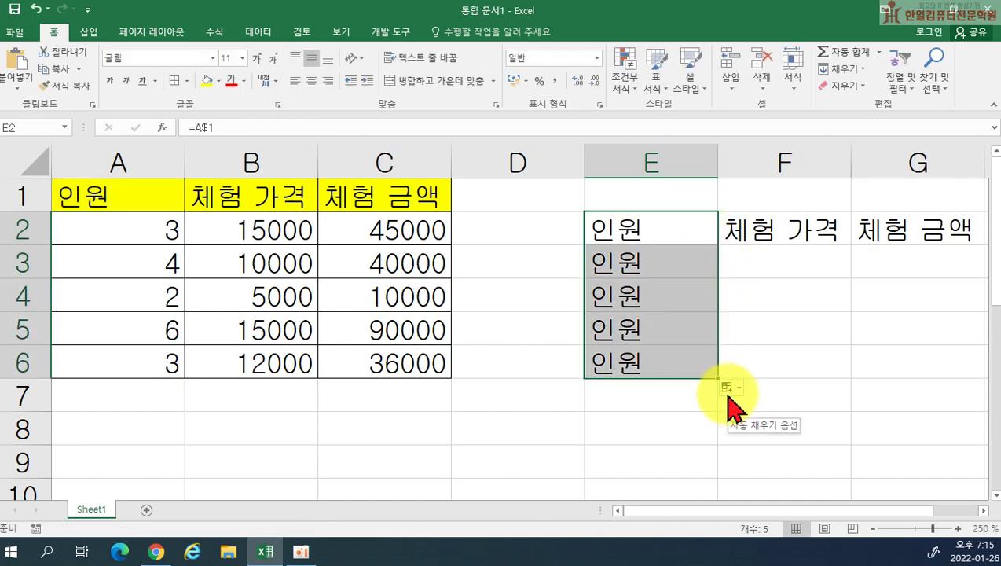
{"action": "double_click", "coordinate": [731, 268]}
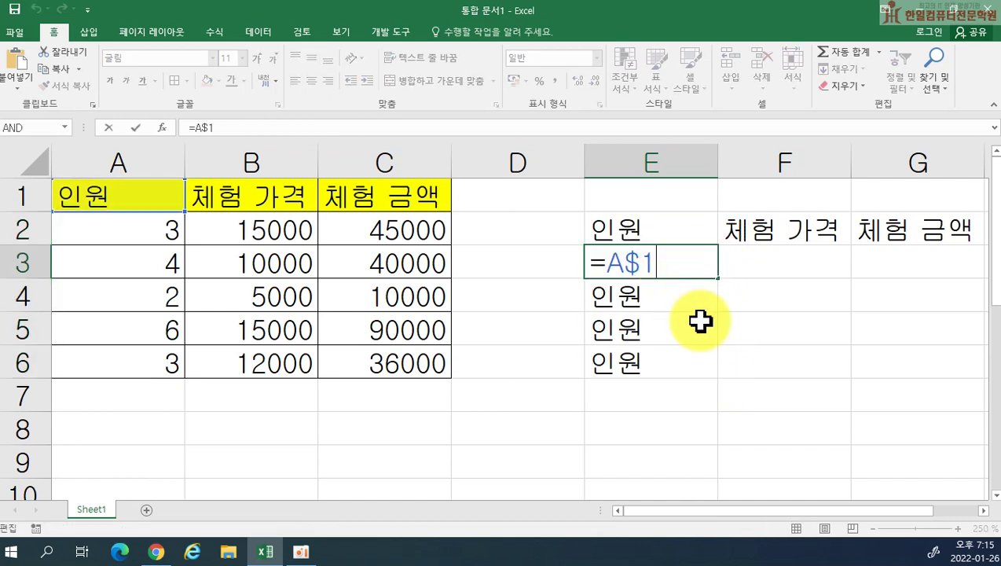
{"action": "left_click", "coordinate": [673, 293]}
{"action": "double_click", "coordinate": [686, 299]}
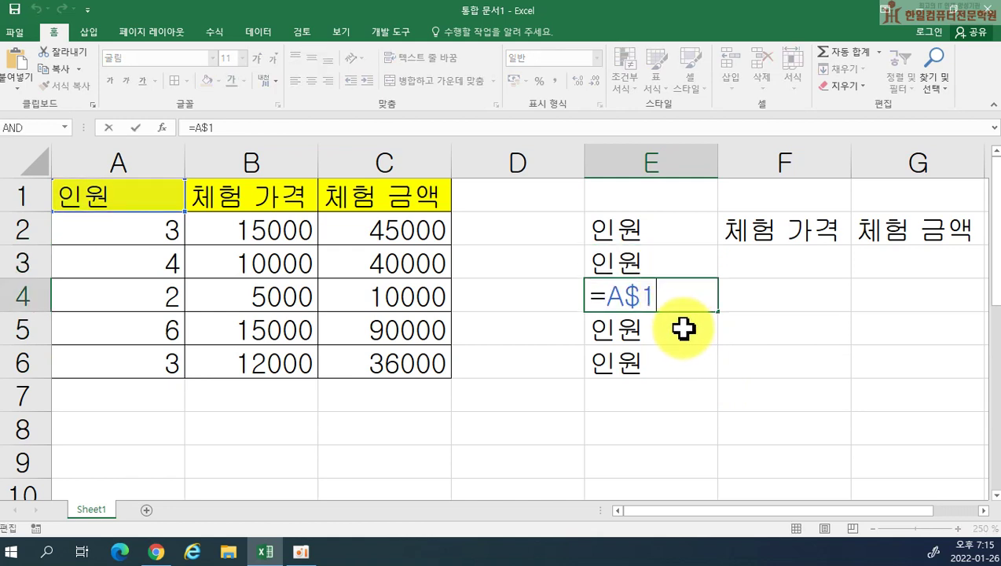
{"action": "left_click", "coordinate": [680, 328]}
{"action": "double_click", "coordinate": [672, 330]}
{"action": "key", "text": "Return"}
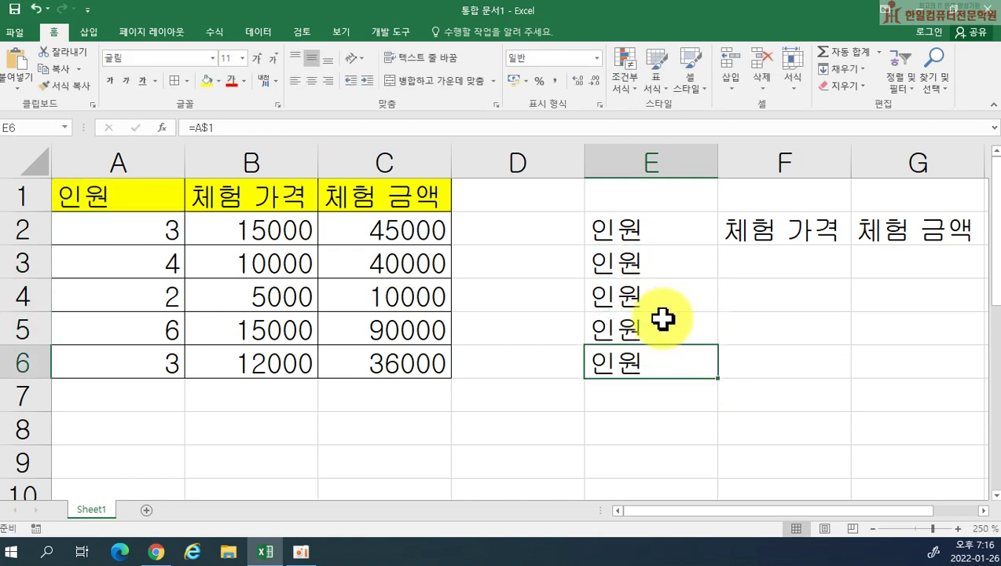
- Change the reference in E2 to a mixed one with only the column fixed, =$A1
{"action": "left_click", "coordinate": [643, 230]}
{"action": "double_click", "coordinate": [646, 231]}
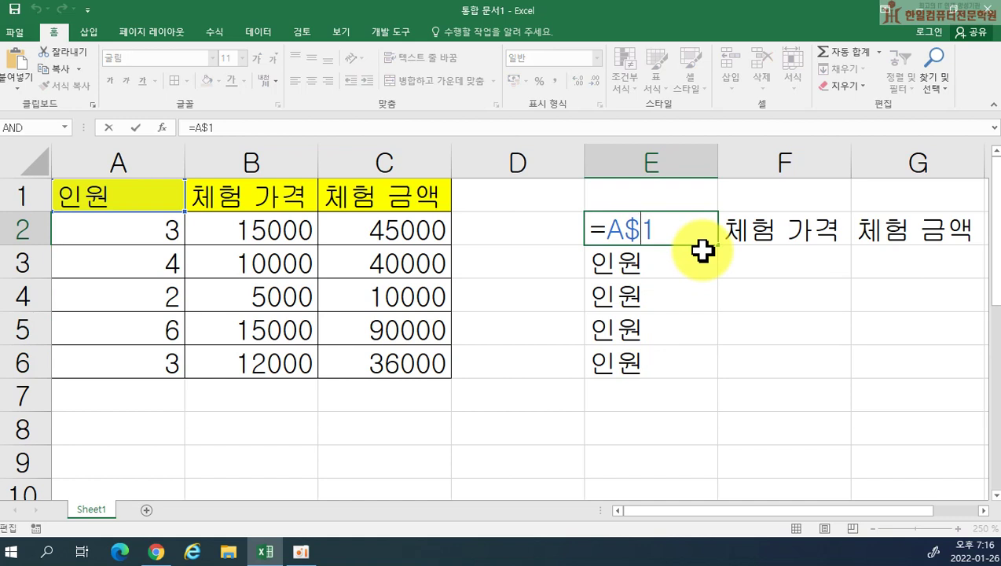
{"action": "key", "text": "F4"}
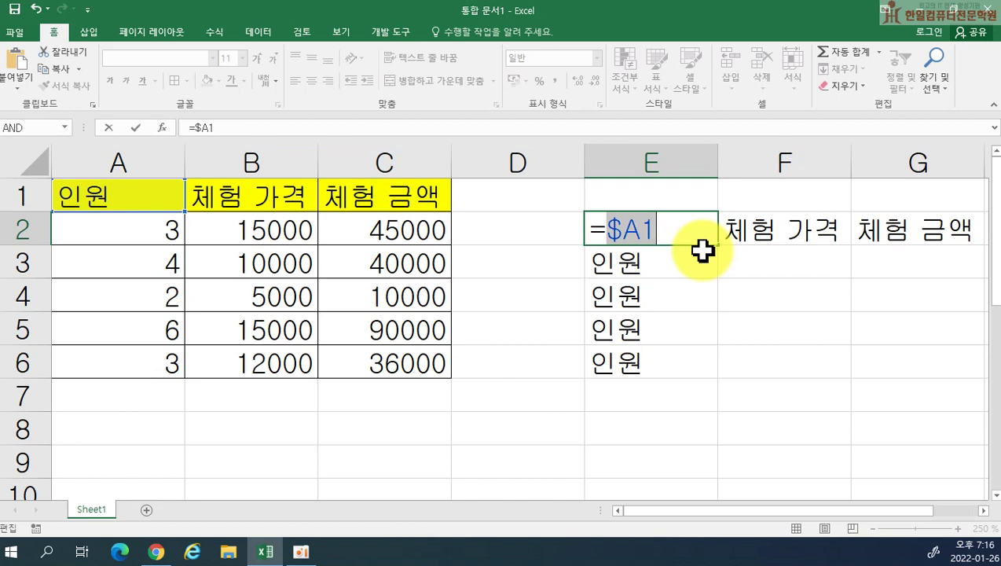
{"action": "key", "text": "Return"}
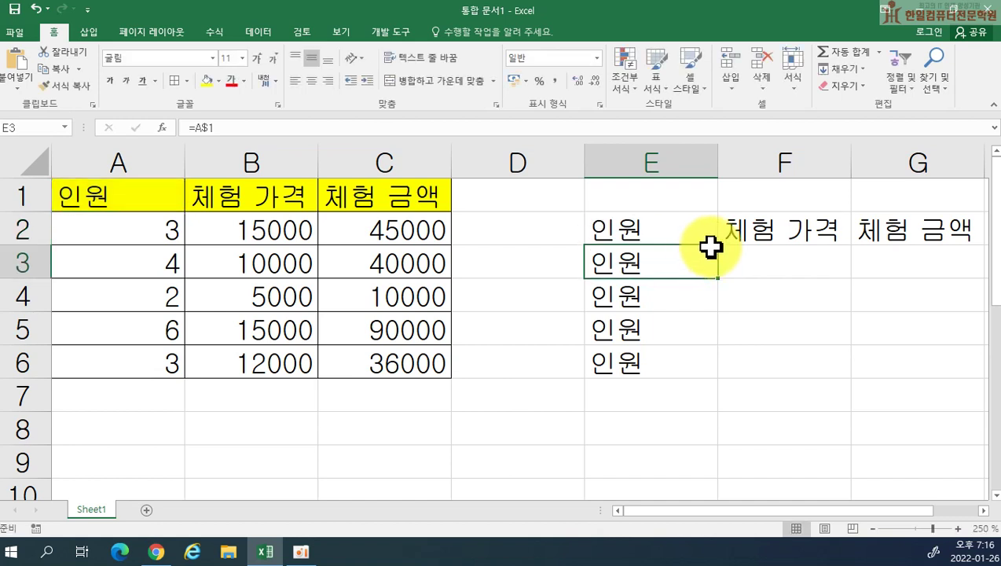
- Fill the column-fixed formula from E2 across to G2 and check the references in E2 and F2
{"action": "left_click", "coordinate": [711, 249]}
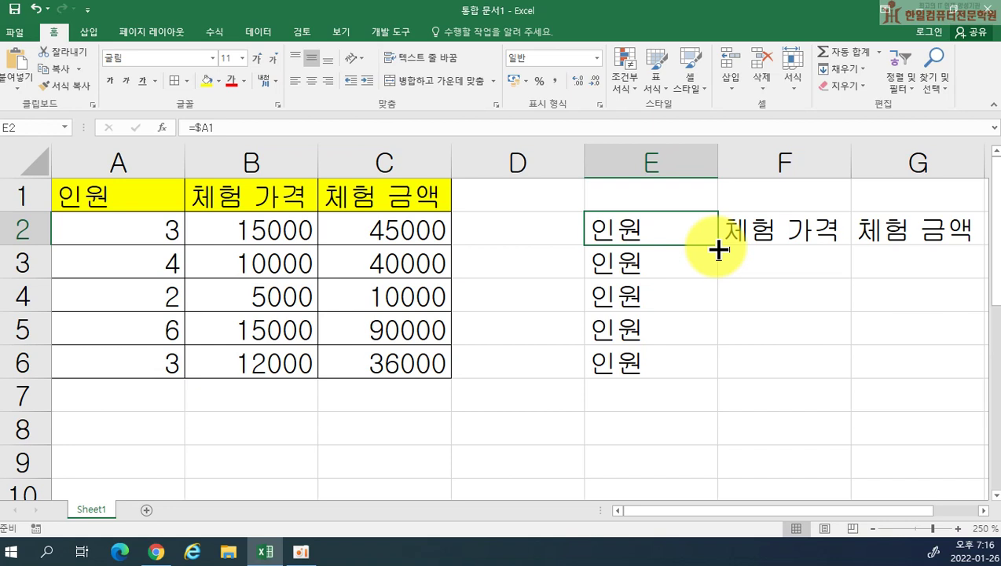
{"action": "left_click_drag", "start_coordinate": [719, 250], "coordinate": [963, 255]}
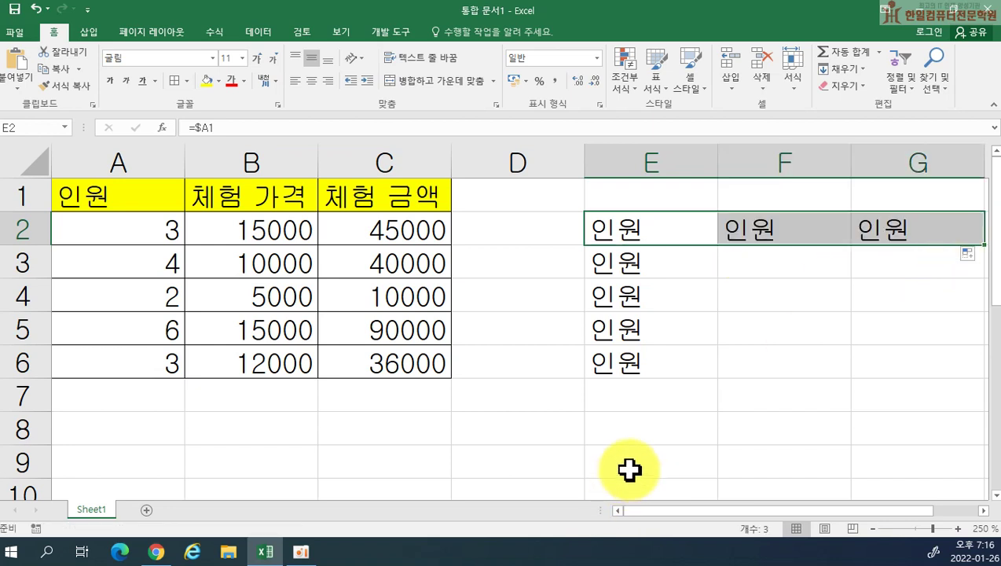
{"action": "left_click", "coordinate": [648, 227]}
{"action": "double_click", "coordinate": [619, 228]}
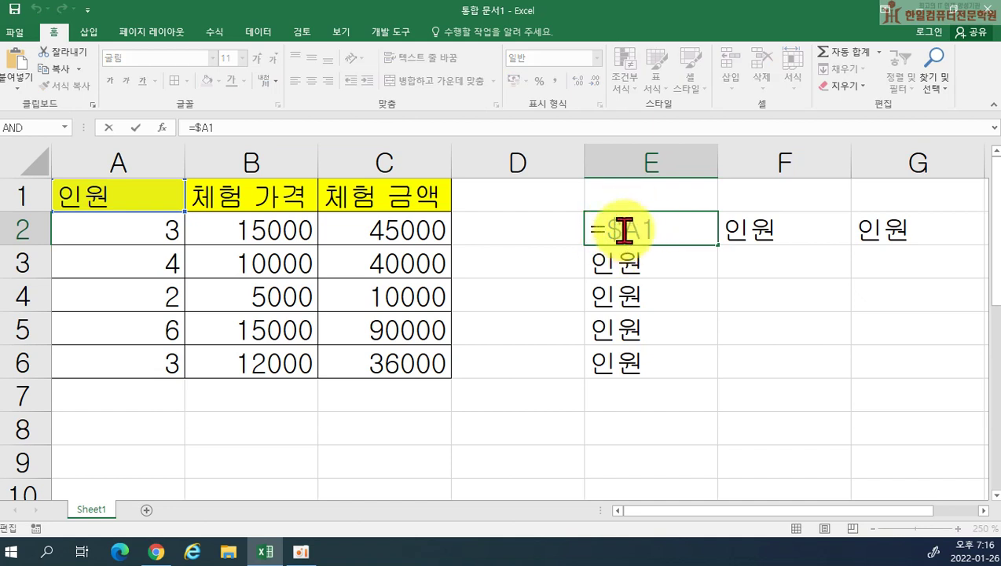
{"action": "key", "text": "Return"}
{"action": "left_click", "coordinate": [800, 226]}
{"action": "double_click", "coordinate": [800, 228]}
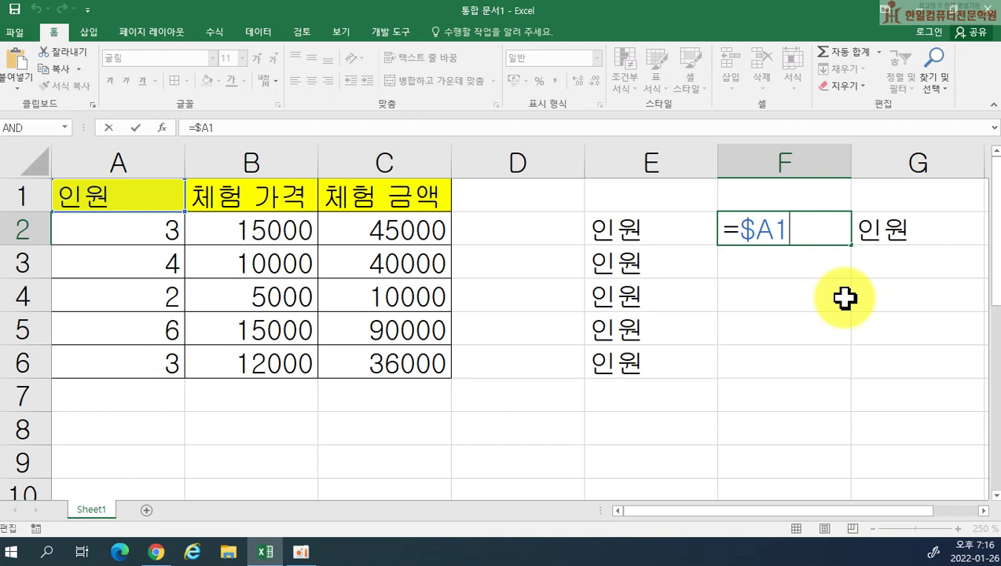
{"action": "key", "text": "Return"}
- Fill the column-fixed formula from E2 down through E6 and check the reference in each cell from E2 to E6
{"action": "left_click", "coordinate": [694, 236]}
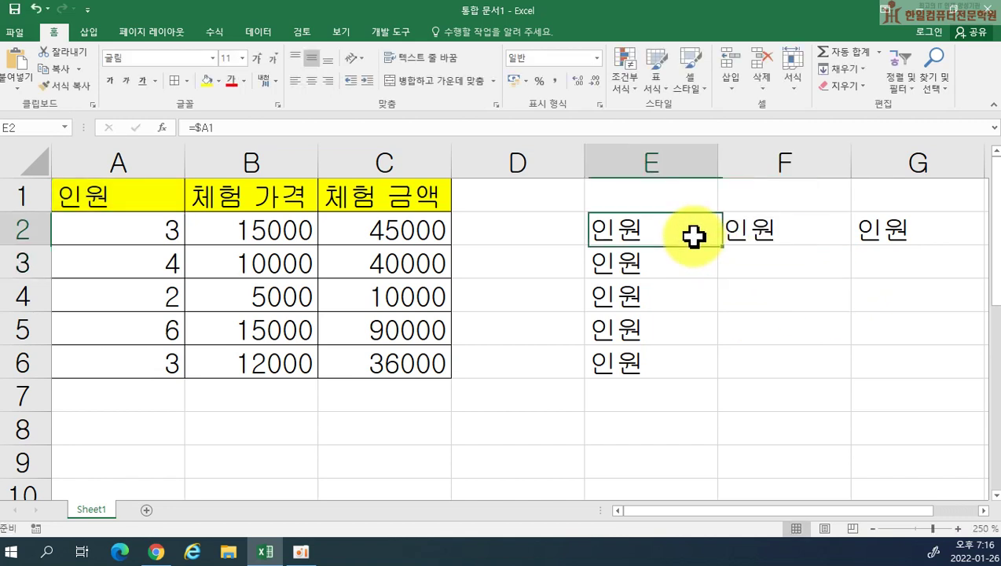
{"action": "left_click_drag", "start_coordinate": [720, 248], "coordinate": [710, 366]}
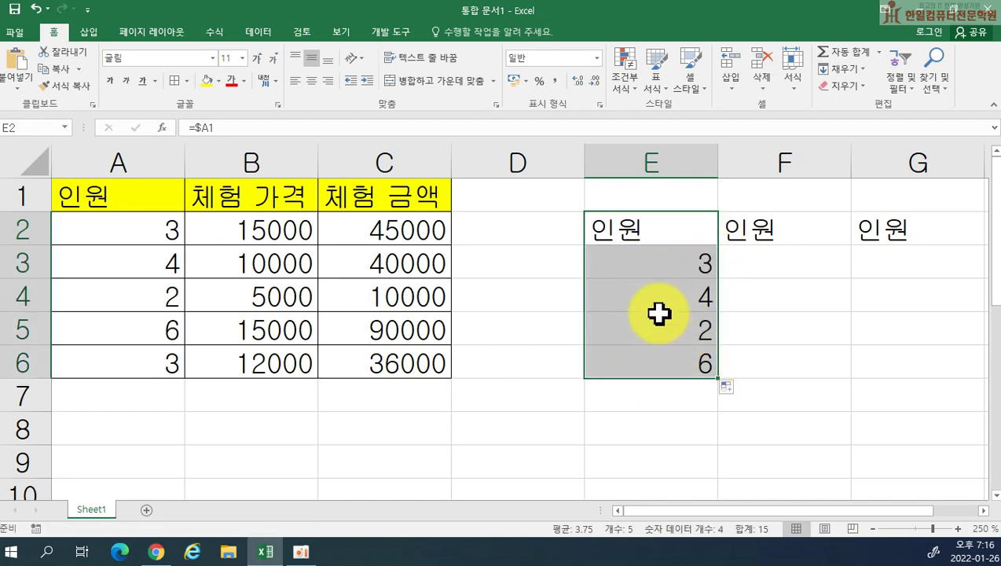
{"action": "double_click", "coordinate": [641, 228]}
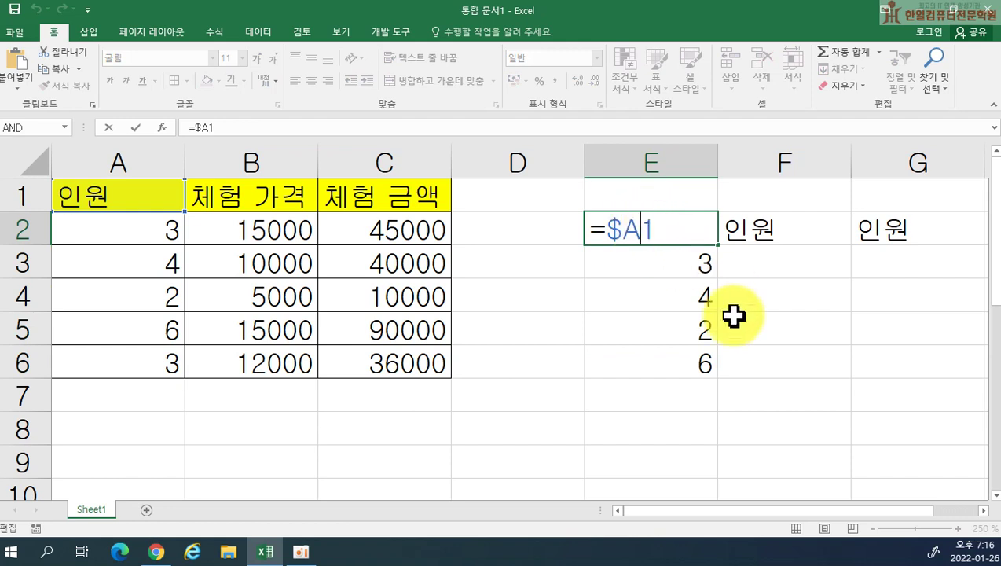
{"action": "key", "text": "Return"}
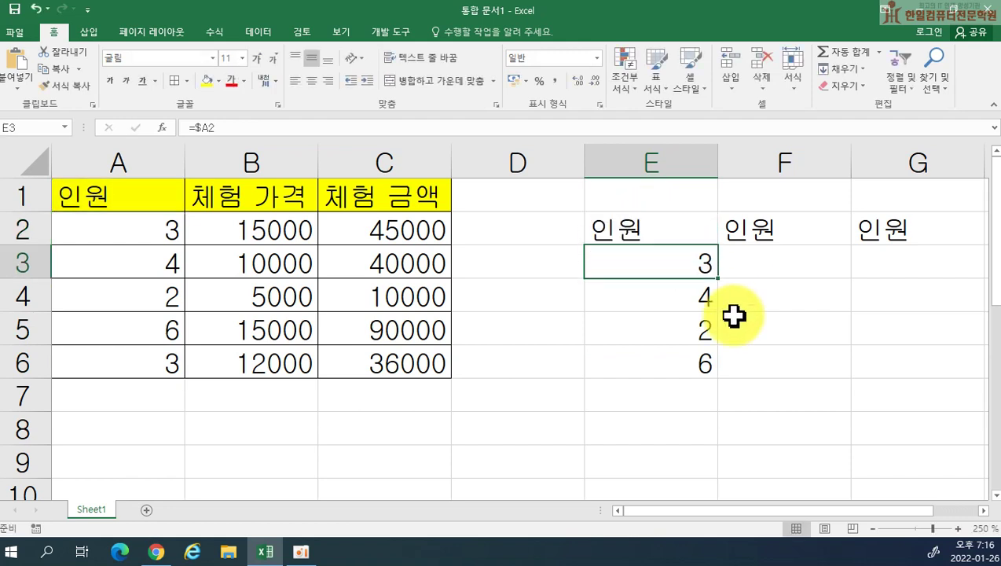
{"action": "double_click", "coordinate": [706, 262]}
{"action": "key", "text": "Return"}
{"action": "double_click", "coordinate": [680, 305]}
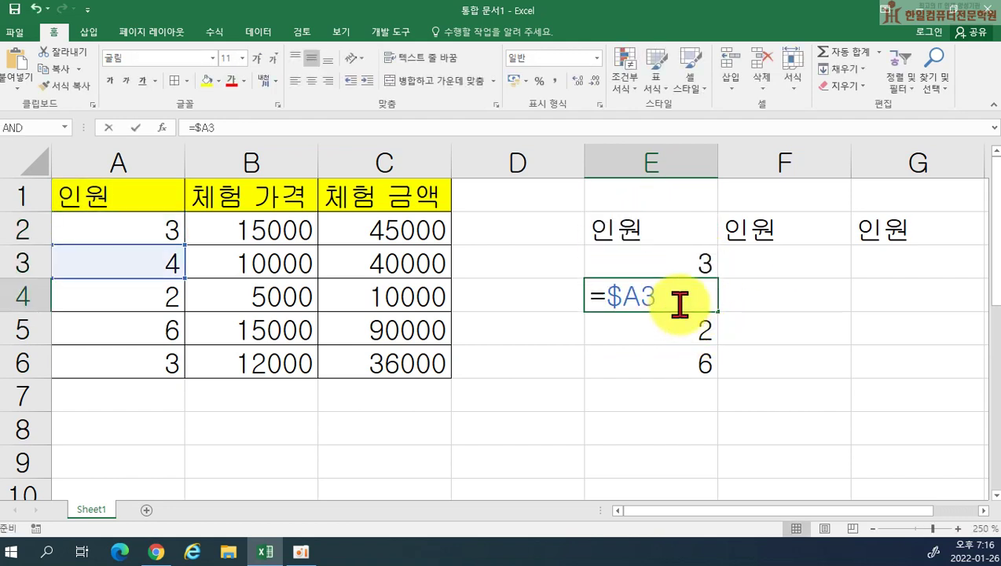
{"action": "key", "text": "Return"}
{"action": "double_click", "coordinate": [670, 326]}
{"action": "key", "text": "Return"}
{"action": "double_click", "coordinate": [681, 362]}
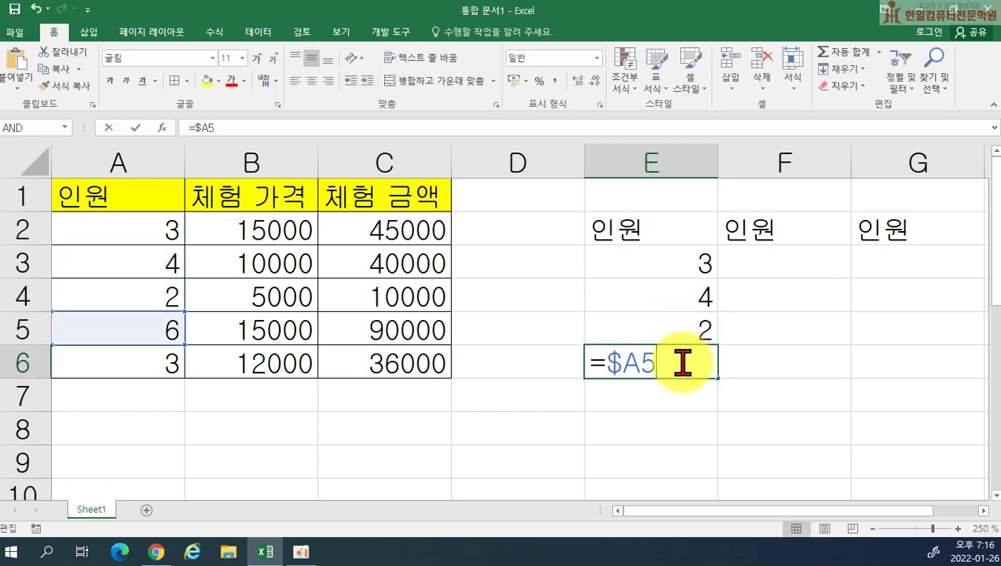
{"action": "key", "text": "Return"}
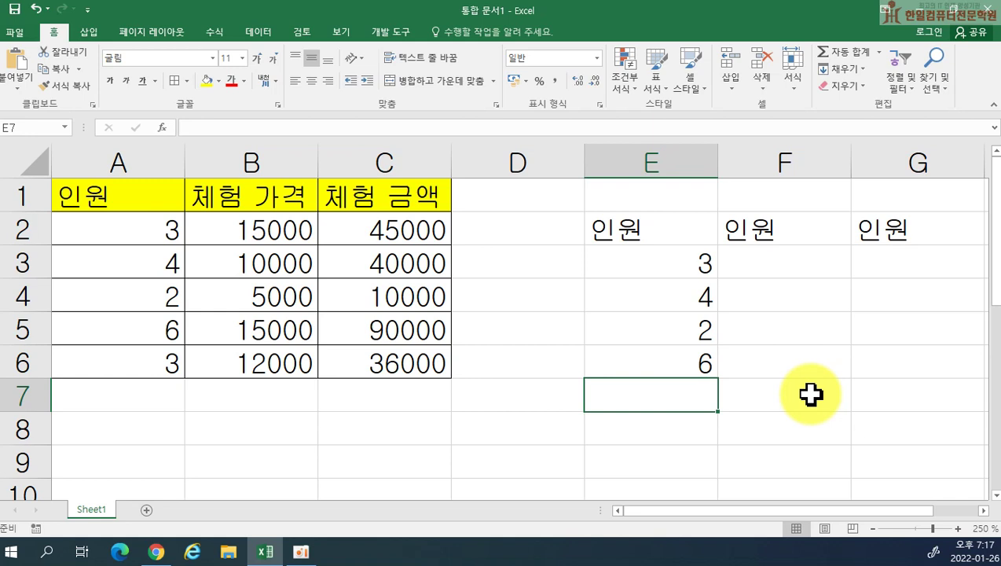
- Cycle the reference in E2 through =A1, =$A$1 and =A$1, ending on =$A1, to review the reference types
{"action": "double_click", "coordinate": [655, 230]}
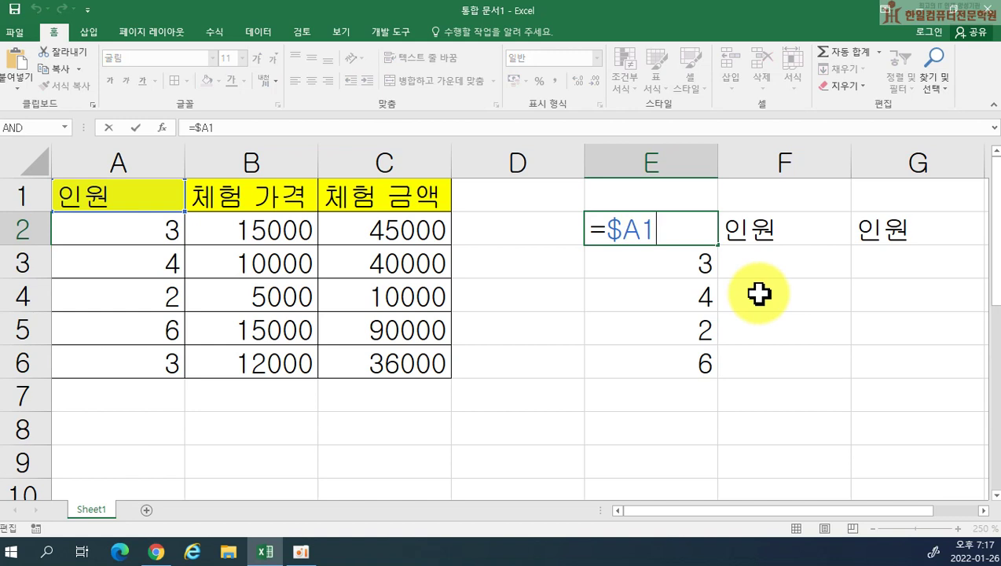
{"action": "key", "text": "F4"}
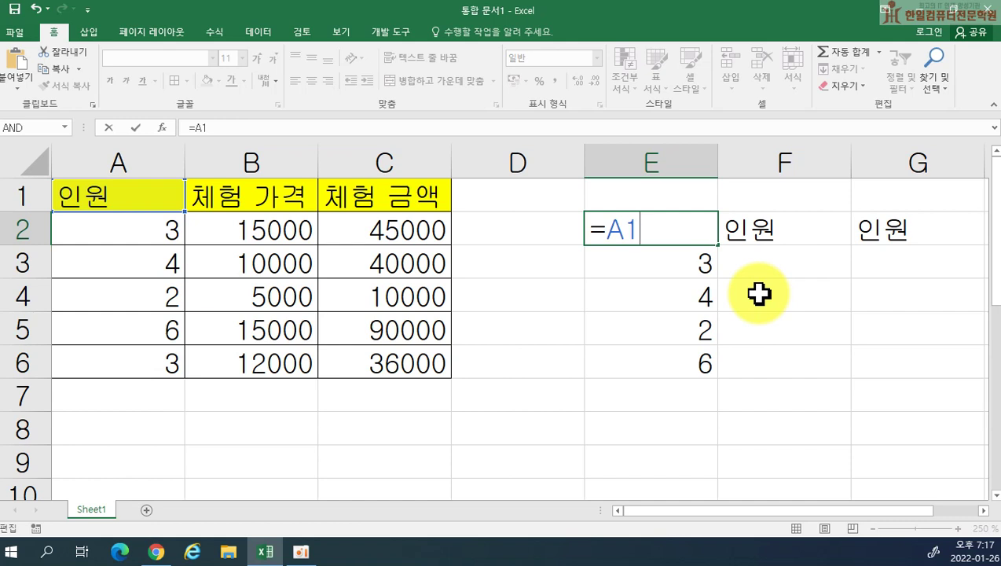
{"action": "key", "text": "F4"}
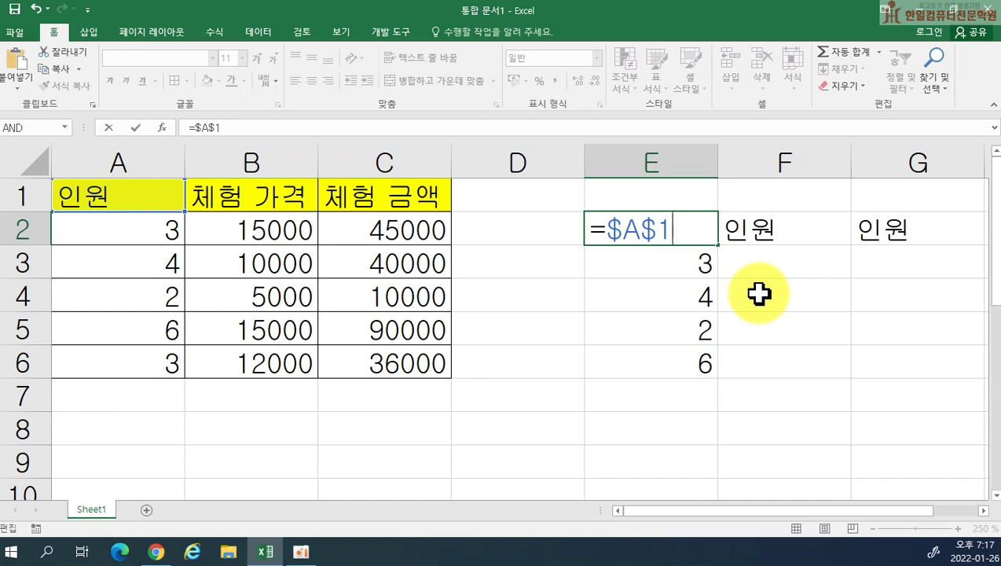
{"action": "key", "text": "F4"}
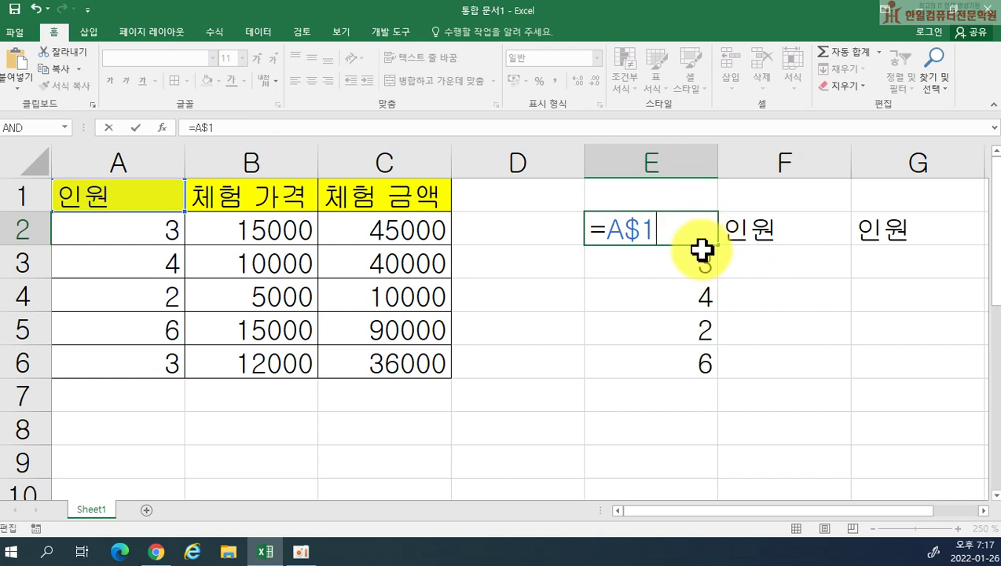
{"action": "key", "text": "F4"}
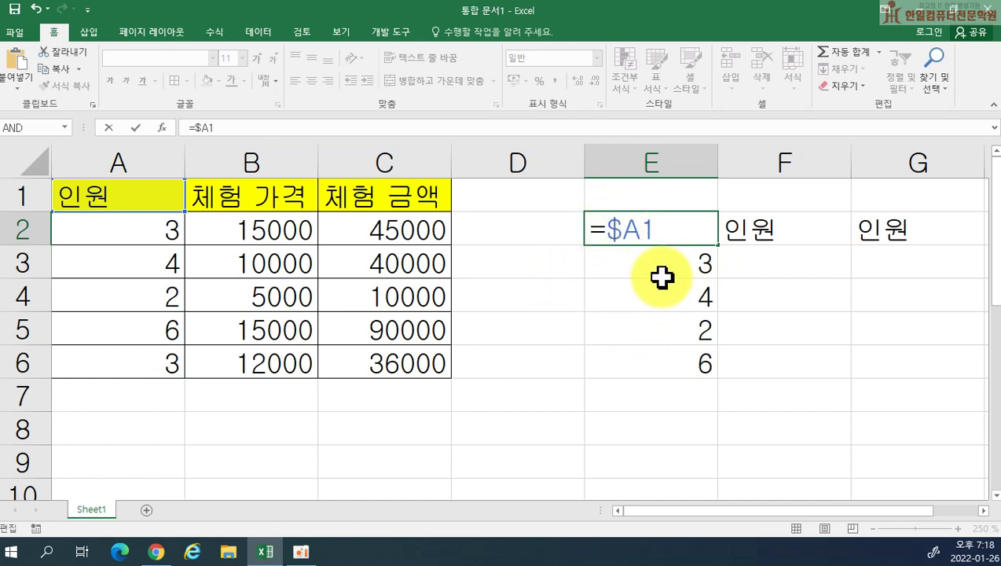
{"action": "left_click_drag", "start_coordinate": [639, 236], "coordinate": [615, 237]}
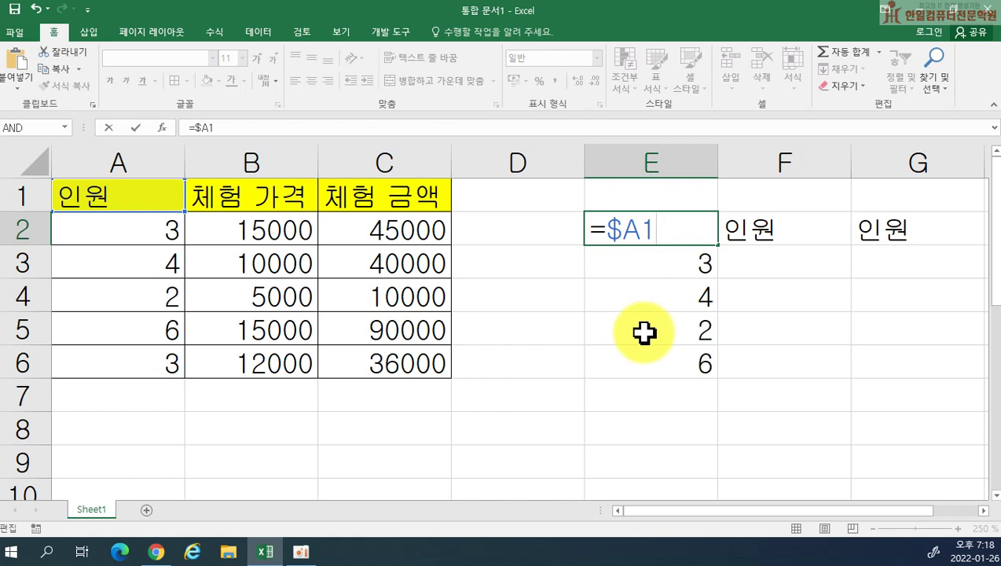
{"action": "key", "text": "Return"}
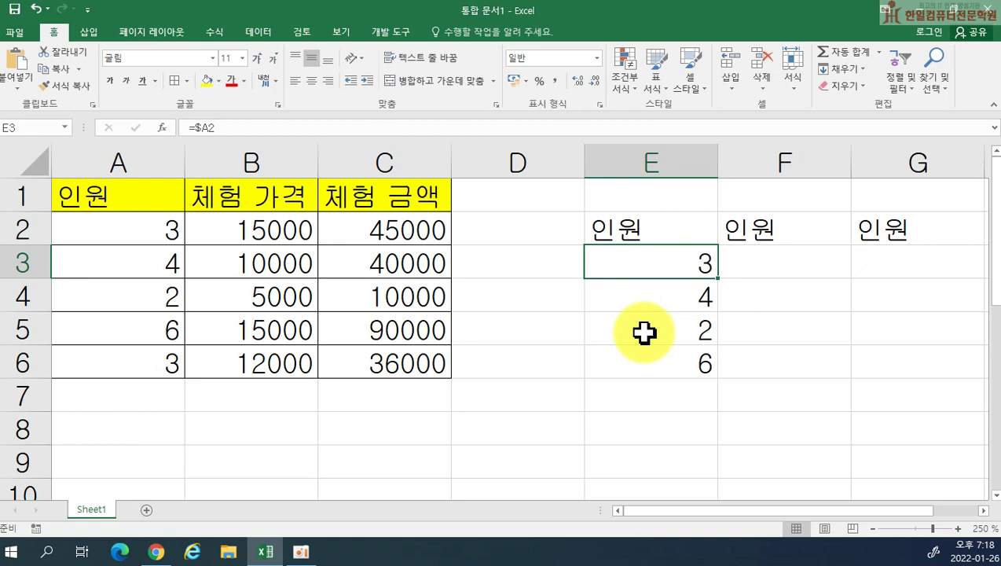
- Bring up the file browser for opening another workbook
{"action": "left_click", "coordinate": [18, 32]}
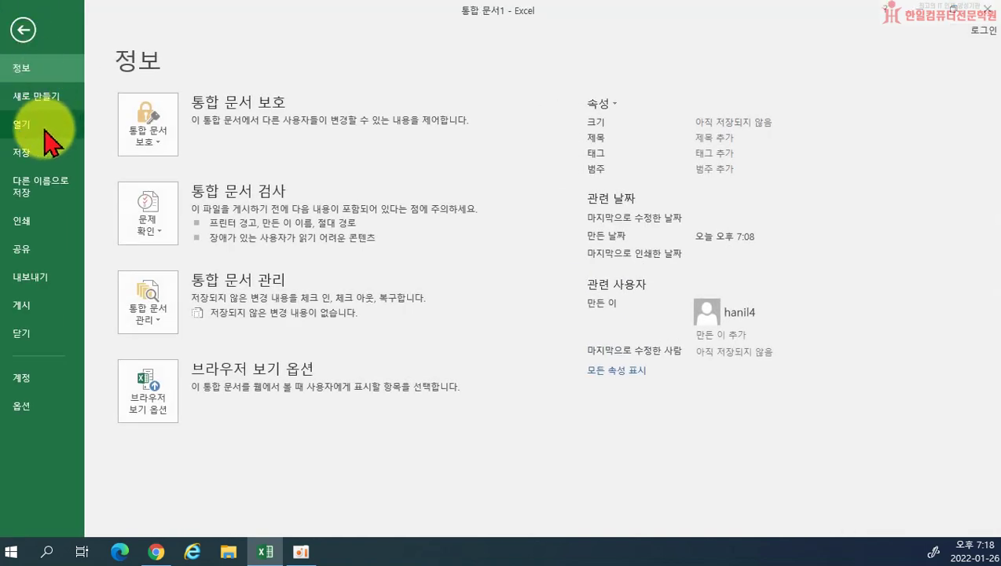
{"action": "left_click", "coordinate": [22, 126]}
{"action": "left_click", "coordinate": [168, 275]}
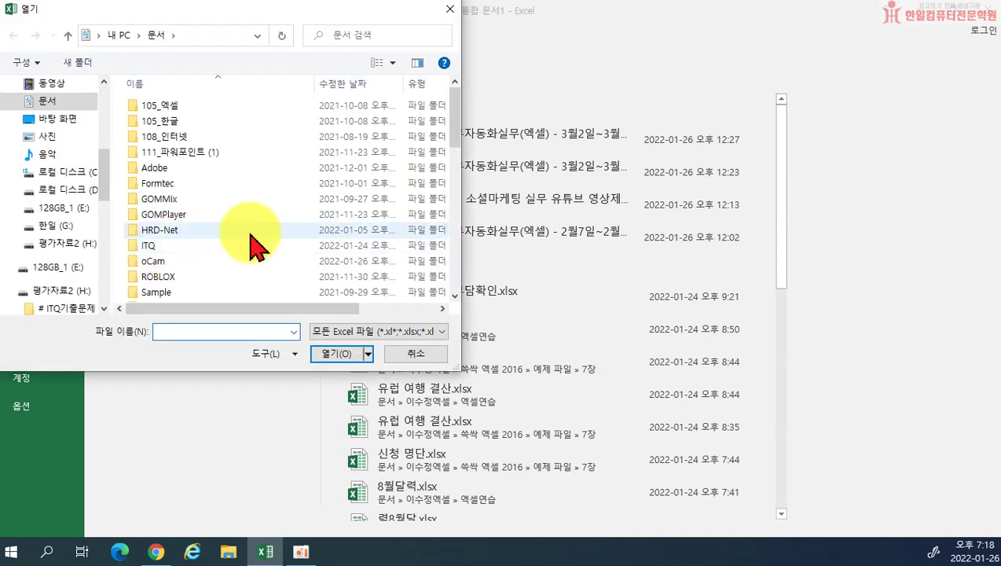
{"action": "scroll", "coordinate": [107, 196], "scroll_direction": "down", "scroll_amount": 2}
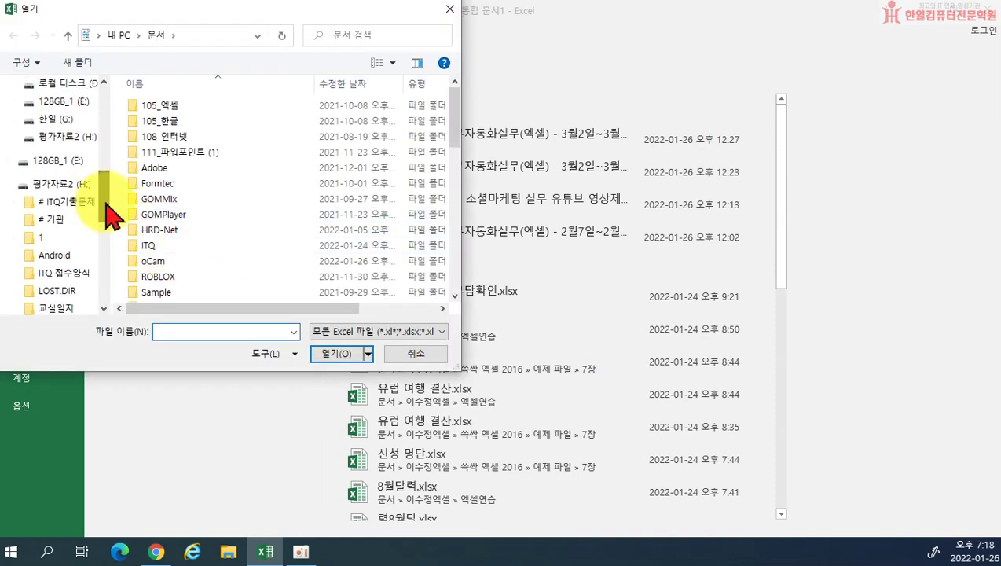
{"action": "scroll", "coordinate": [110, 192], "scroll_direction": "up", "scroll_amount": 3}
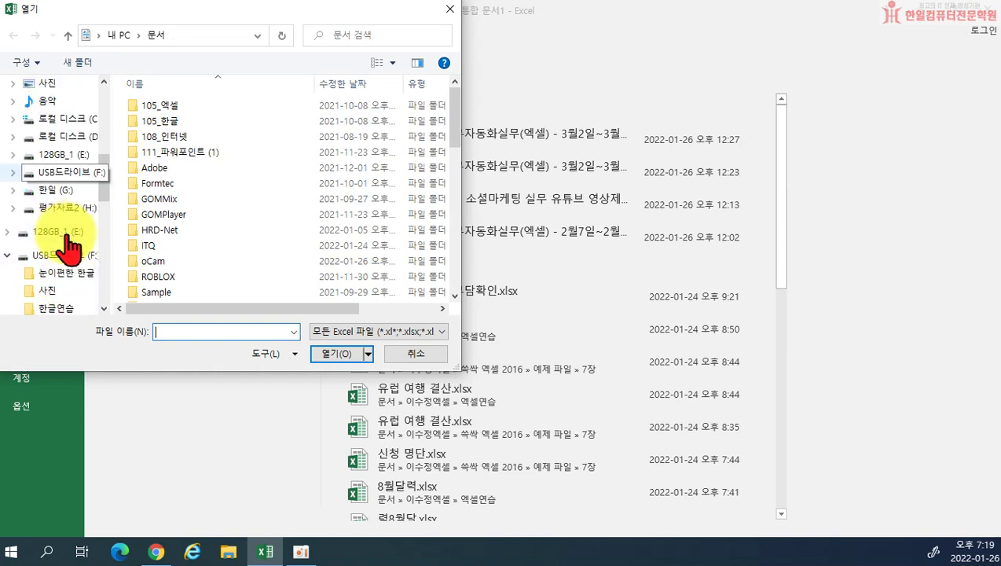
{"action": "left_click", "coordinate": [64, 171]}
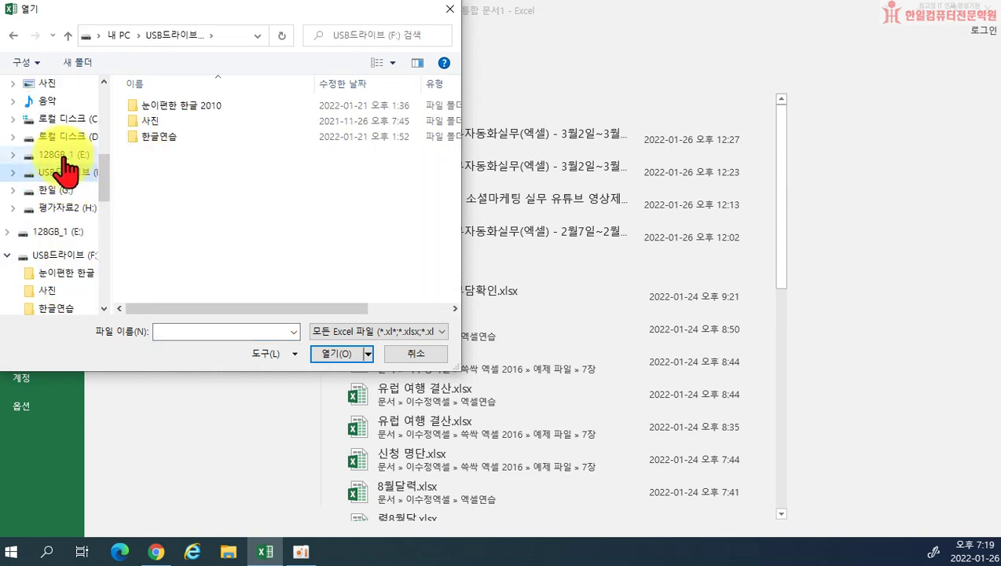
{"action": "scroll", "coordinate": [65, 160], "scroll_direction": "up", "scroll_amount": 1}
{"action": "left_click", "coordinate": [45, 175]}
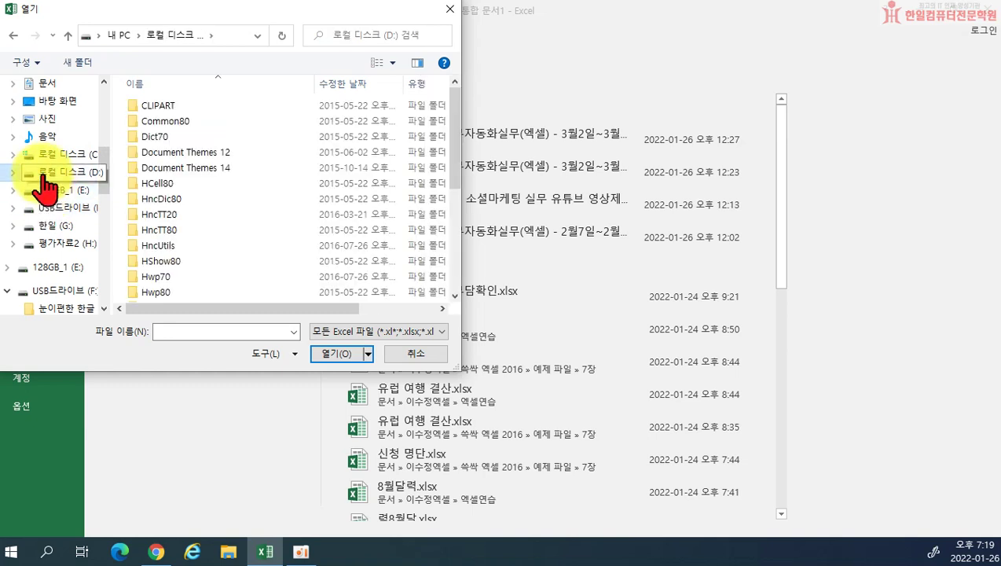
{"action": "scroll", "coordinate": [44, 185], "scroll_direction": "up", "scroll_amount": 2}
{"action": "left_click", "coordinate": [47, 184]}
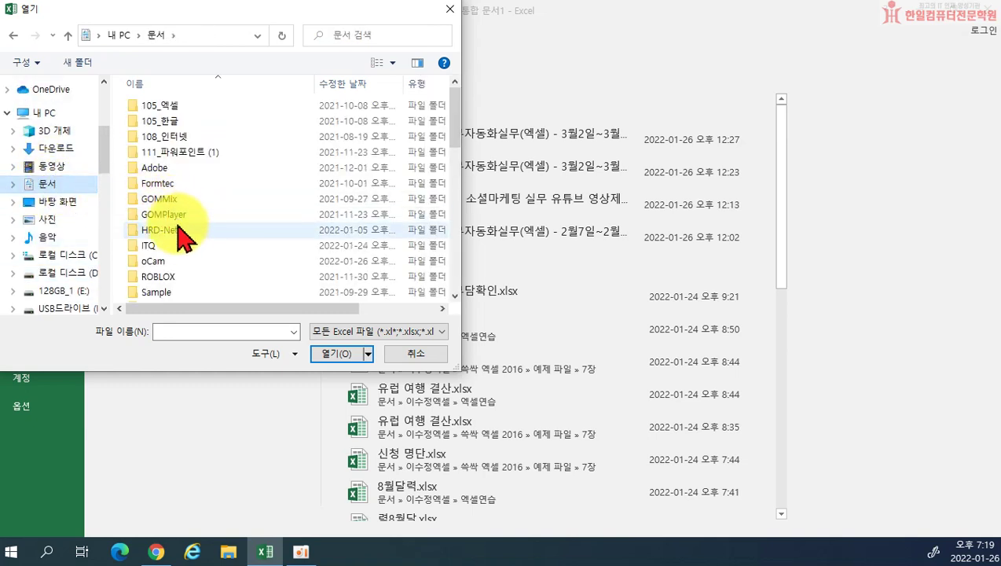
- Open 참가비 내역.xlsx from the 쓱싹 엑셀 2016 > 예제 파일 > 8장 folder within Documents and enable editing
{"action": "scroll", "coordinate": [182, 267], "scroll_direction": "down", "scroll_amount": 5}
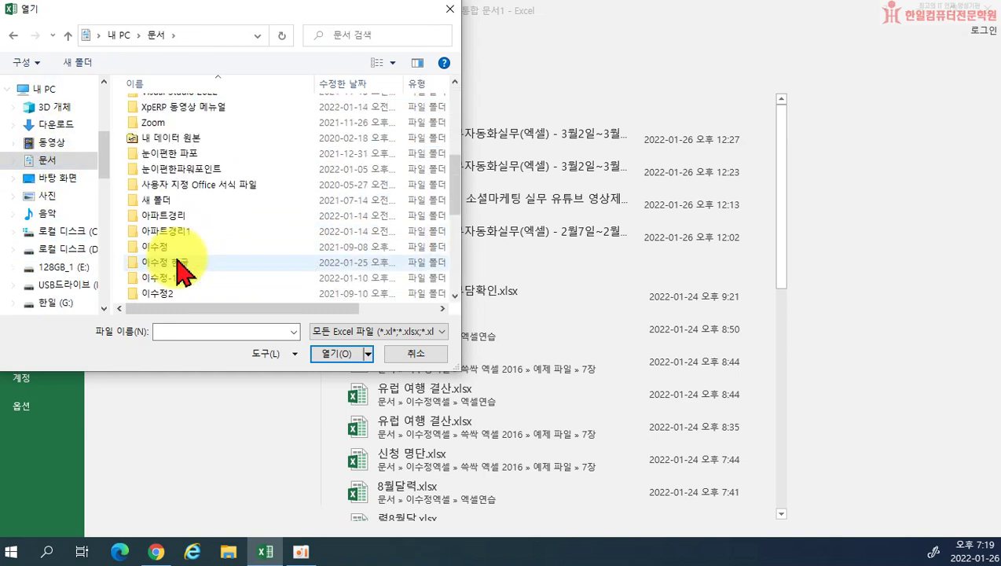
{"action": "scroll", "coordinate": [179, 267], "scroll_direction": "down", "scroll_amount": 3}
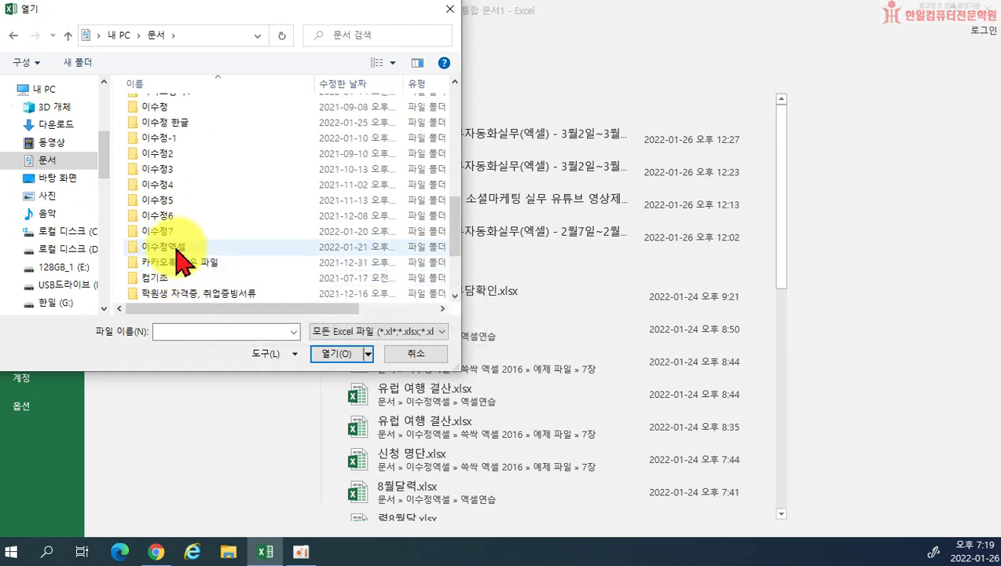
{"action": "double_click", "coordinate": [176, 248]}
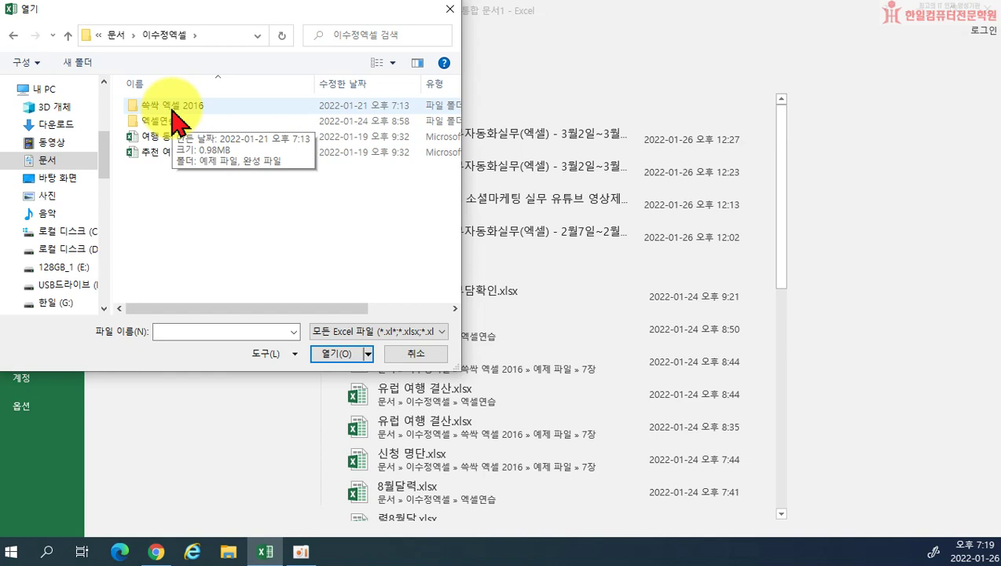
{"action": "double_click", "coordinate": [173, 112]}
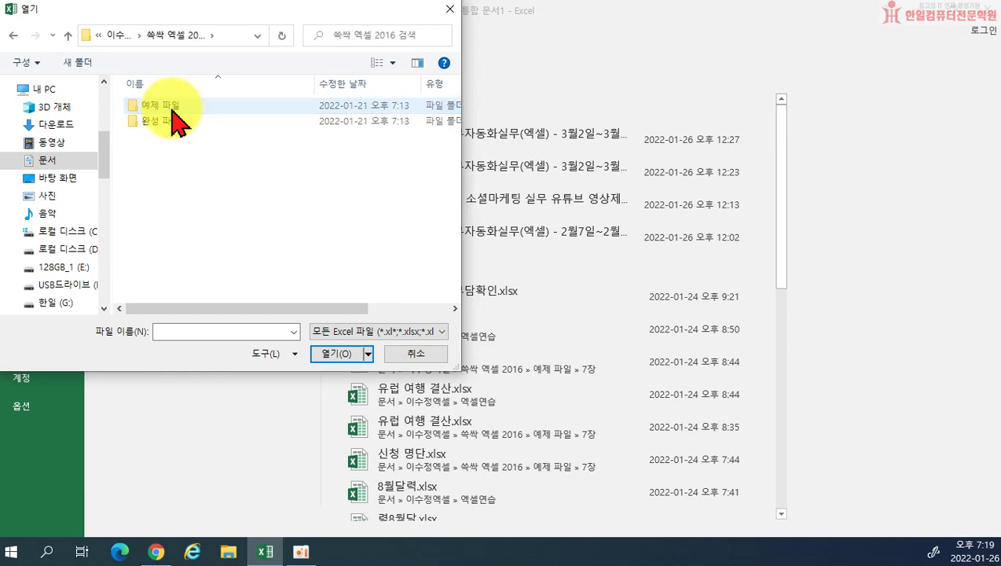
{"action": "double_click", "coordinate": [161, 105]}
{"action": "left_click", "coordinate": [175, 168]}
{"action": "double_click", "coordinate": [169, 167]}
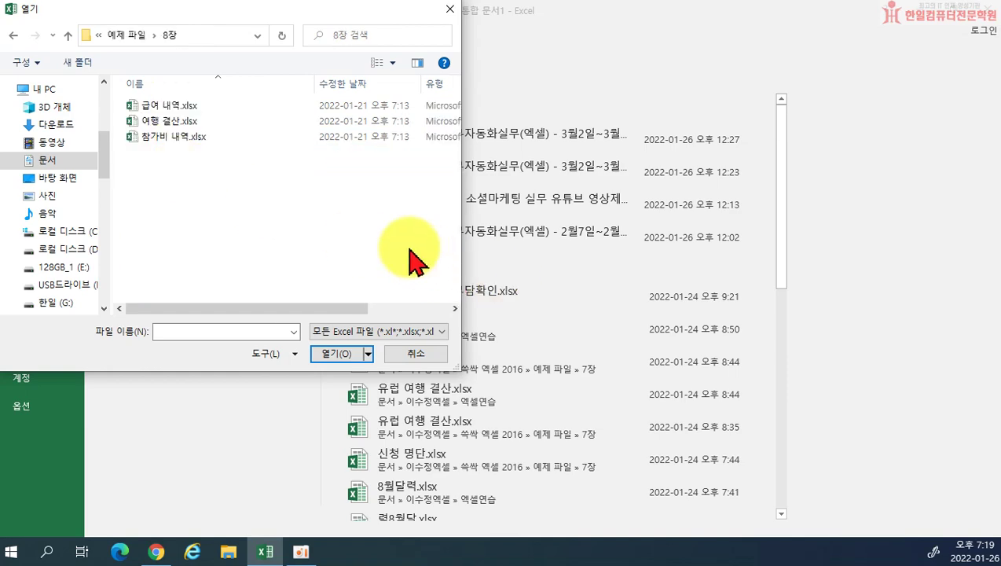
{"action": "double_click", "coordinate": [177, 137]}
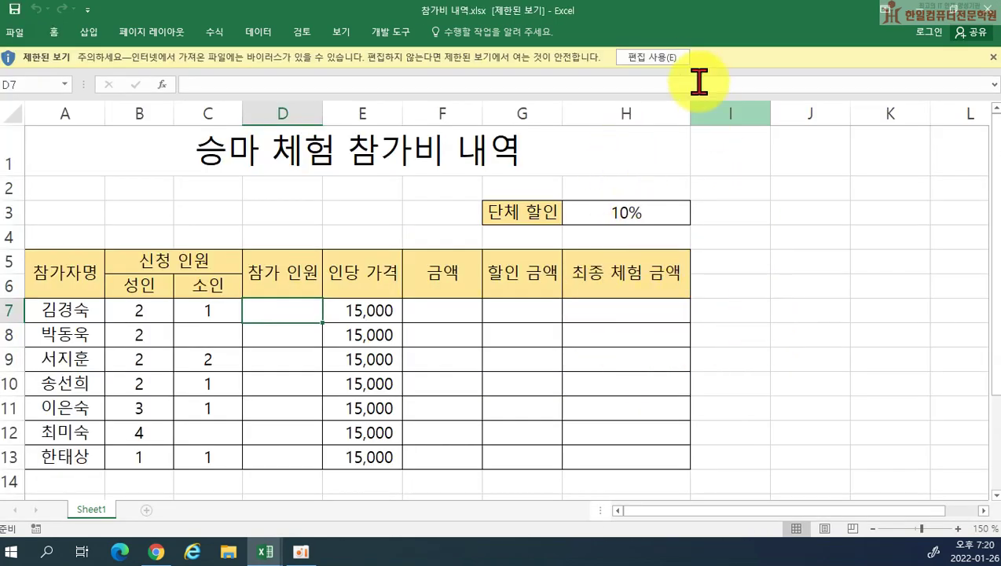
{"action": "left_click", "coordinate": [652, 57]}
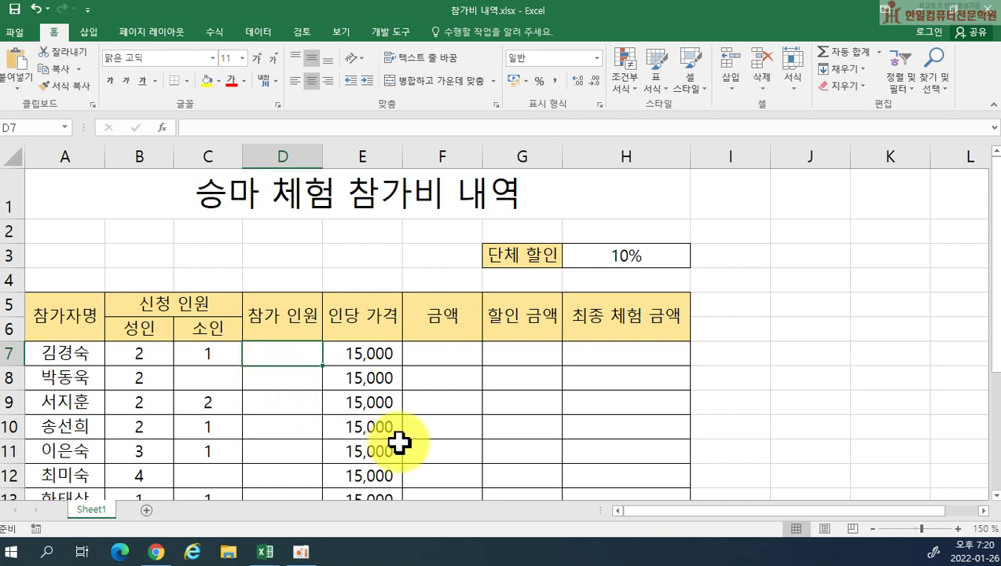
- Enter =B7+C7 in D7 to add the adult and child counts under 참가 인원
{"action": "type", "text": "="}
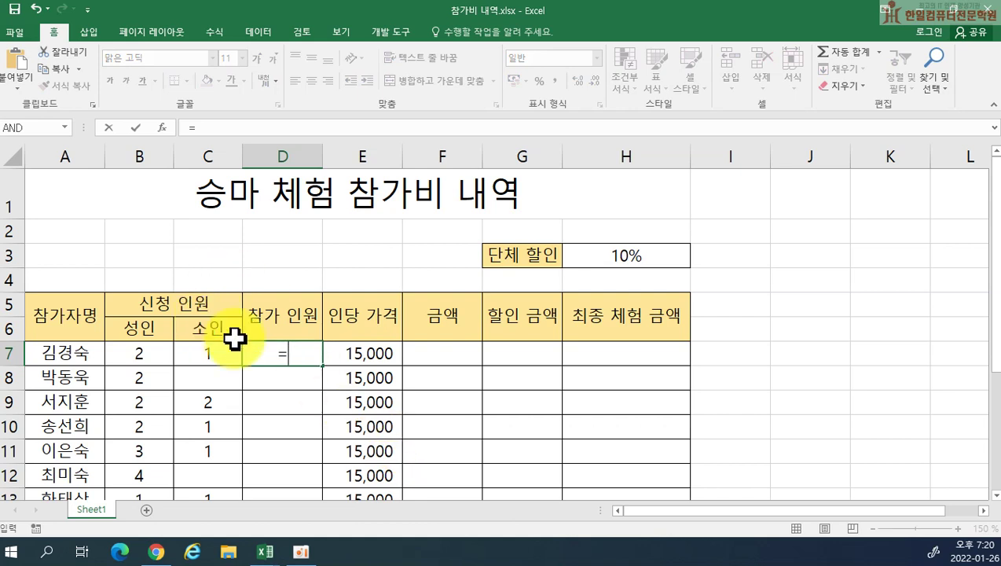
{"action": "left_click", "coordinate": [137, 355]}
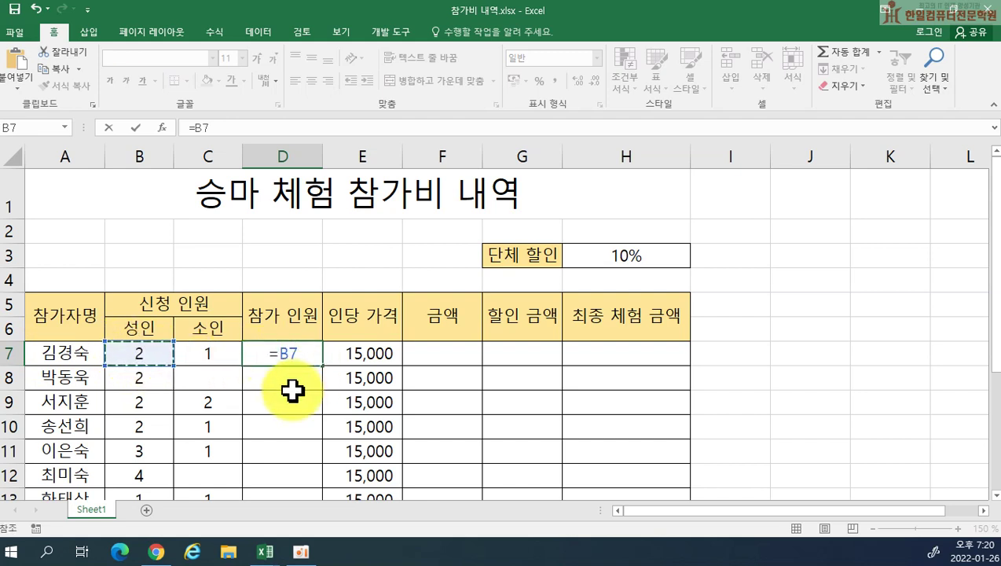
{"action": "type", "text": "+"}
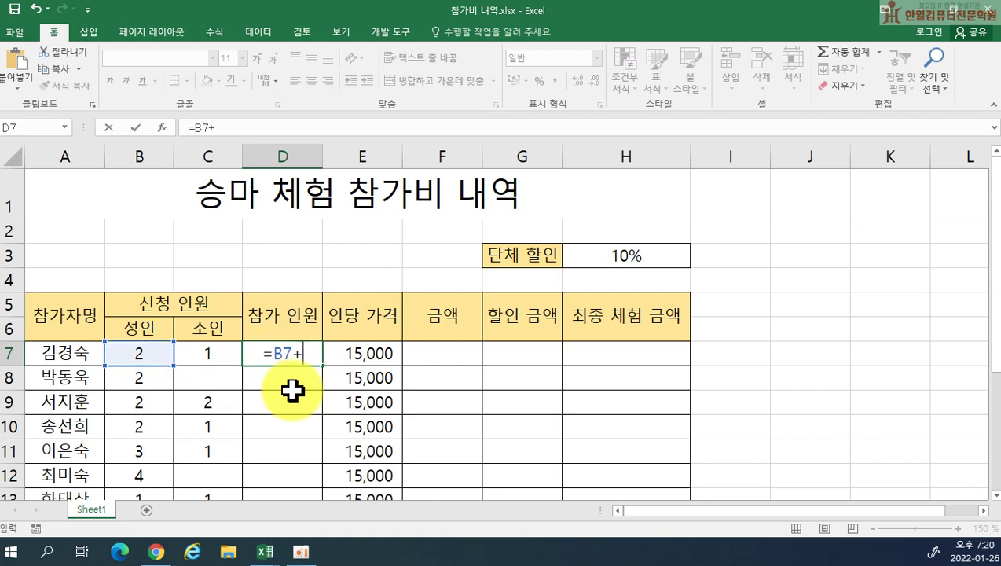
{"action": "left_click", "coordinate": [210, 354]}
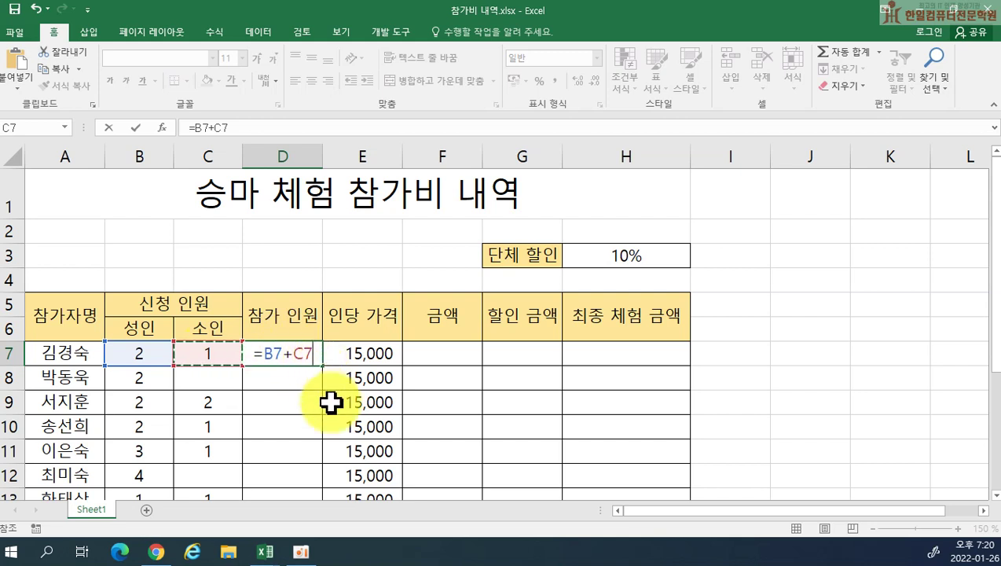
{"action": "key", "text": "Return"}
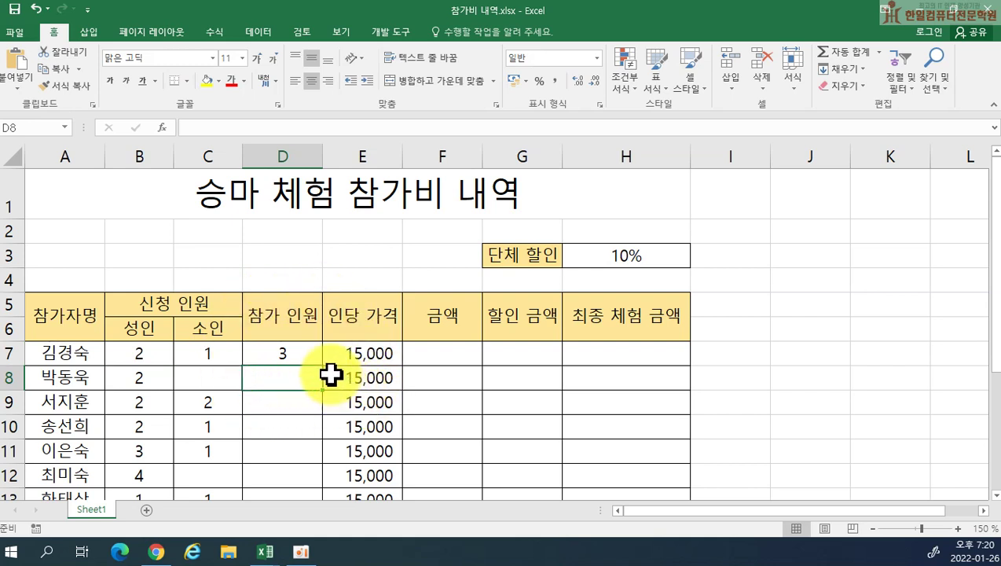
- Fill the participant-count formula from D7 down through D13
{"action": "left_click", "coordinate": [266, 354]}
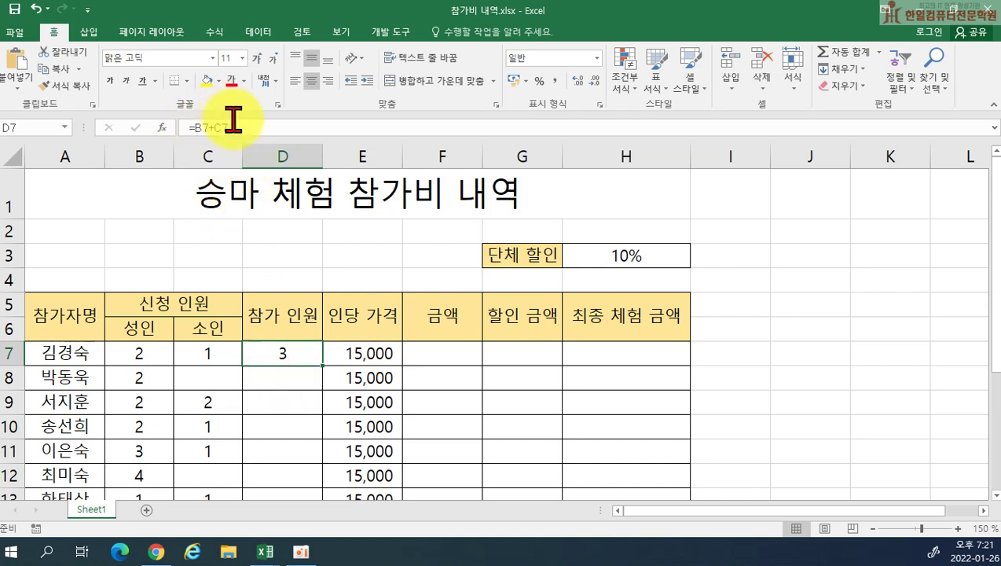
{"action": "scroll", "coordinate": [357, 365], "scroll_direction": "down", "scroll_amount": 2}
{"action": "scroll", "coordinate": [361, 354], "scroll_direction": "up", "scroll_amount": 2}
{"action": "scroll", "coordinate": [373, 353], "scroll_direction": "down", "scroll_amount": 1}
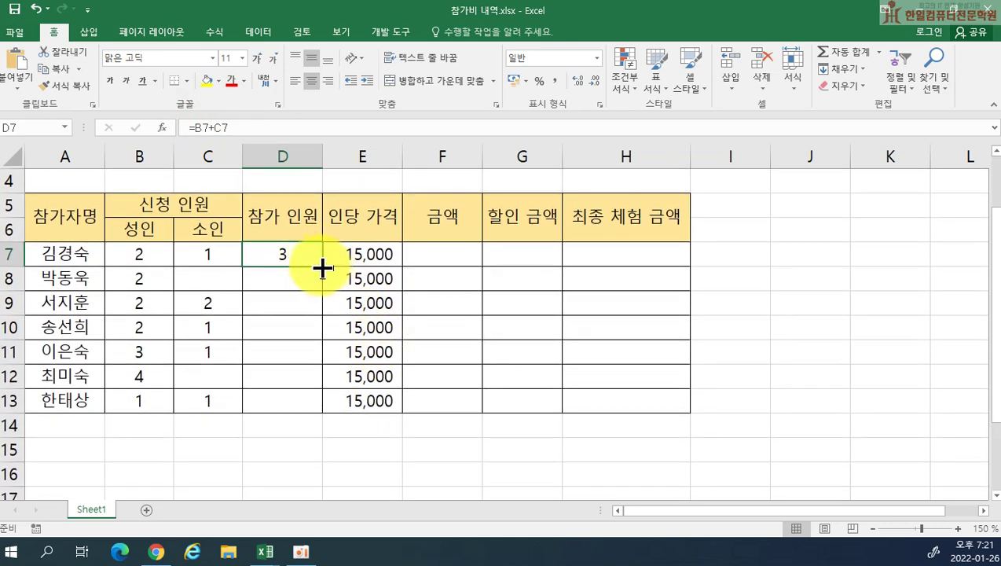
{"action": "left_click_drag", "start_coordinate": [322, 268], "coordinate": [319, 405]}
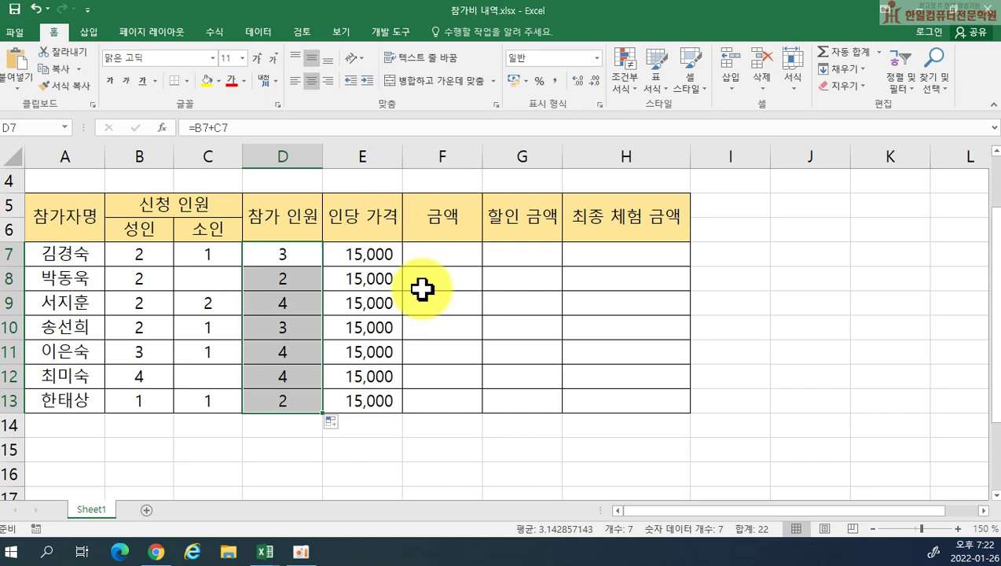
- Enter =D7*E7 in F7 to multiply the participant count by the price per person
{"action": "left_click", "coordinate": [424, 256]}
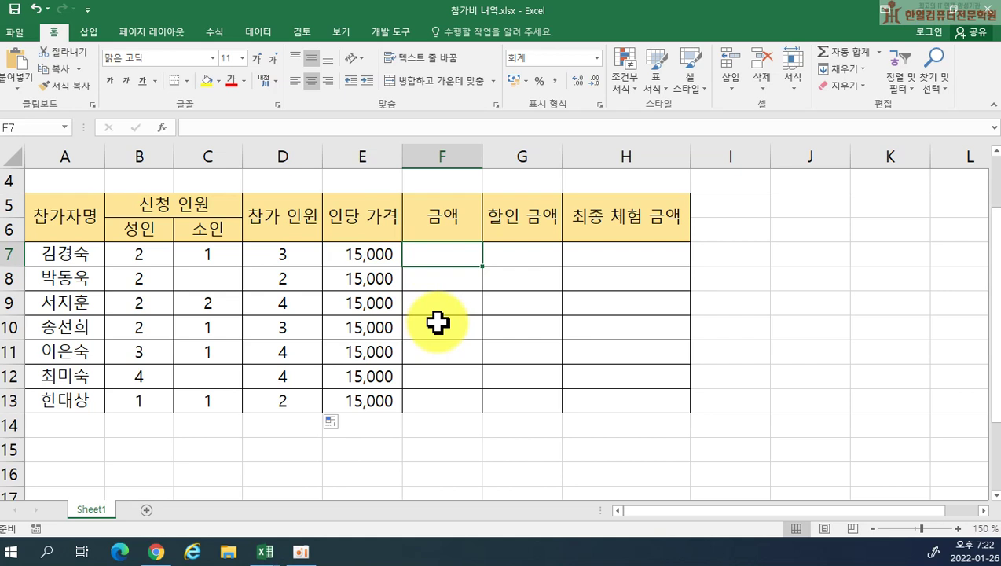
{"action": "type", "text": "="}
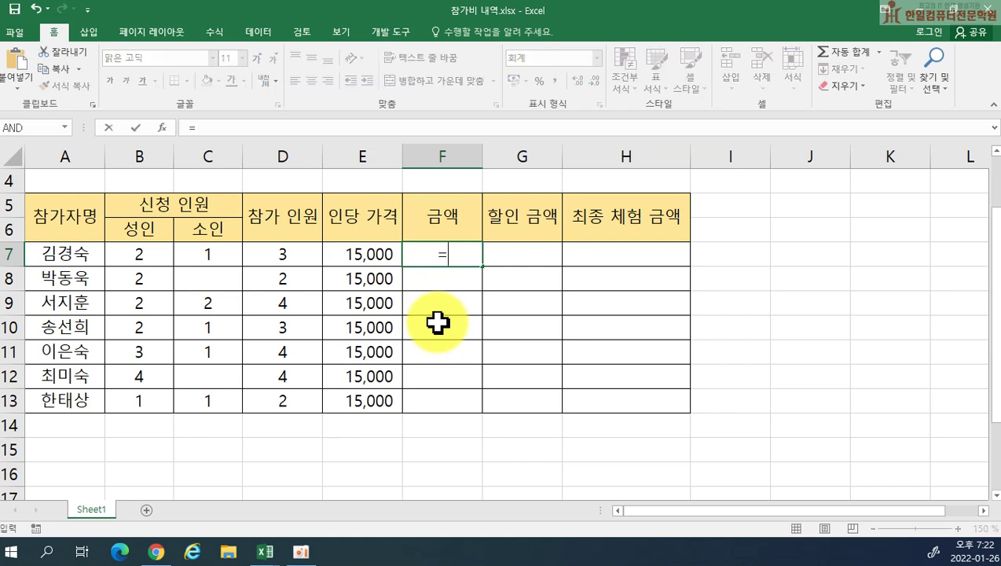
{"action": "left_click", "coordinate": [281, 255]}
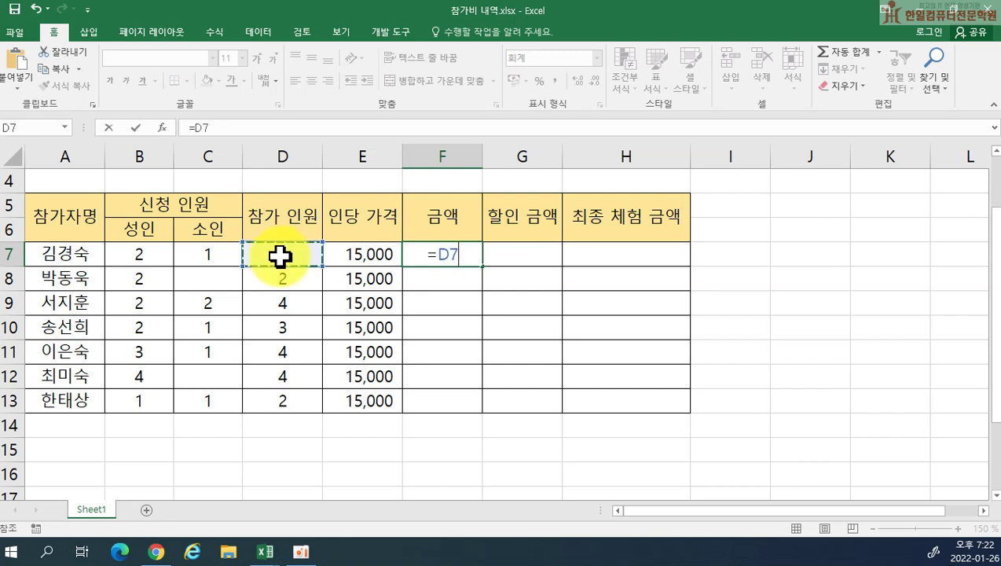
{"action": "type", "text": "*"}
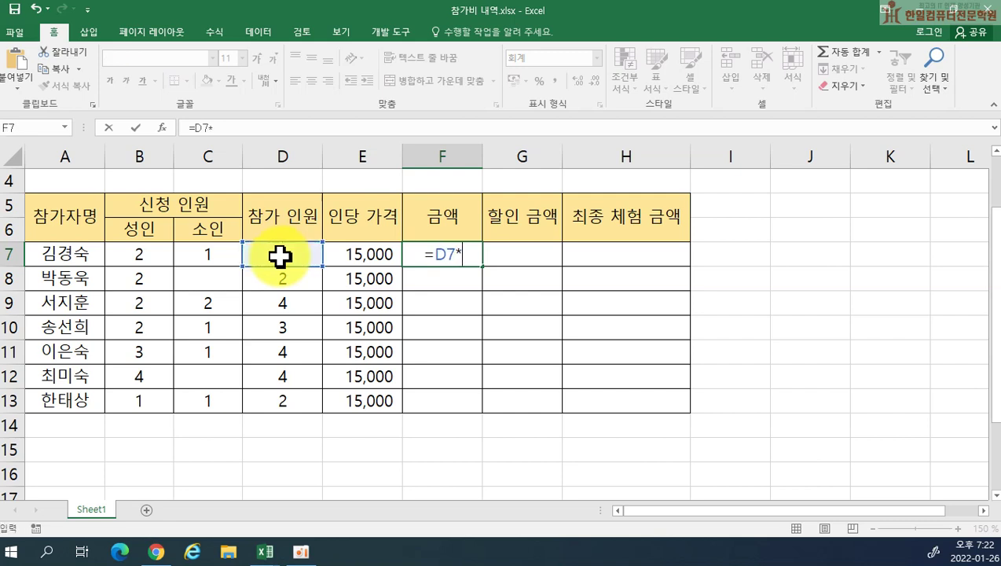
{"action": "left_click", "coordinate": [361, 253]}
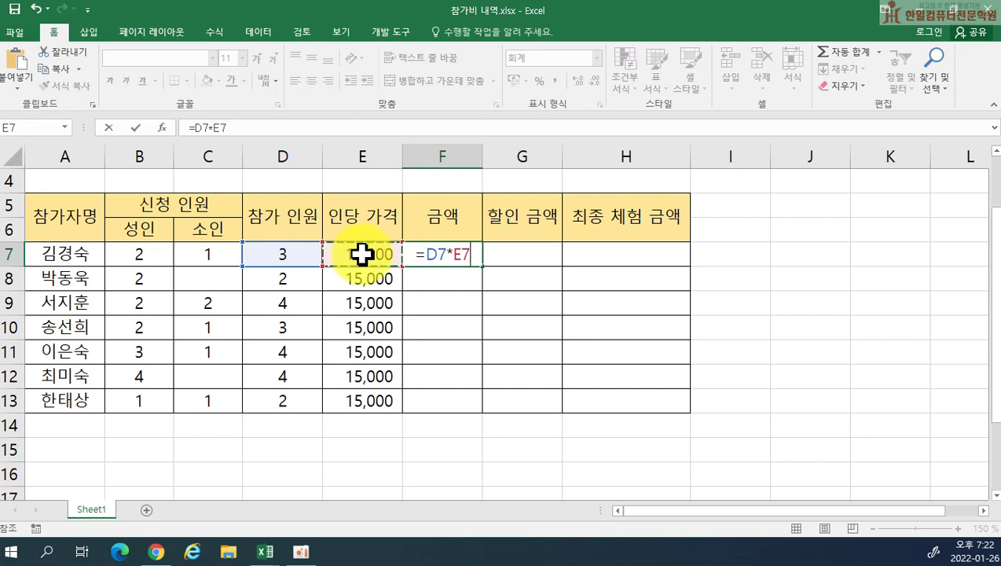
{"action": "key", "text": "Return"}
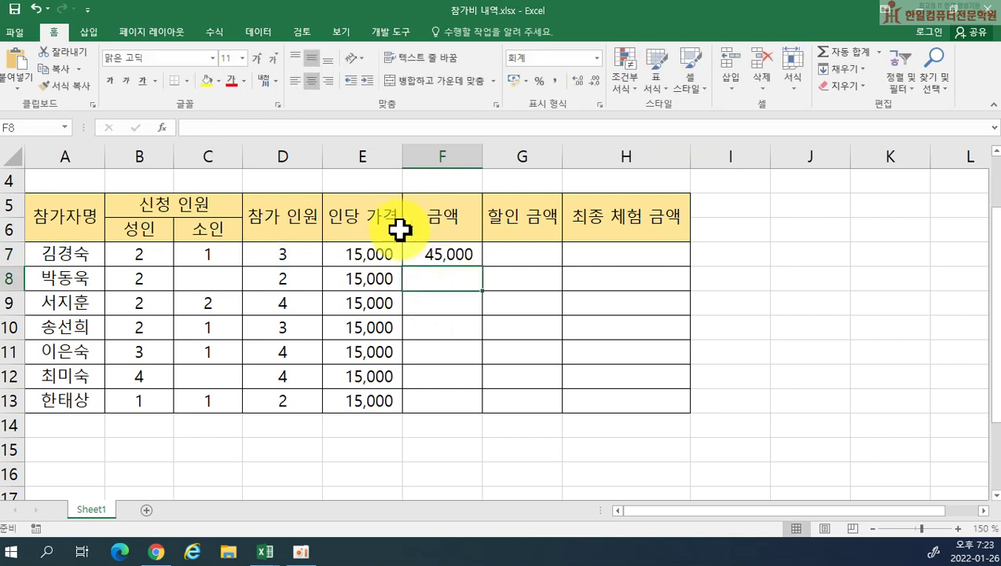
- Fill the 금액 formula from F7 down through F13, undo the fill, and repeat it
{"action": "left_click", "coordinate": [448, 256]}
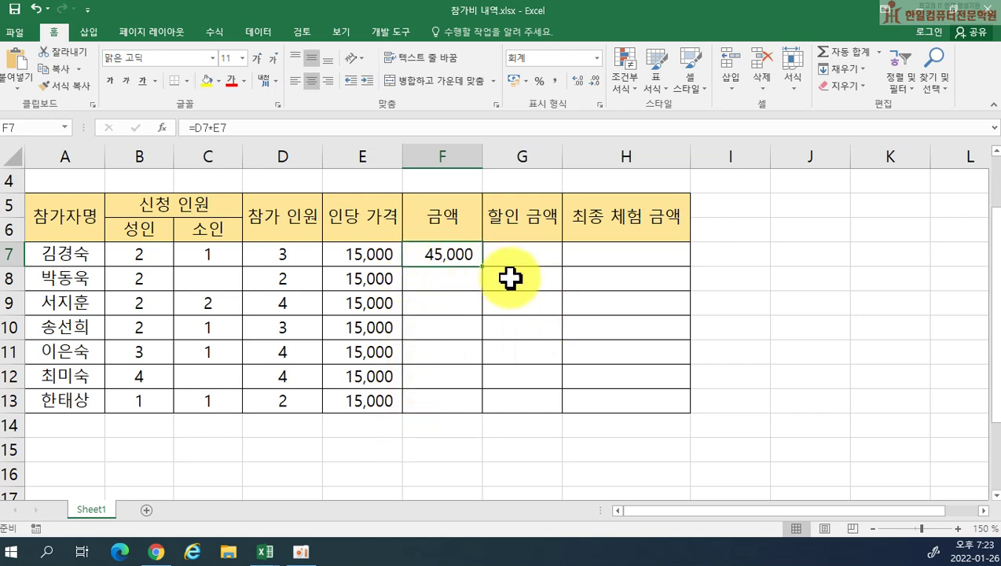
{"action": "double_click", "coordinate": [482, 266]}
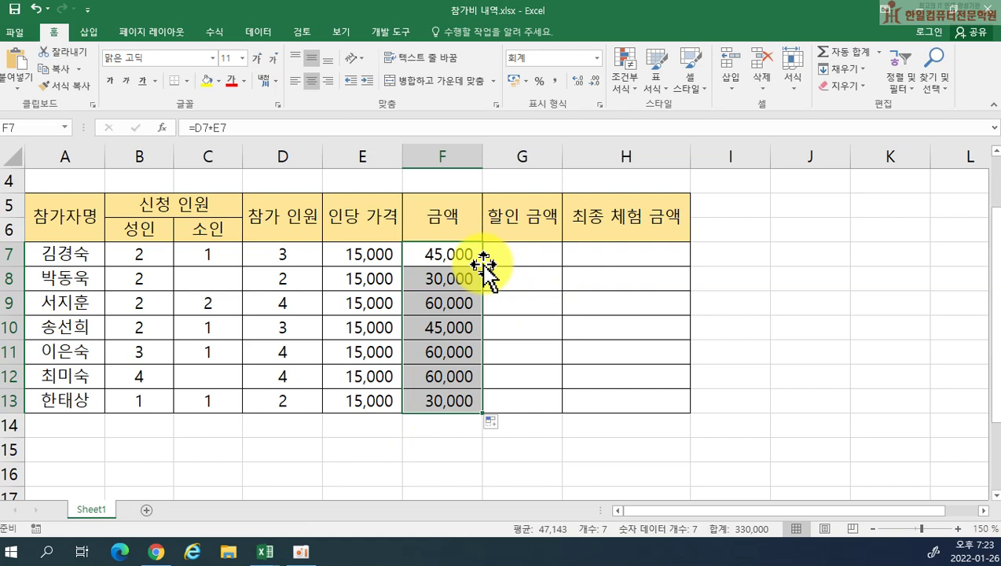
{"action": "key", "text": "ctrl+z"}
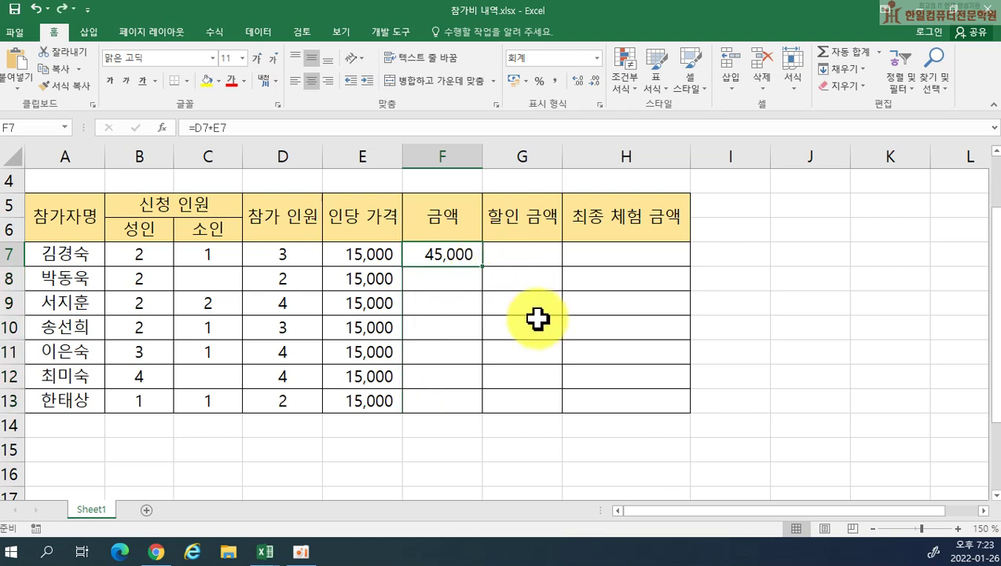
{"action": "double_click", "coordinate": [482, 266]}
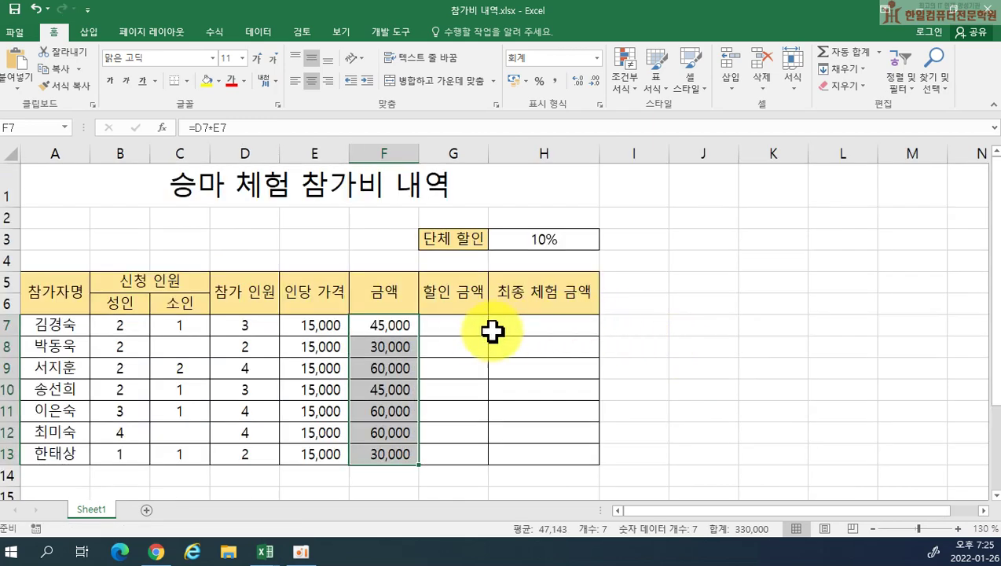
- Enter =F7*H3 in G7 under 할인 금액 and fill the formula down through G13
{"action": "left_click", "coordinate": [465, 329]}
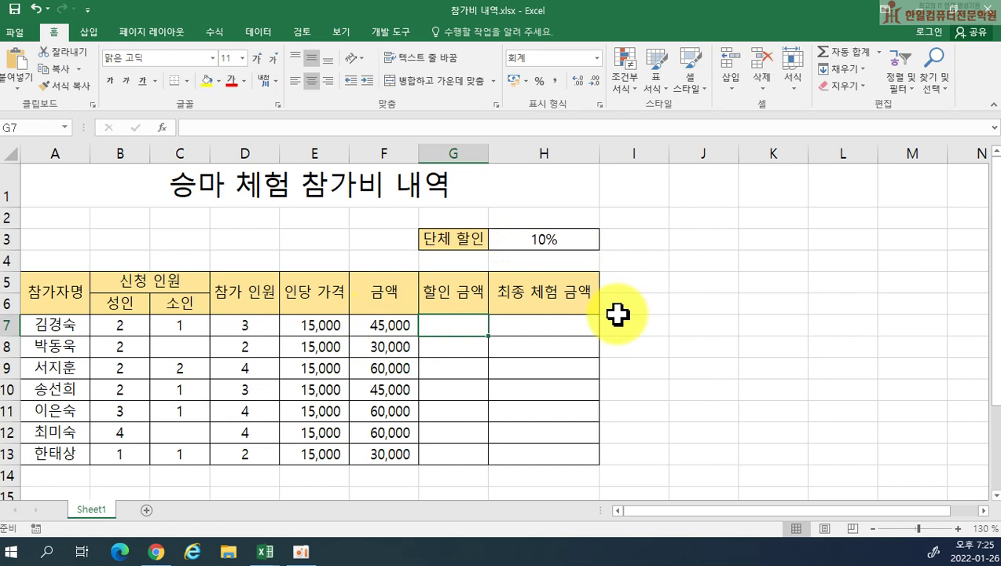
{"action": "type", "text": "="}
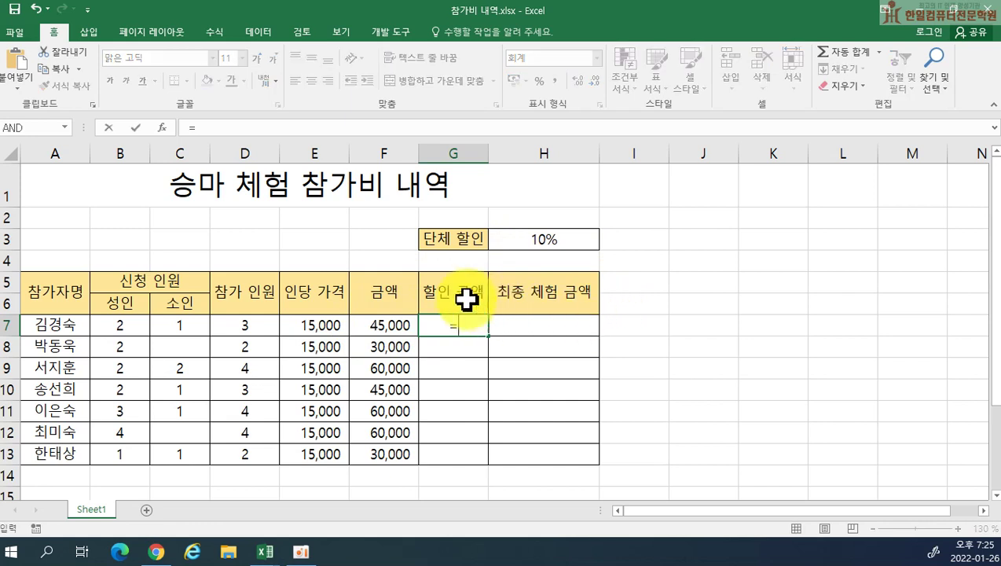
{"action": "left_click", "coordinate": [400, 323]}
{"action": "type", "text": "*"}
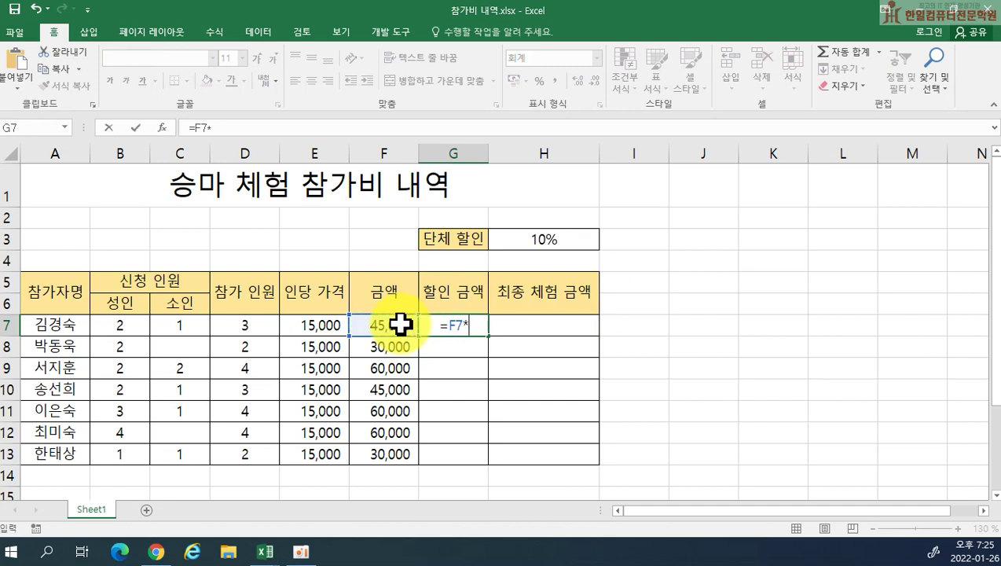
{"action": "left_click", "coordinate": [536, 239]}
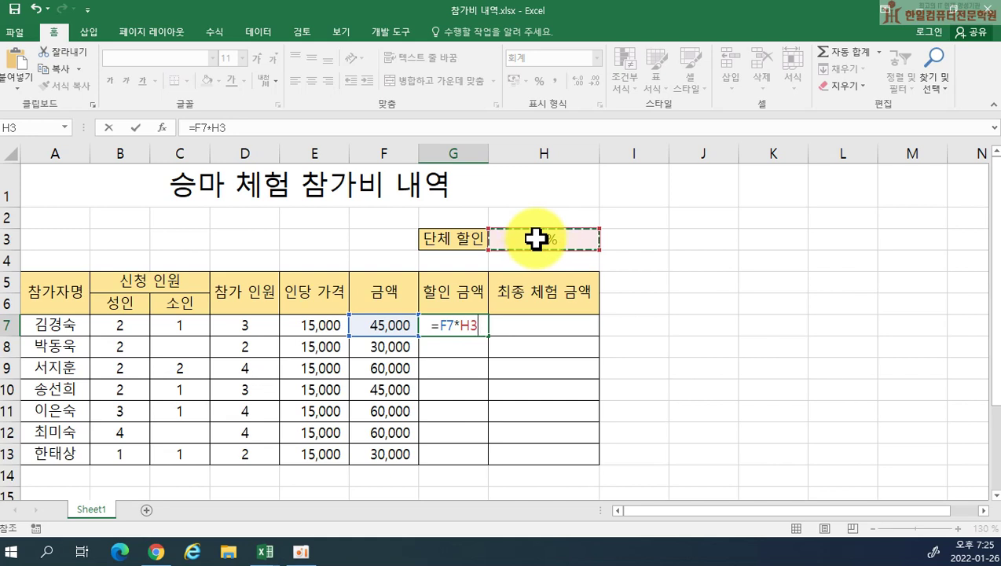
{"action": "key", "text": "Return"}
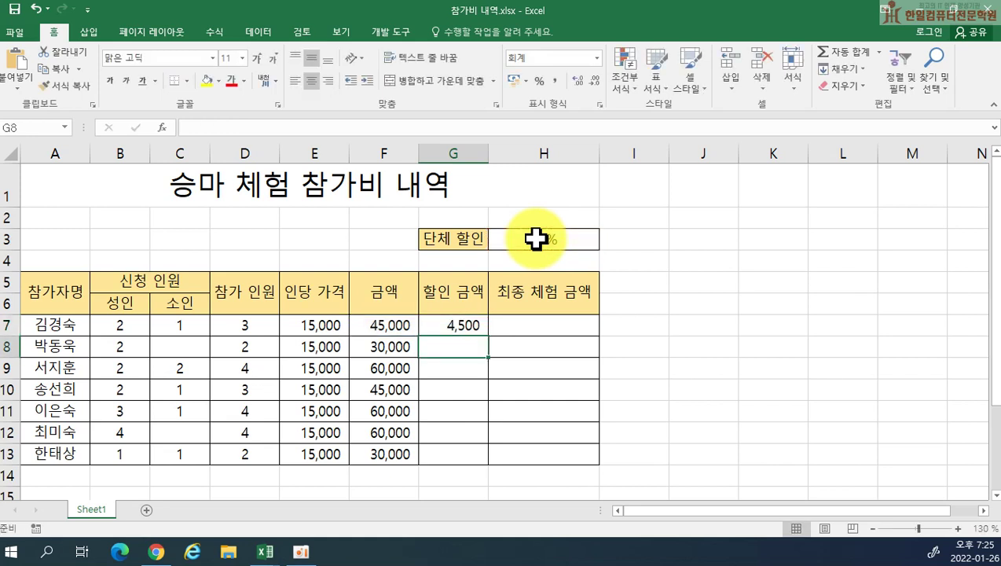
{"action": "left_click", "coordinate": [458, 325]}
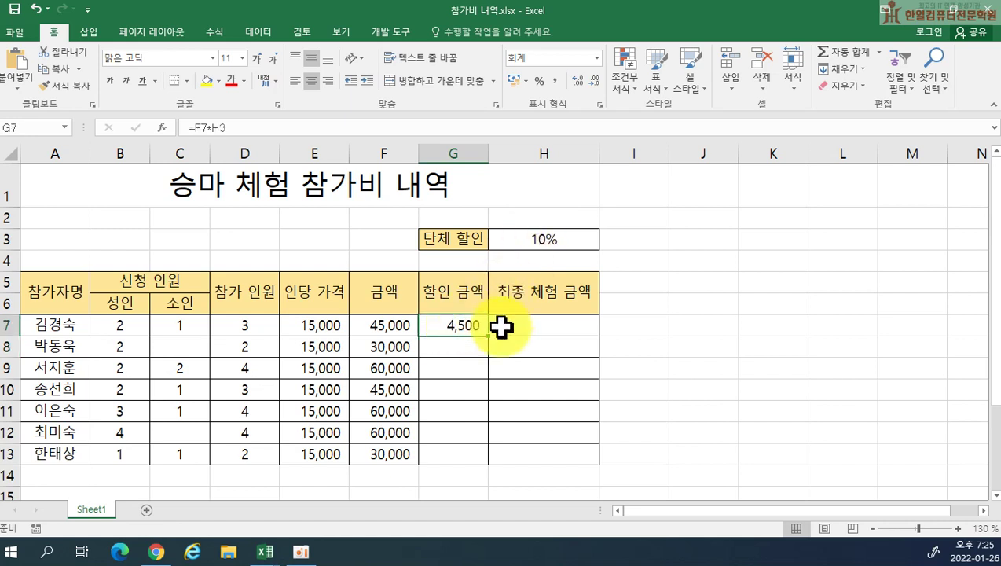
{"action": "left_click_drag", "start_coordinate": [489, 337], "coordinate": [485, 465]}
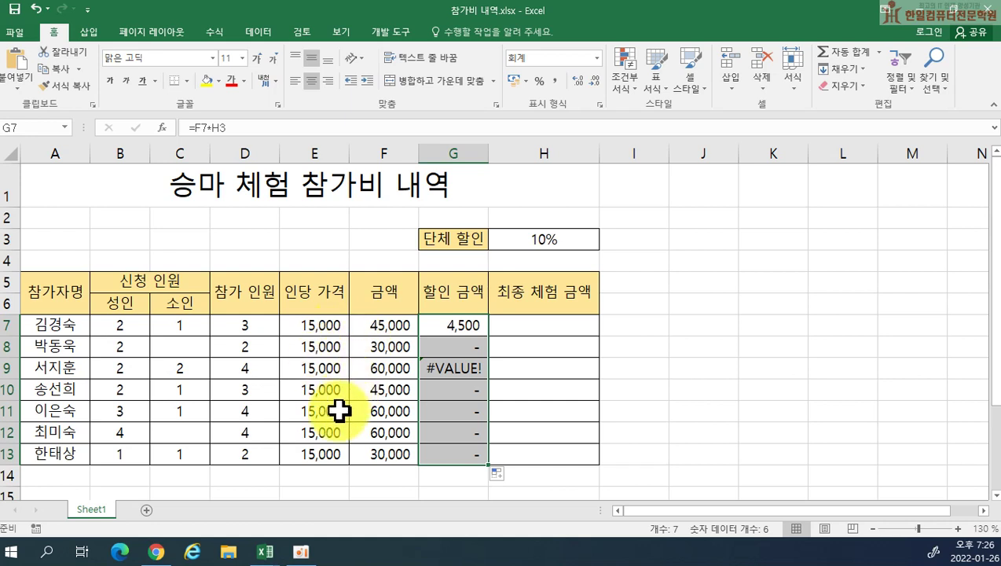
- Examine the 금액 formulas in F7 through F13 one by one to see which cells each refers to
{"action": "left_click", "coordinate": [323, 324]}
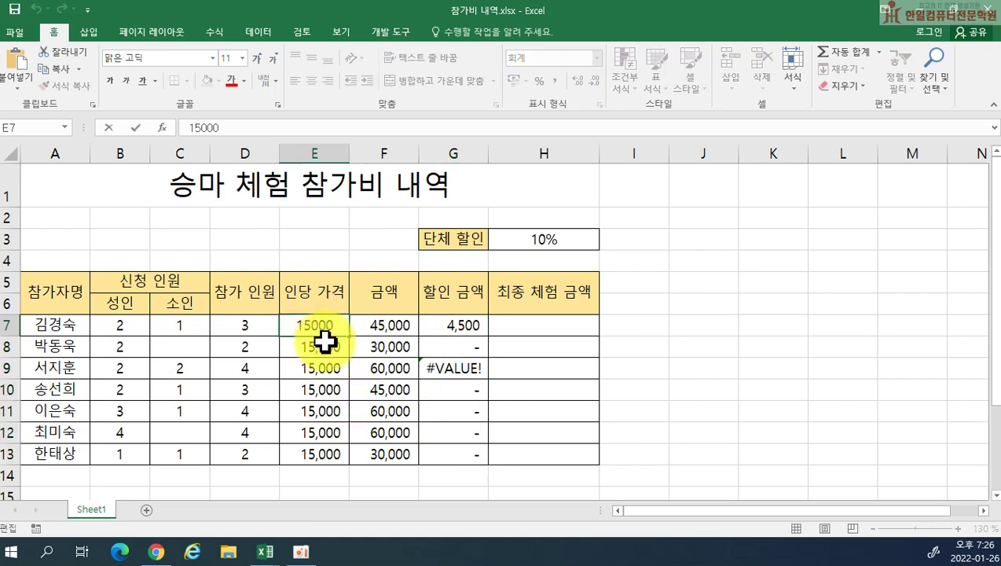
{"action": "left_click", "coordinate": [388, 325]}
{"action": "double_click", "coordinate": [388, 324]}
{"action": "key", "text": "Return"}
{"action": "double_click", "coordinate": [389, 348]}
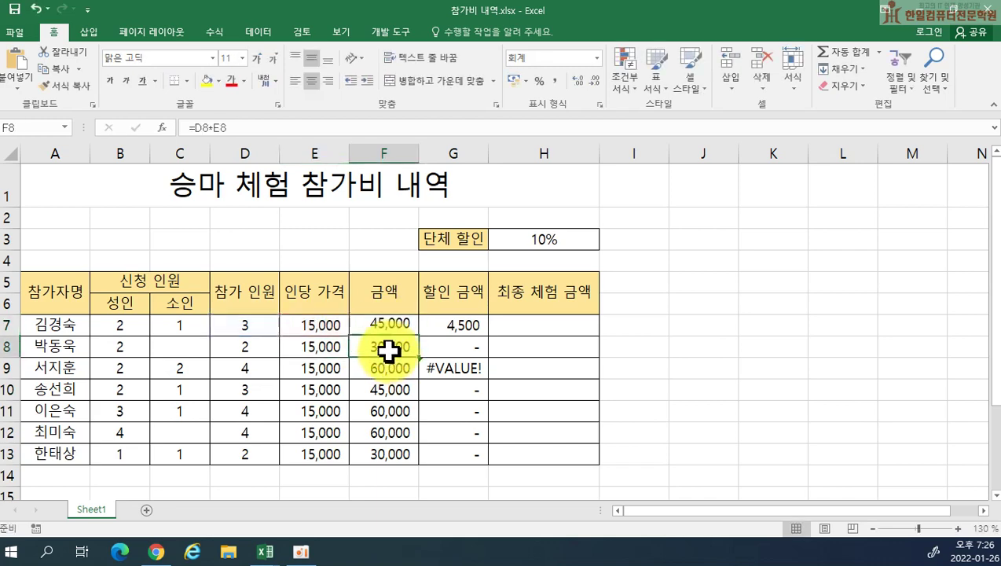
{"action": "key", "text": "Return"}
{"action": "double_click", "coordinate": [389, 367]}
{"action": "key", "text": "Return"}
{"action": "double_click", "coordinate": [390, 390]}
{"action": "key", "text": "Return"}
{"action": "double_click", "coordinate": [385, 409]}
{"action": "key", "text": "Return"}
{"action": "double_click", "coordinate": [385, 431]}
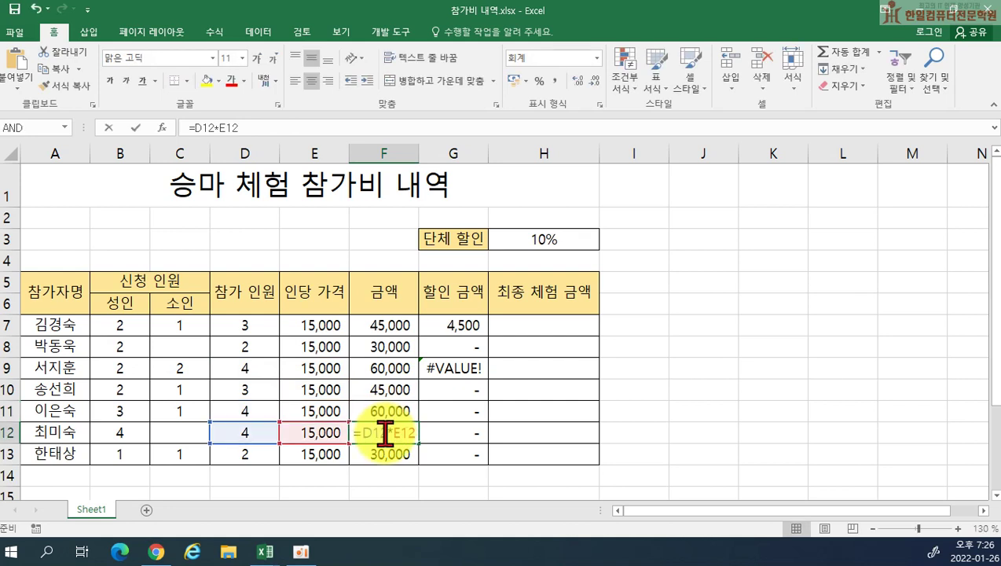
{"action": "key", "text": "Return"}
{"action": "double_click", "coordinate": [384, 453]}
{"action": "key", "text": "Return"}
- Examine the discount formulas in G7, G8 and G9 to see which cell each takes as the discount rate
{"action": "left_click", "coordinate": [455, 326]}
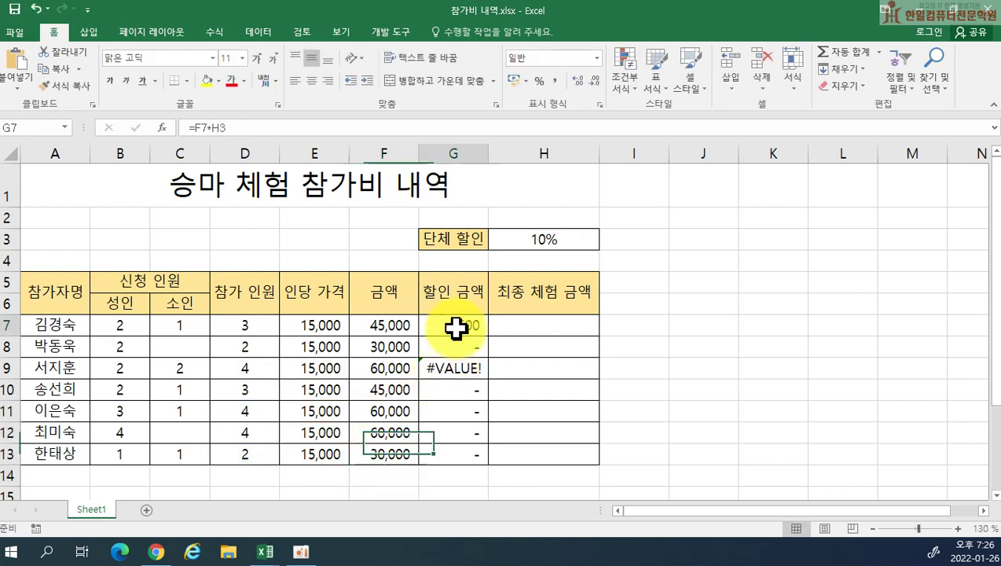
{"action": "double_click", "coordinate": [457, 324]}
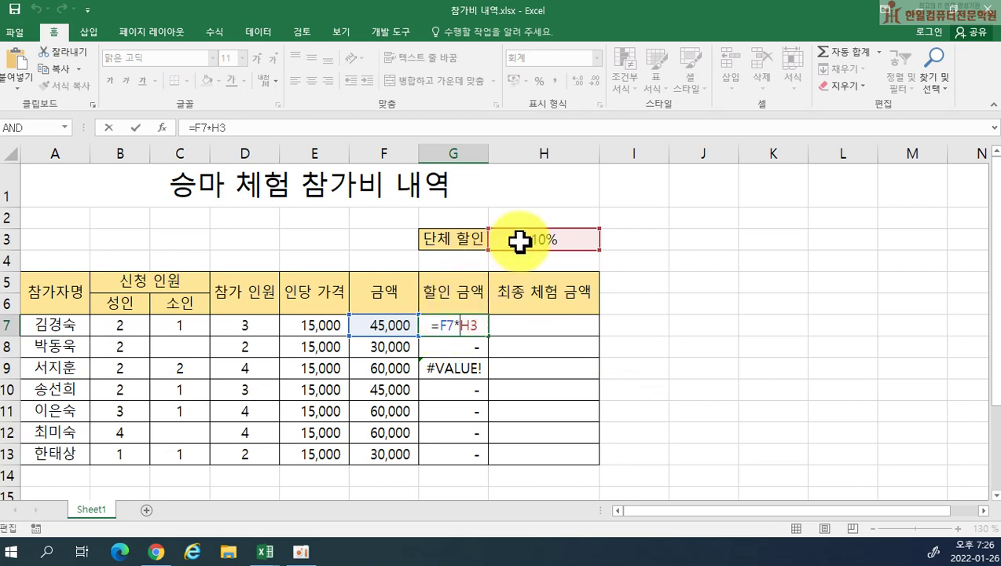
{"action": "key", "text": "Return"}
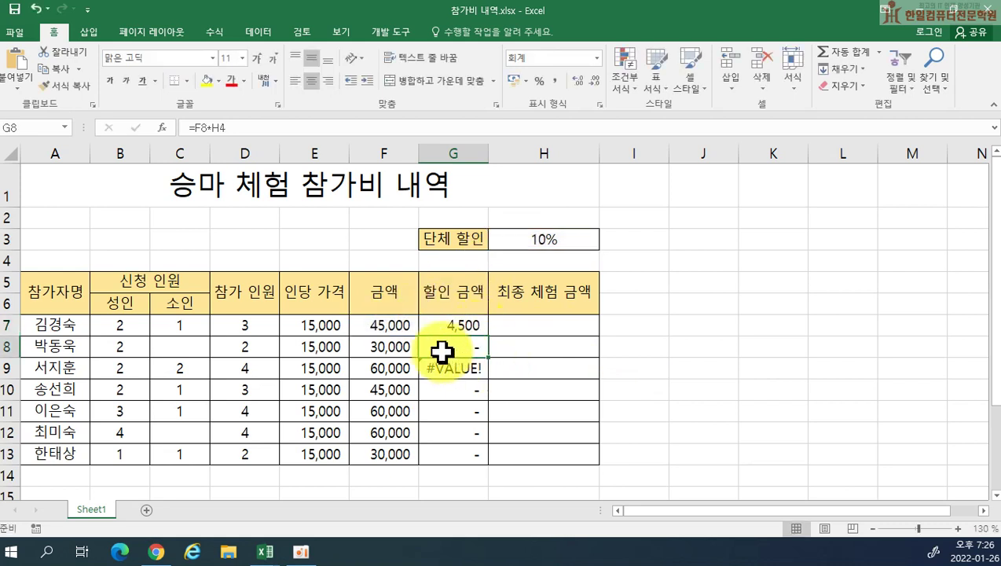
{"action": "double_click", "coordinate": [444, 346]}
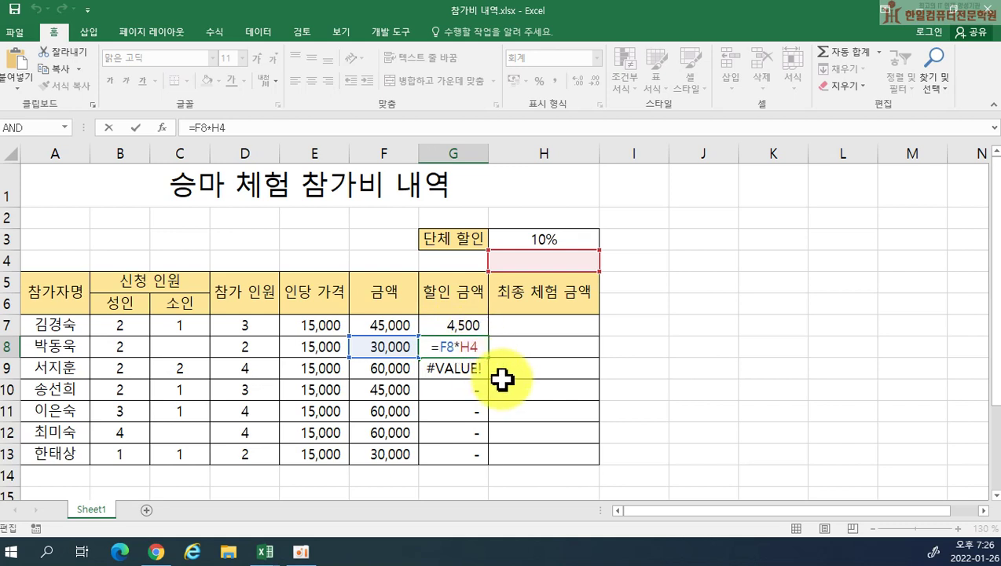
{"action": "key", "text": "Return"}
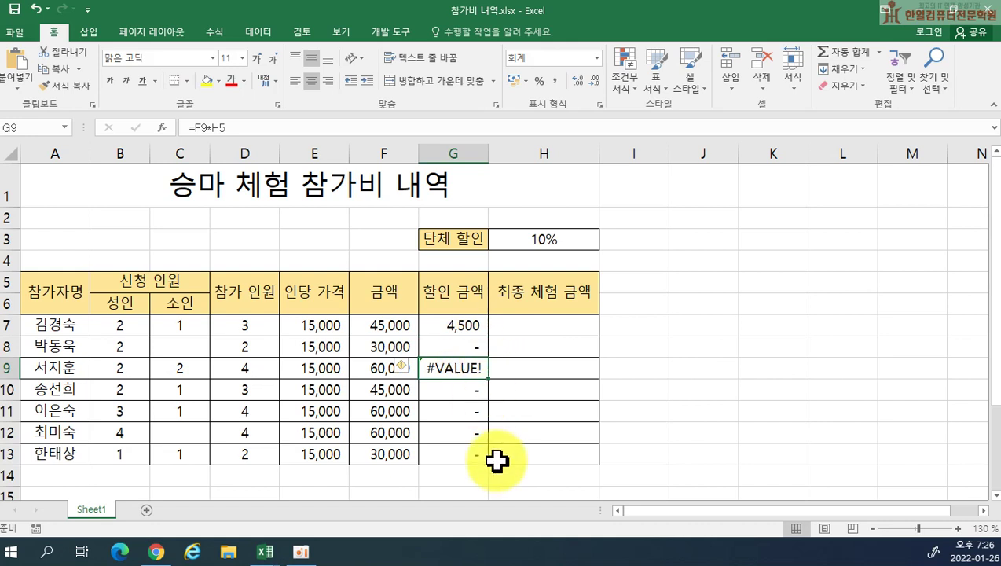
{"action": "double_click", "coordinate": [458, 368]}
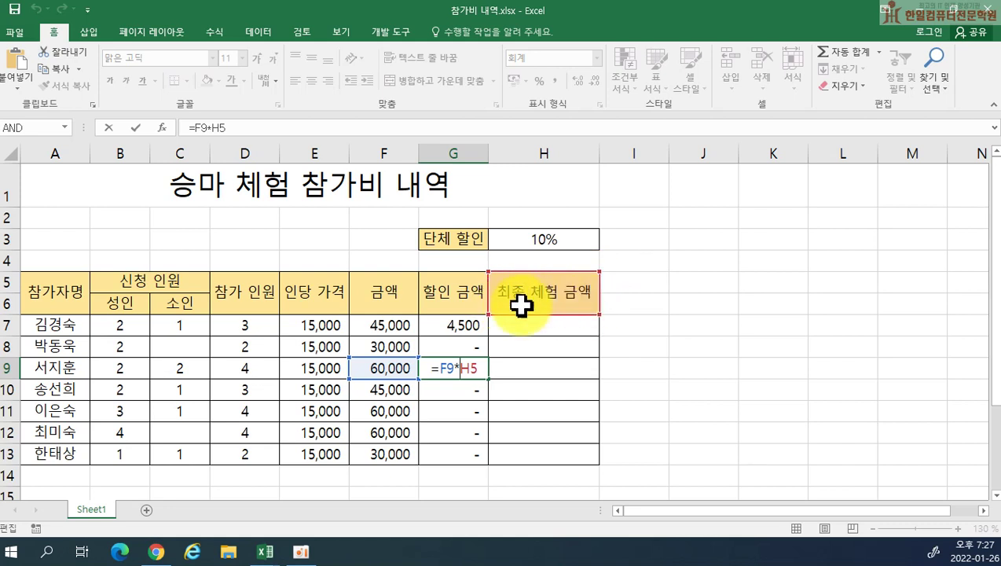
{"action": "left_click", "coordinate": [460, 368]}
{"action": "key", "text": "Return"}
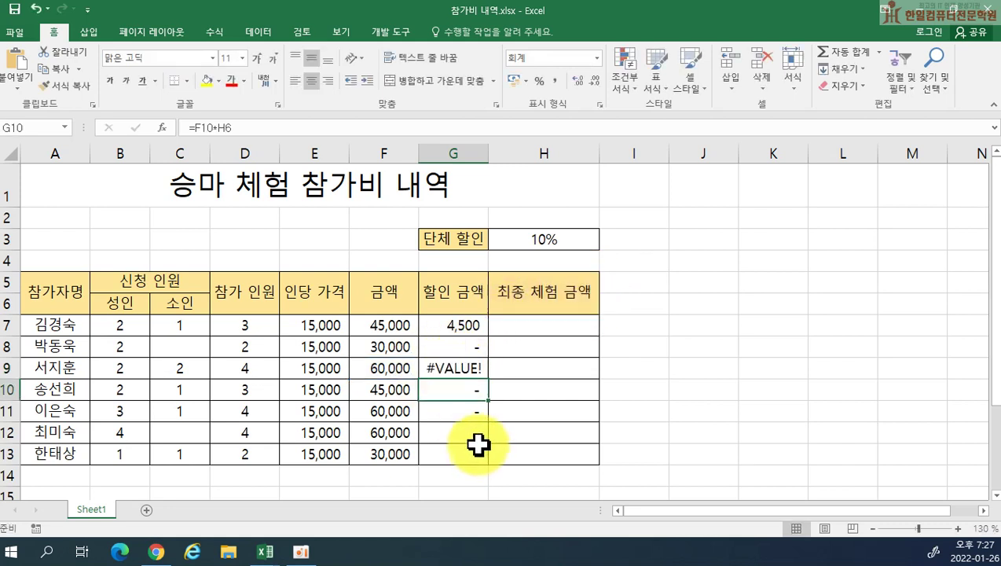
- Clear the 할인 금액 formulas from G8 through G13 and from G7
{"action": "key", "text": "Up"}
{"action": "key", "text": "Up"}
{"action": "key", "text": "Up"}
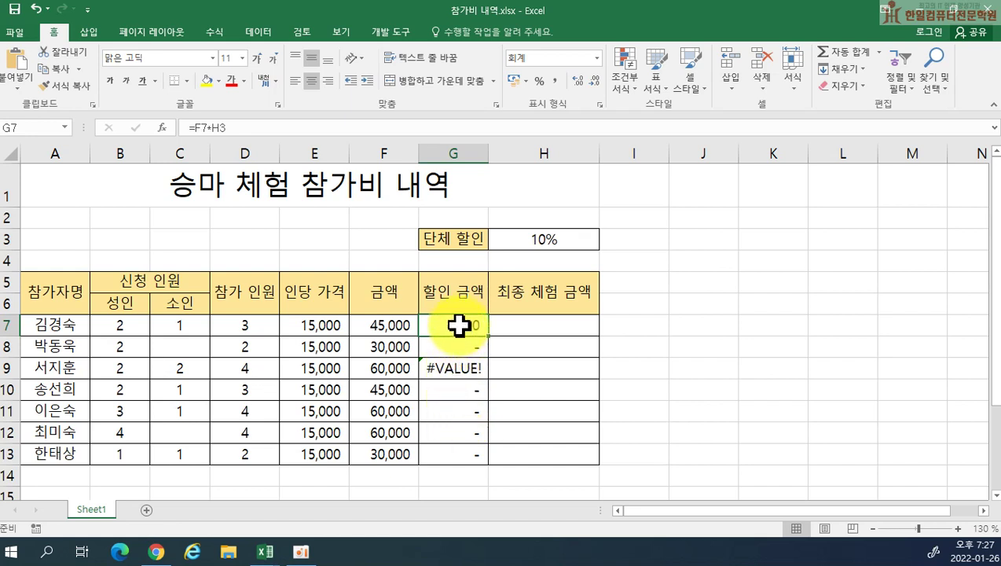
{"action": "left_click_drag", "start_coordinate": [453, 351], "coordinate": [452, 454]}
{"action": "key", "text": "Delete"}
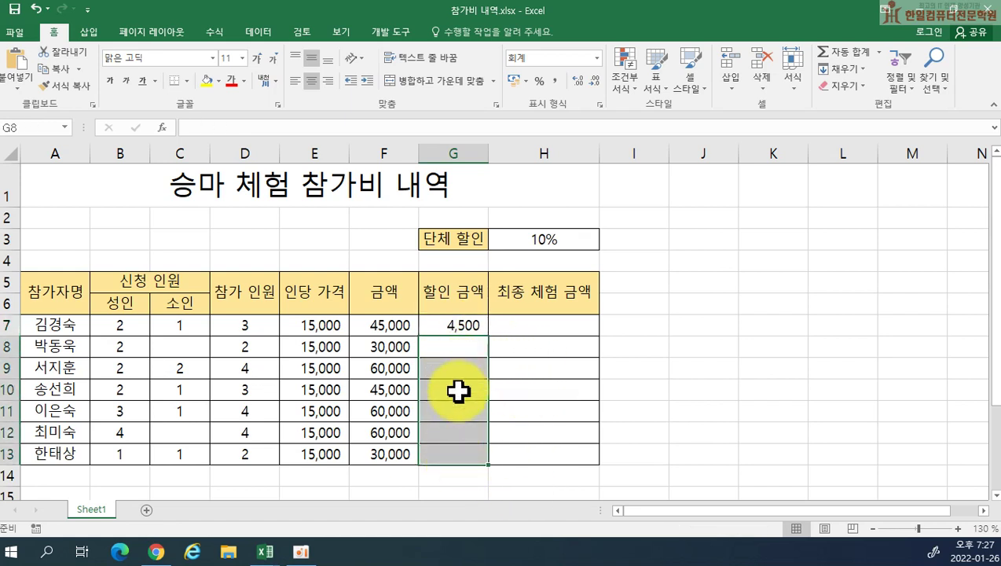
{"action": "left_click", "coordinate": [460, 324]}
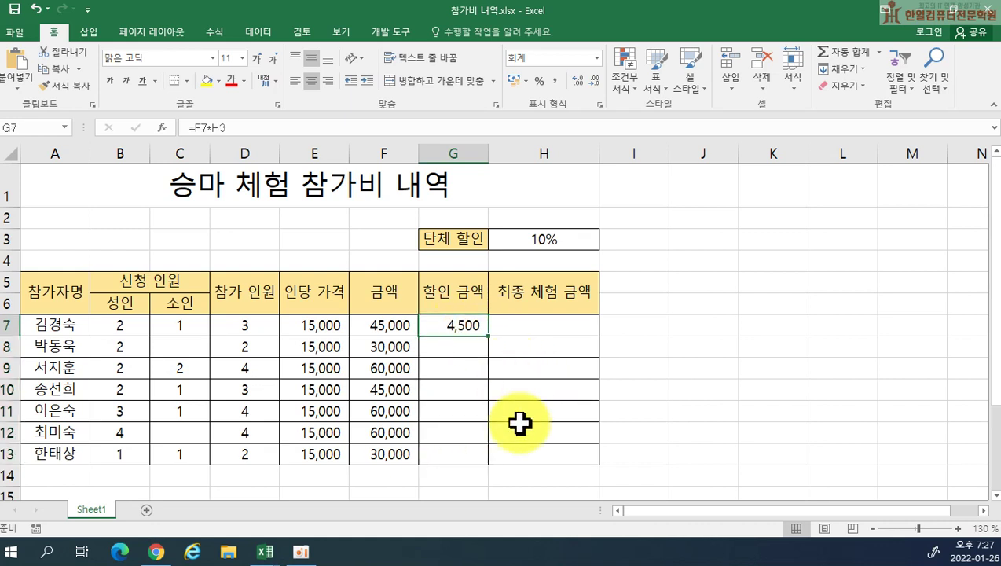
{"action": "key", "text": "Delete"}
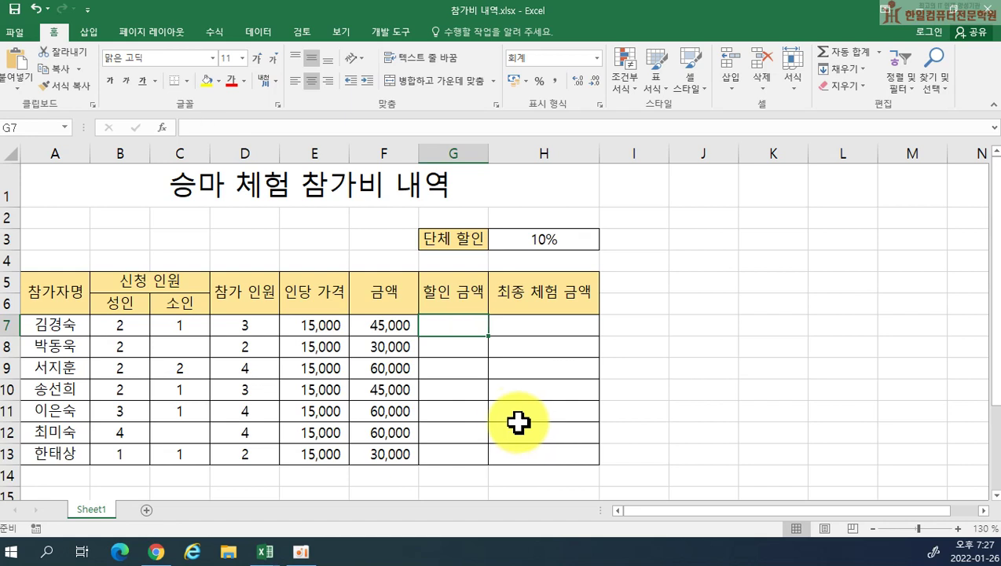
- Enter =F7*$H$3 in G7 with an absolute reference to the group discount rate, and fill it down through G13
{"action": "type", "text": "="}
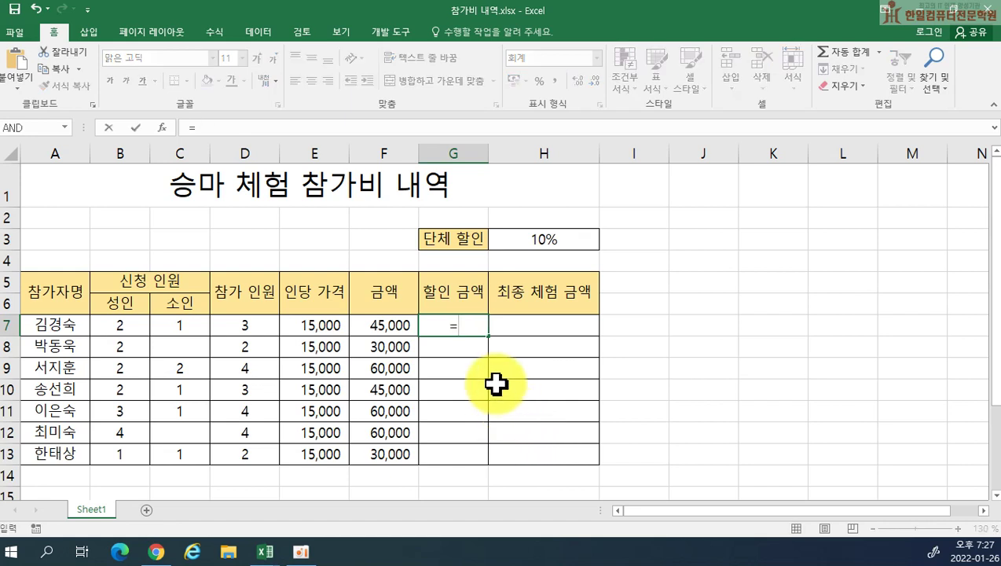
{"action": "left_click", "coordinate": [377, 320]}
{"action": "type", "text": "*"}
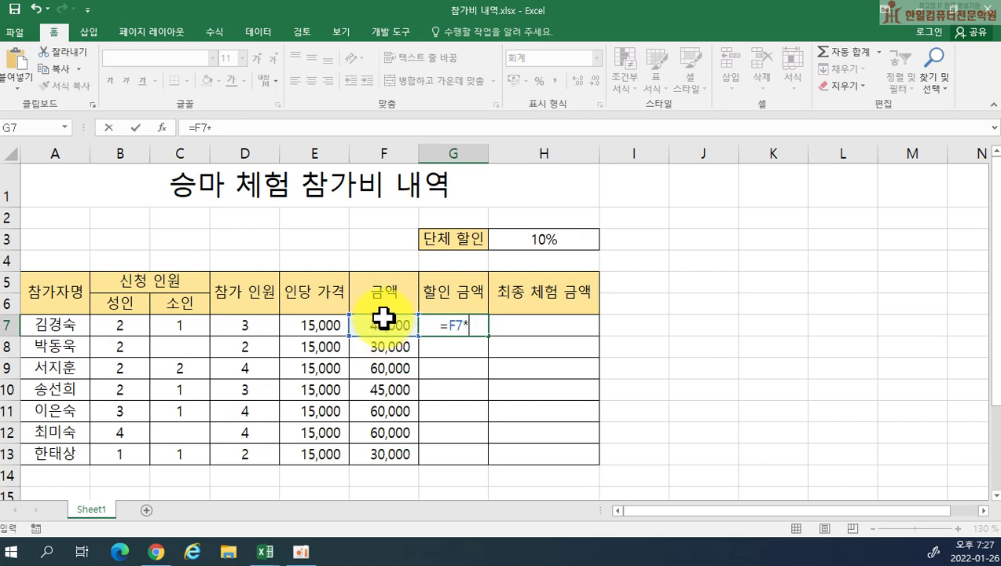
{"action": "left_click", "coordinate": [542, 239]}
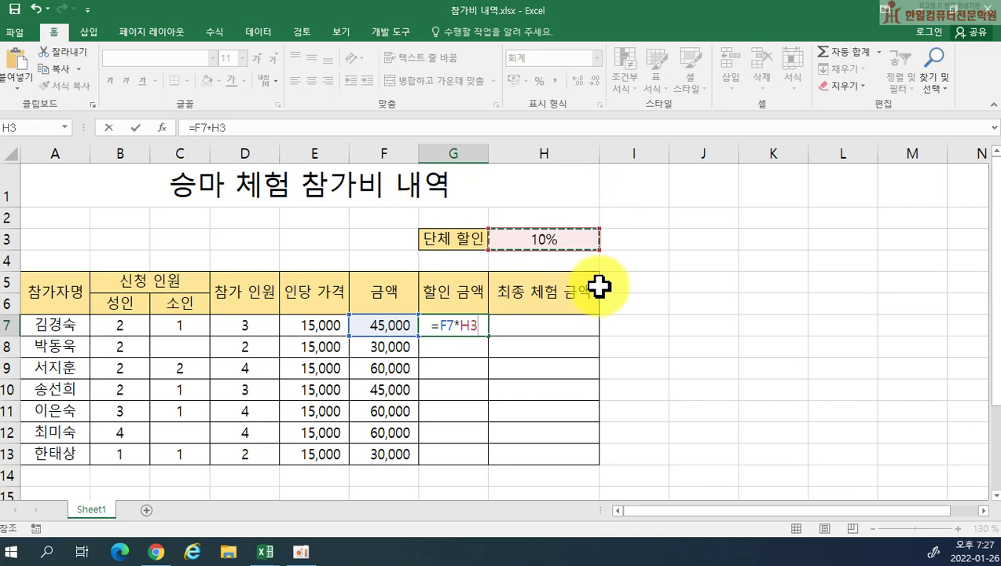
{"action": "key", "text": "F4"}
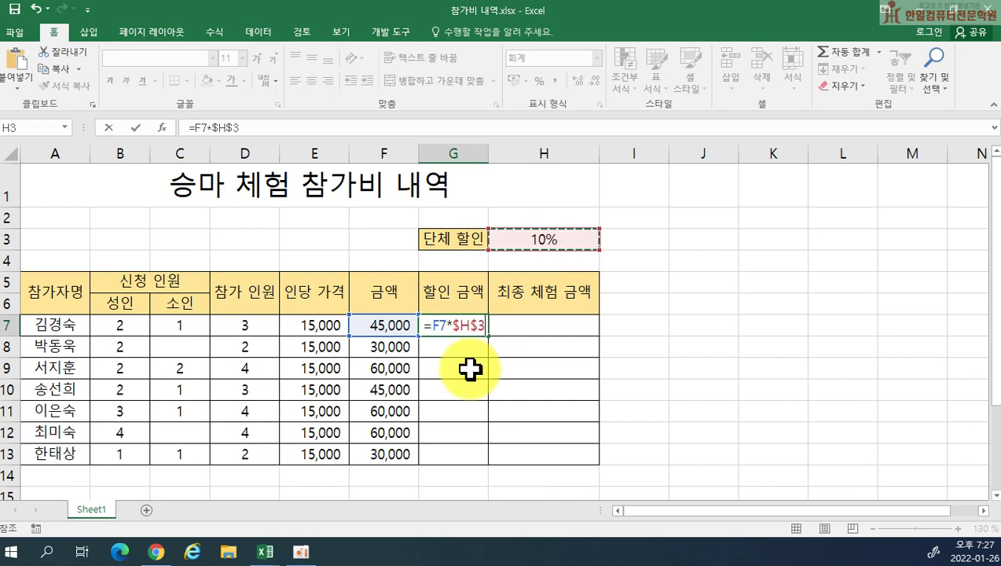
{"action": "key", "text": "Return"}
{"action": "left_click", "coordinate": [465, 327]}
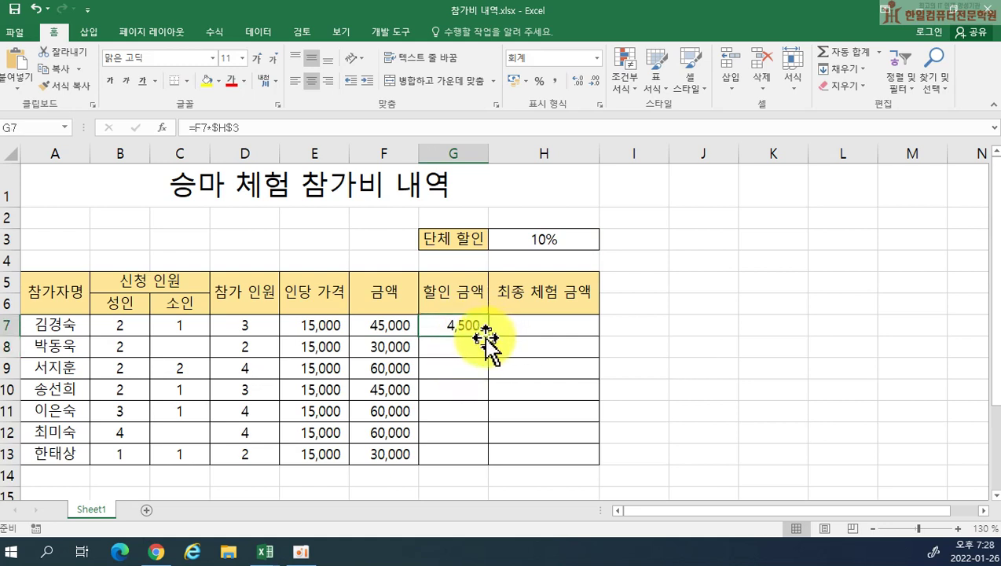
{"action": "left_click_drag", "start_coordinate": [487, 336], "coordinate": [500, 470]}
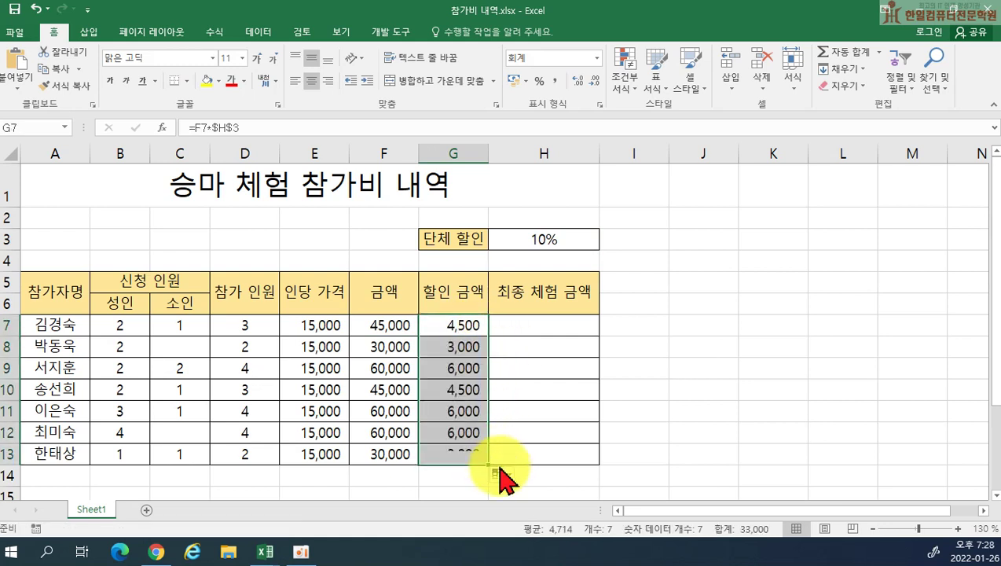
- Check the copied formula in G8, leave it unedited, and clear the discount formulas from G7 through G13
{"action": "double_click", "coordinate": [471, 347]}
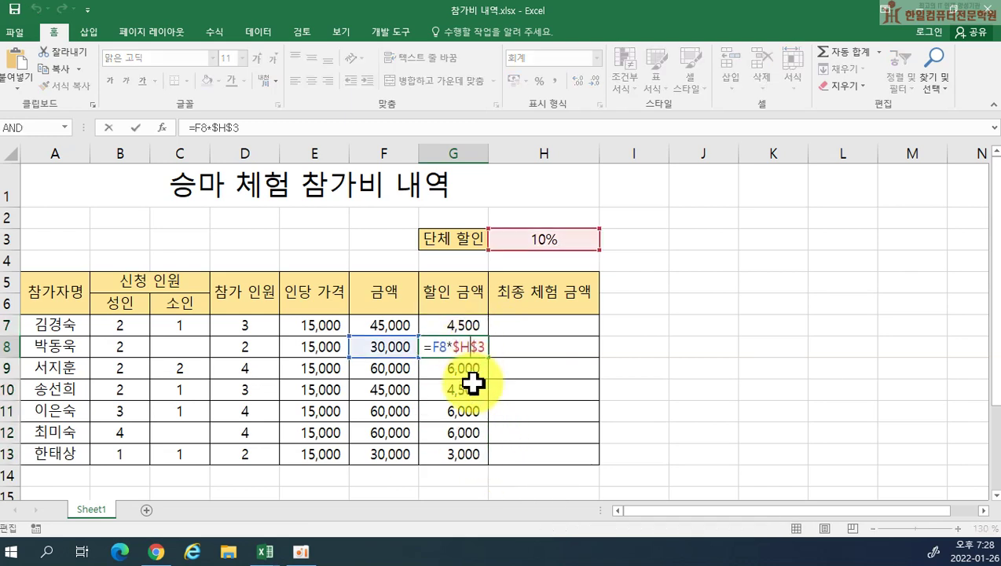
{"action": "key", "text": "Escape"}
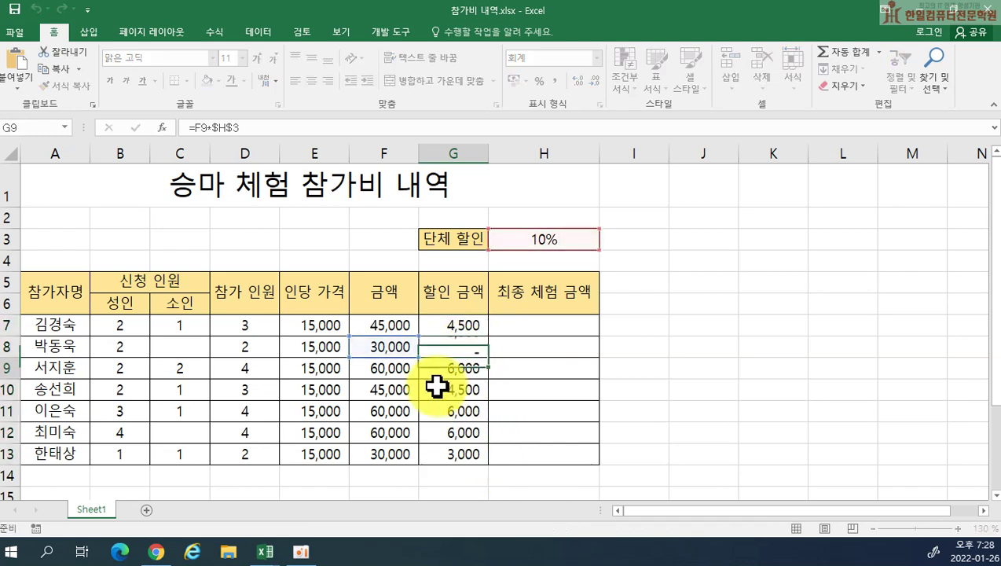
{"action": "left_click_drag", "start_coordinate": [449, 328], "coordinate": [445, 452]}
{"action": "key", "text": "Delete"}
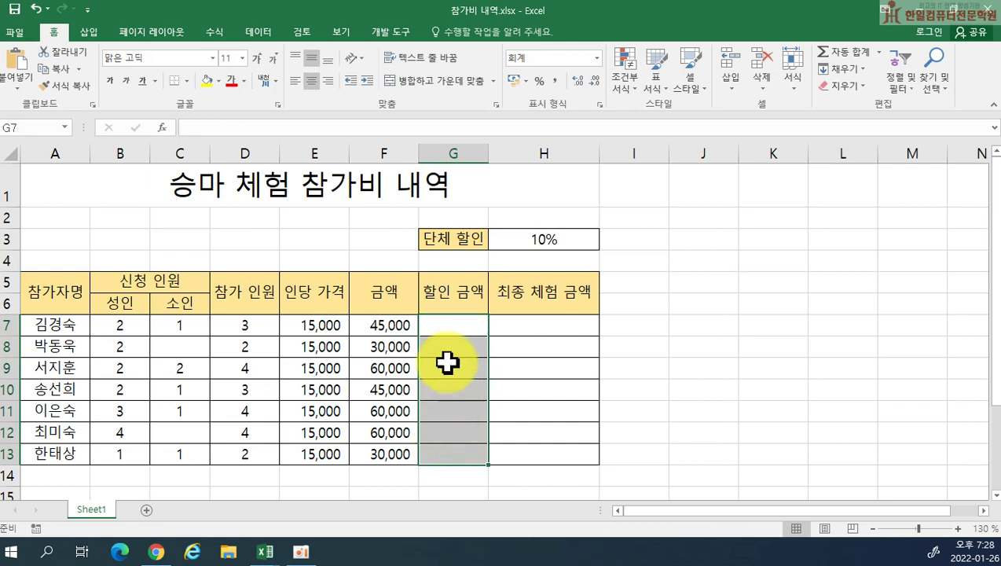
- Calculate the 할인 금액 in G7 with =F7*$H$3, locking the group discount rate, and fill the formula down through G13
{"action": "left_click", "coordinate": [443, 324]}
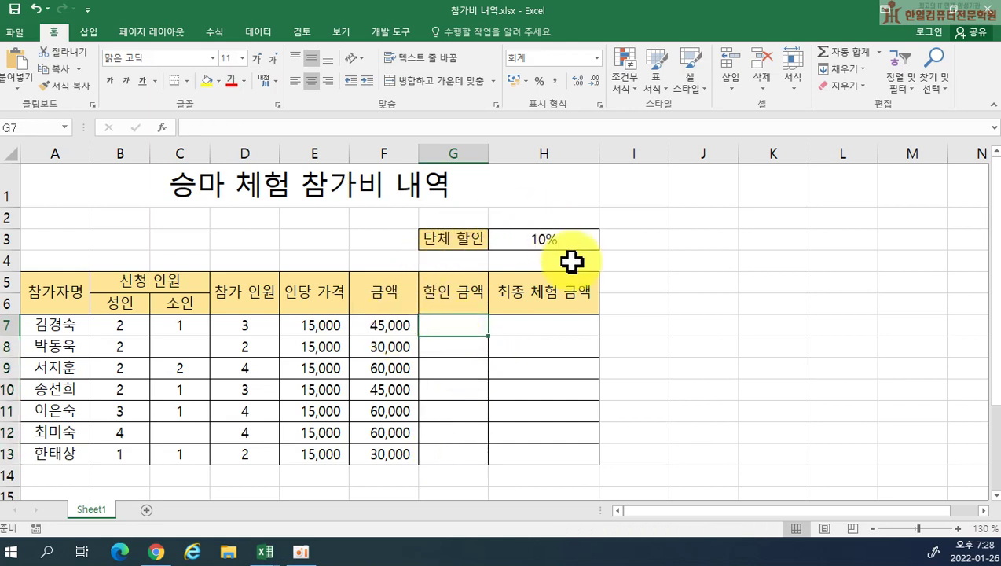
{"action": "type", "text": "="}
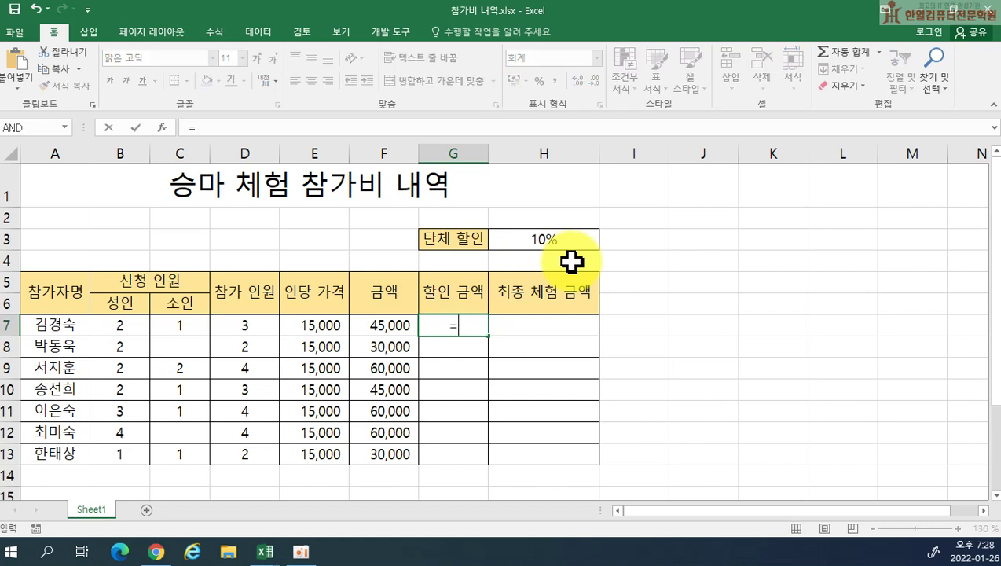
{"action": "left_click", "coordinate": [374, 332]}
{"action": "type", "text": "*"}
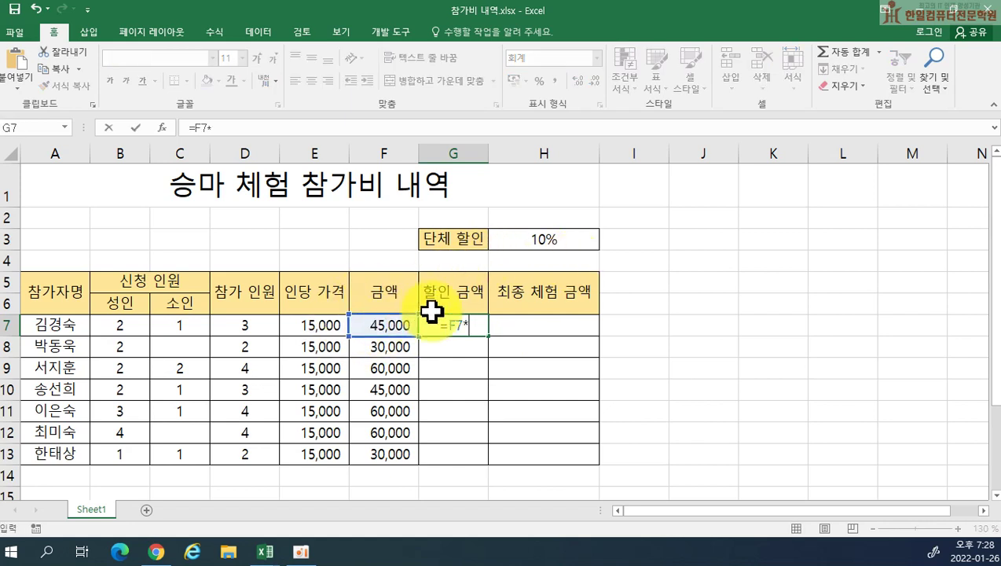
{"action": "left_click", "coordinate": [535, 242]}
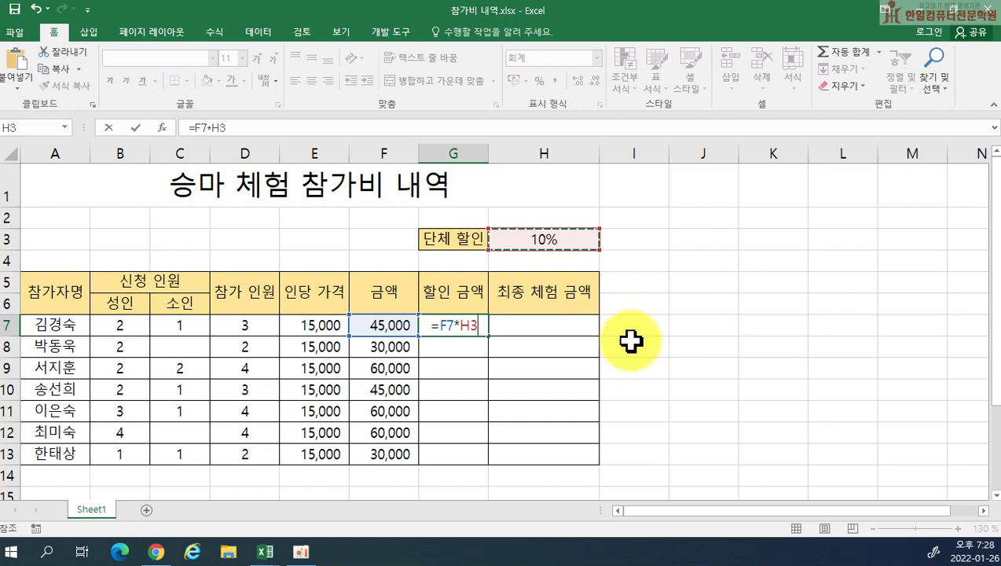
{"action": "key", "text": "F4"}
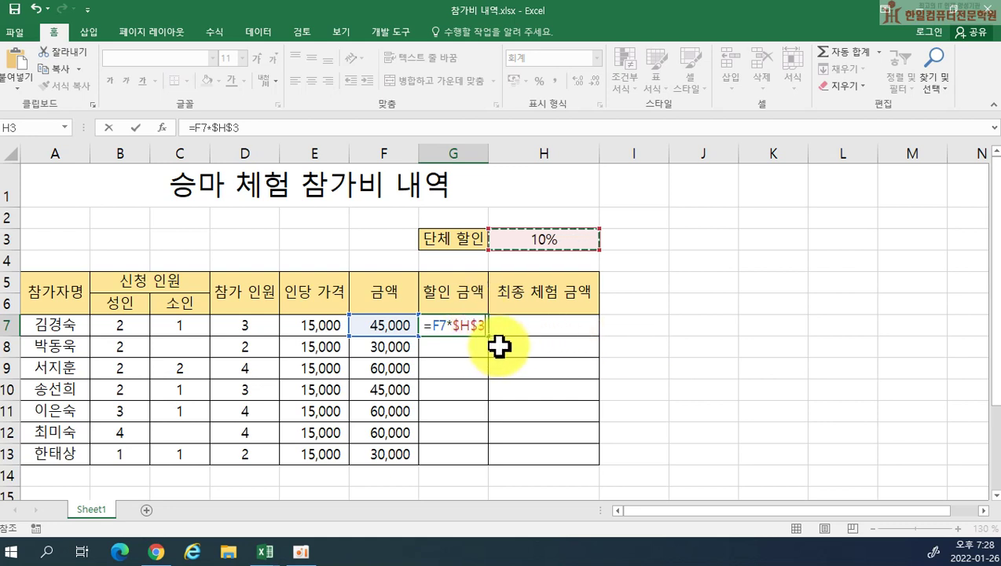
{"action": "key", "text": "Return"}
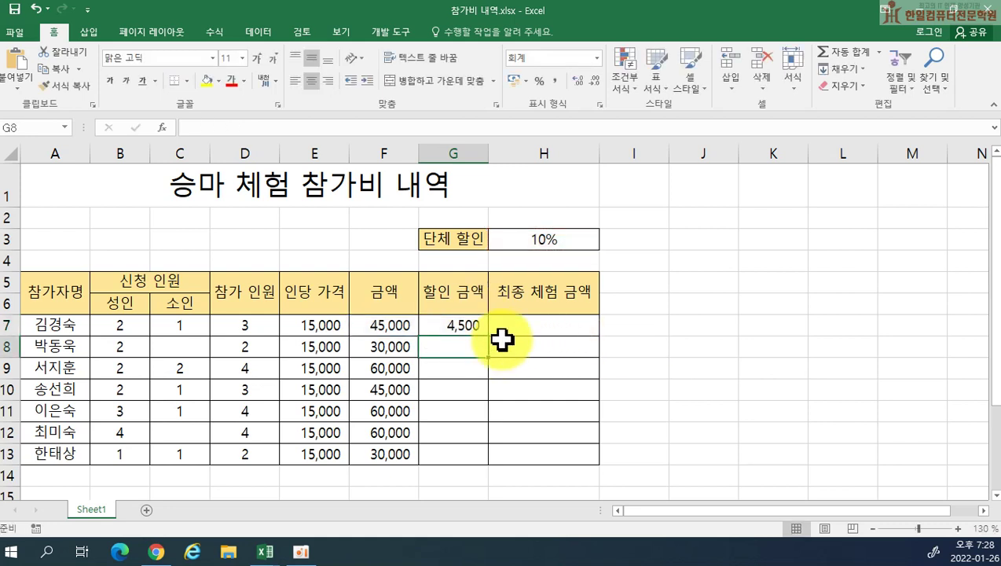
{"action": "left_click", "coordinate": [458, 320]}
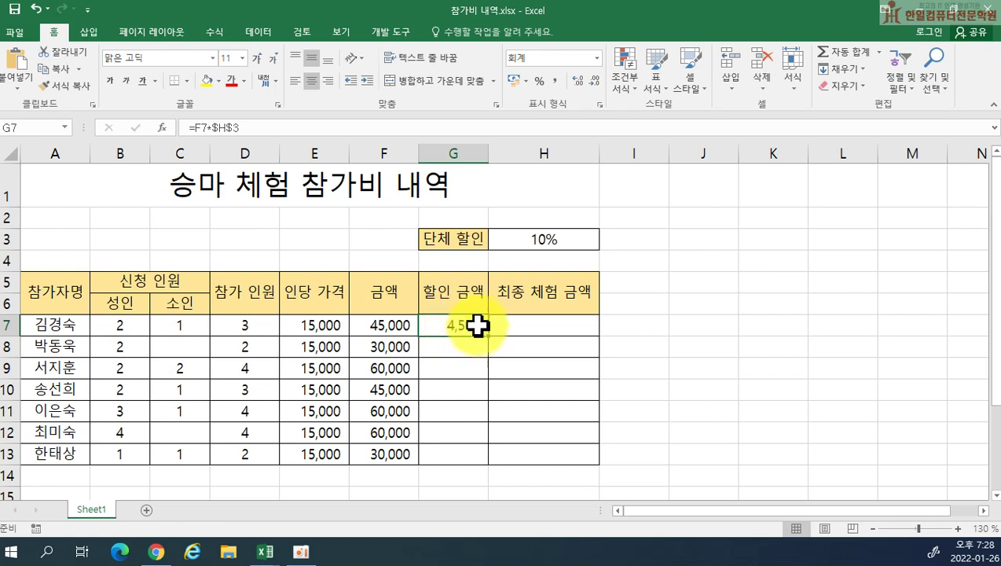
{"action": "left_click_drag", "start_coordinate": [490, 336], "coordinate": [495, 459]}
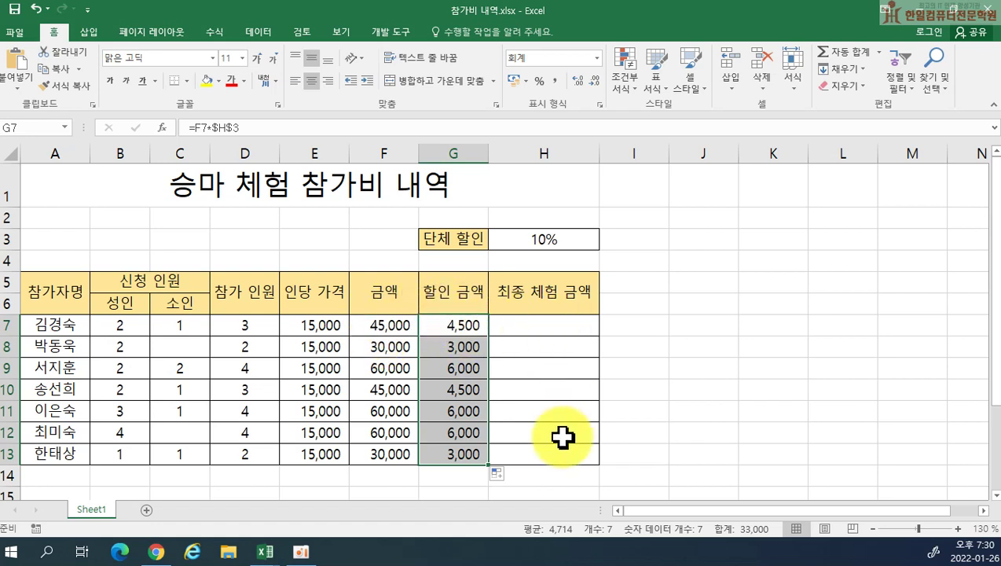
- Calculate the 최종 체험 금액 in H7 with =F7-G7 and fill the formula down through H13
{"action": "left_click", "coordinate": [542, 327]}
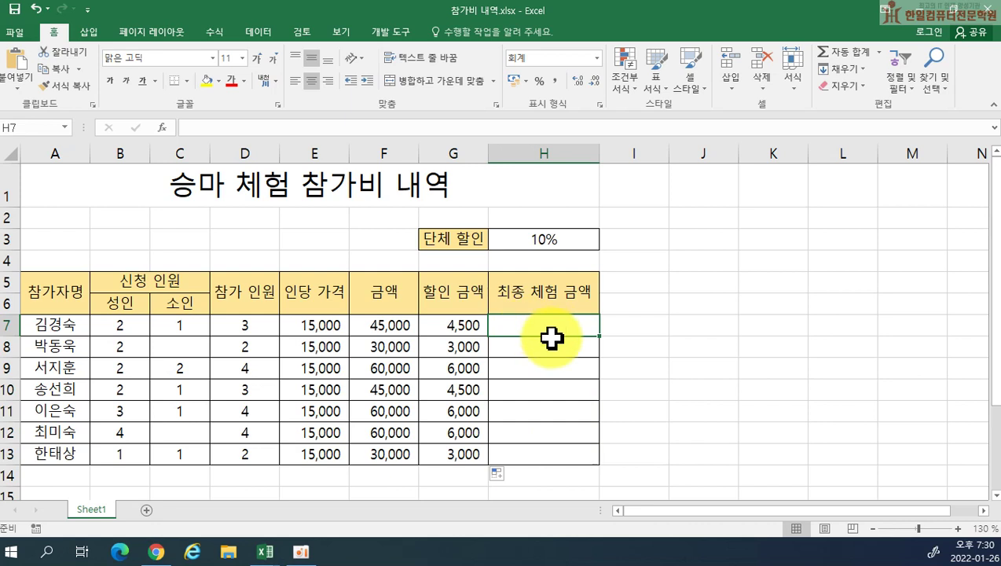
{"action": "type", "text": "="}
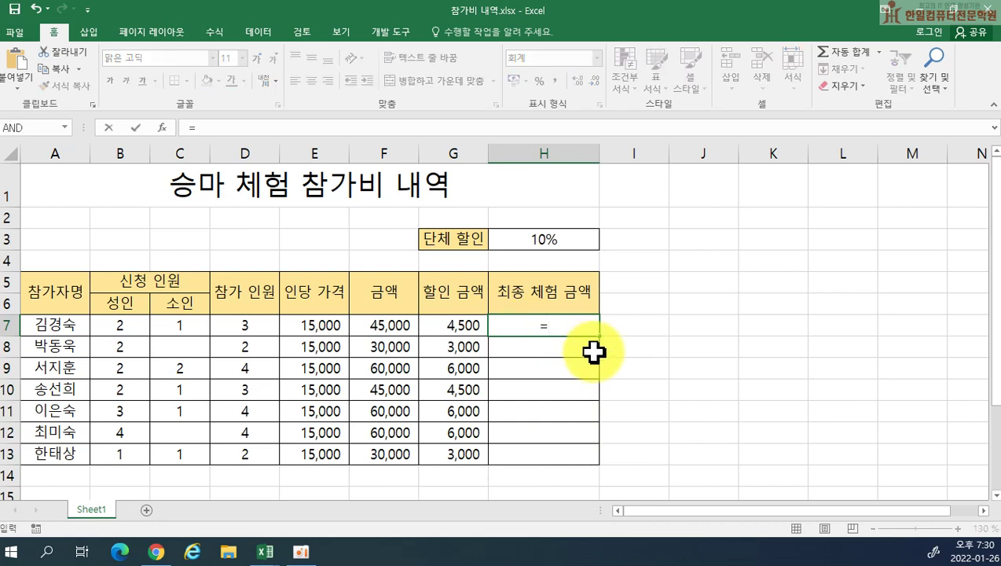
{"action": "left_click", "coordinate": [393, 326]}
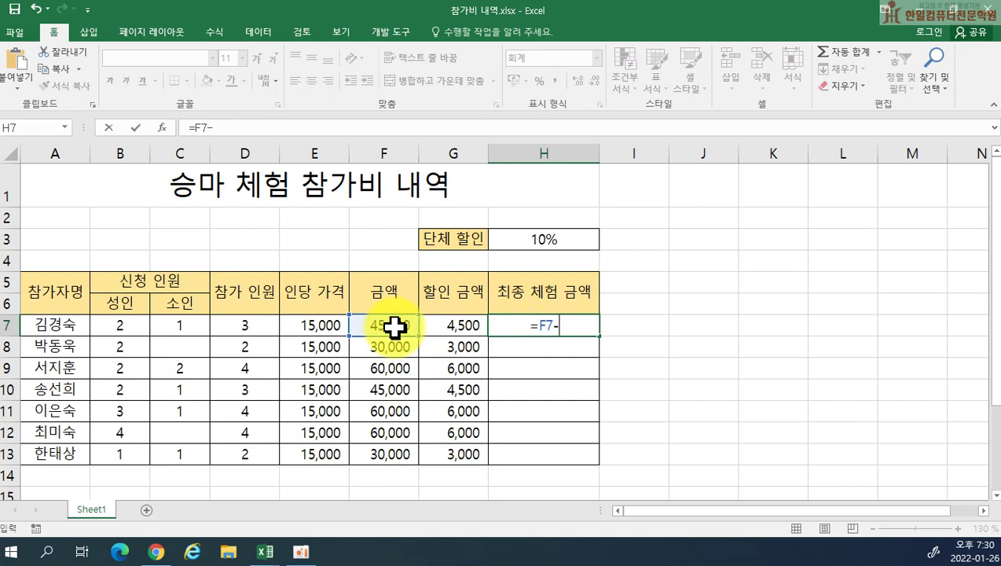
{"action": "left_click", "coordinate": [436, 323]}
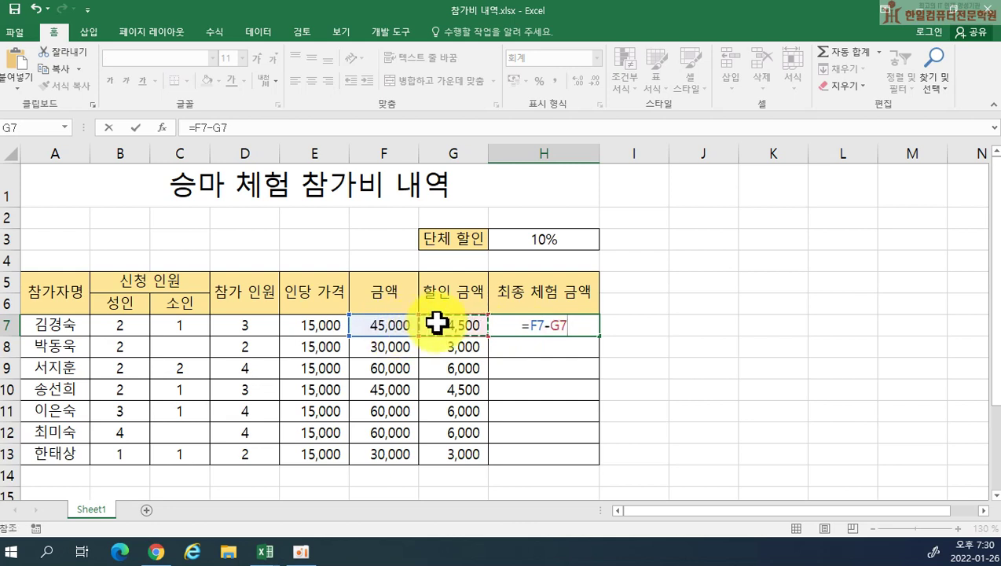
{"action": "key", "text": "Return"}
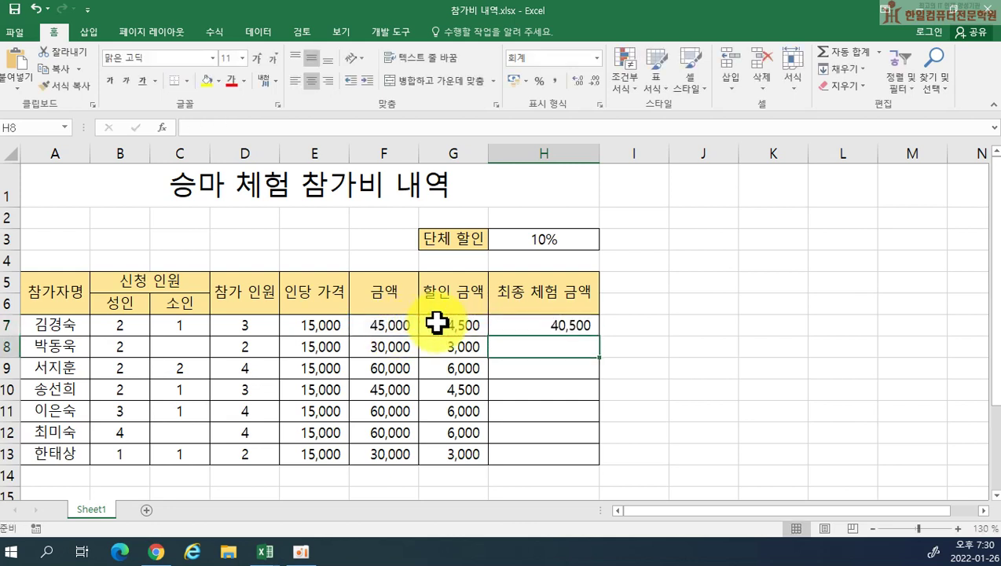
{"action": "left_click", "coordinate": [537, 324]}
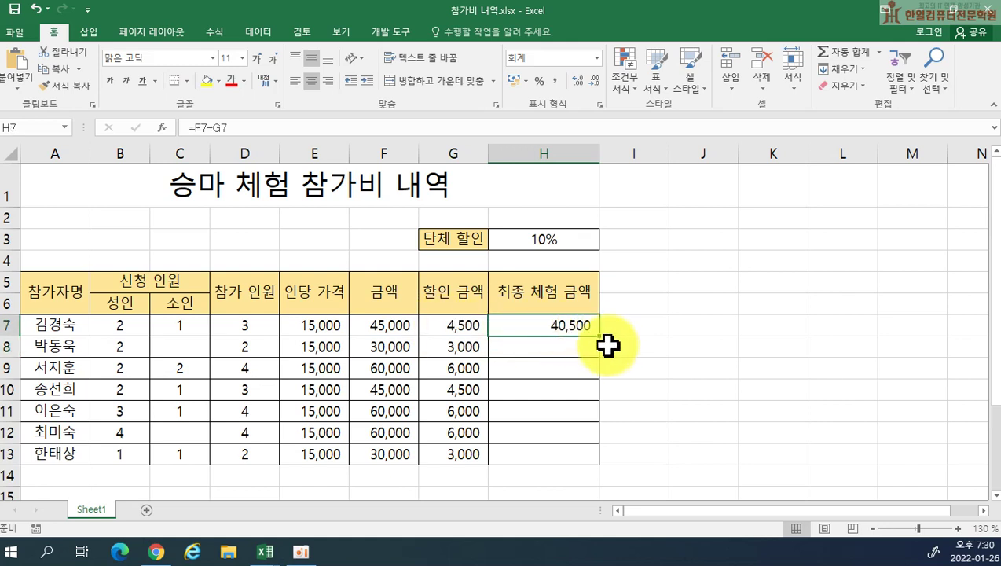
{"action": "left_click_drag", "start_coordinate": [601, 337], "coordinate": [589, 462]}
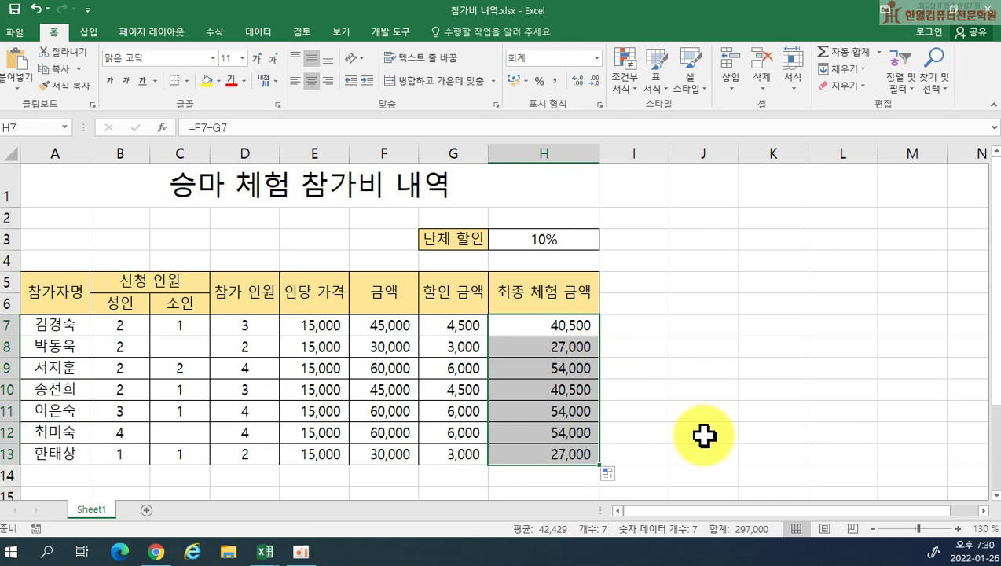
{"action": "left_click", "coordinate": [689, 317]}
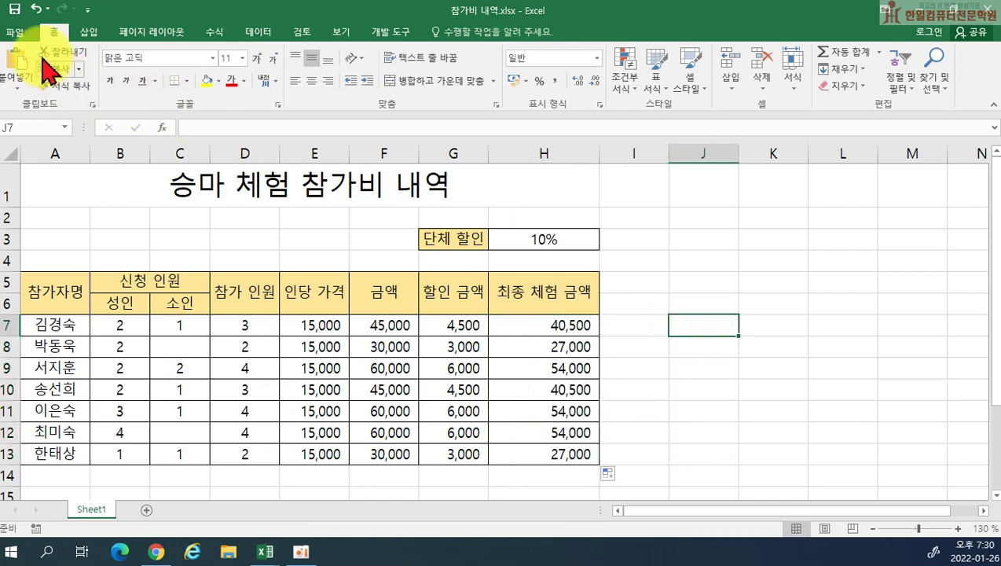
- Save a copy of the workbook as 참가비 내역.xlsx in the 엑셀연습 folder under Documents
{"action": "left_click", "coordinate": [22, 32]}
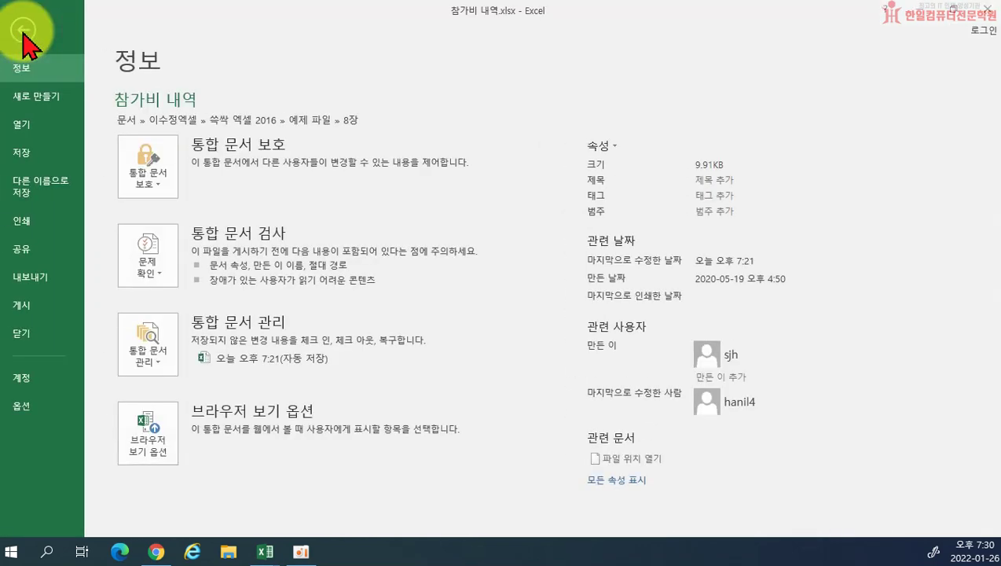
{"action": "left_click", "coordinate": [35, 187]}
{"action": "left_click", "coordinate": [161, 226]}
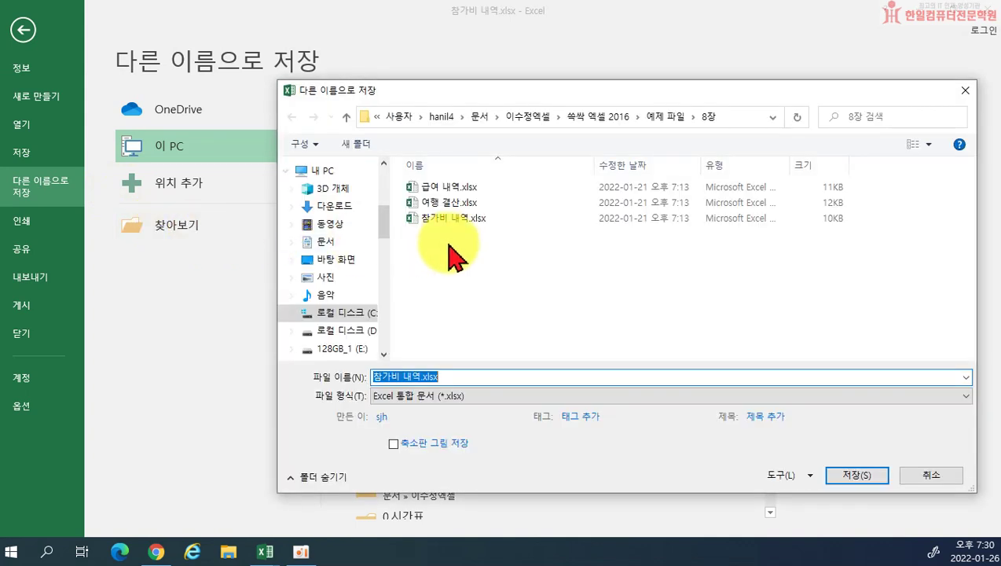
{"action": "left_click", "coordinate": [325, 242]}
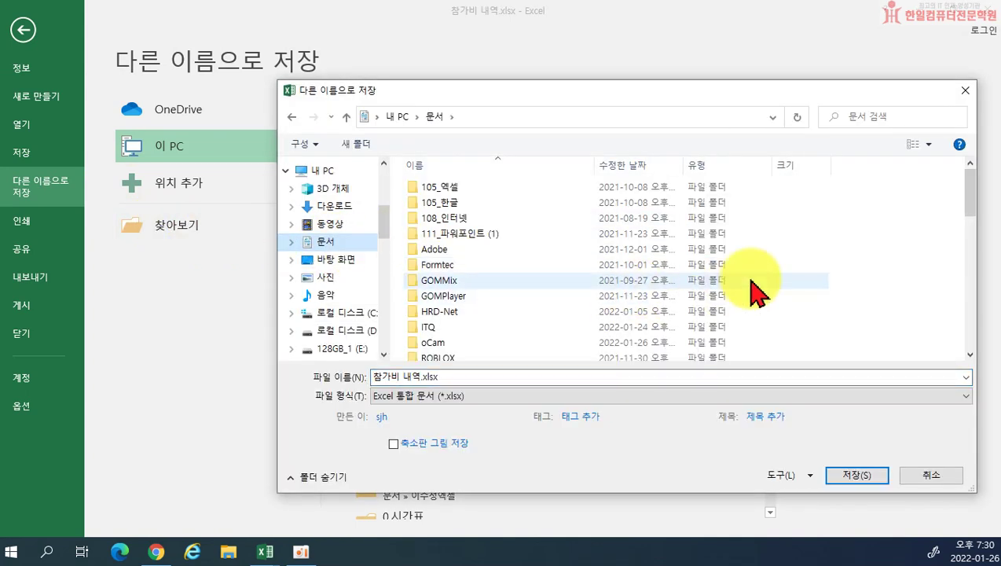
{"action": "left_click_drag", "start_coordinate": [966, 209], "coordinate": [967, 299]}
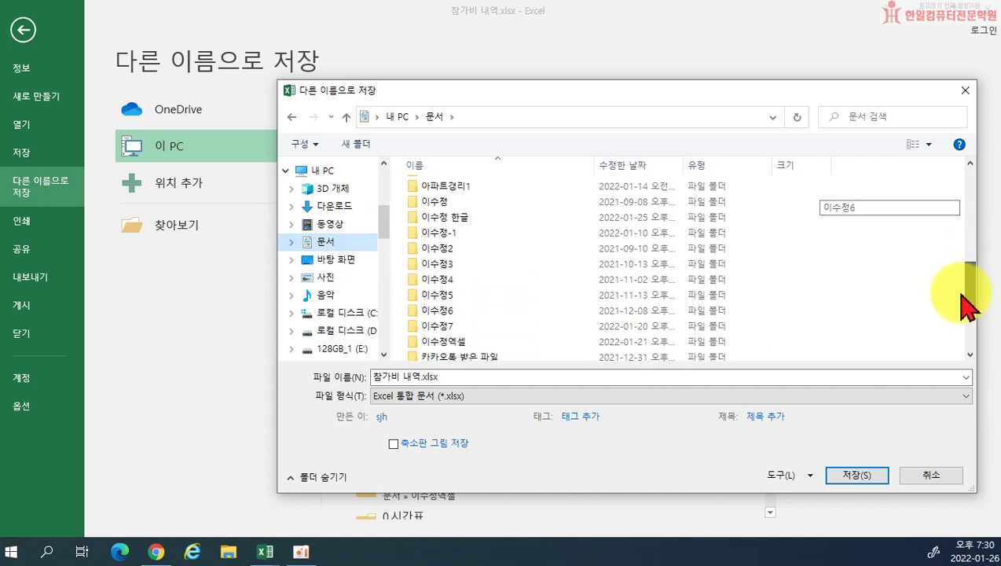
{"action": "left_click", "coordinate": [458, 345]}
{"action": "double_click", "coordinate": [458, 347]}
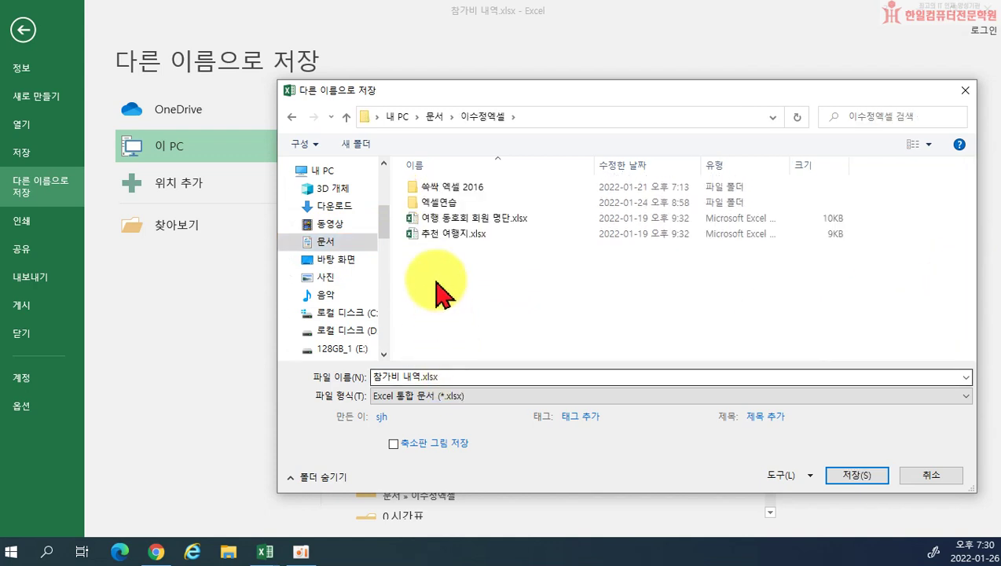
{"action": "double_click", "coordinate": [430, 204]}
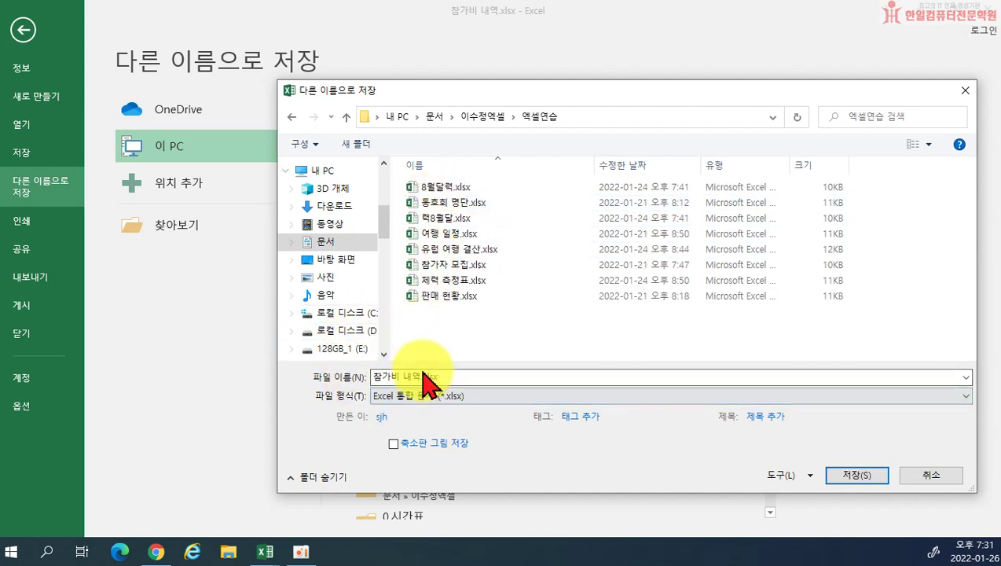
{"action": "left_click", "coordinate": [872, 481]}
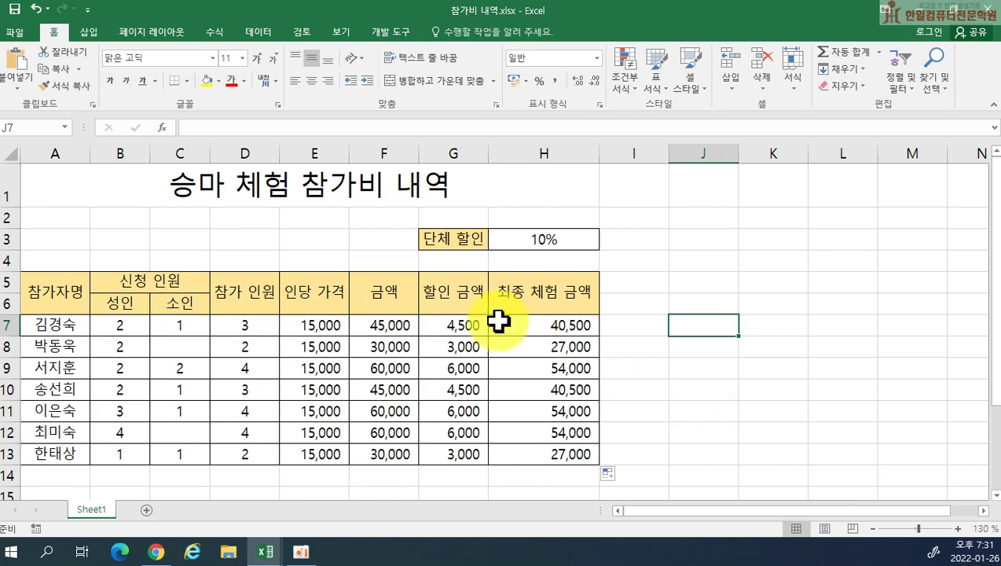
- Open 여행 결산.xlsx from the 8장 folder of the 예제 파일 directory and enable editing
{"action": "left_click", "coordinate": [15, 32]}
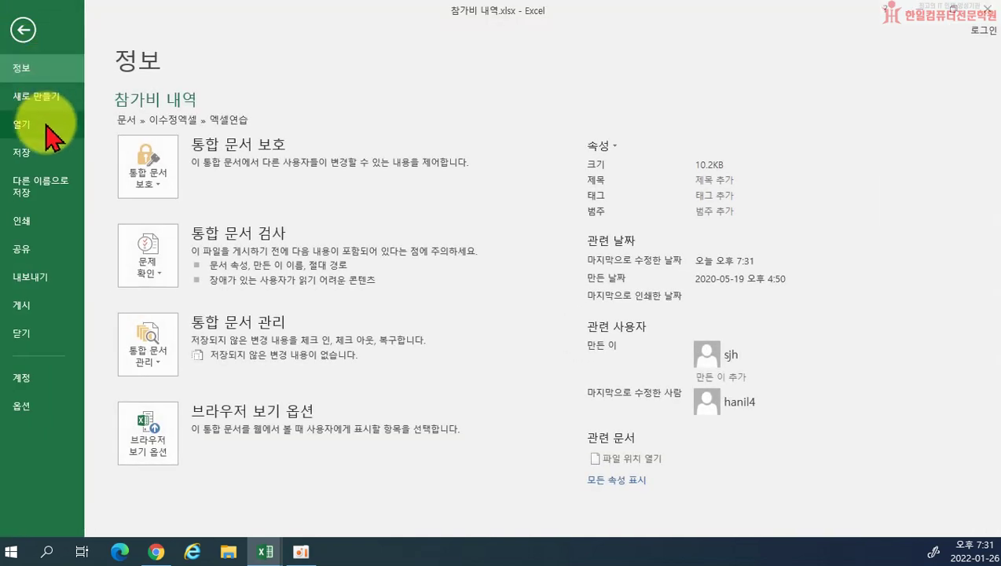
{"action": "left_click", "coordinate": [48, 127]}
{"action": "left_click", "coordinate": [196, 289]}
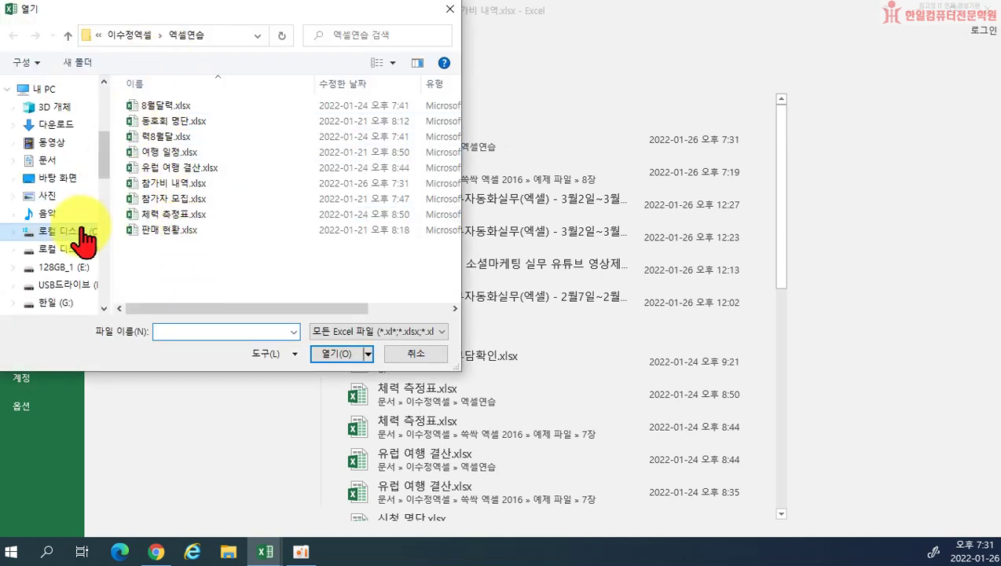
{"action": "left_click_drag", "start_coordinate": [106, 152], "coordinate": [106, 98]}
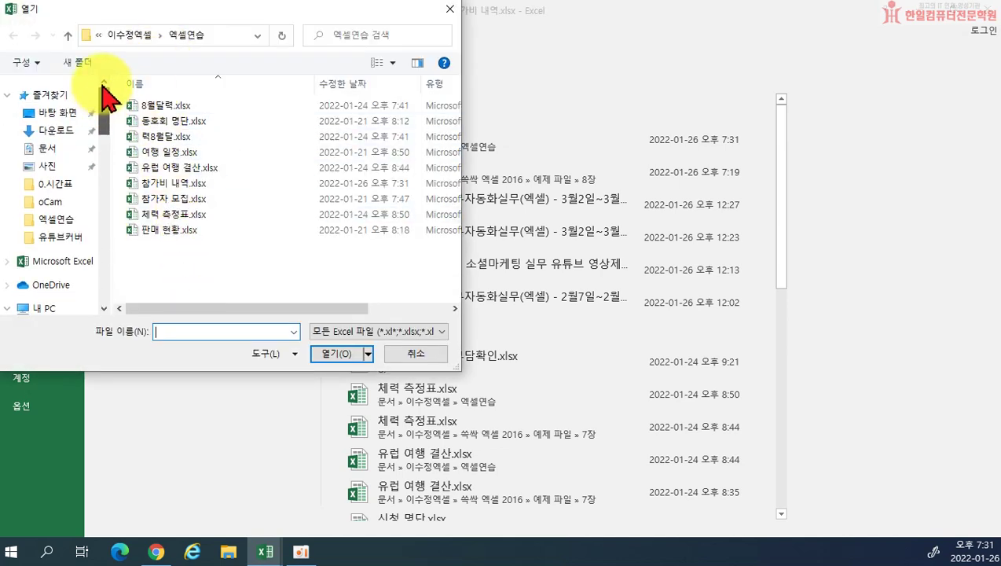
{"action": "left_click", "coordinate": [48, 147]}
{"action": "left_click_drag", "start_coordinate": [456, 130], "coordinate": [440, 245]}
{"action": "double_click", "coordinate": [153, 236]}
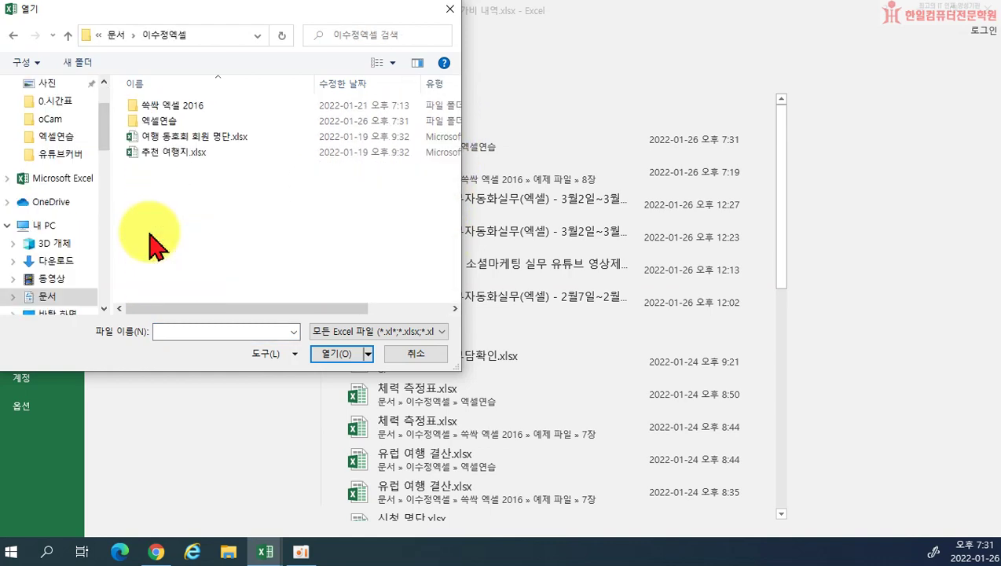
{"action": "left_click", "coordinate": [154, 105]}
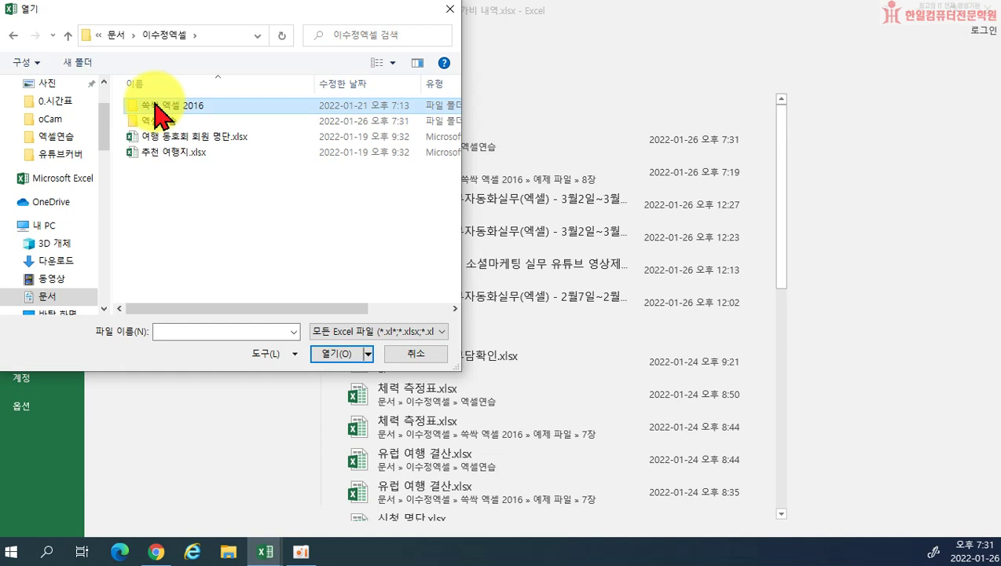
{"action": "double_click", "coordinate": [155, 106]}
{"action": "double_click", "coordinate": [150, 110]}
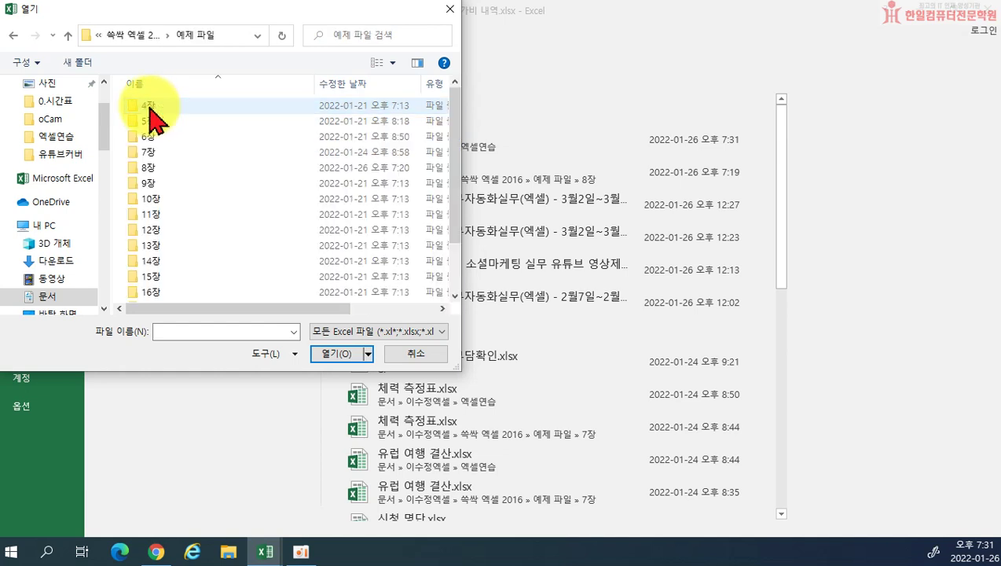
{"action": "double_click", "coordinate": [142, 168]}
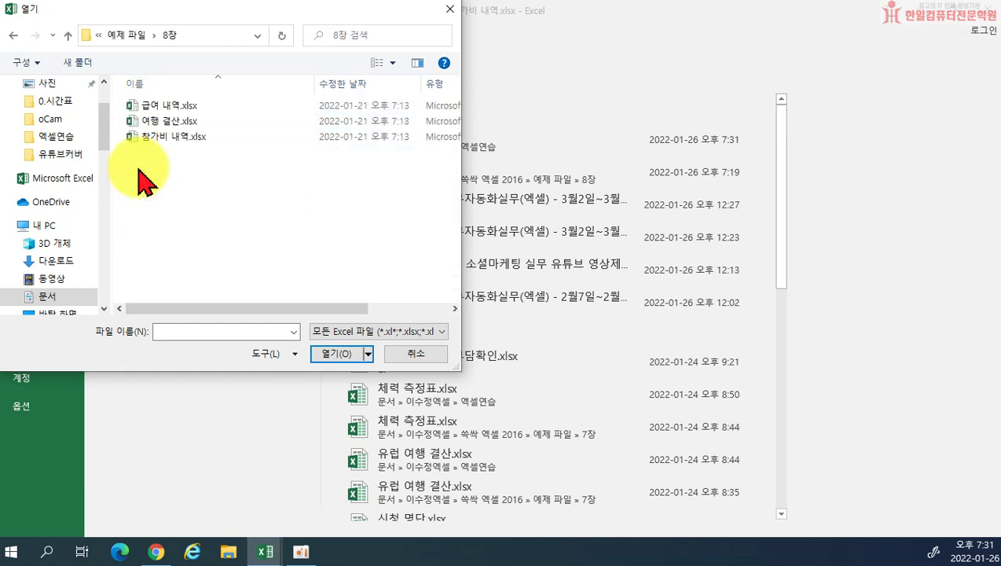
{"action": "double_click", "coordinate": [179, 121]}
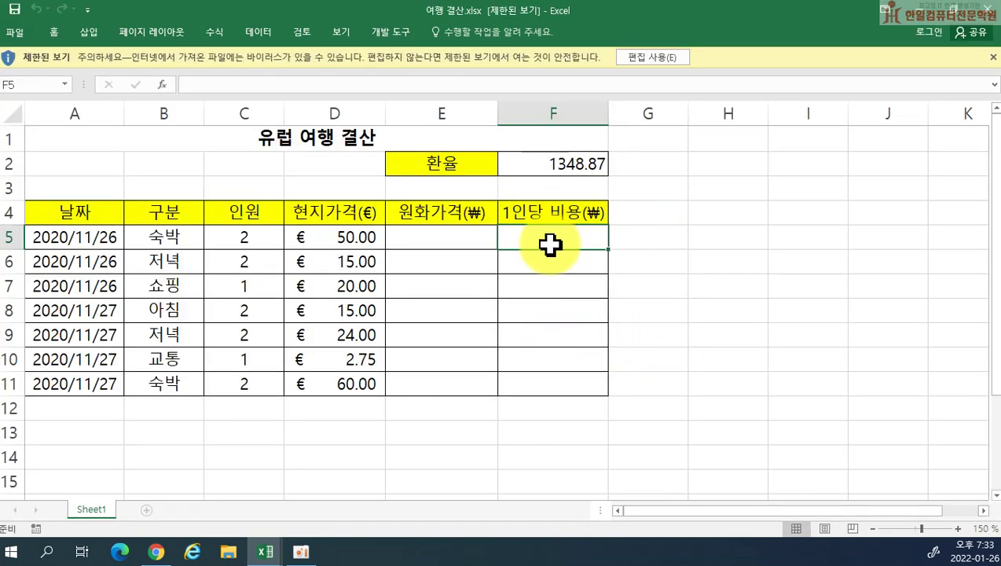
{"action": "left_click", "coordinate": [652, 58]}
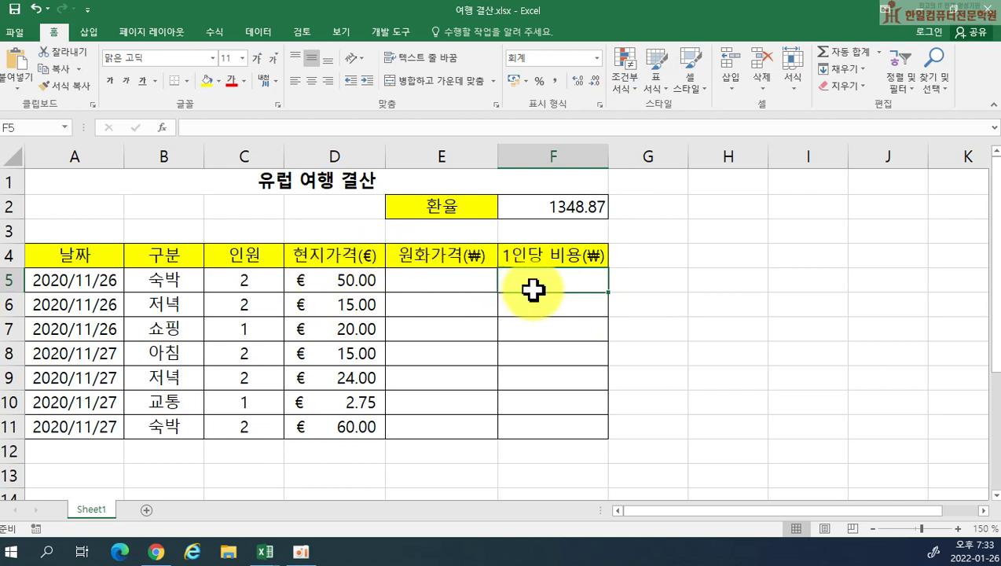
- Calculate the 원화가격(₩) in E5 with =D5*$F$2, locking the exchange rate, and fill the formula down through E11
{"action": "left_click", "coordinate": [455, 287]}
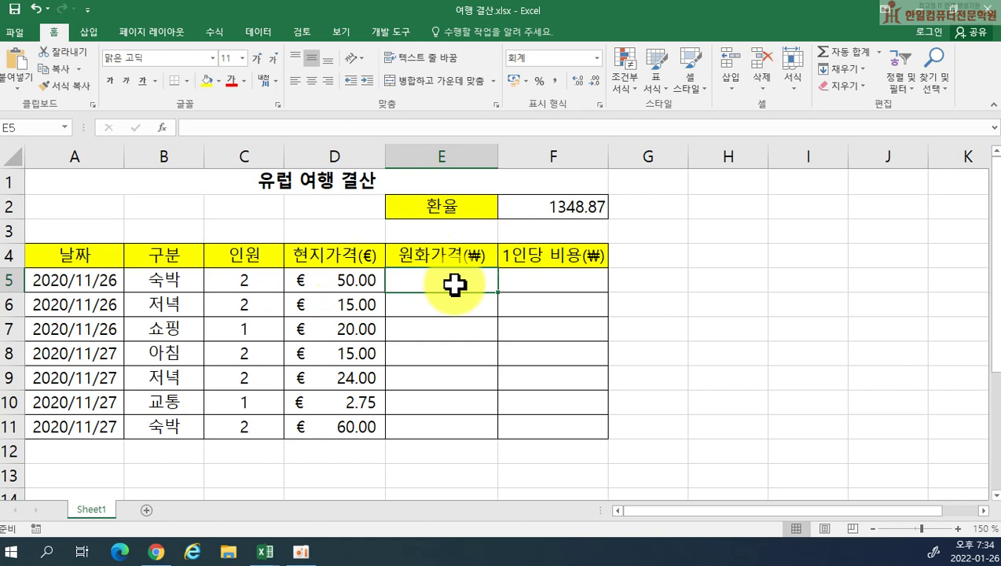
{"action": "type", "text": "="}
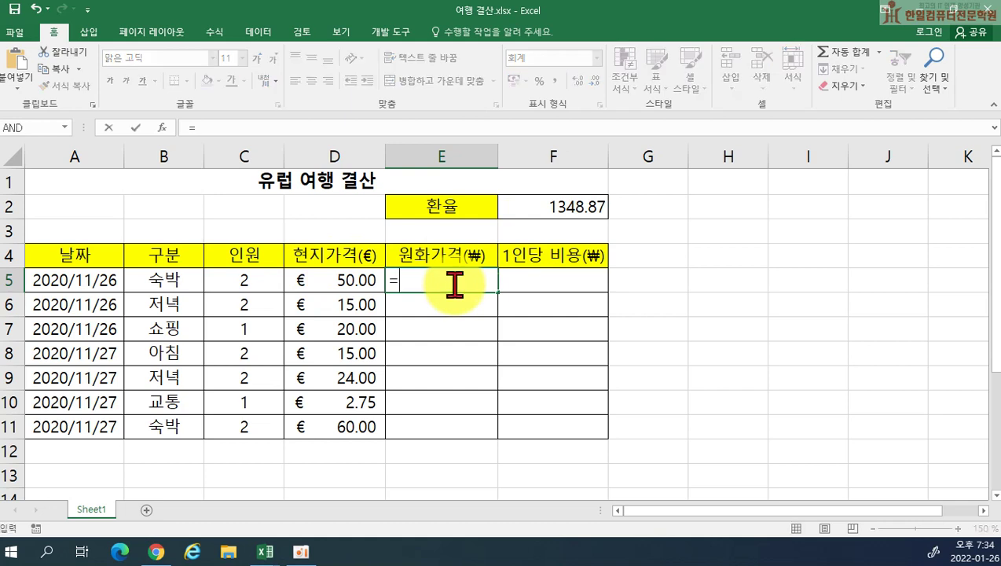
{"action": "left_click", "coordinate": [339, 283]}
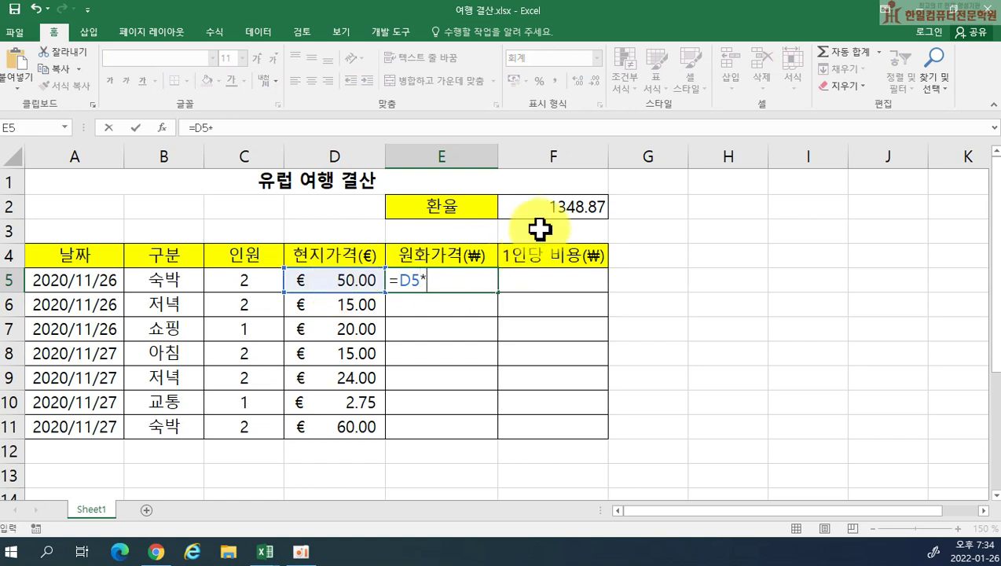
{"action": "left_click", "coordinate": [536, 205]}
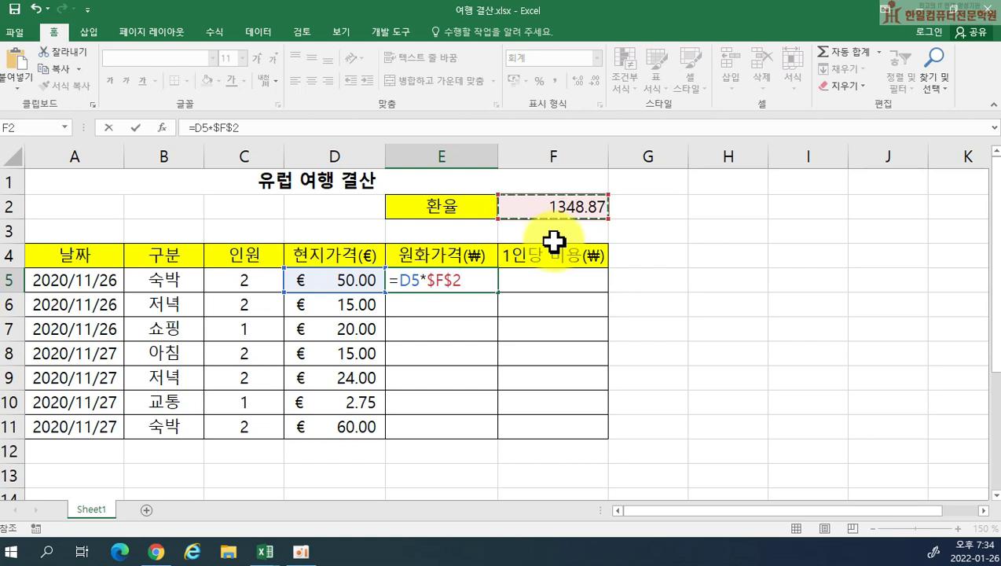
{"action": "key", "text": "Return"}
{"action": "left_click", "coordinate": [465, 277]}
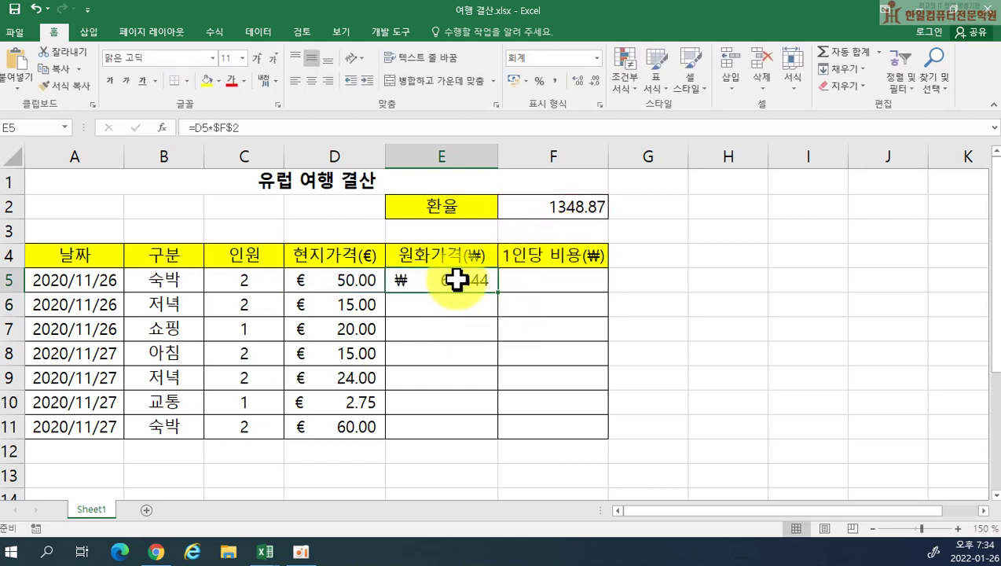
{"action": "left_click_drag", "start_coordinate": [500, 294], "coordinate": [495, 435]}
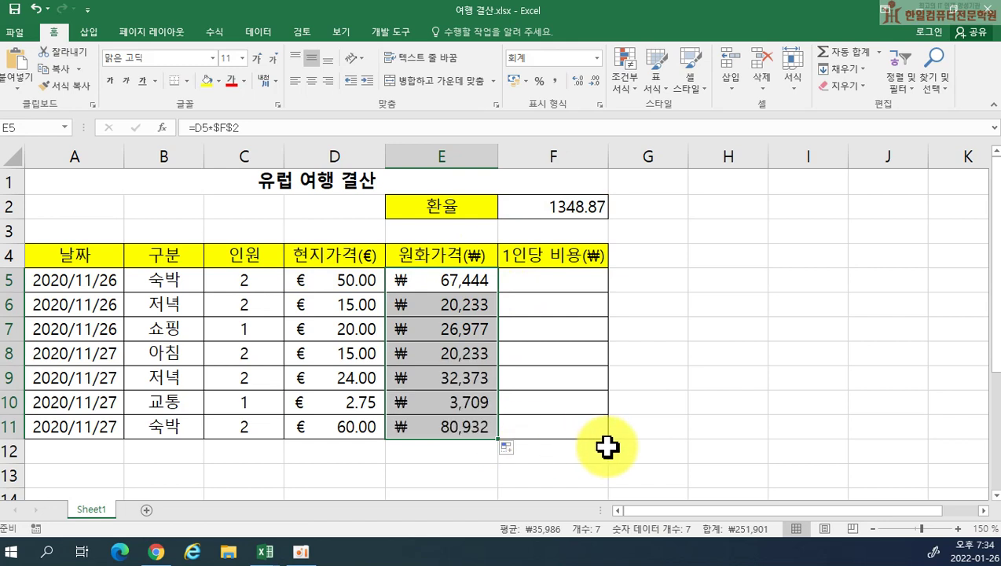
- Calculate the 1인당 비용(₩) in F5 with =E5/C5 and fill the formula down through F11
{"action": "left_click", "coordinate": [544, 284]}
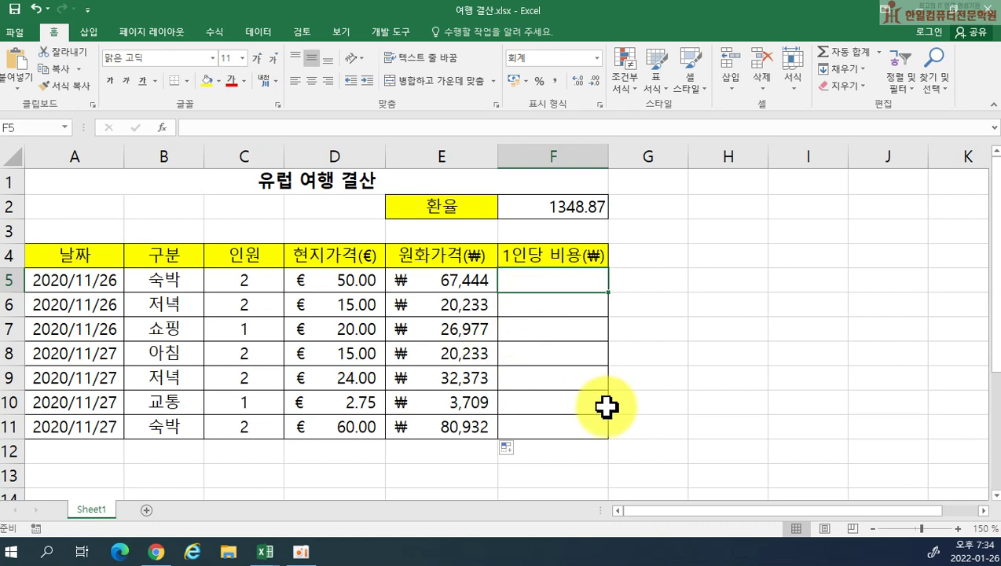
{"action": "type", "text": "="}
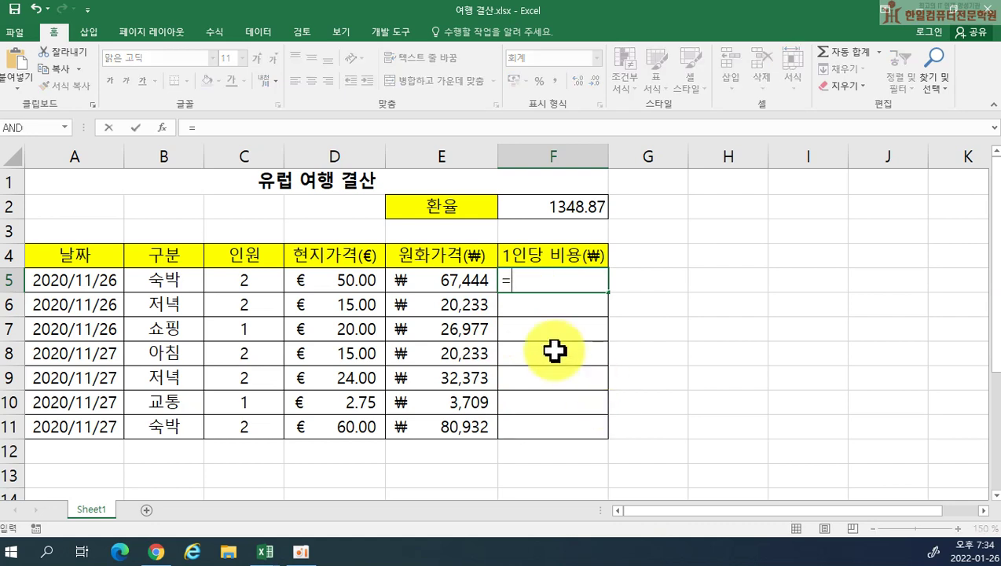
{"action": "left_click", "coordinate": [444, 279]}
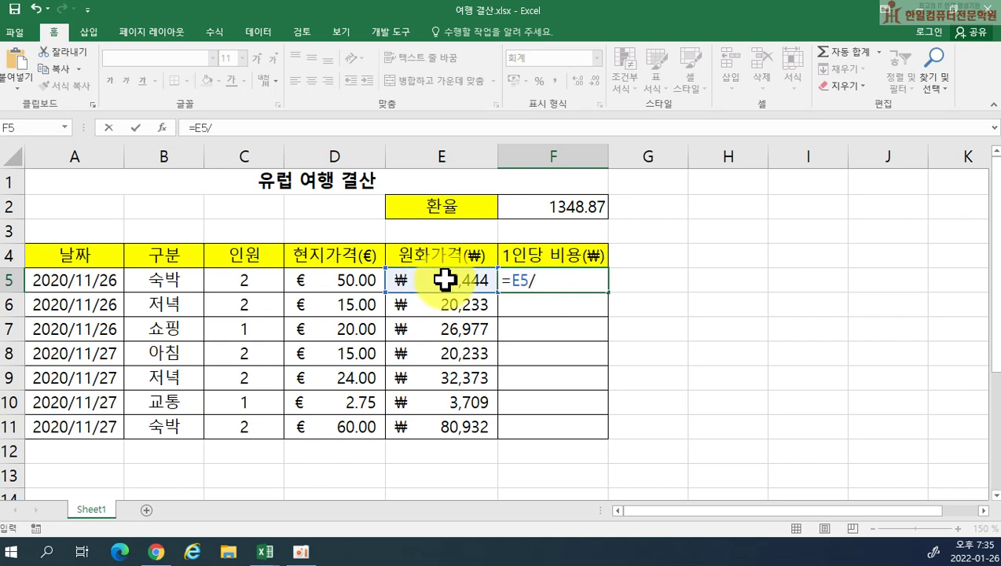
{"action": "left_click", "coordinate": [271, 280]}
{"action": "key", "text": "Return"}
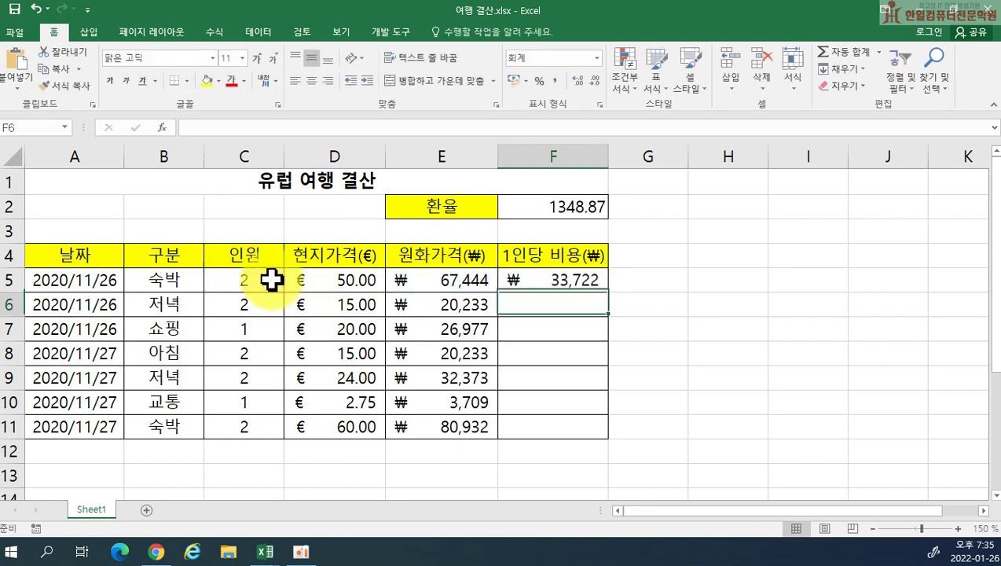
{"action": "left_click", "coordinate": [590, 279]}
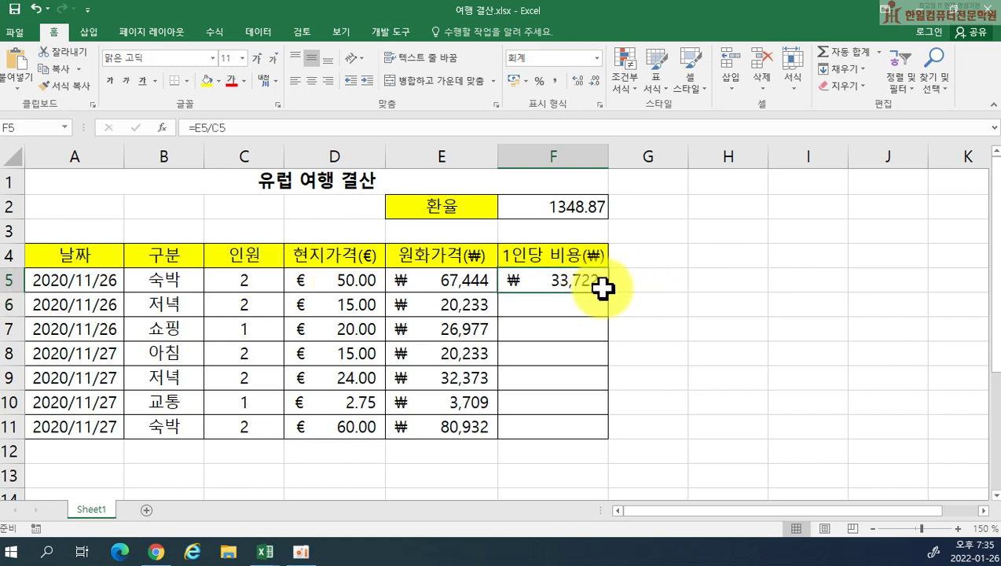
{"action": "left_click_drag", "start_coordinate": [610, 291], "coordinate": [607, 431]}
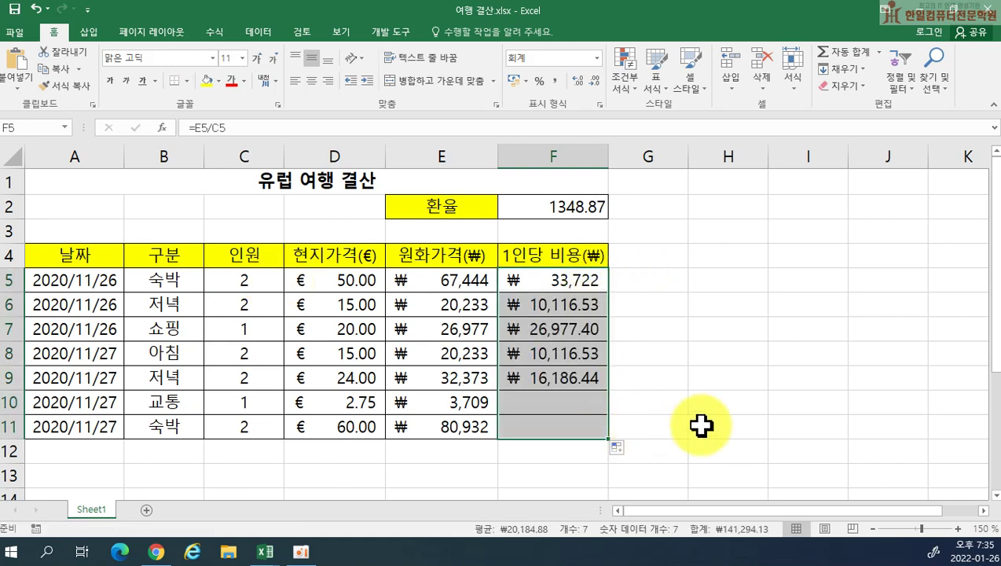
{"action": "left_click", "coordinate": [742, 351]}
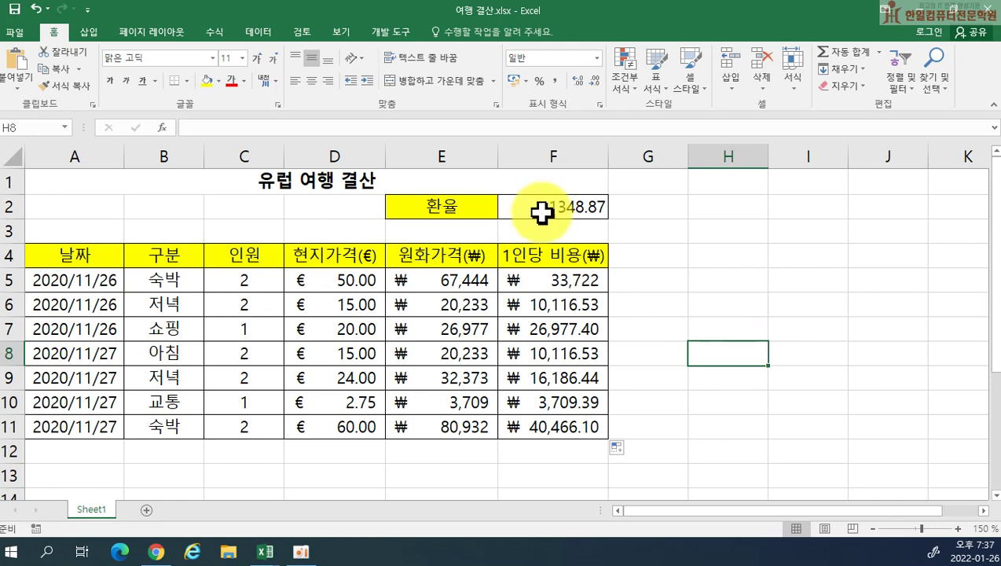
- Save a copy of the workbook as 유럽여행 결산.xlsx in the 엑셀연습 folder under Documents
{"action": "left_click", "coordinate": [18, 35]}
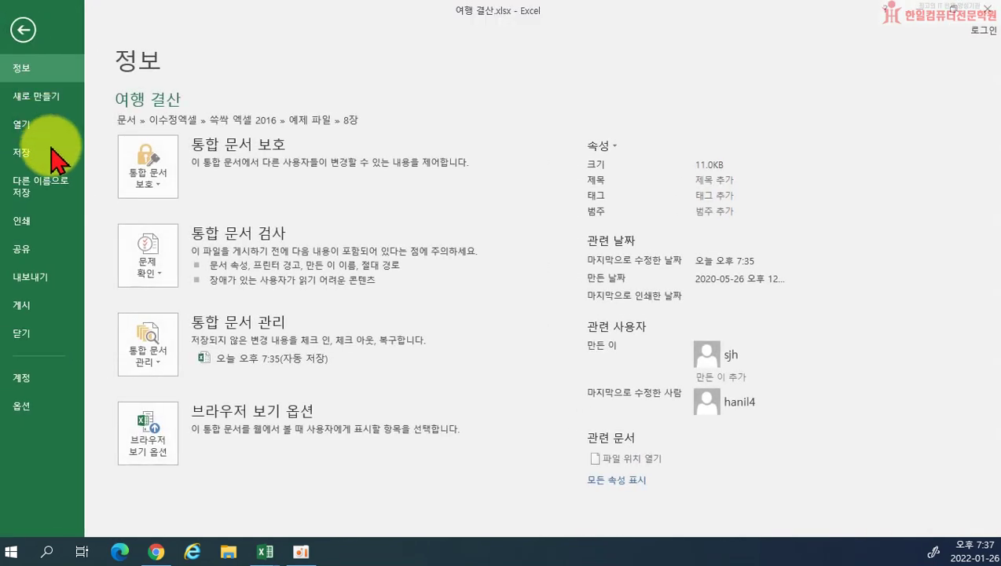
{"action": "left_click", "coordinate": [54, 197]}
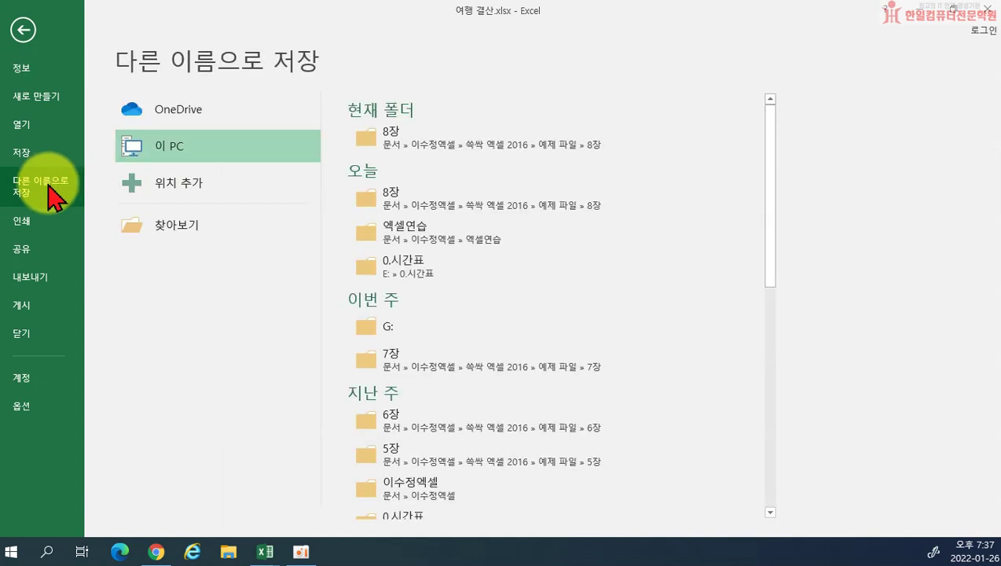
{"action": "left_click", "coordinate": [167, 224]}
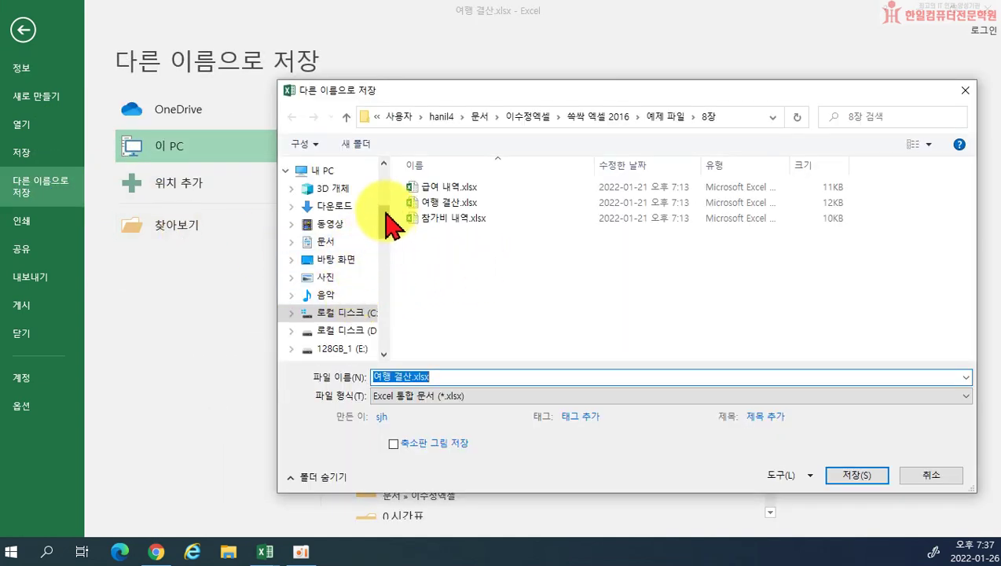
{"action": "left_click", "coordinate": [352, 241]}
{"action": "left_click_drag", "start_coordinate": [971, 190], "coordinate": [976, 302]}
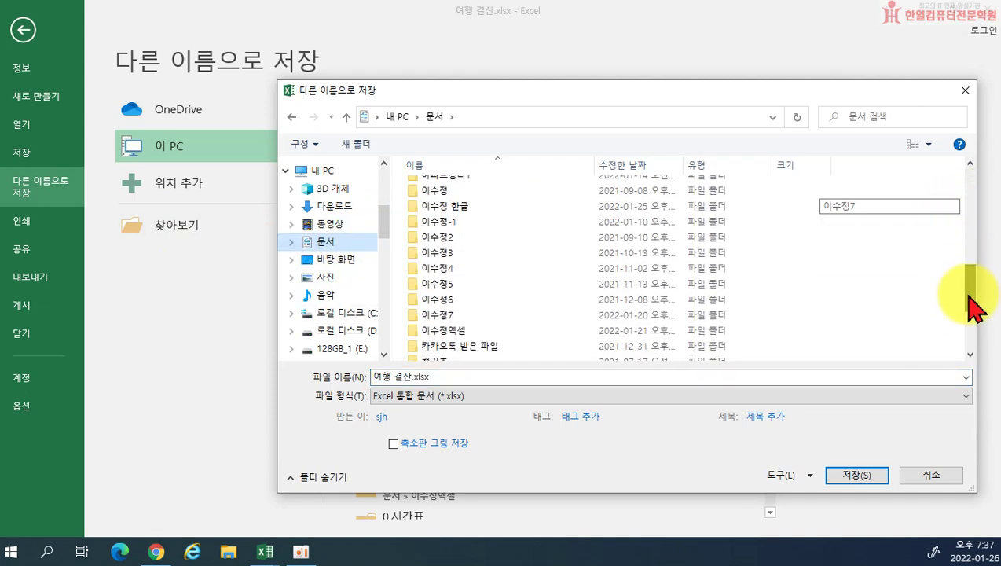
{"action": "double_click", "coordinate": [477, 331]}
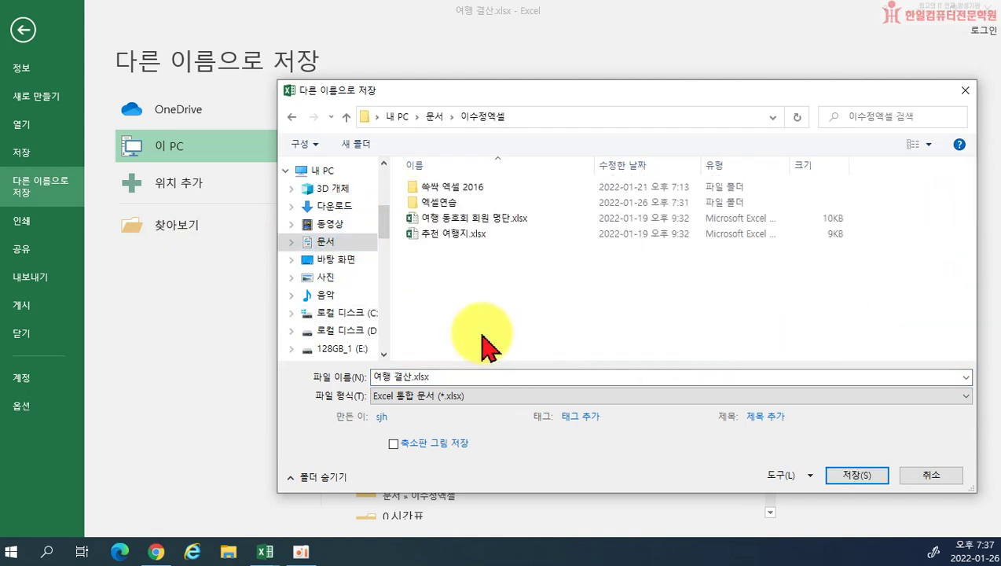
{"action": "double_click", "coordinate": [439, 203]}
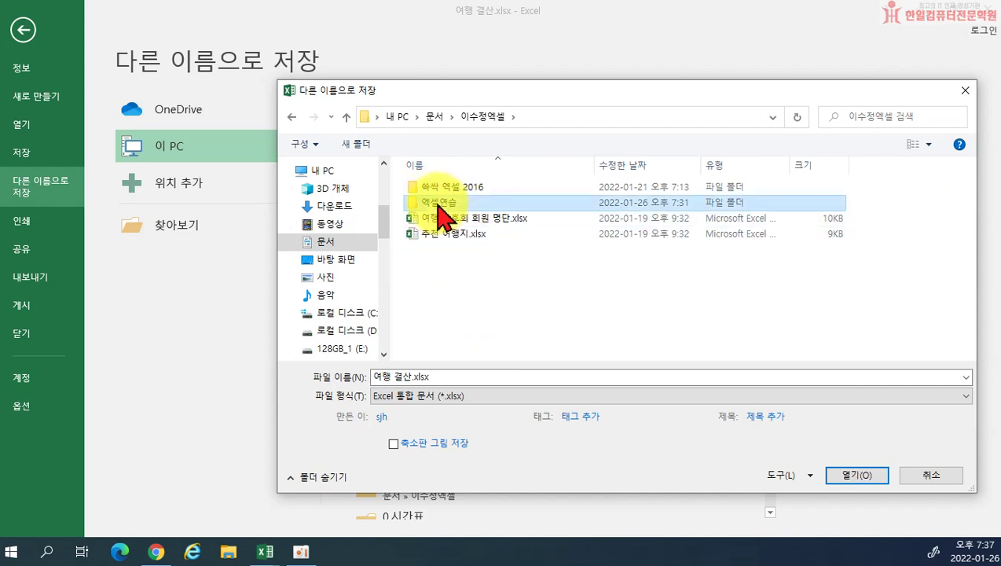
{"action": "left_click", "coordinate": [375, 376]}
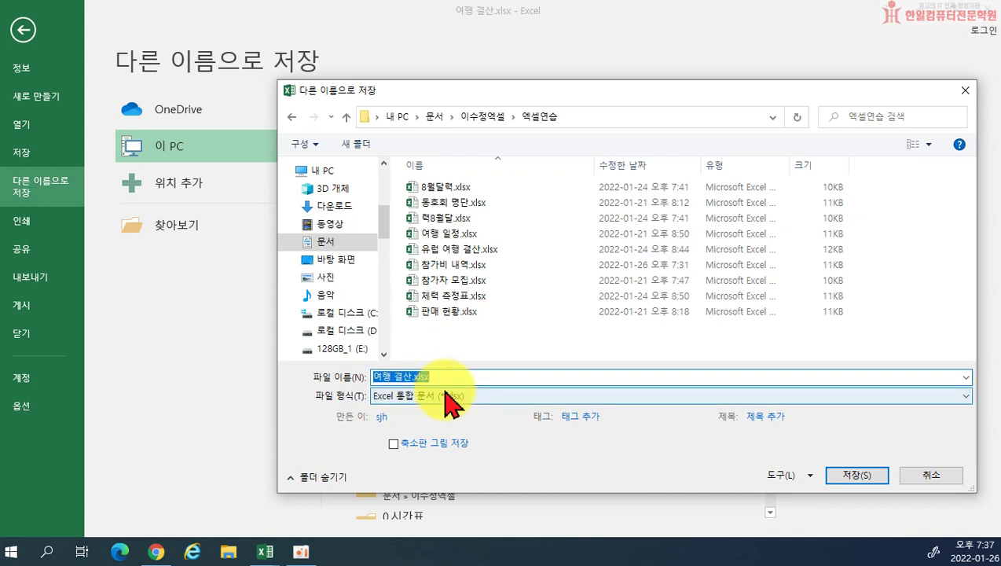
{"action": "left_click", "coordinate": [377, 377]}
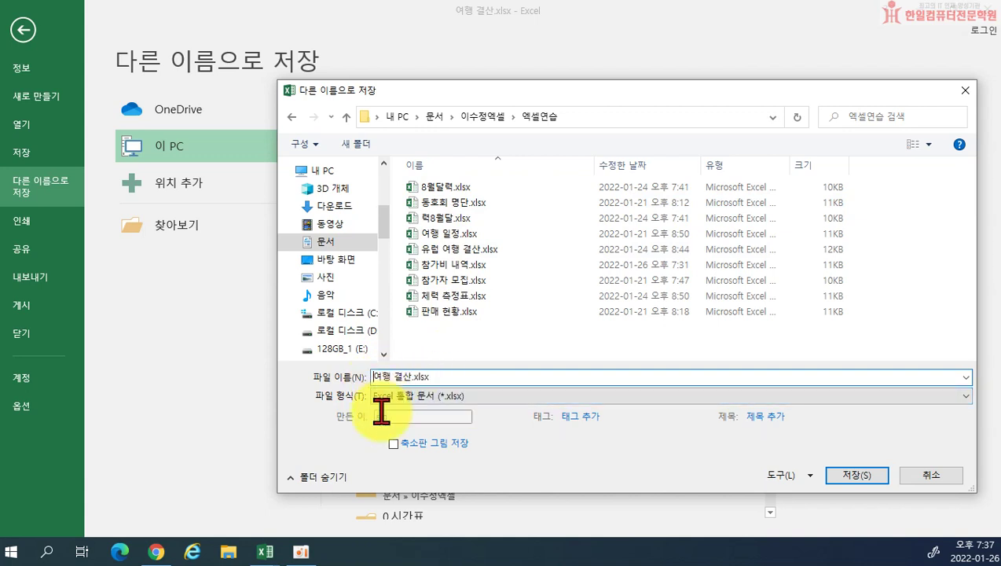
{"action": "type", "text": "유럽"}
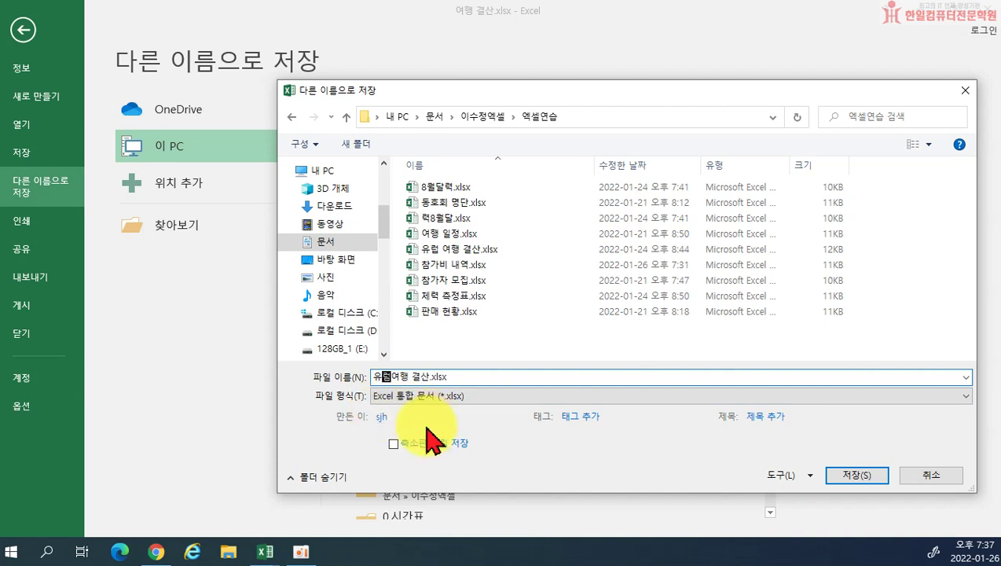
{"action": "left_click", "coordinate": [858, 475]}
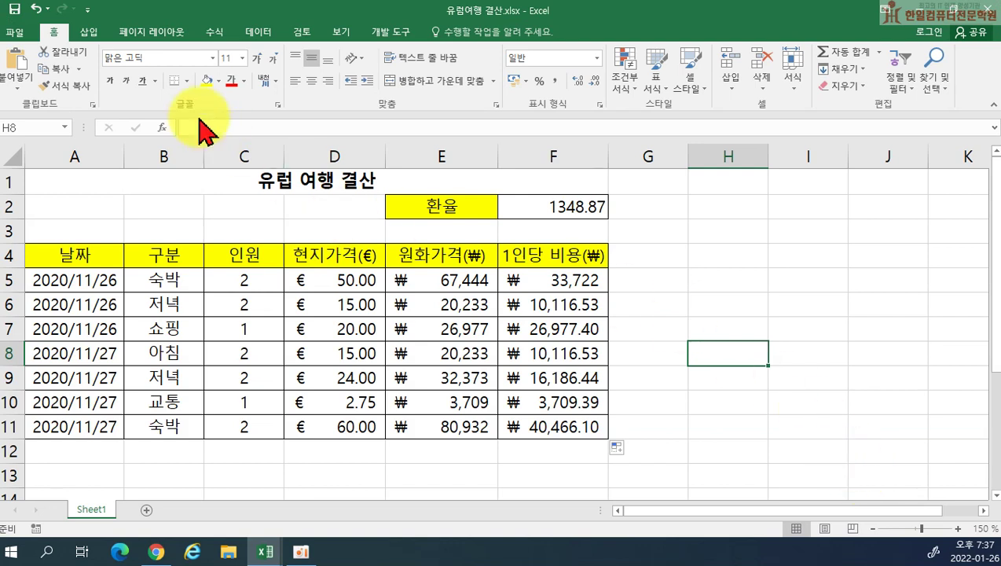
- Open another practice workbook
{"action": "left_click", "coordinate": [22, 33]}
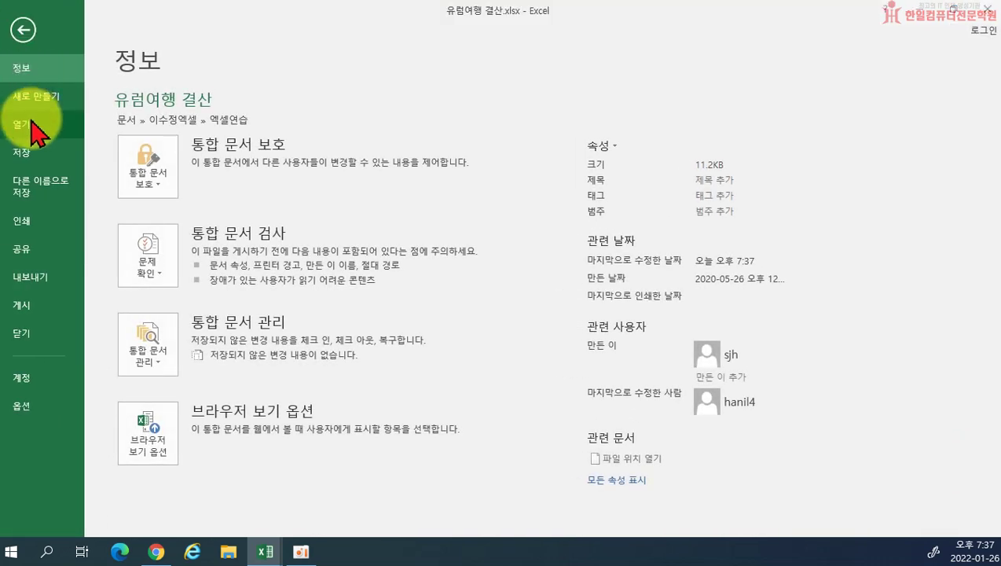
- Open 급여 내역.xlsx from the 쓱싹 엑셀 2016 > 예제 파일 > 8장 folder under Documents and enable editing
{"action": "left_click", "coordinate": [33, 126]}
{"action": "left_click", "coordinate": [187, 279]}
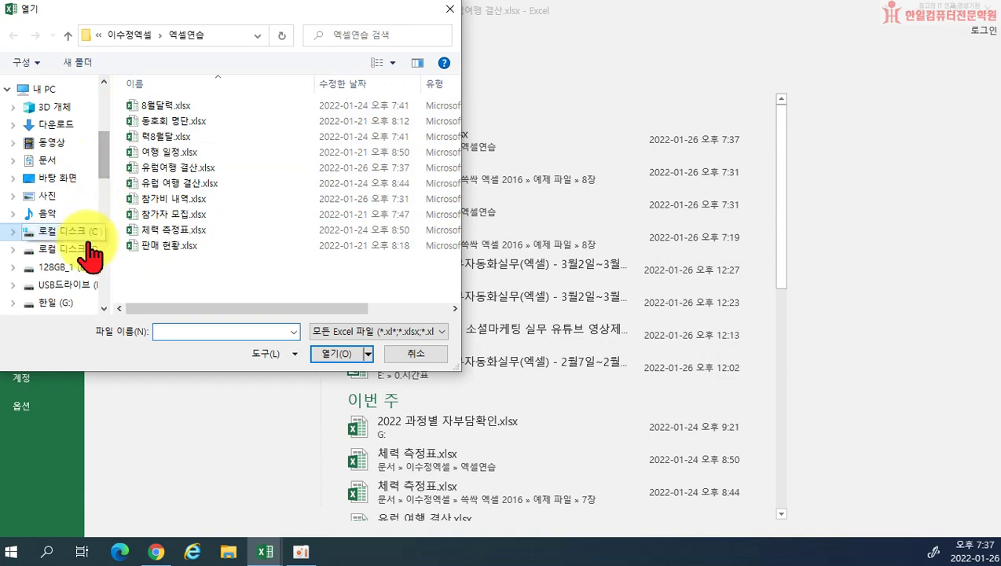
{"action": "left_click", "coordinate": [94, 159]}
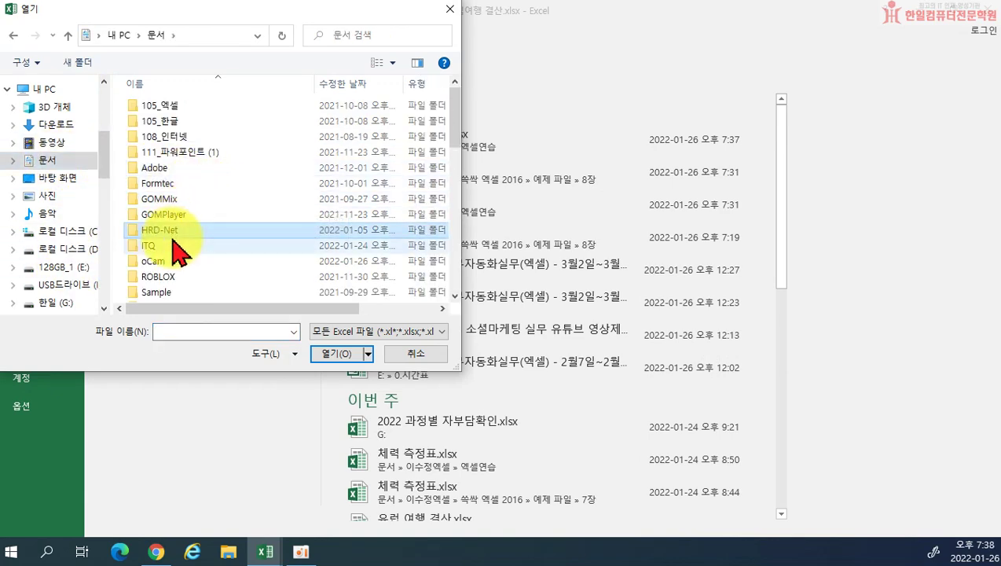
{"action": "scroll", "coordinate": [181, 231], "scroll_direction": "down", "scroll_amount": 5}
{"action": "scroll", "coordinate": [180, 205], "scroll_direction": "down", "scroll_amount": 5}
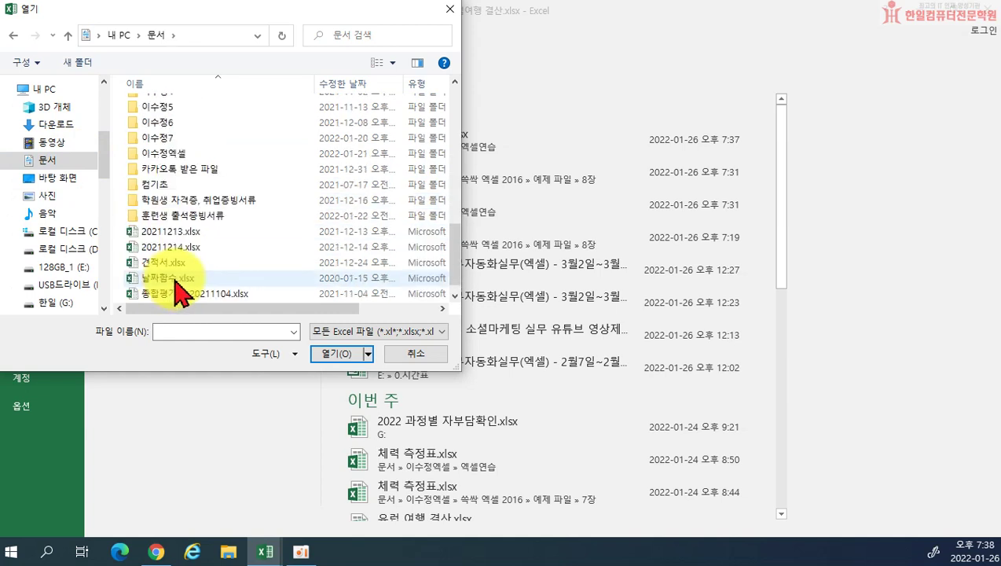
{"action": "double_click", "coordinate": [162, 154]}
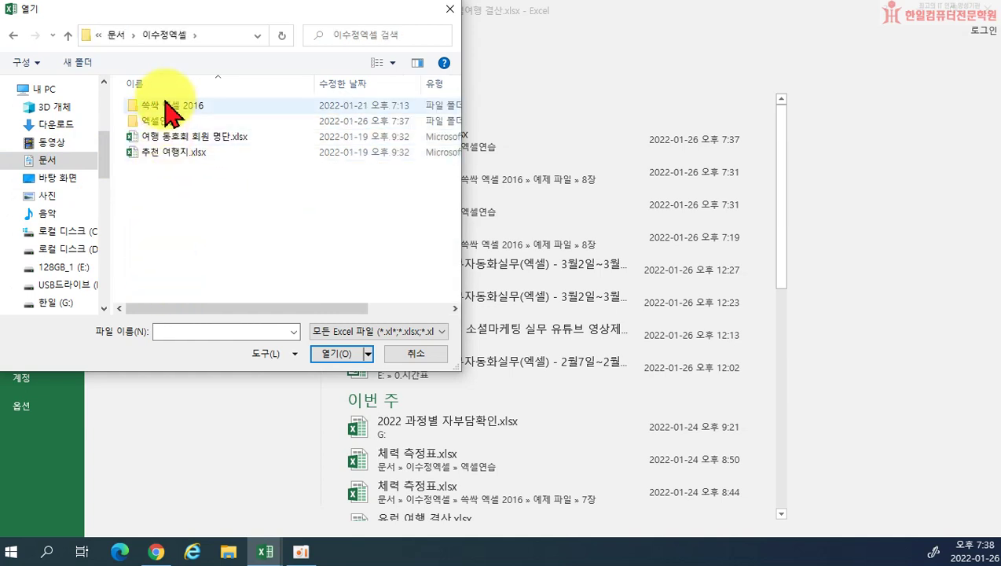
{"action": "double_click", "coordinate": [162, 107]}
{"action": "double_click", "coordinate": [159, 108]}
{"action": "double_click", "coordinate": [158, 167]}
{"action": "double_click", "coordinate": [161, 107]}
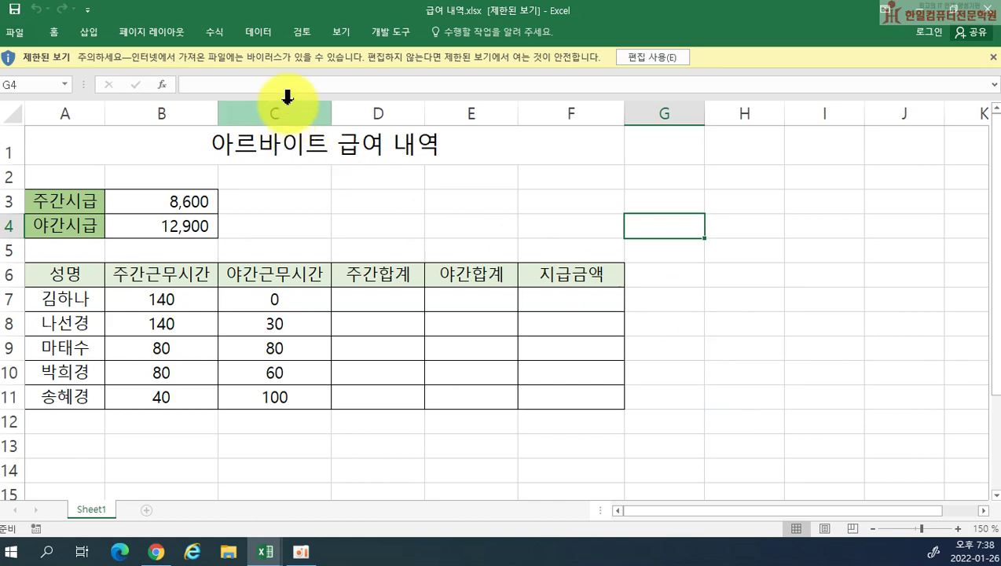
{"action": "left_click", "coordinate": [641, 62]}
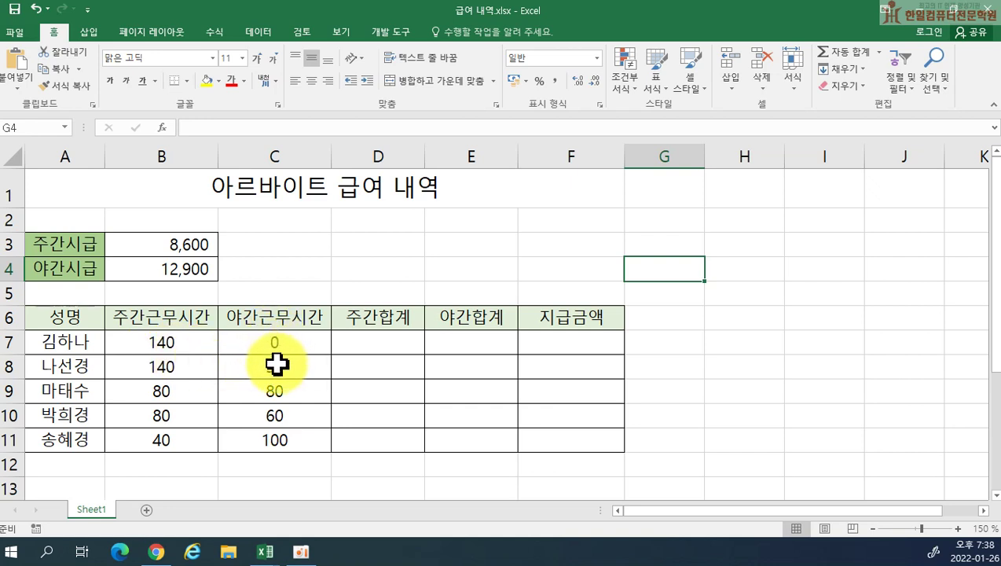
- Calculate the 주간합계 column by entering =B7*$B$3 in D7 and filling the formula down to D11
{"action": "left_click", "coordinate": [369, 340]}
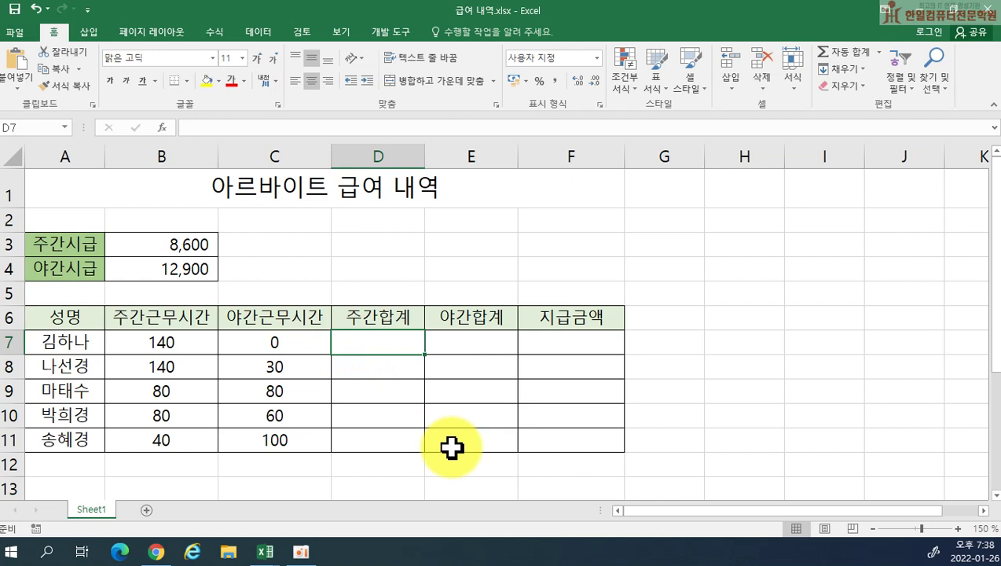
{"action": "type", "text": "="}
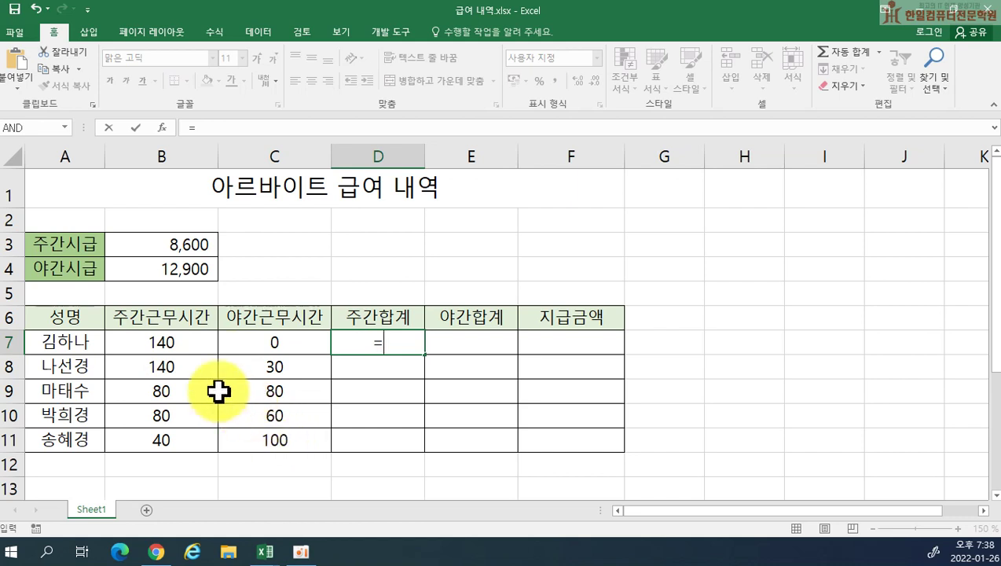
{"action": "left_click", "coordinate": [156, 345]}
{"action": "type", "text": "*"}
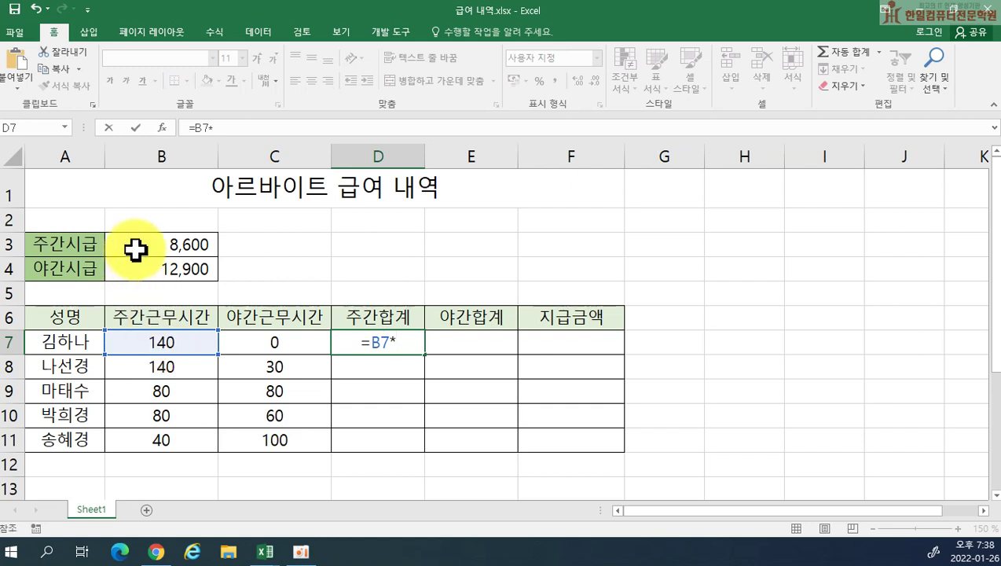
{"action": "left_click", "coordinate": [135, 248]}
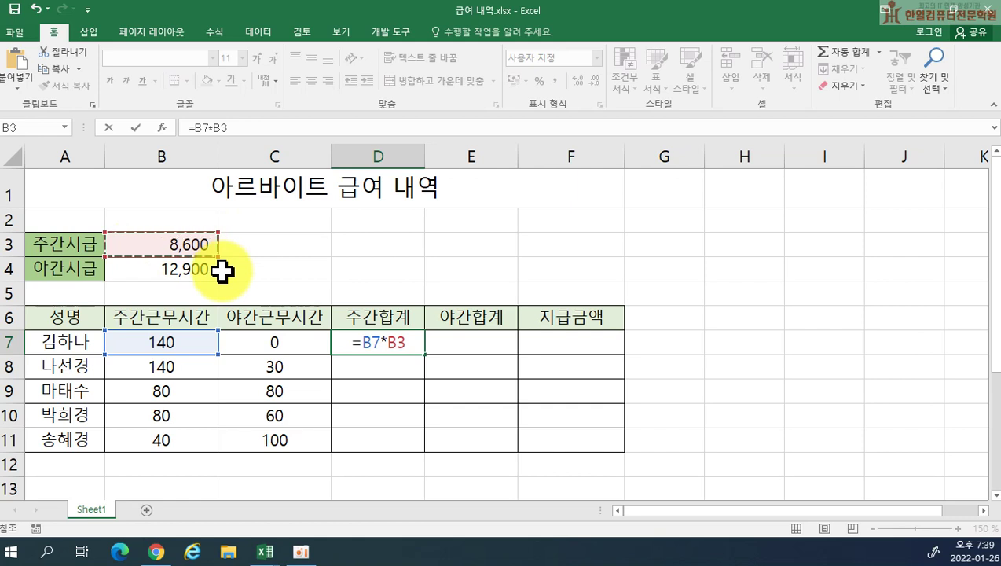
{"action": "key", "text": "F4"}
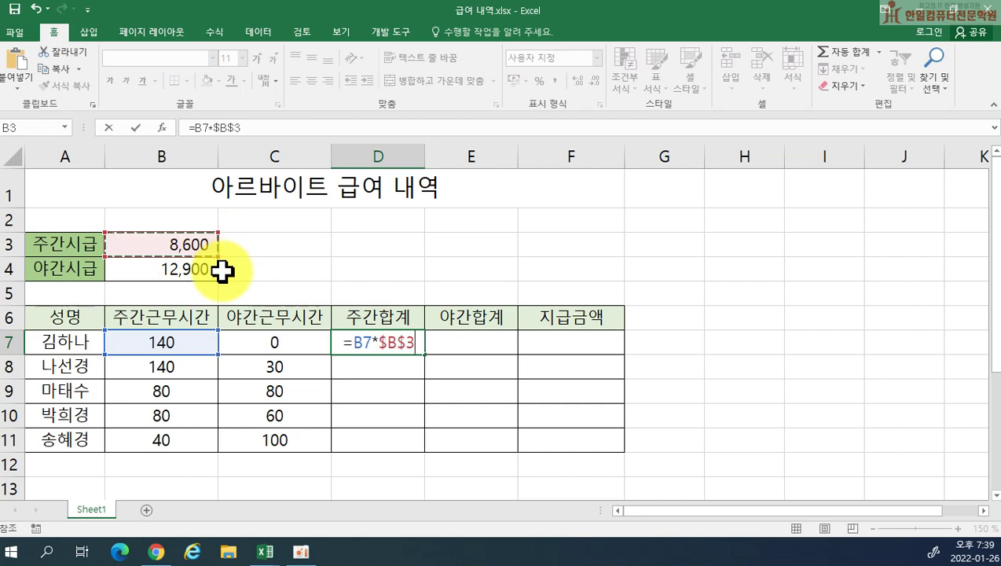
{"action": "key", "text": "Return"}
{"action": "left_click", "coordinate": [347, 337]}
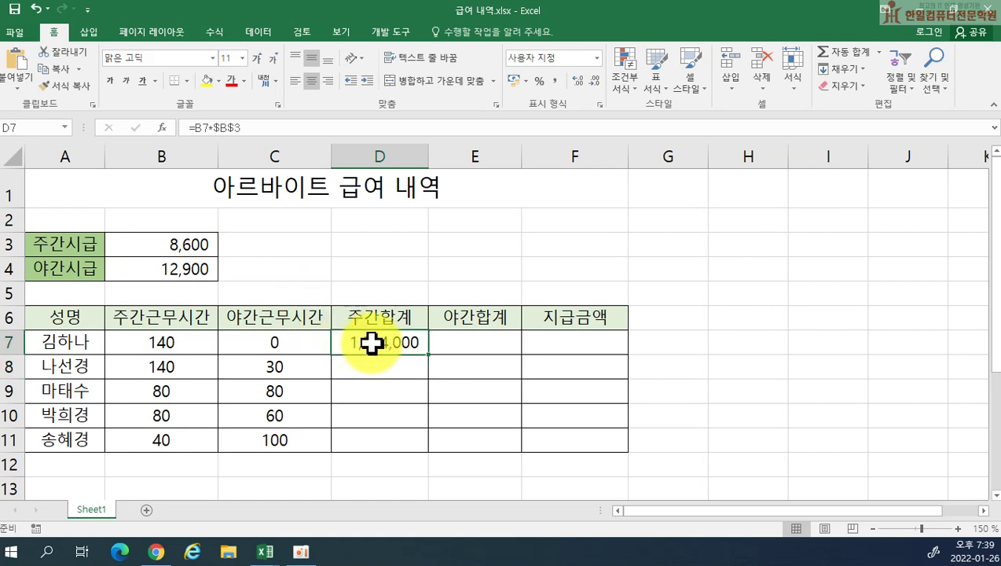
{"action": "left_click_drag", "start_coordinate": [431, 355], "coordinate": [470, 467]}
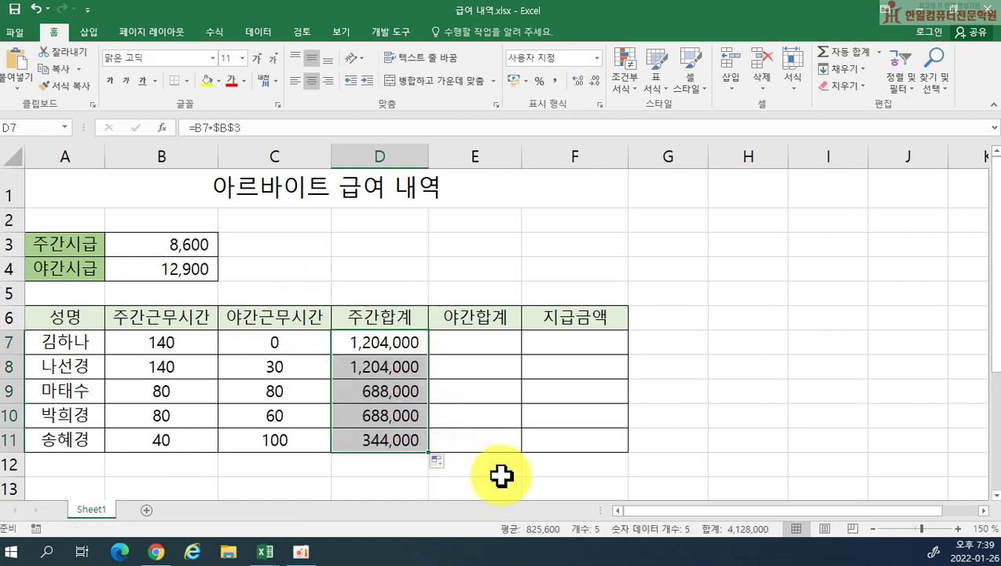
- Calculate the 야간합계 column by entering =C7*$B$4 in E7 and filling the formula down to E11
{"action": "left_click", "coordinate": [483, 336]}
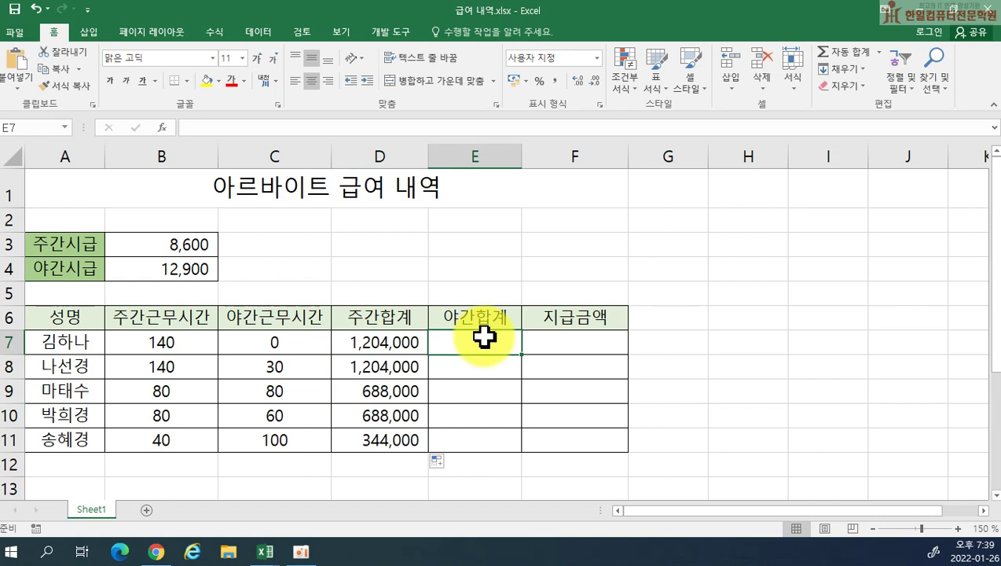
{"action": "type", "text": "="}
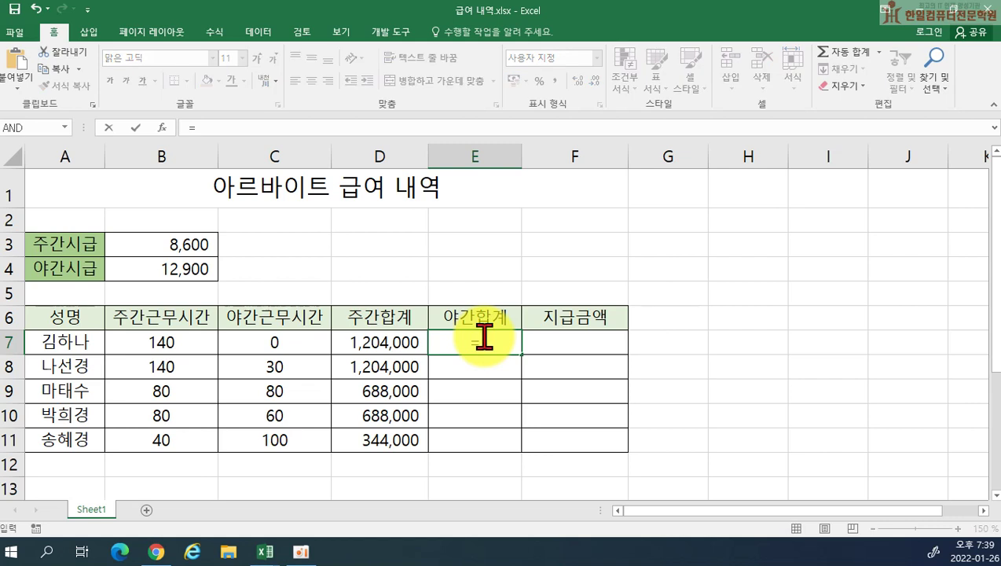
{"action": "left_click", "coordinate": [275, 343]}
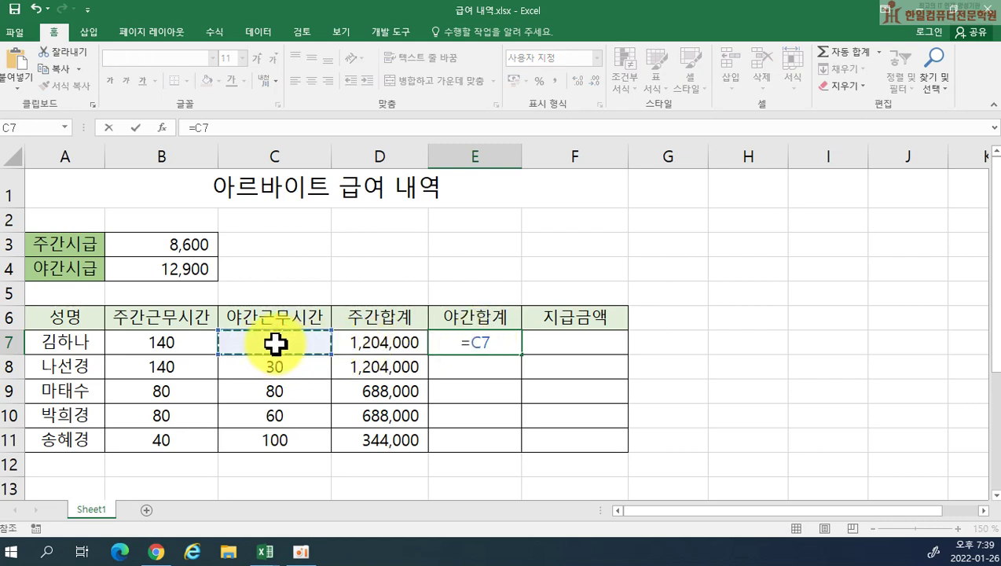
{"action": "type", "text": "*"}
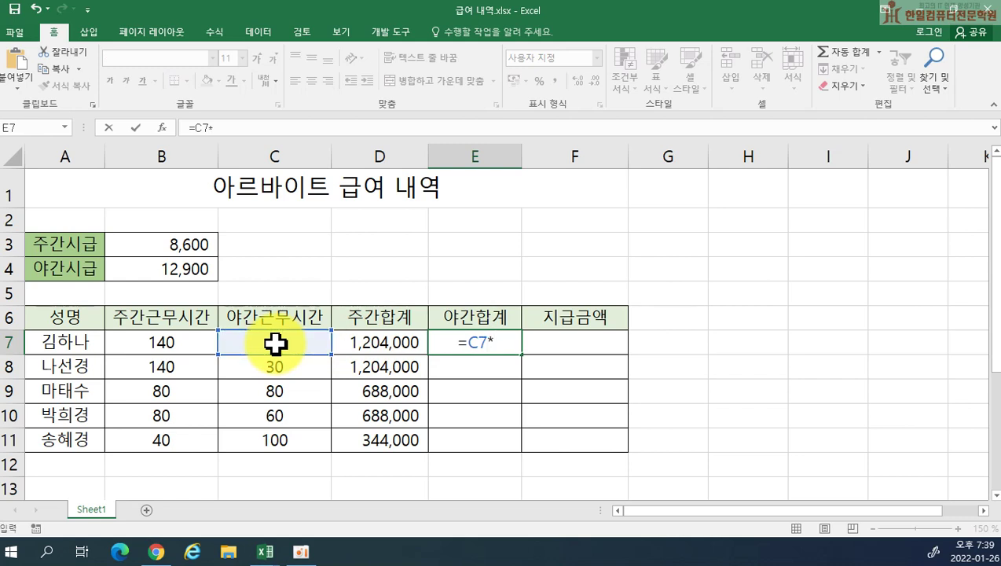
{"action": "left_click", "coordinate": [167, 272]}
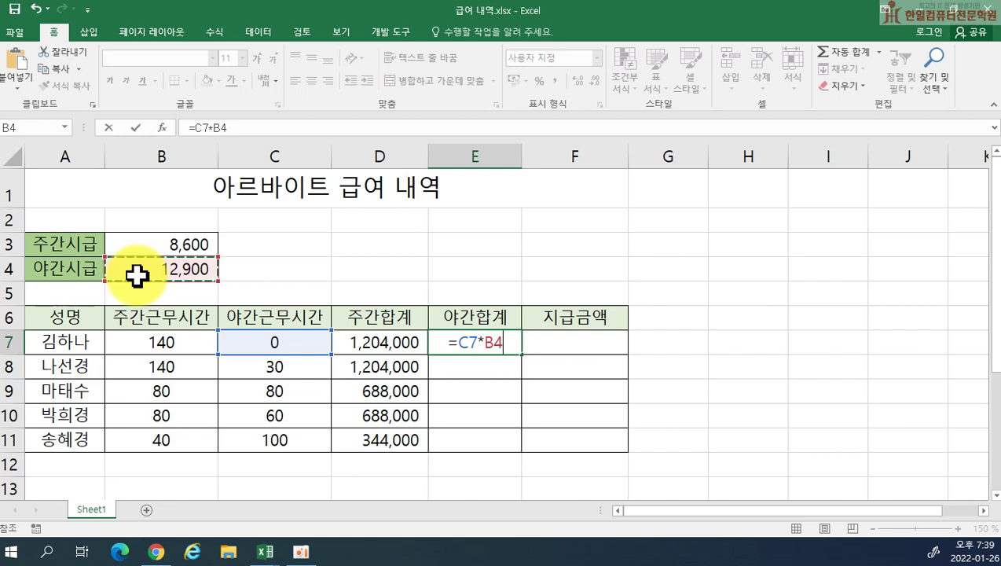
{"action": "key", "text": "F4"}
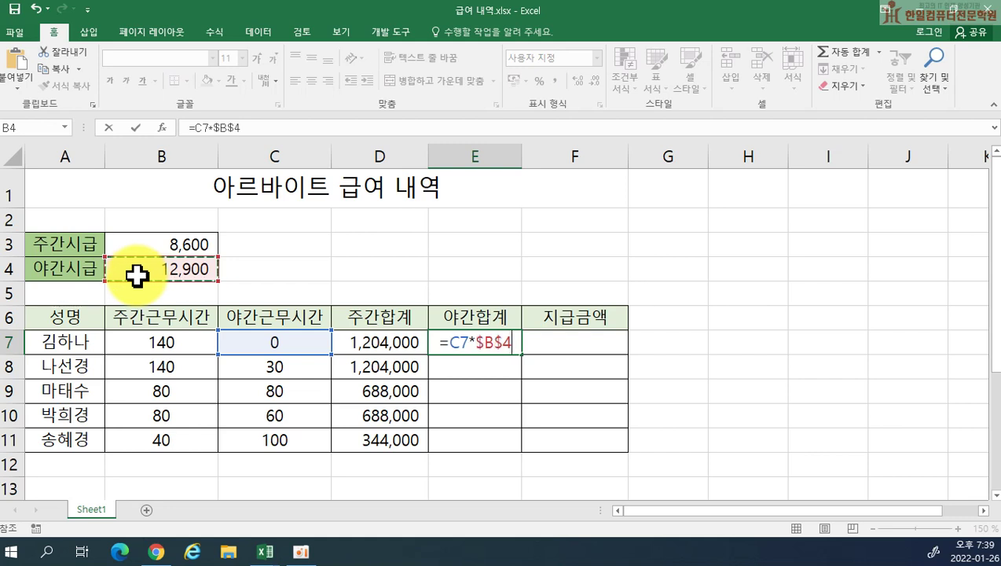
{"action": "key", "text": "Return"}
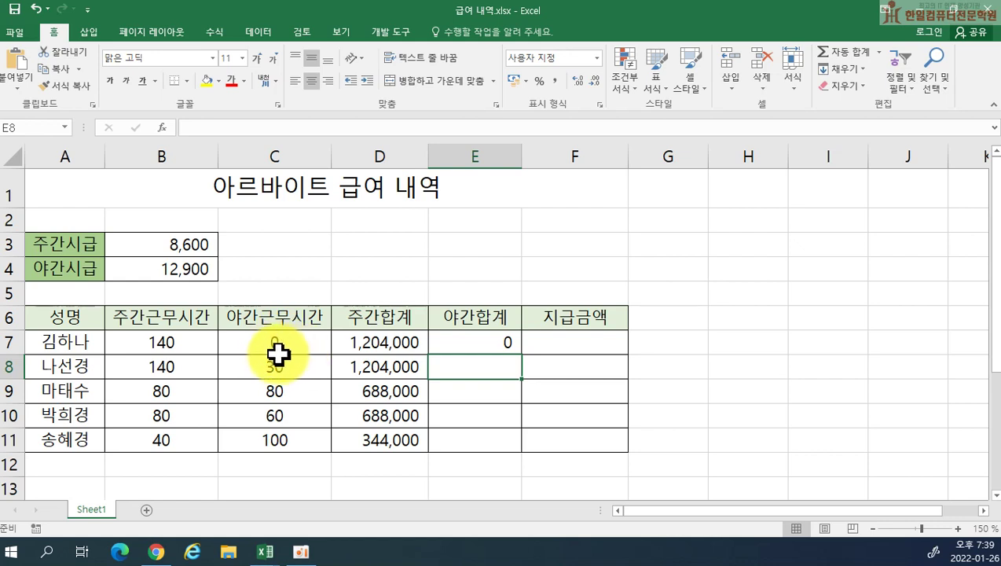
{"action": "left_click", "coordinate": [474, 343]}
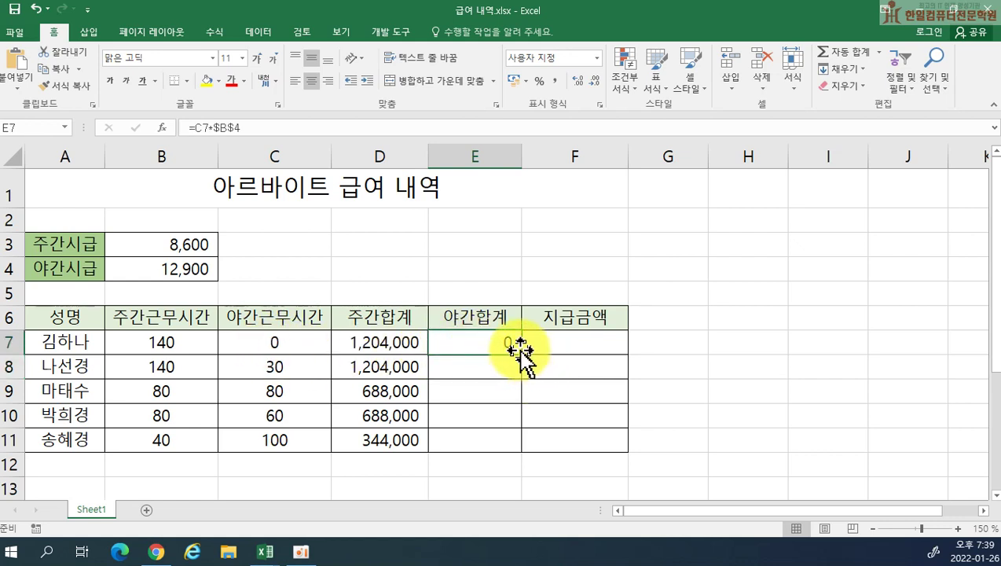
{"action": "left_click_drag", "start_coordinate": [521, 355], "coordinate": [523, 451]}
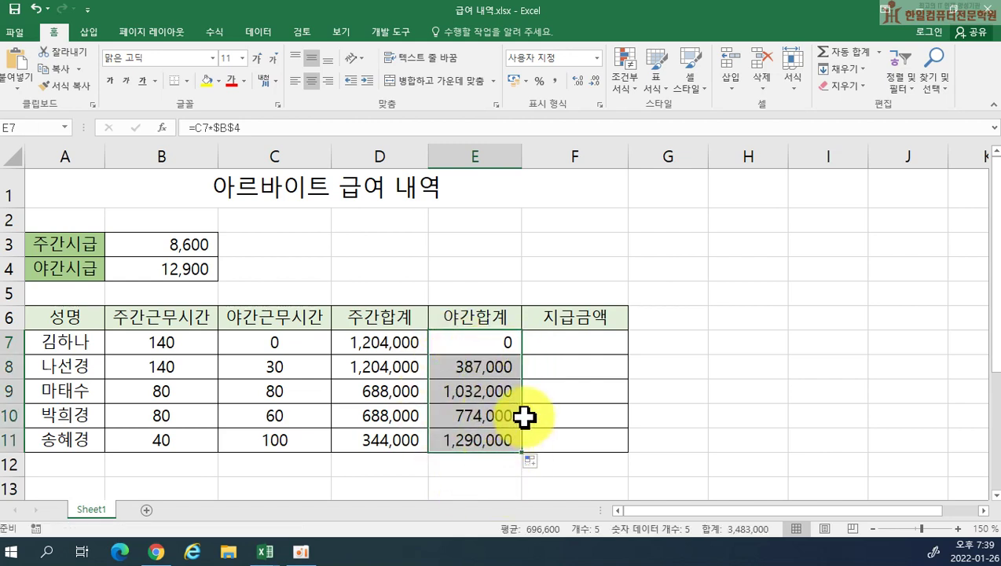
- Calculate the 지급금액 column by entering =D7+E7 in F7 and filling the formula down to F11
{"action": "left_click", "coordinate": [560, 339]}
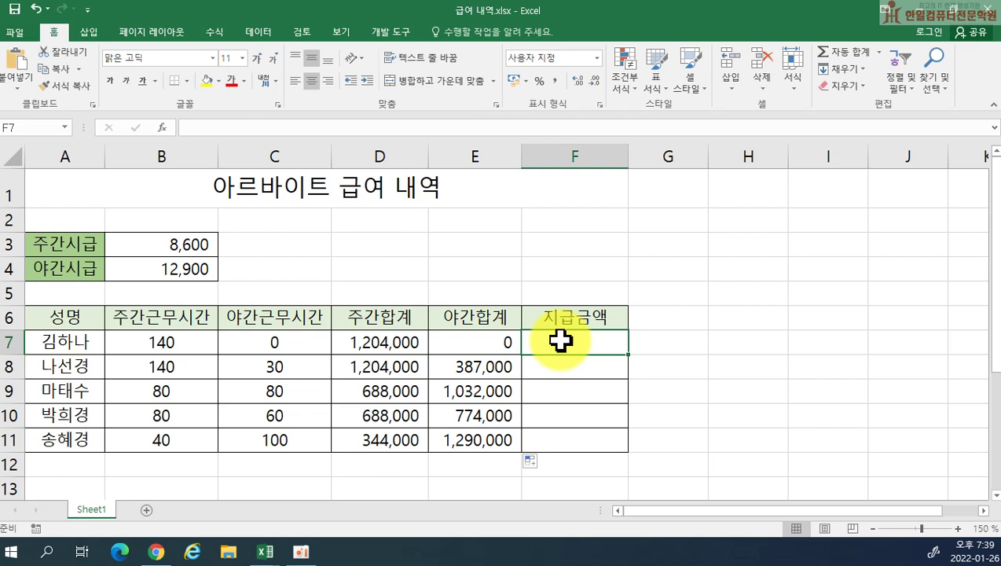
{"action": "type", "text": "="}
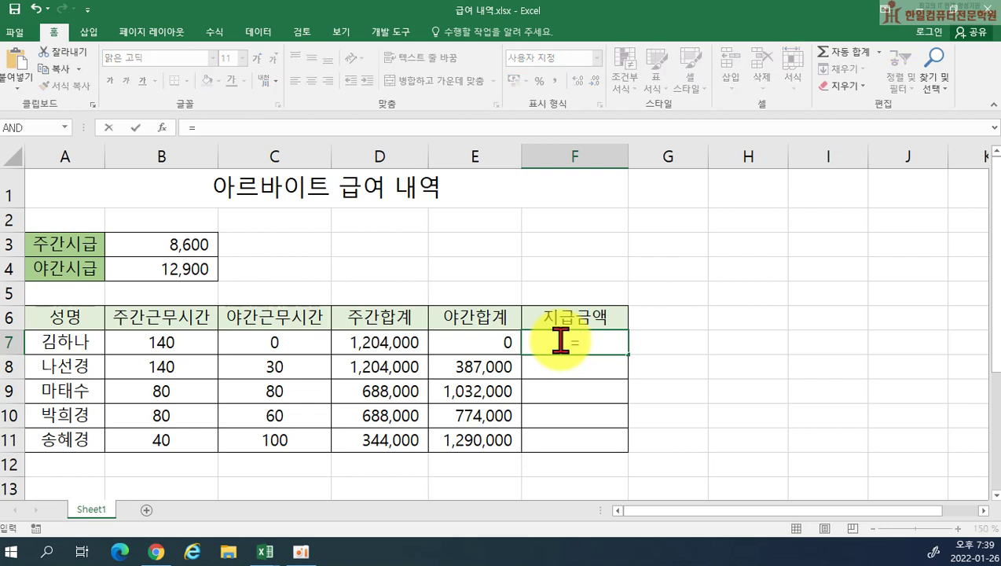
{"action": "left_click", "coordinate": [403, 339]}
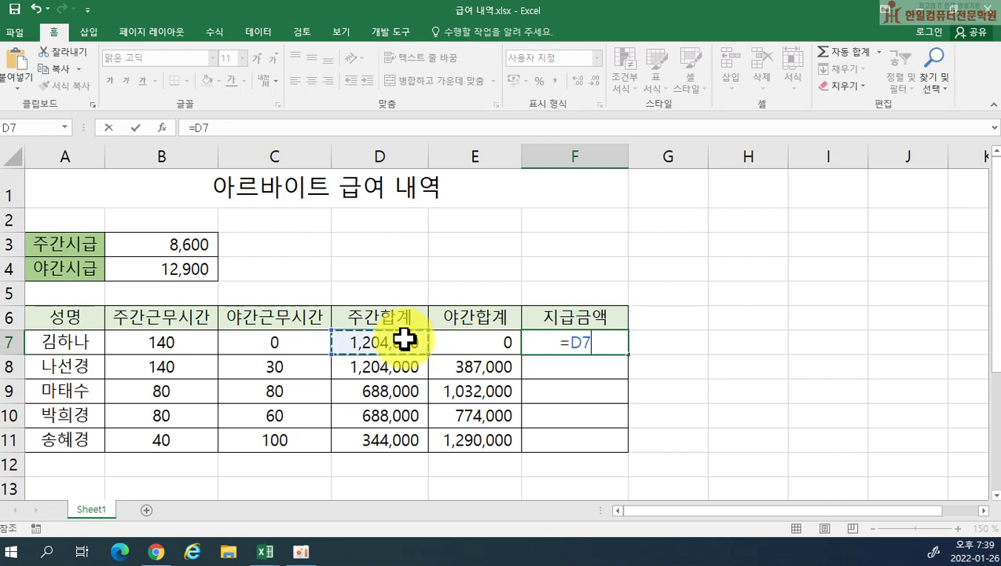
{"action": "type", "text": "+"}
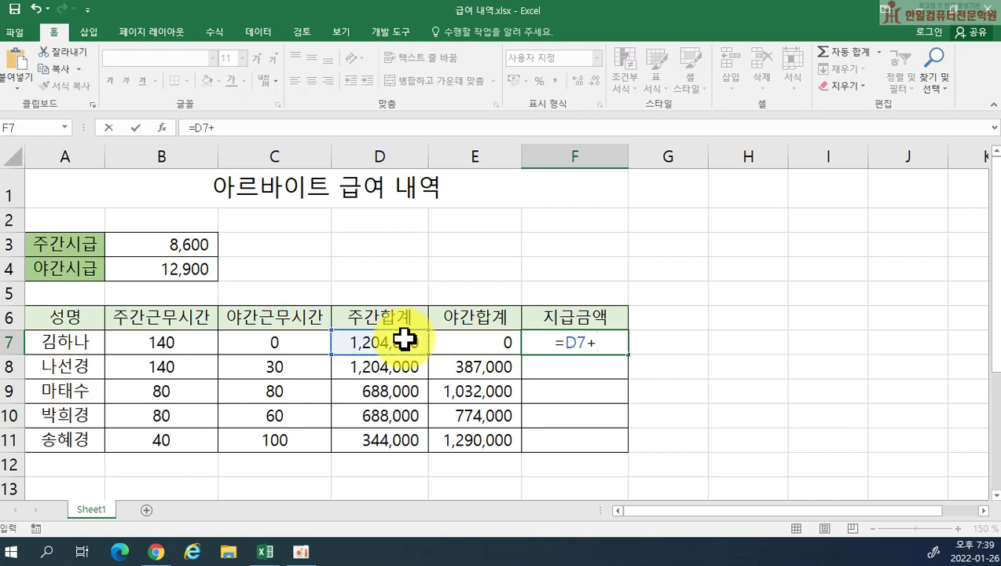
{"action": "left_click", "coordinate": [447, 342]}
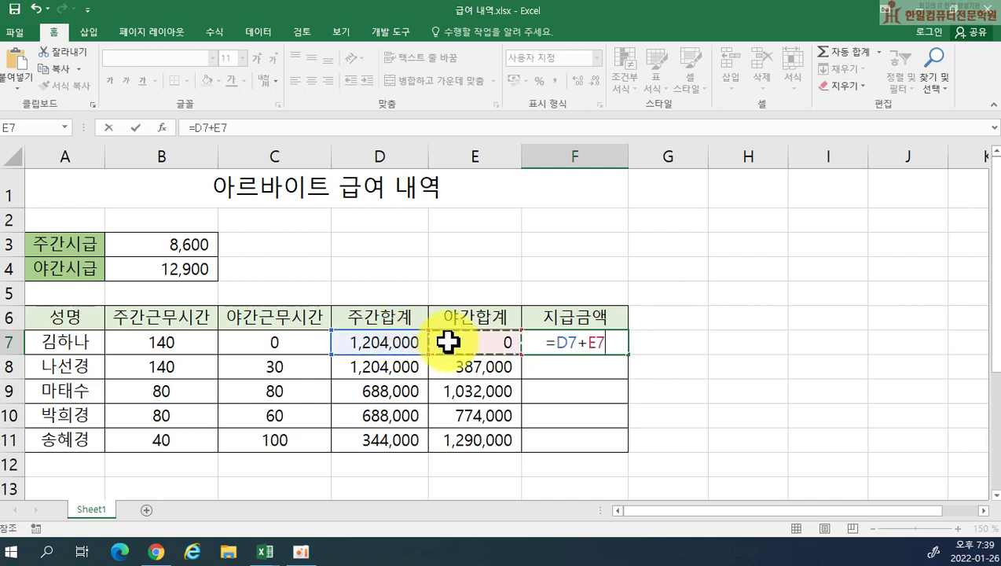
{"action": "key", "text": "Return"}
{"action": "left_click", "coordinate": [597, 337]}
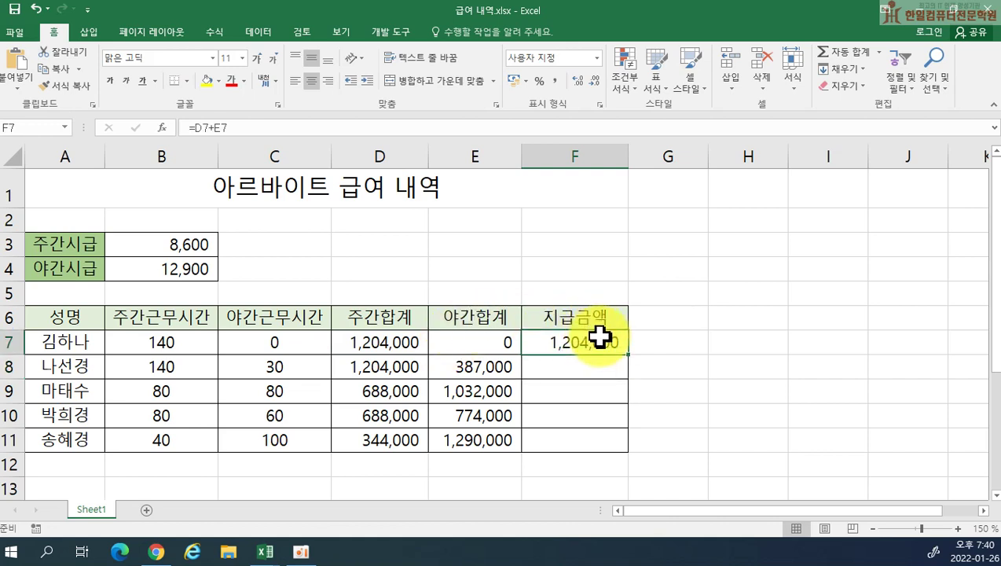
{"action": "left_click_drag", "start_coordinate": [627, 354], "coordinate": [634, 444]}
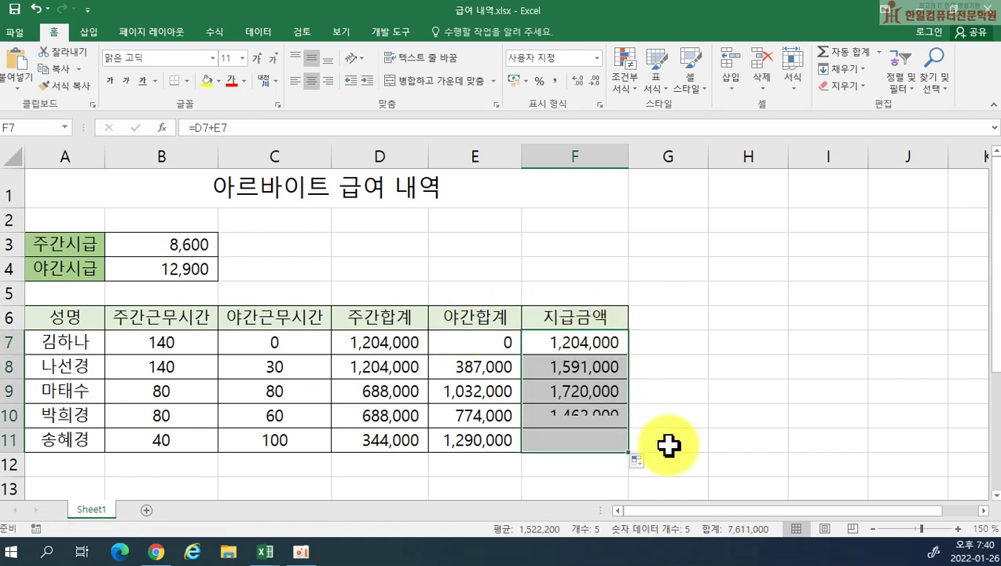
{"action": "left_click", "coordinate": [738, 349]}
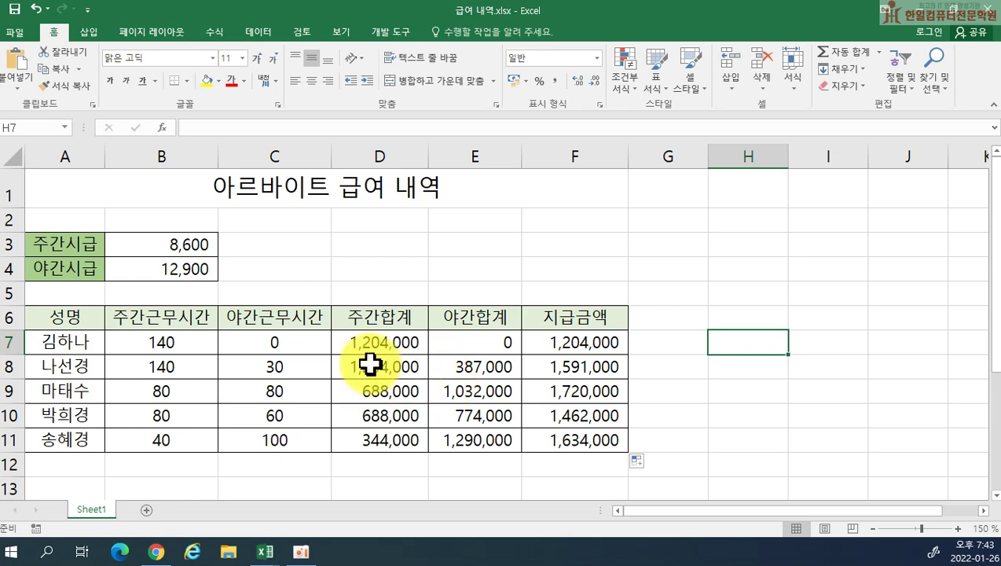
- Open 여행 경비.xlsx from the 쓱싹 엑셀 2016 > 예제 파일 > 9장 folder under Documents and enable editing
{"action": "left_click", "coordinate": [16, 31]}
{"action": "left_click", "coordinate": [30, 132]}
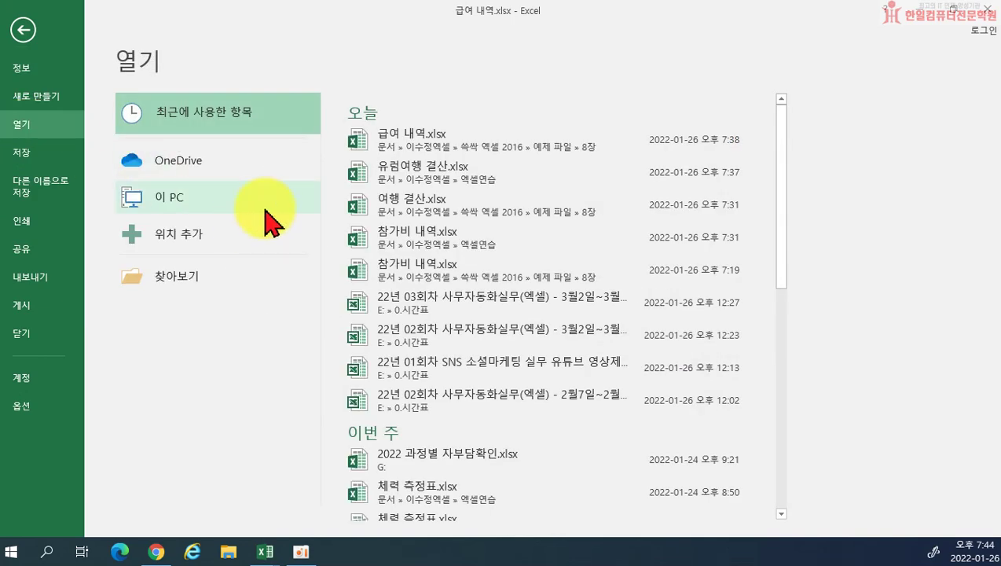
{"action": "left_click", "coordinate": [214, 222]}
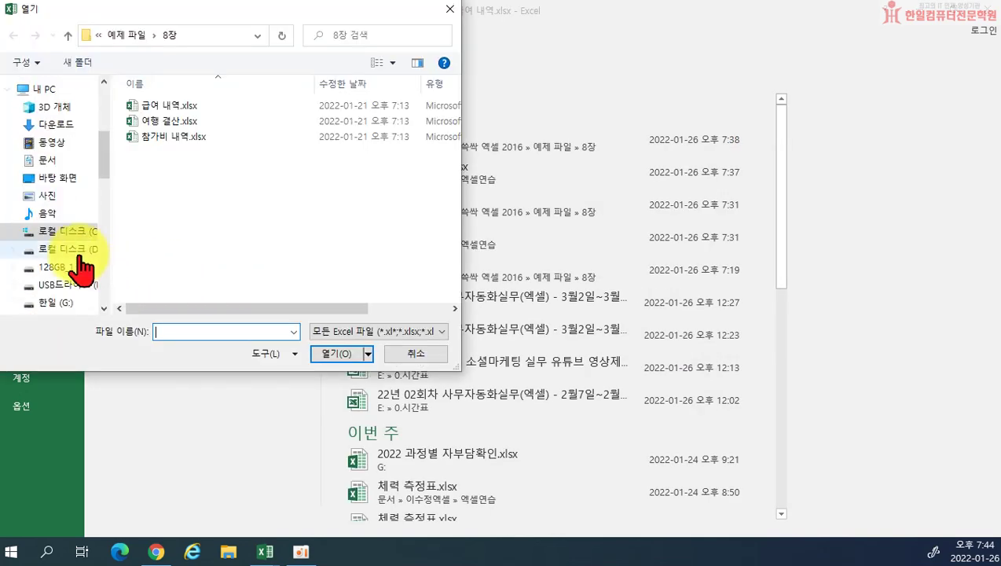
{"action": "left_click", "coordinate": [70, 159]}
{"action": "scroll", "coordinate": [216, 189], "scroll_direction": "down", "scroll_amount": 7}
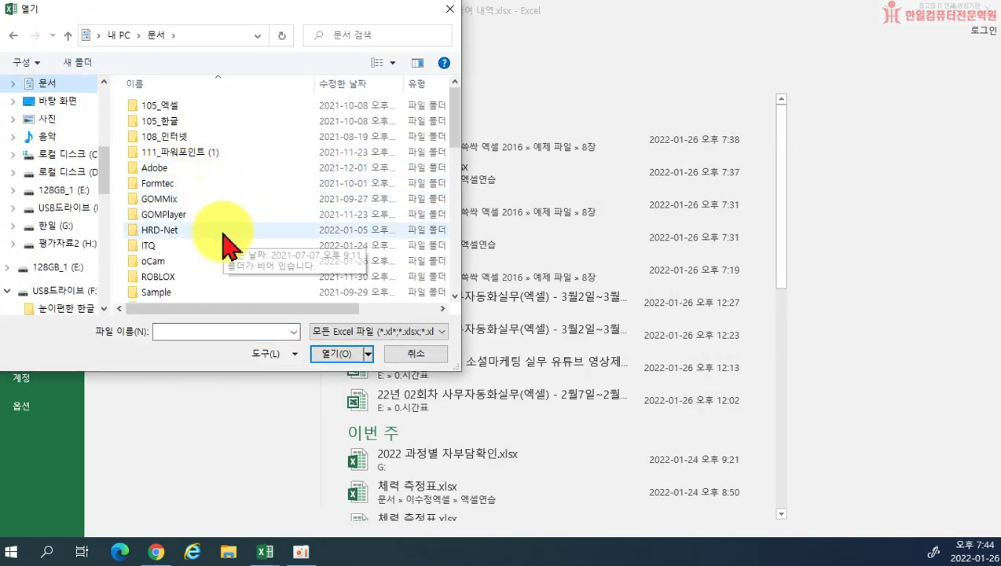
{"action": "scroll", "coordinate": [214, 270], "scroll_direction": "down", "scroll_amount": 3}
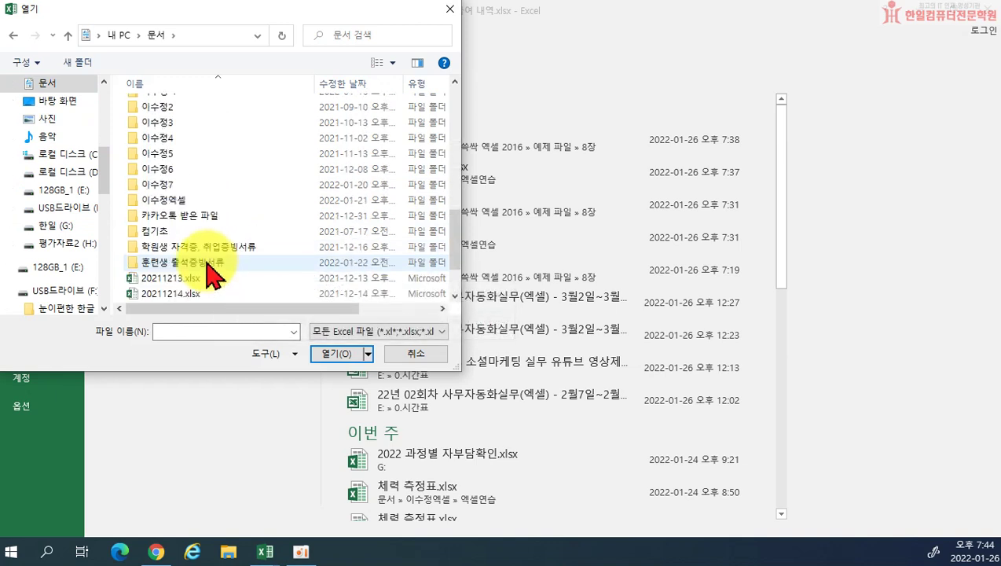
{"action": "double_click", "coordinate": [186, 222]}
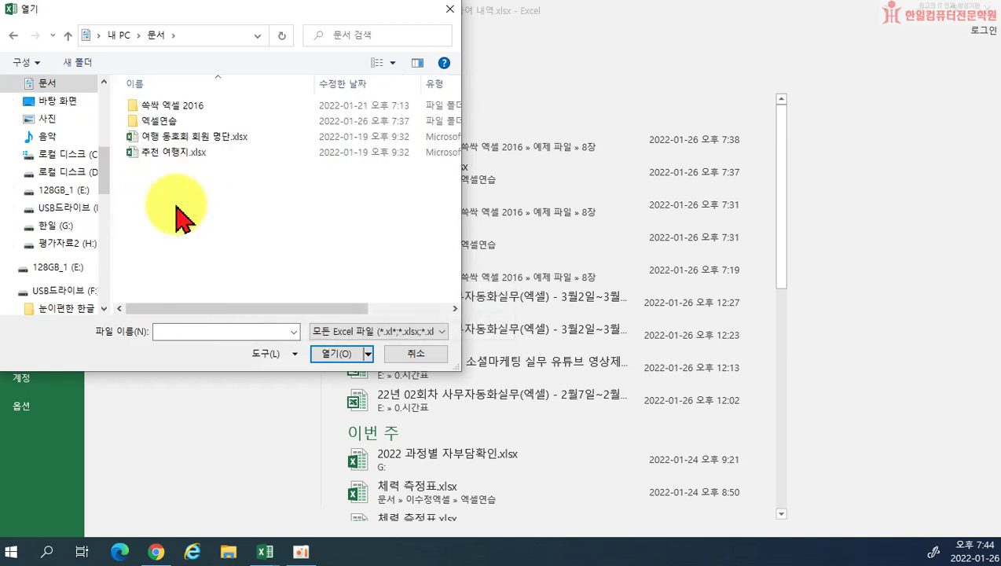
{"action": "double_click", "coordinate": [151, 105]}
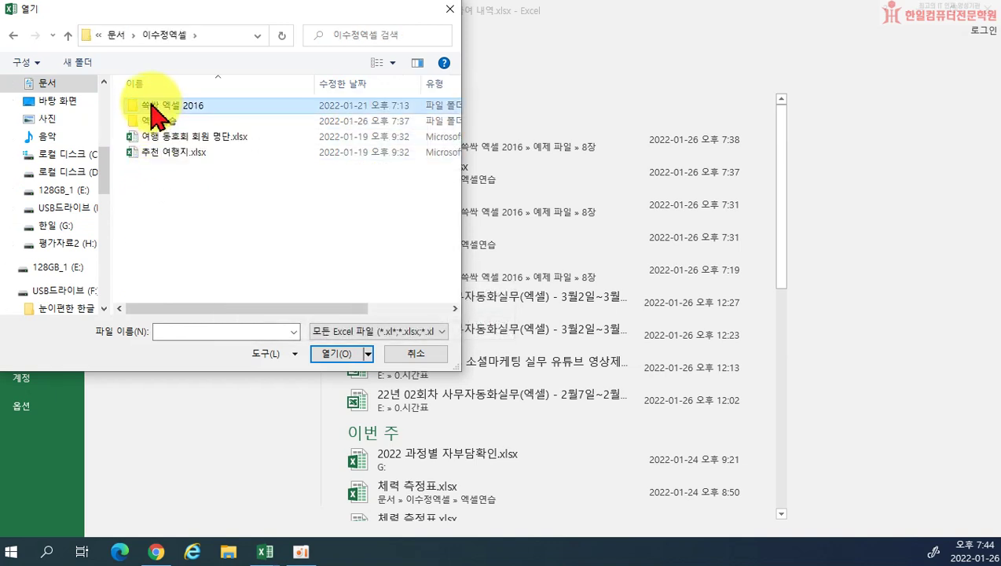
{"action": "double_click", "coordinate": [152, 108]}
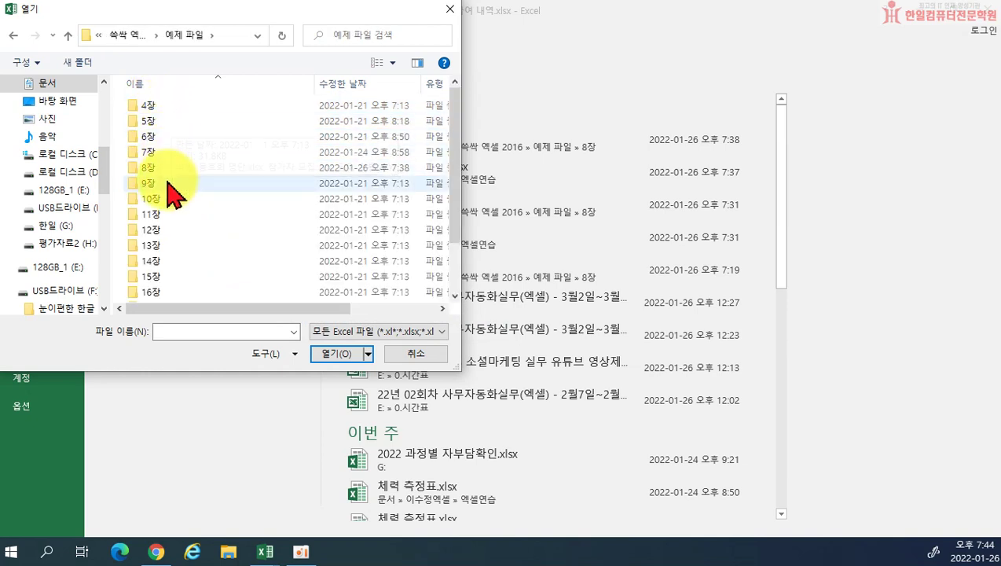
{"action": "double_click", "coordinate": [168, 182]}
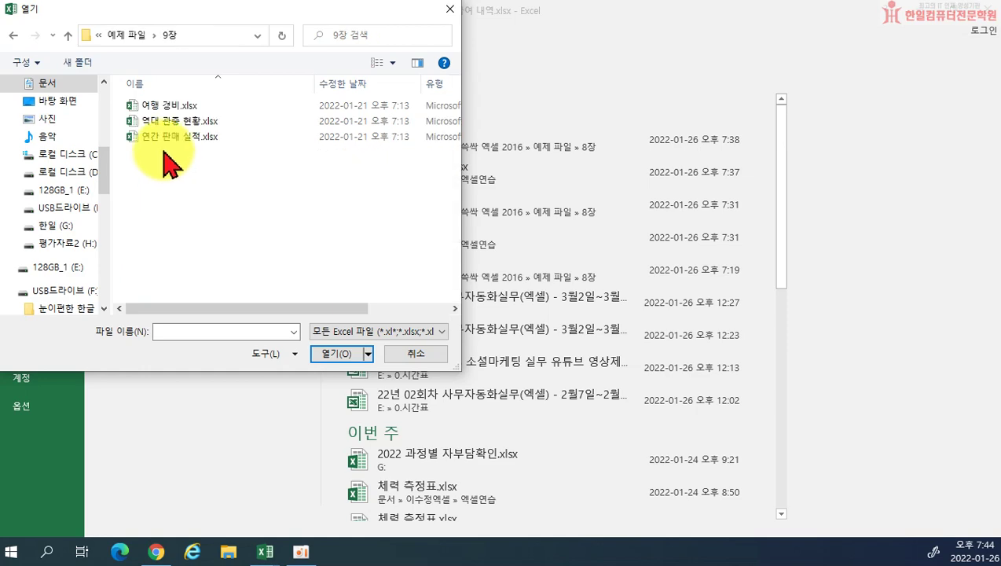
{"action": "double_click", "coordinate": [159, 108]}
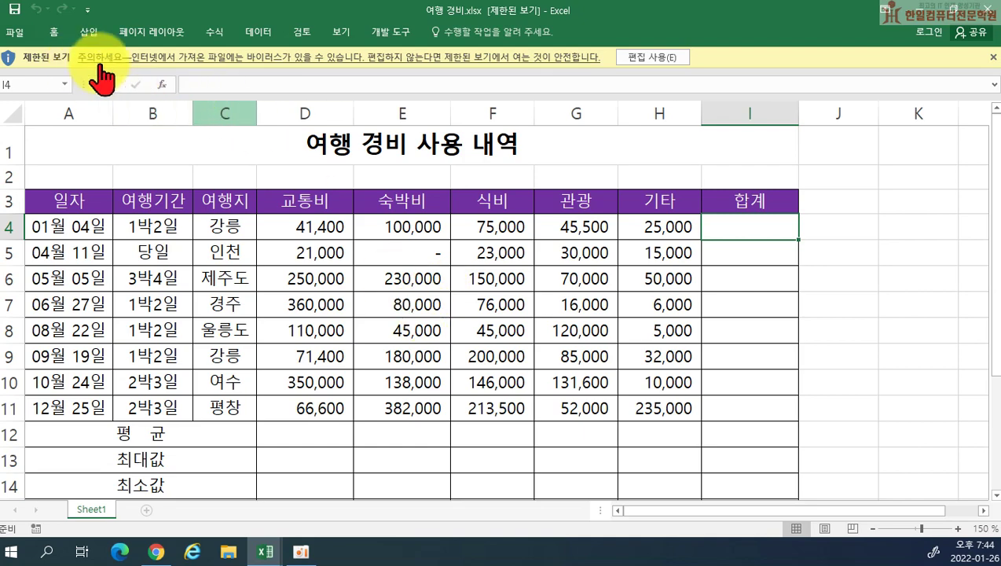
{"action": "left_click", "coordinate": [641, 63]}
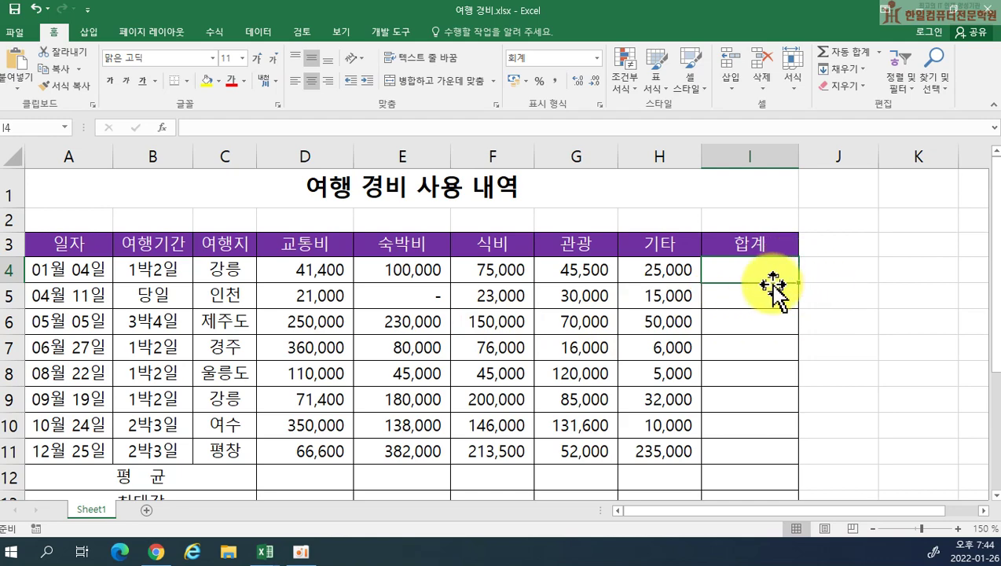
- Total the first trip's expenses in the 합계 column by entering =D4+E4+F4+G4+H4 in I4
{"action": "scroll", "coordinate": [770, 283], "scroll_direction": "down", "scroll_amount": 4}
{"action": "scroll", "coordinate": [778, 394], "scroll_direction": "up", "scroll_amount": 4}
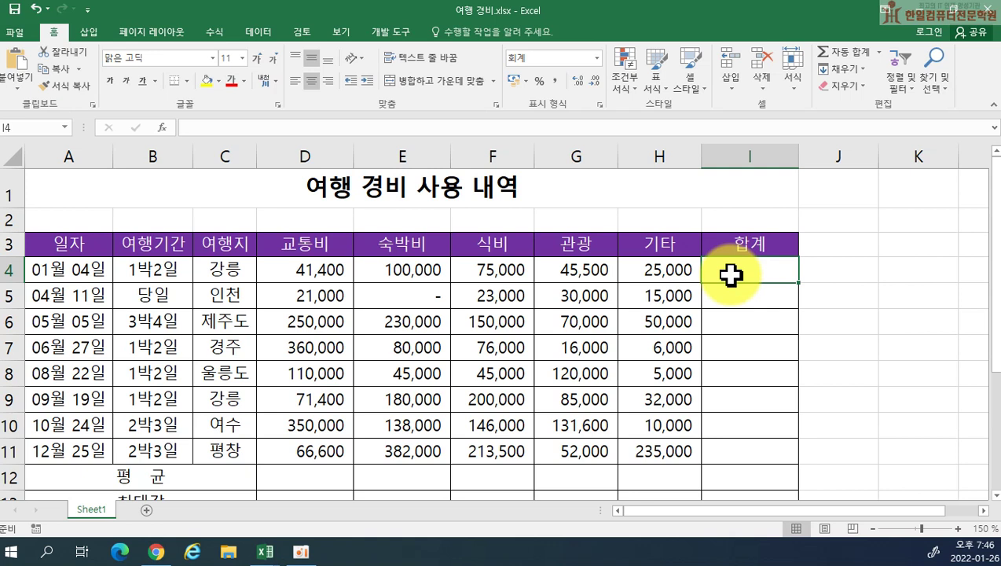
{"action": "type", "text": "="}
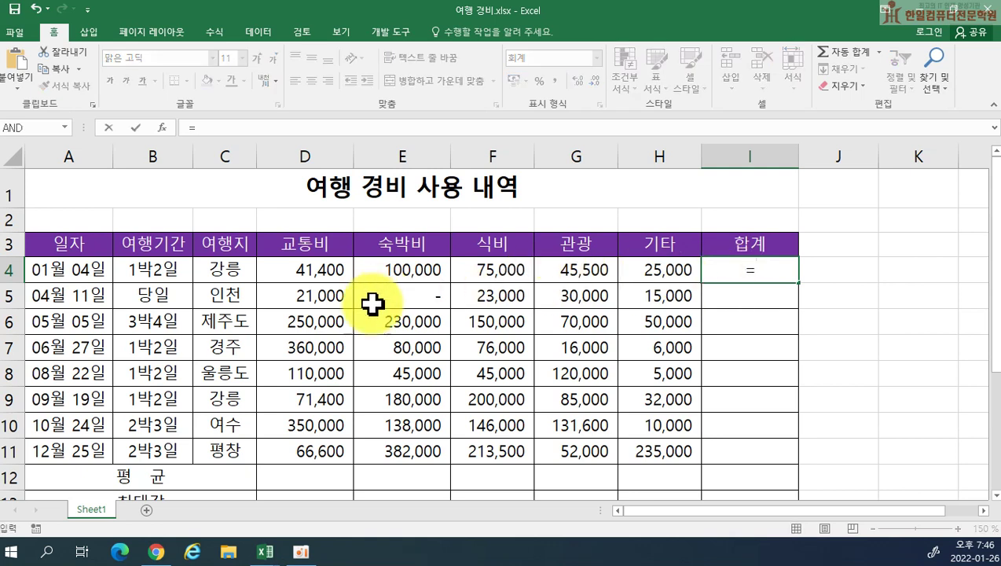
{"action": "left_click", "coordinate": [299, 270]}
{"action": "type", "text": "+"}
{"action": "left_click", "coordinate": [384, 267]}
{"action": "type", "text": "+"}
{"action": "left_click", "coordinate": [492, 265]}
{"action": "type", "text": "+"}
{"action": "left_click", "coordinate": [585, 268]}
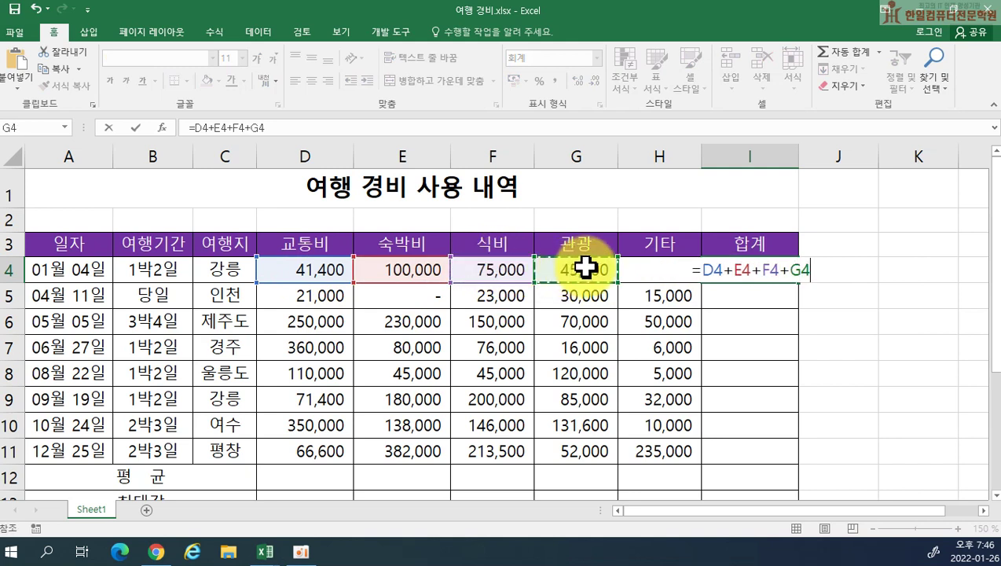
{"action": "type", "text": "+"}
{"action": "left_click", "coordinate": [633, 250]}
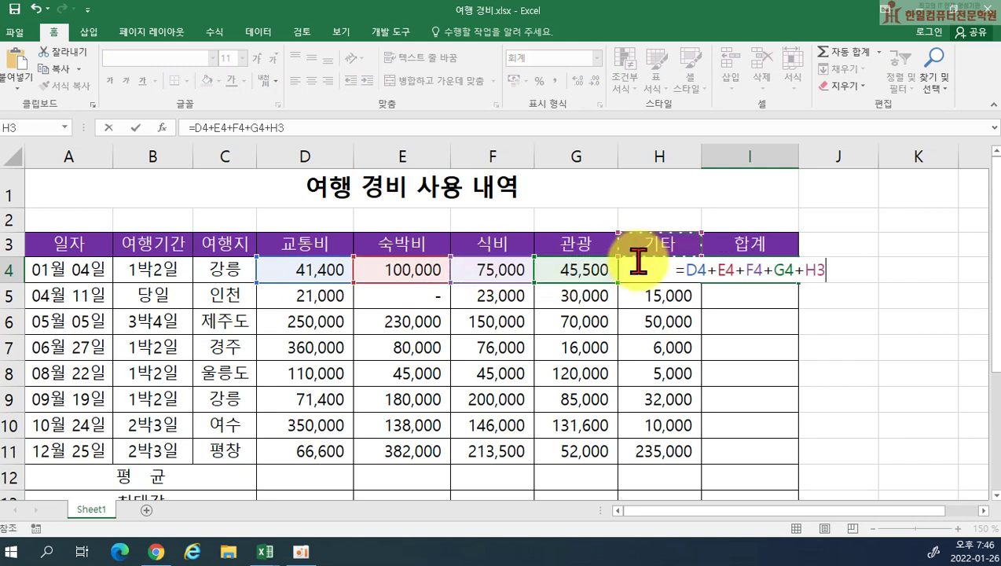
{"action": "key", "text": "Down"}
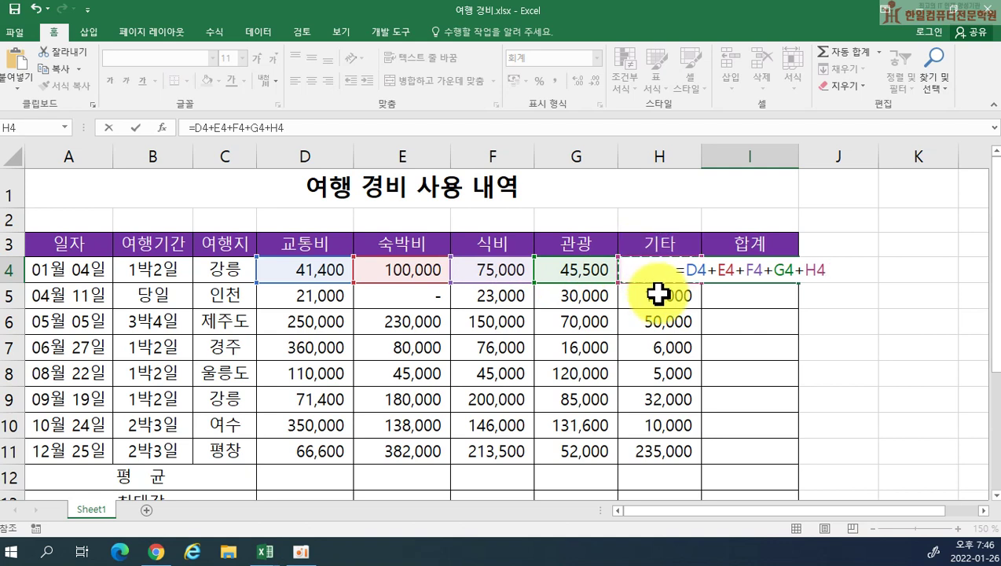
{"action": "key", "text": "Return"}
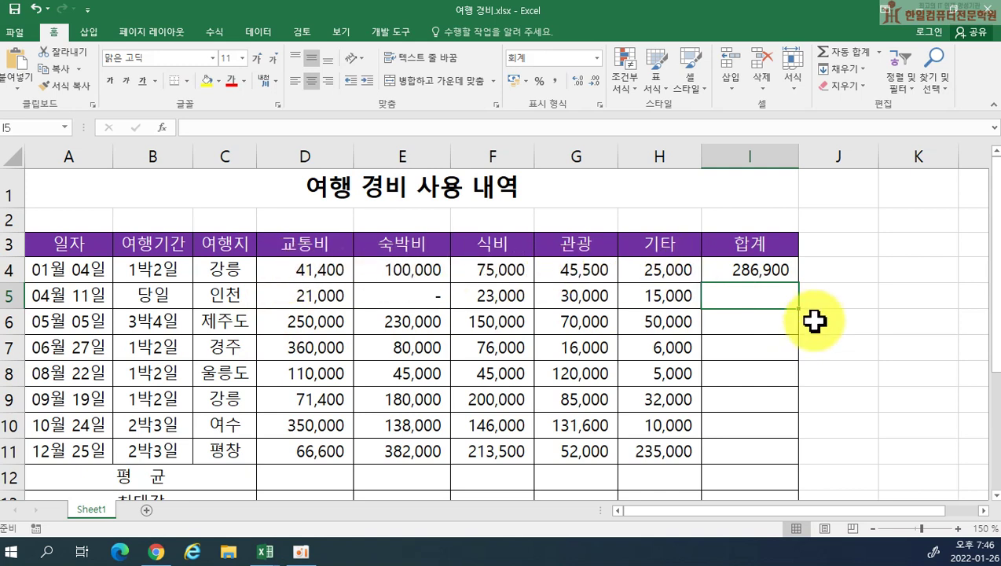
- Clear the cell-by-cell addition formula from I4
{"action": "left_click", "coordinate": [753, 266]}
{"action": "key", "text": "Delete"}
{"action": "left_click", "coordinate": [778, 354]}
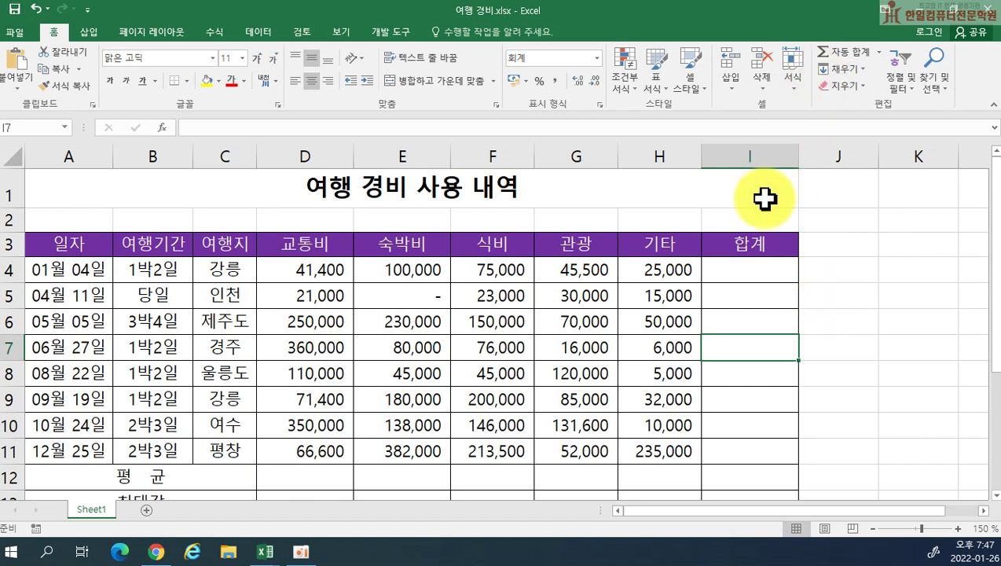
- Start a formula in I4, browse the suggested functions beginning with s and su, and choose SUM
{"action": "left_click", "coordinate": [742, 273]}
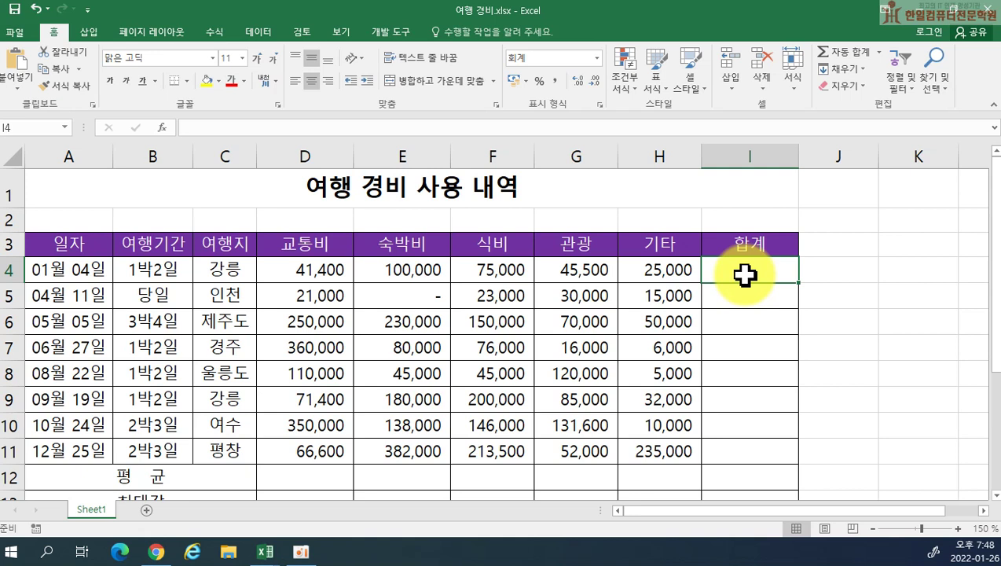
{"action": "type", "text": "="}
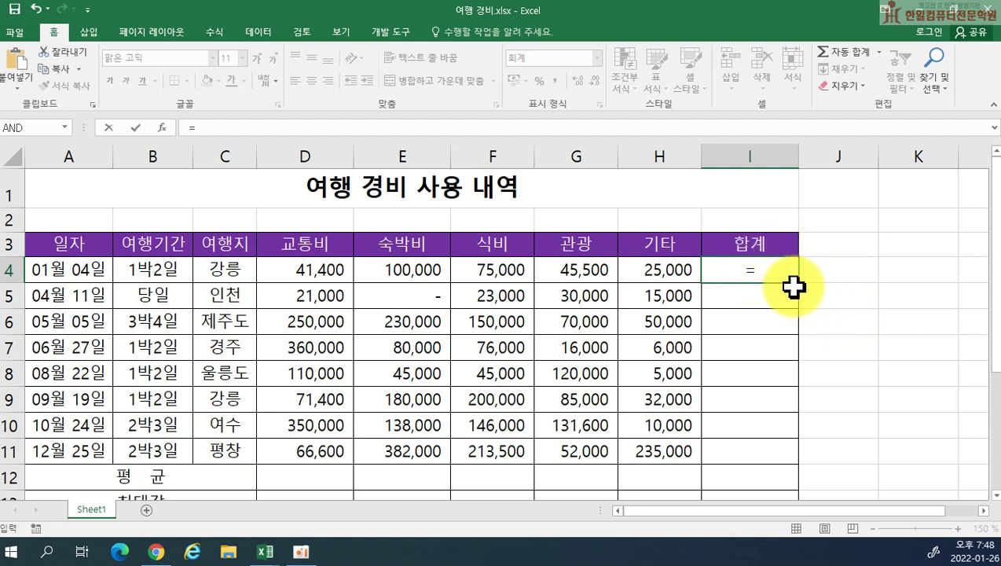
{"action": "type", "text": "sum"}
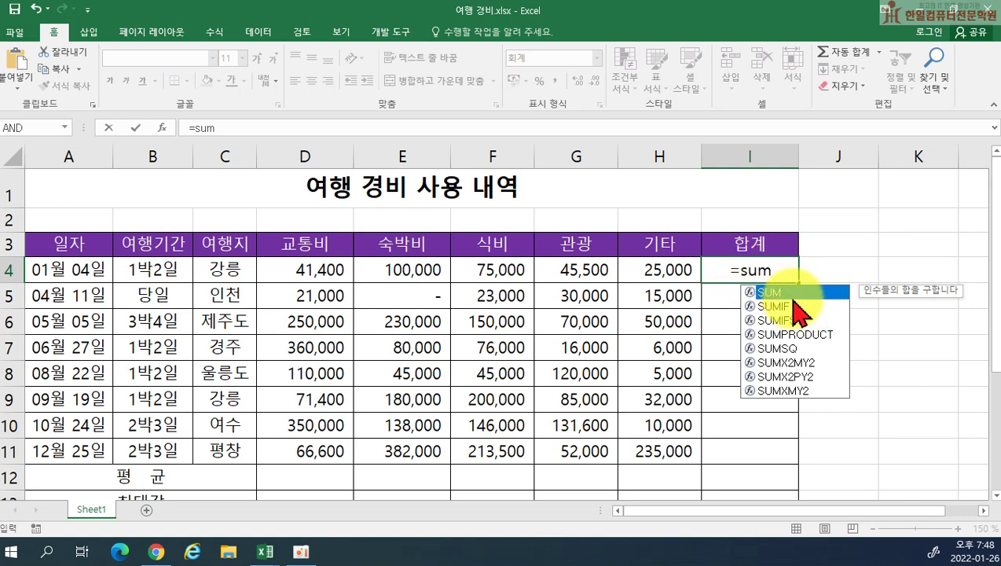
{"action": "key", "text": "BackSpace"}
{"action": "key", "text": "BackSpace"}
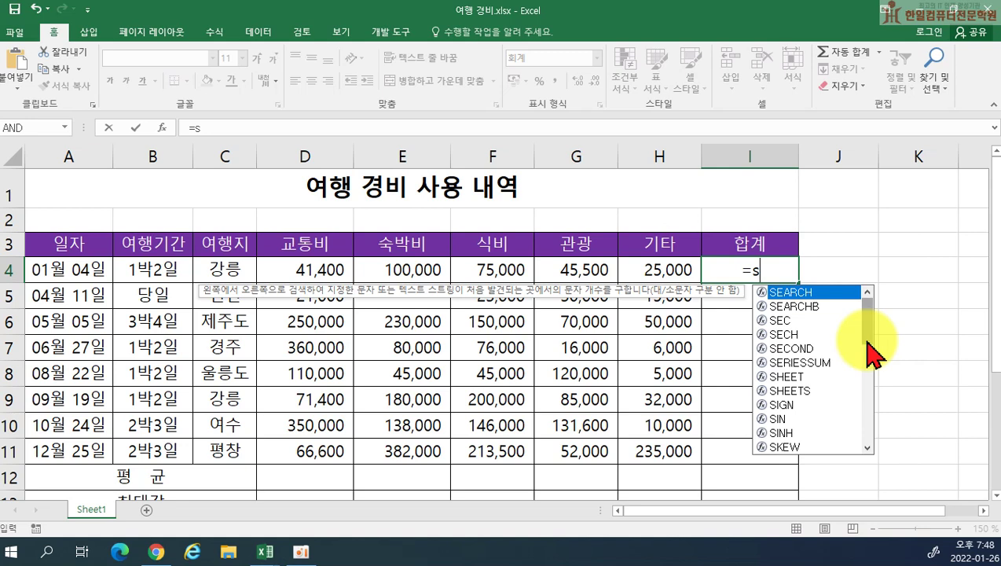
{"action": "key", "text": "Down"}
{"action": "key", "text": "Down"}
{"action": "key", "text": "Down"}
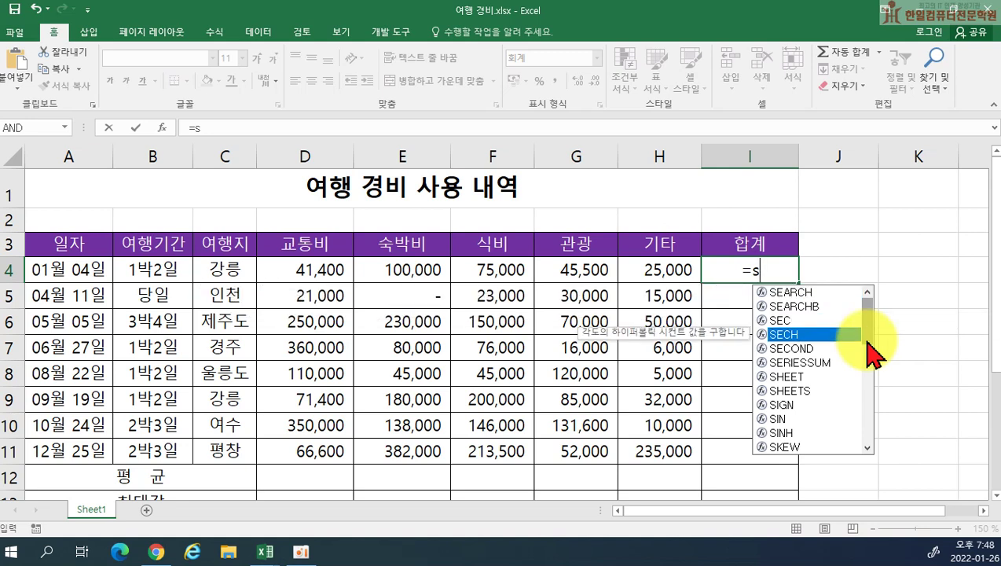
{"action": "key", "text": "Up"}
{"action": "key", "text": "Up"}
{"action": "type", "text": "u"}
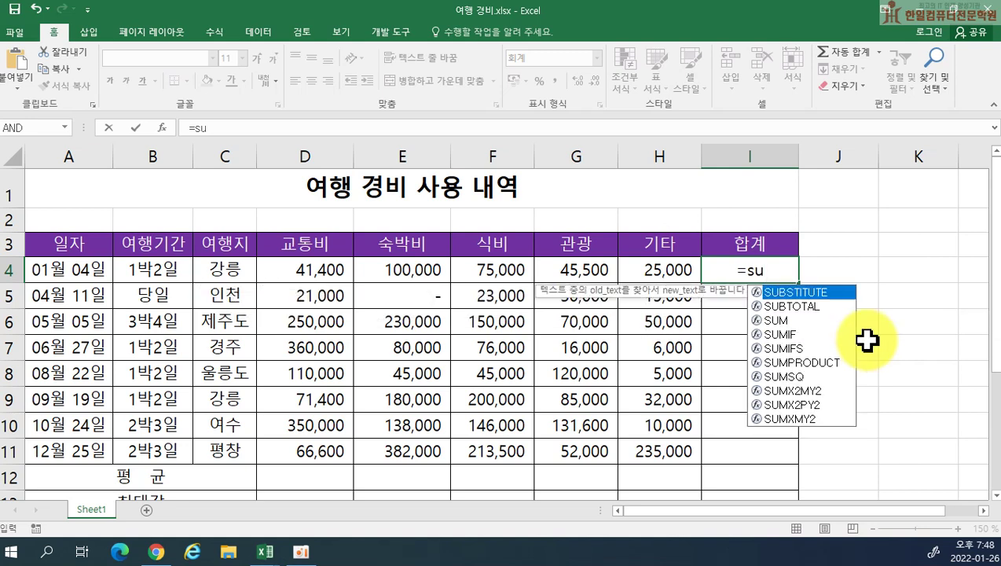
{"action": "key", "text": "Down"}
{"action": "key", "text": "Down"}
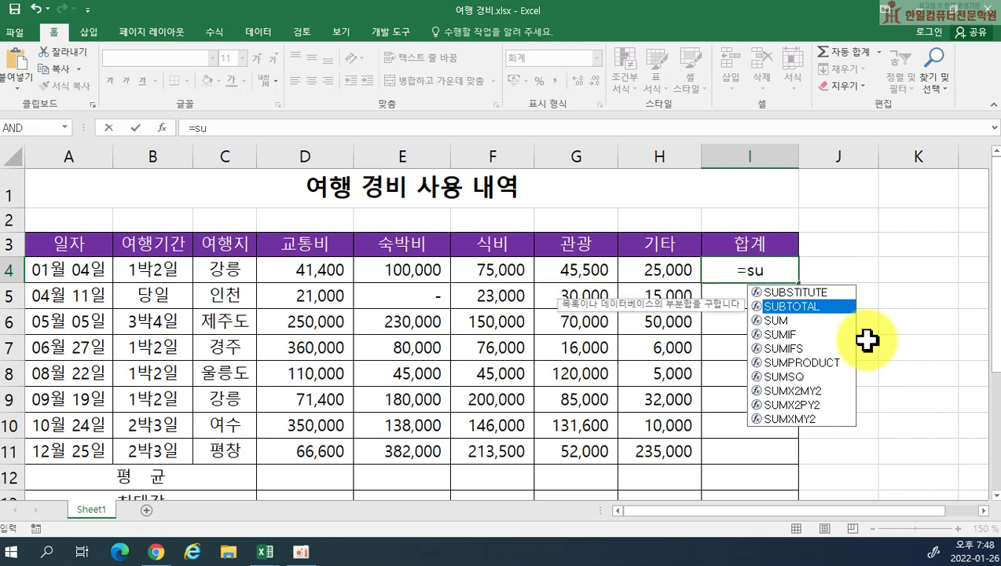
{"action": "double_click", "coordinate": [821, 320]}
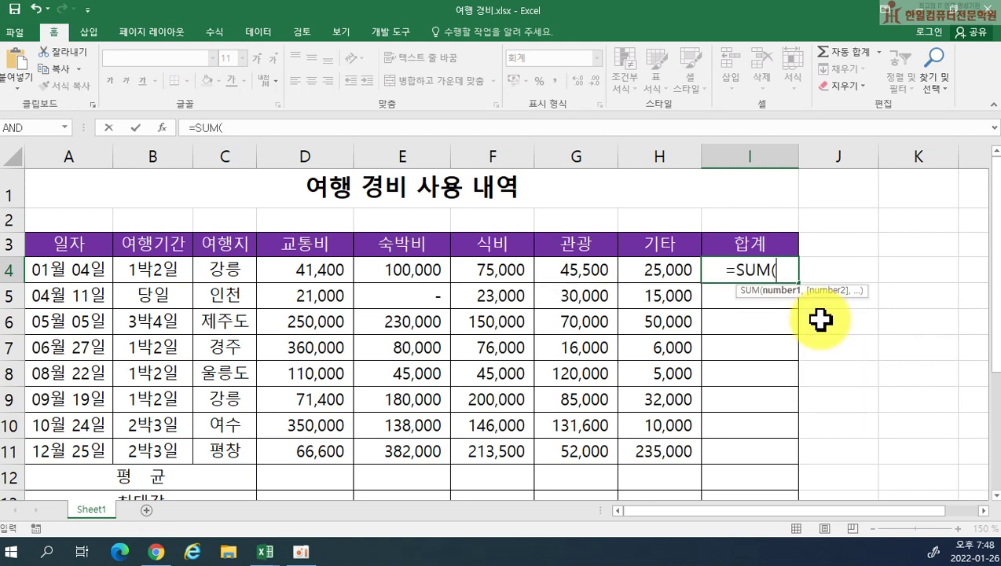
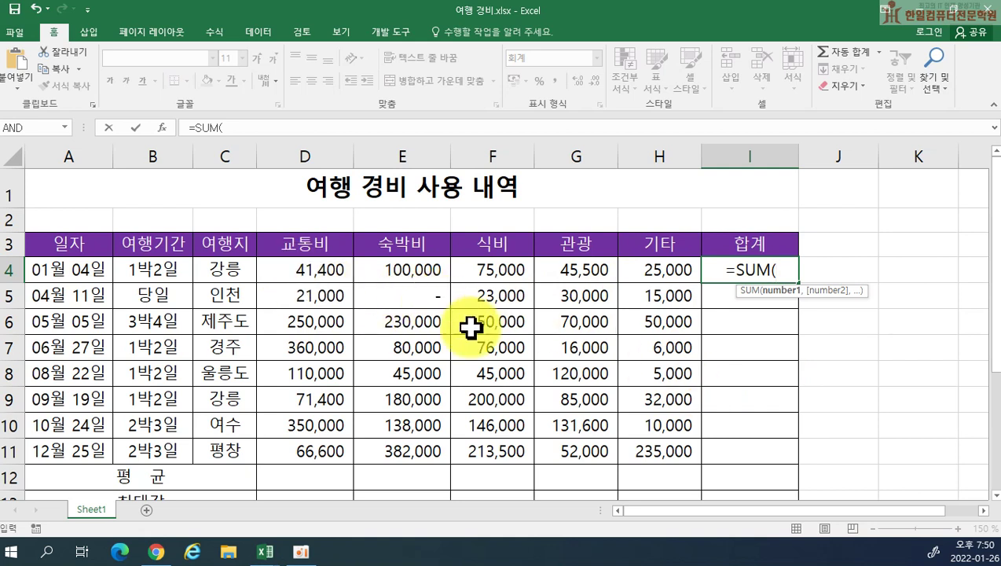
- Complete the formula in I4 as =SUM(D4:H4), selecting the 교통비 to 기타 cells of row 4 as its range
{"action": "left_click_drag", "start_coordinate": [303, 269], "coordinate": [649, 269]}
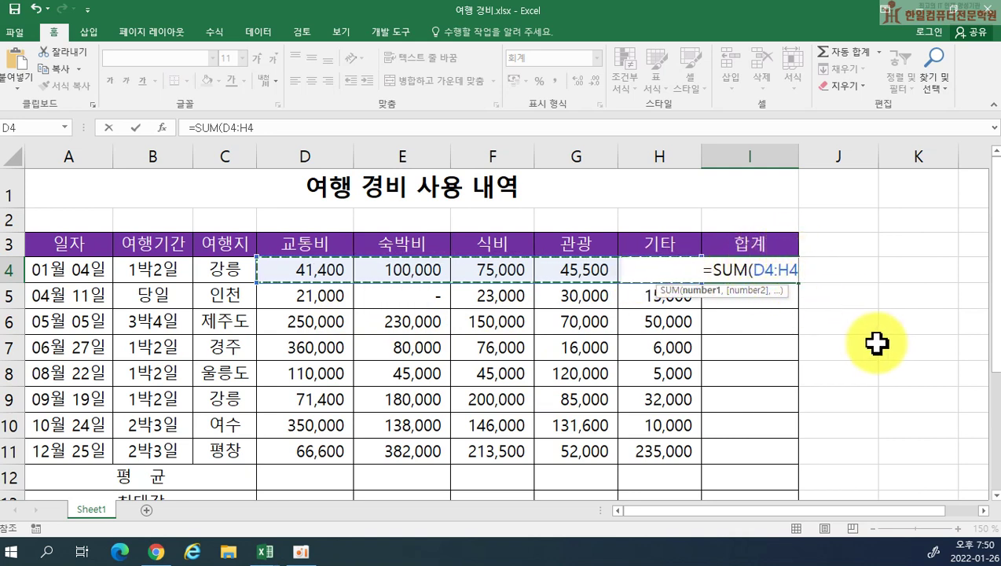
{"action": "type", "text": ")"}
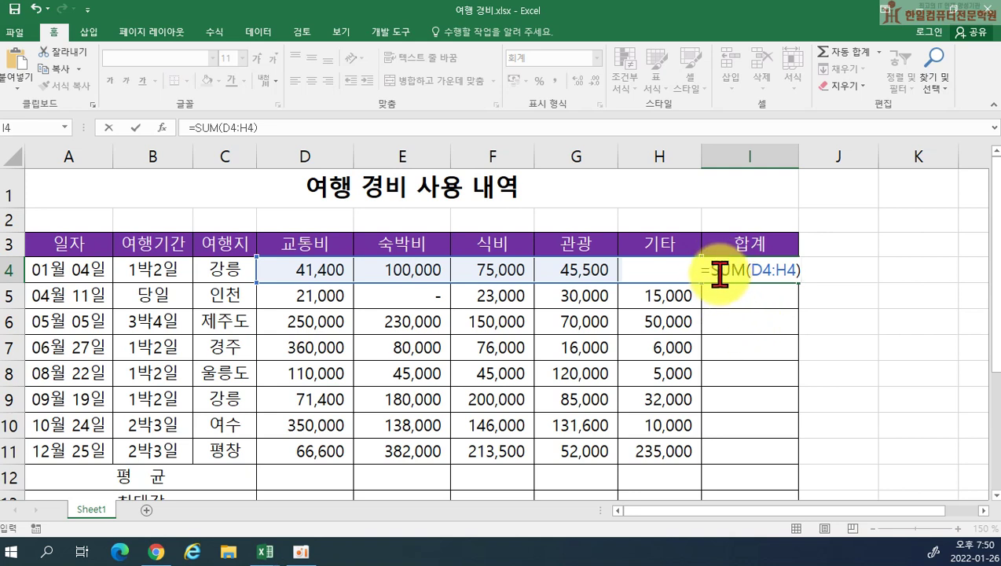
{"action": "left_click", "coordinate": [786, 275]}
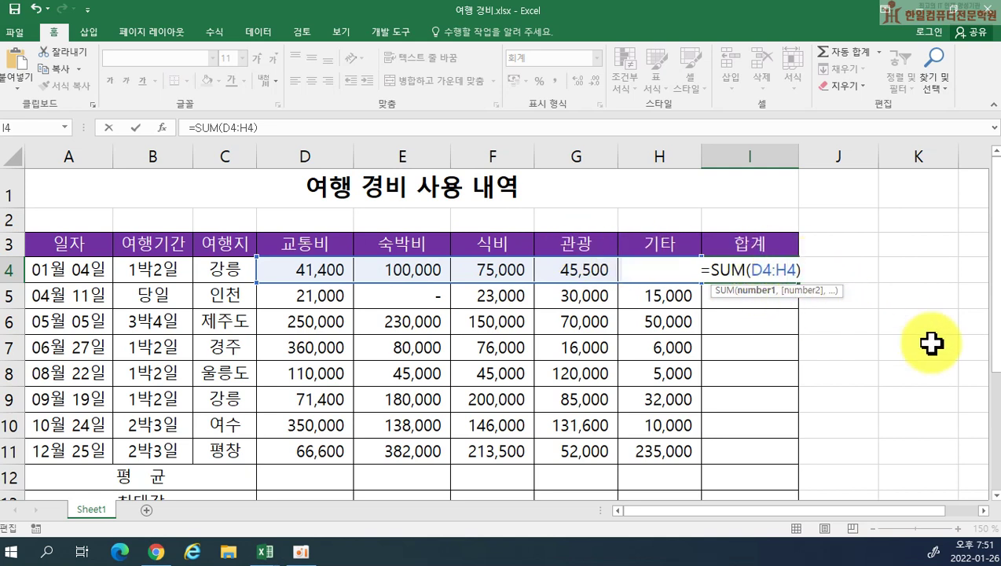
{"action": "key", "text": "Left"}
{"action": "key", "text": "Return"}
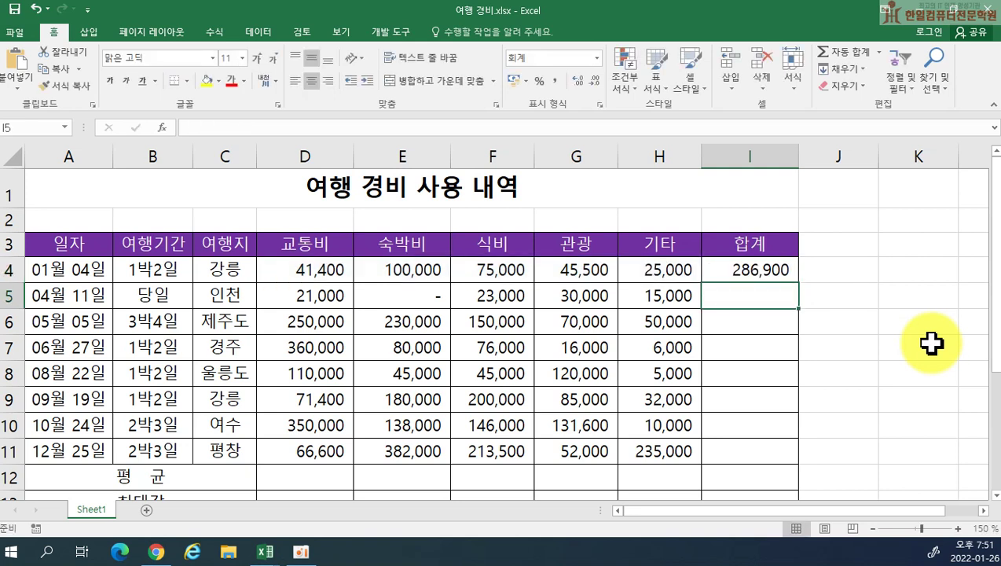
- Clear the SUM formula from I4 and try AutoSum on D4:H4 there, cancelling the entry
{"action": "left_click", "coordinate": [755, 267]}
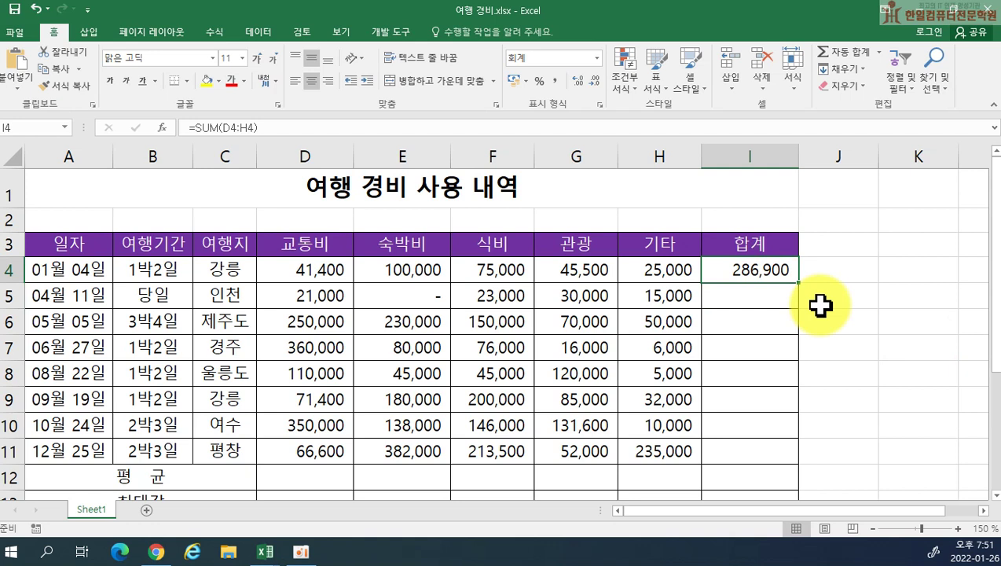
{"action": "key", "text": "Delete"}
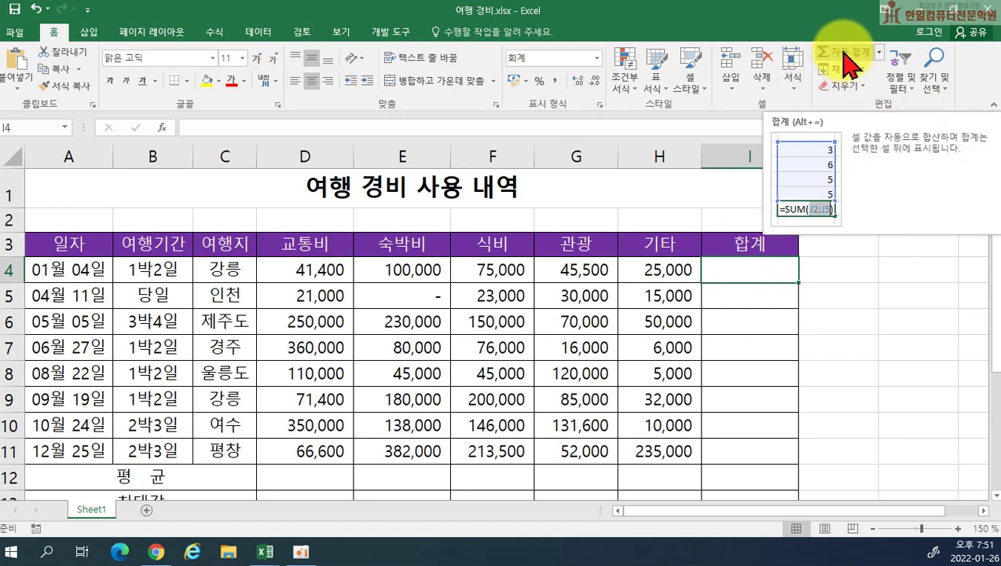
{"action": "left_click", "coordinate": [847, 59]}
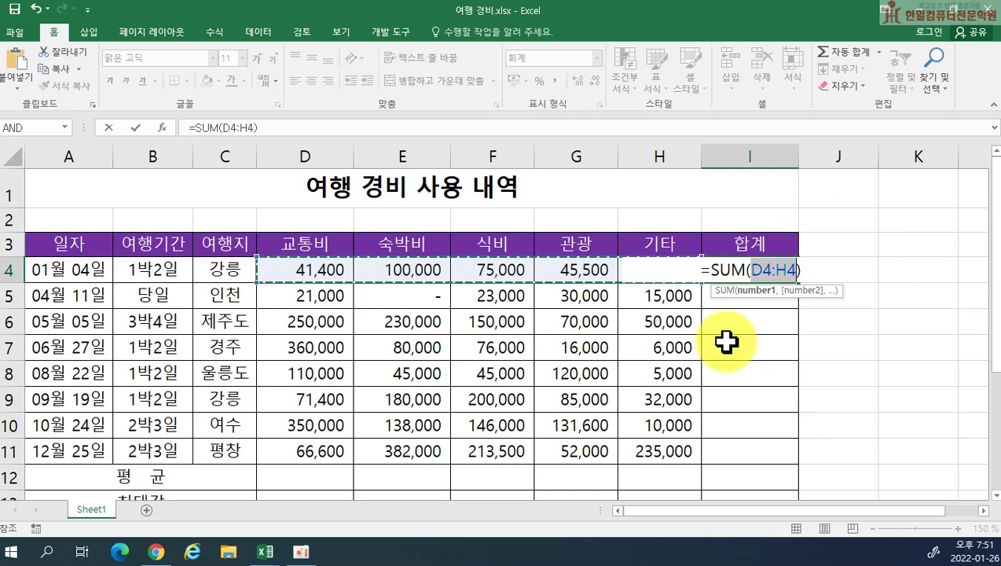
{"action": "key", "text": "Escape"}
{"action": "key", "text": "ctrl+z"}
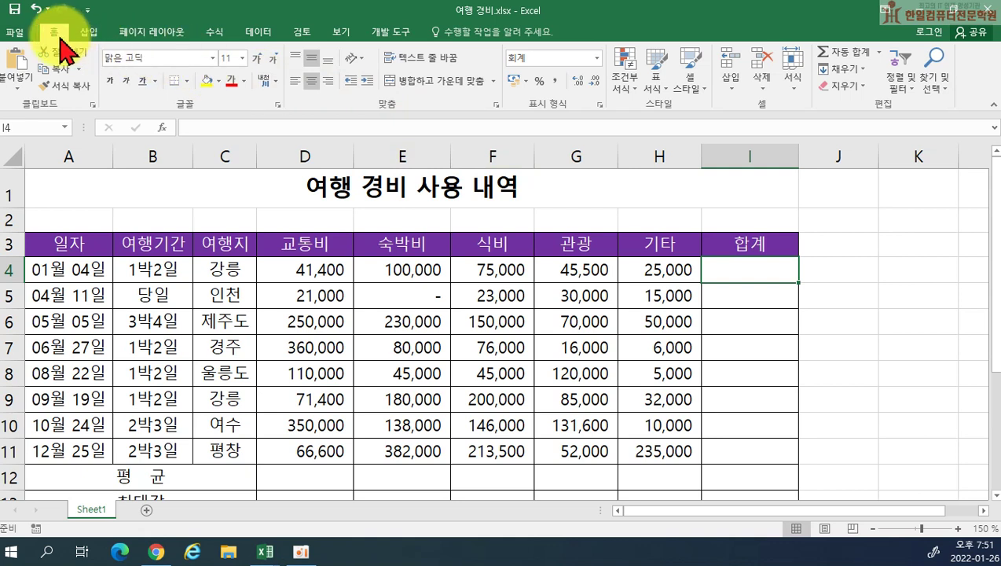
- Total D4:H4 in I4 with AutoSum and fill the formula down the 합계 column to I11
{"action": "left_click", "coordinate": [855, 53]}
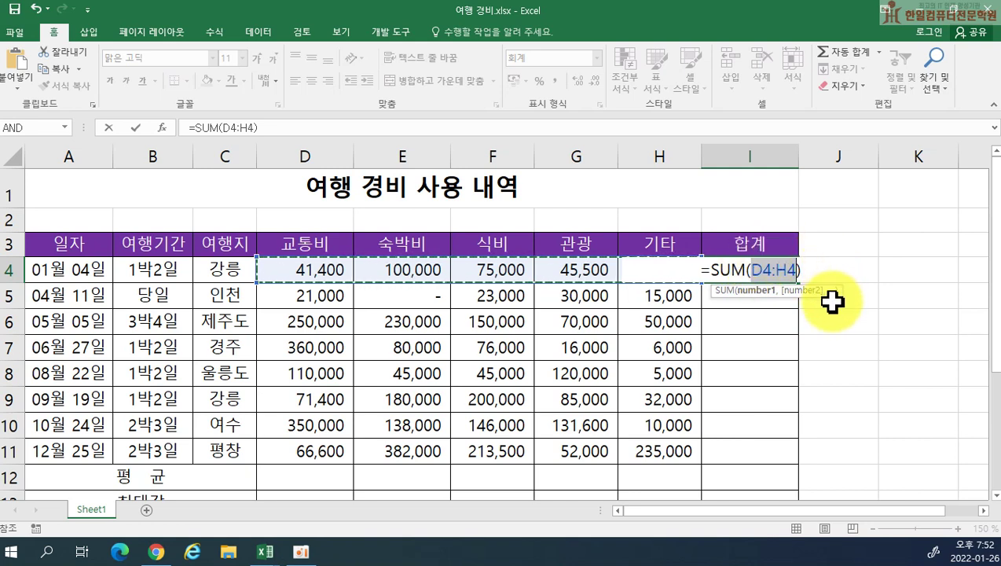
{"action": "key", "text": "Return"}
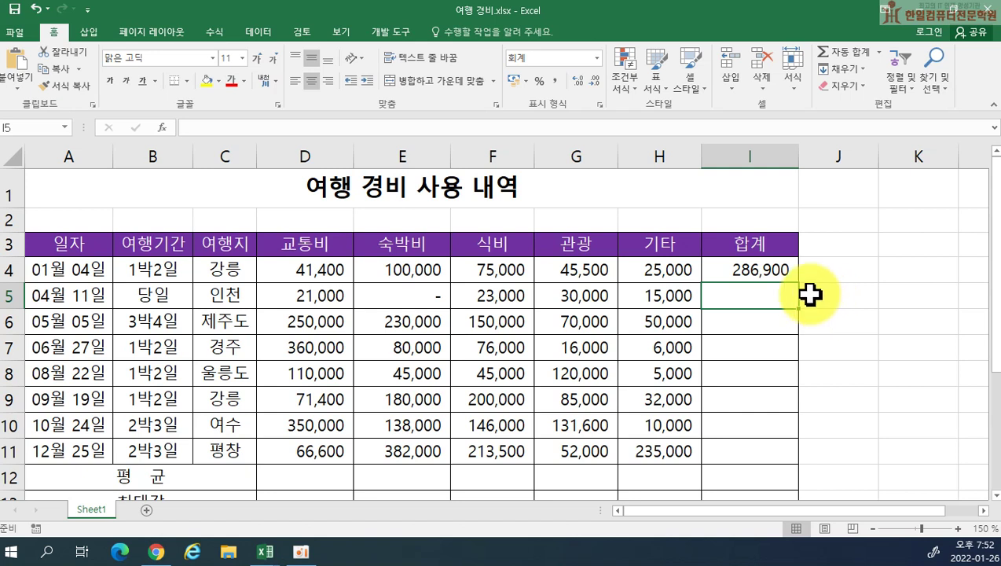
{"action": "left_click", "coordinate": [758, 271]}
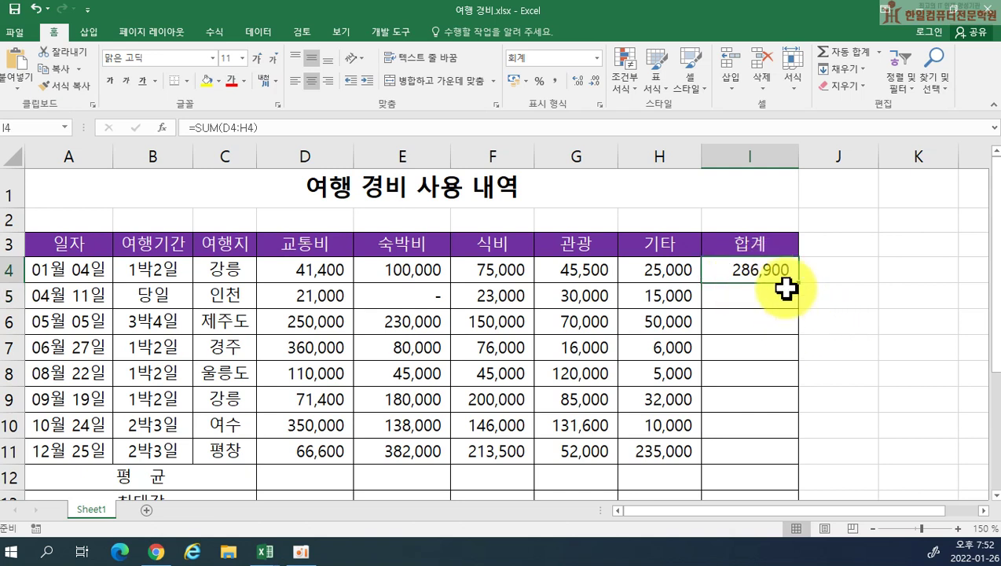
{"action": "left_click_drag", "start_coordinate": [799, 283], "coordinate": [799, 455]}
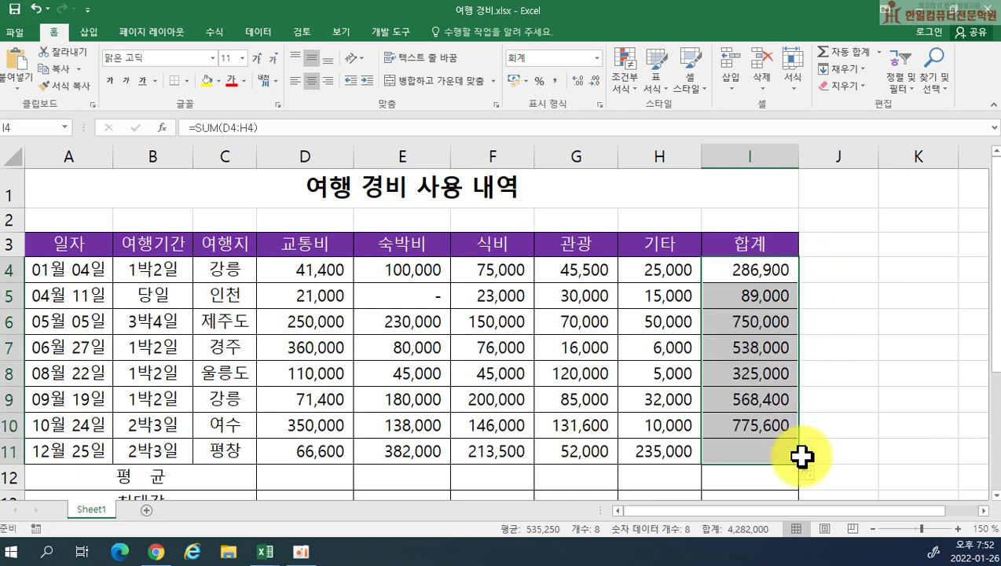
- Check the SUM ranges of the filled 합계 formulas in I5 through I8
{"action": "double_click", "coordinate": [752, 299]}
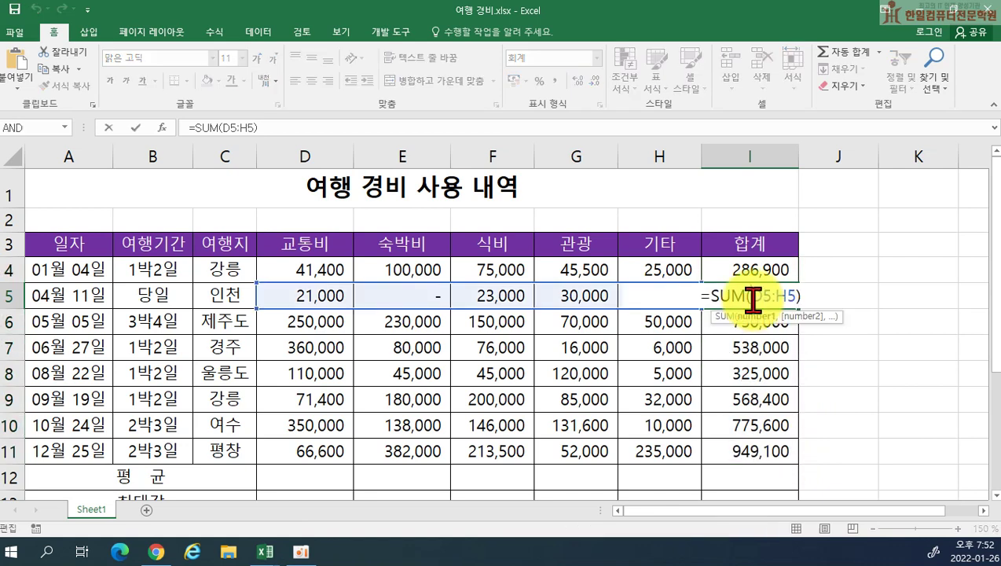
{"action": "key", "text": "Return"}
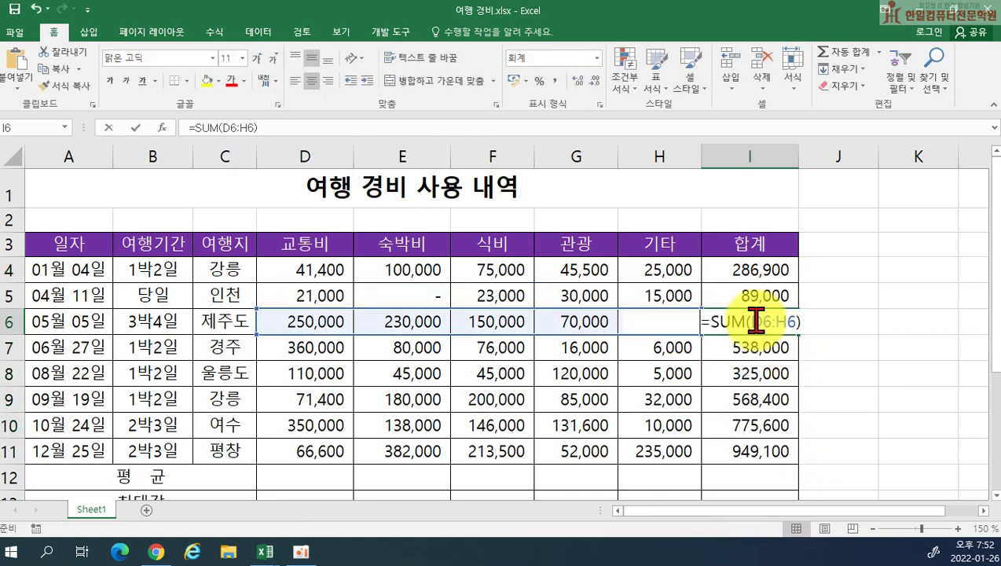
{"action": "double_click", "coordinate": [760, 319]}
{"action": "key", "text": "Return"}
{"action": "double_click", "coordinate": [760, 350]}
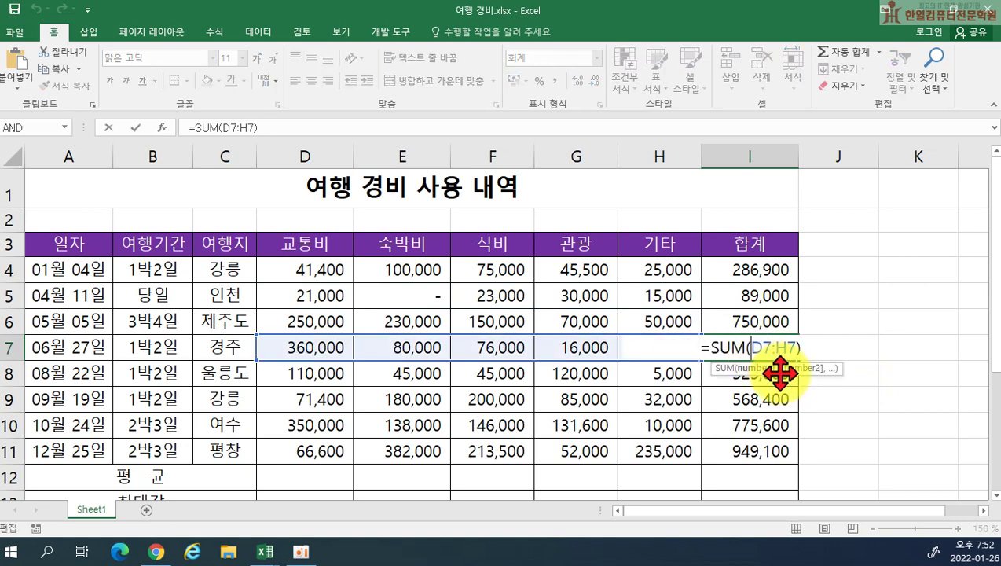
{"action": "key", "text": "Return"}
{"action": "double_click", "coordinate": [746, 374]}
{"action": "key", "text": "Return"}
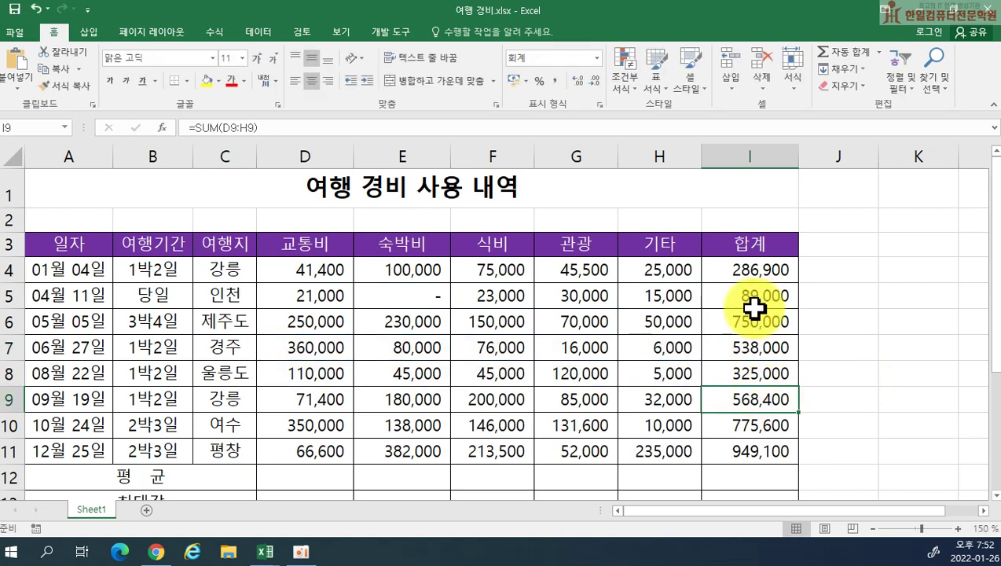
- Clear the 합계 cells I4:I11 and refill them all at once by applying AutoSum to D4:I11
{"action": "left_click_drag", "start_coordinate": [744, 267], "coordinate": [756, 447]}
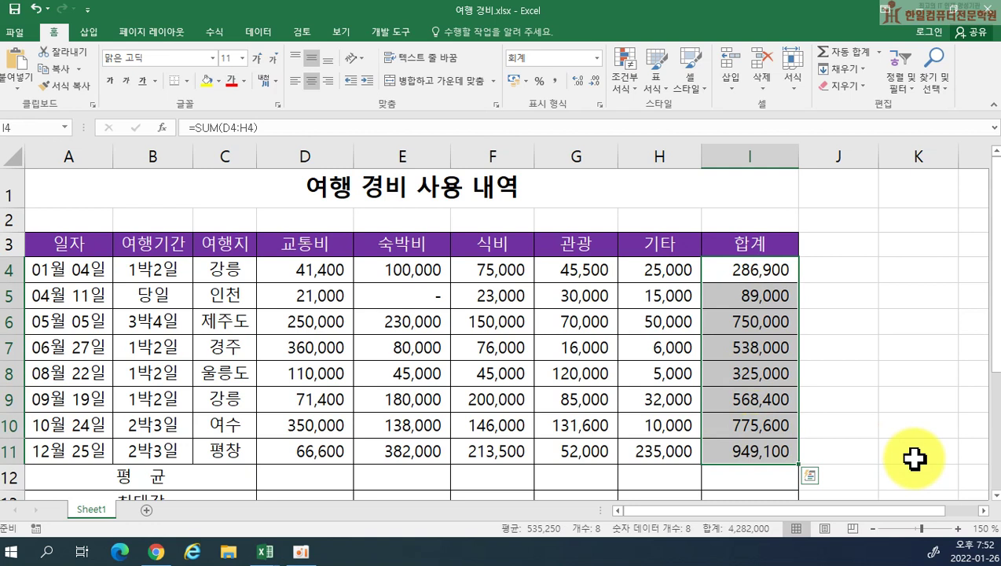
{"action": "key", "text": "Delete"}
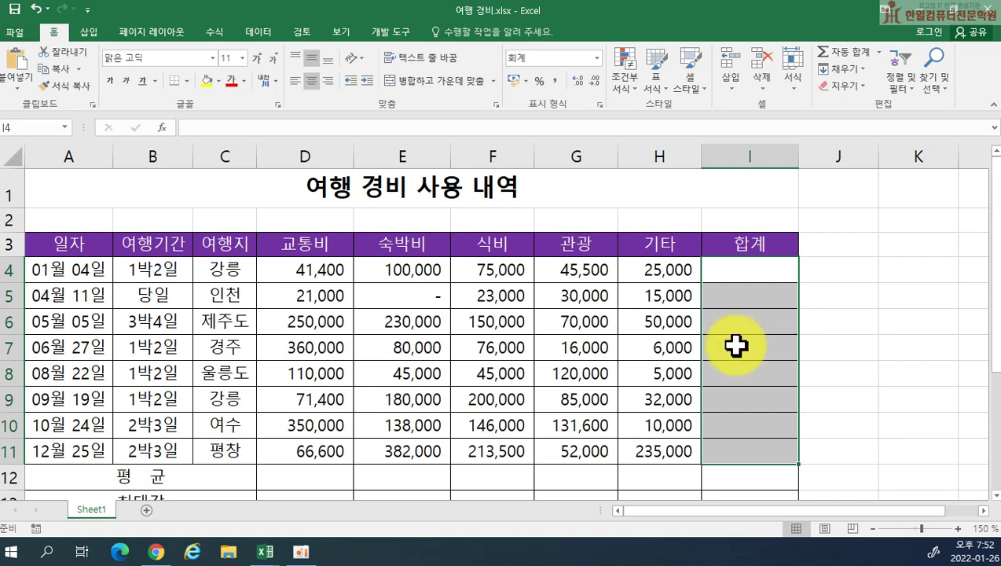
{"action": "left_click", "coordinate": [275, 268]}
{"action": "left_click_drag", "start_coordinate": [275, 268], "coordinate": [744, 450]}
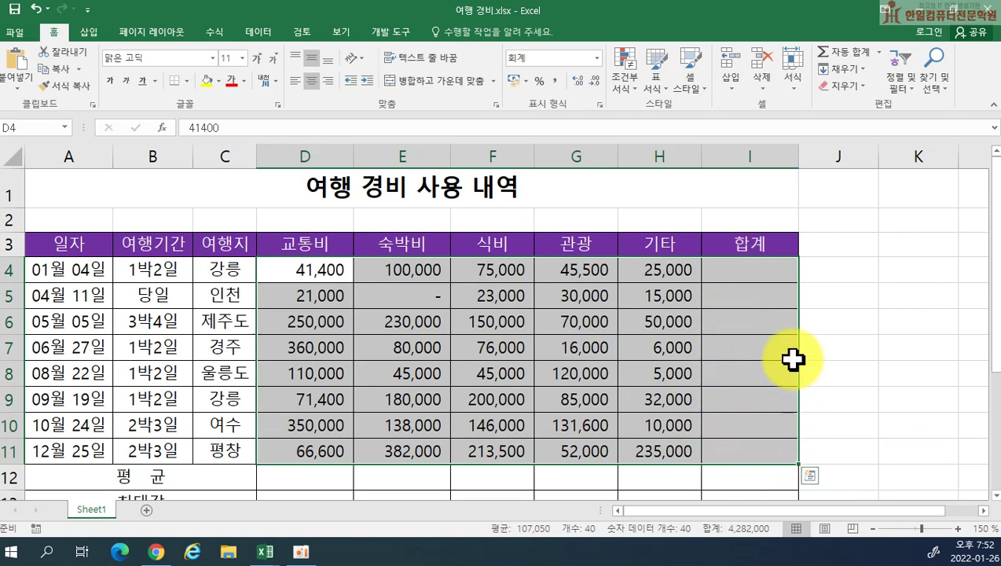
{"action": "left_click_drag", "start_coordinate": [345, 275], "coordinate": [740, 448]}
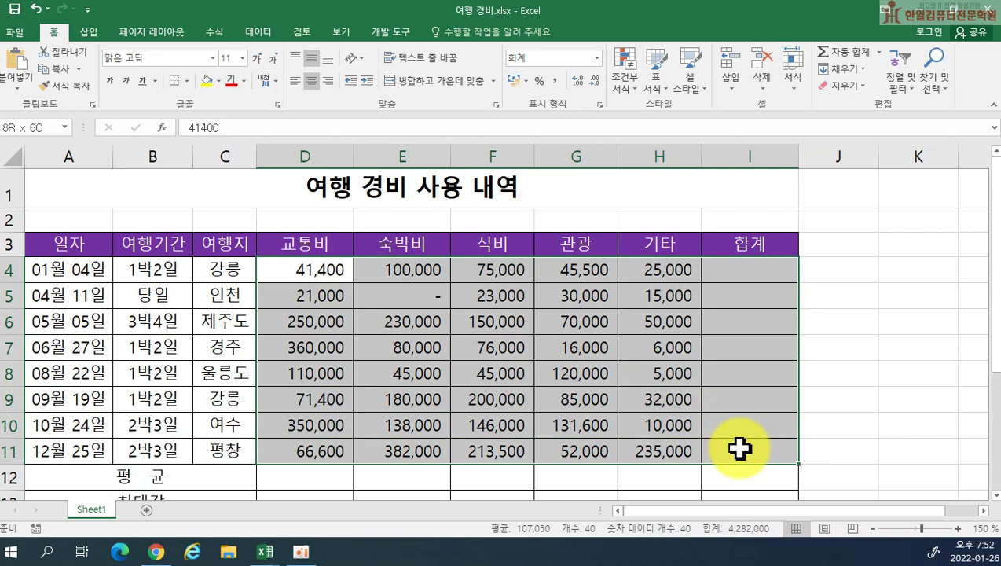
{"action": "left_click", "coordinate": [841, 55]}
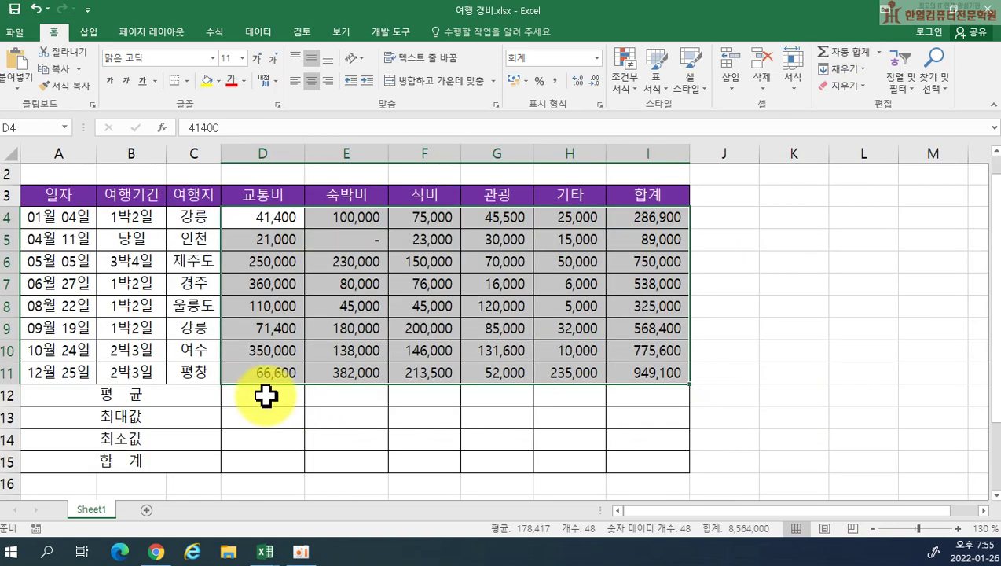
- Calculate the 교통비 average in D12 with the AutoSum average function over D4:D11
{"action": "left_click", "coordinate": [266, 396]}
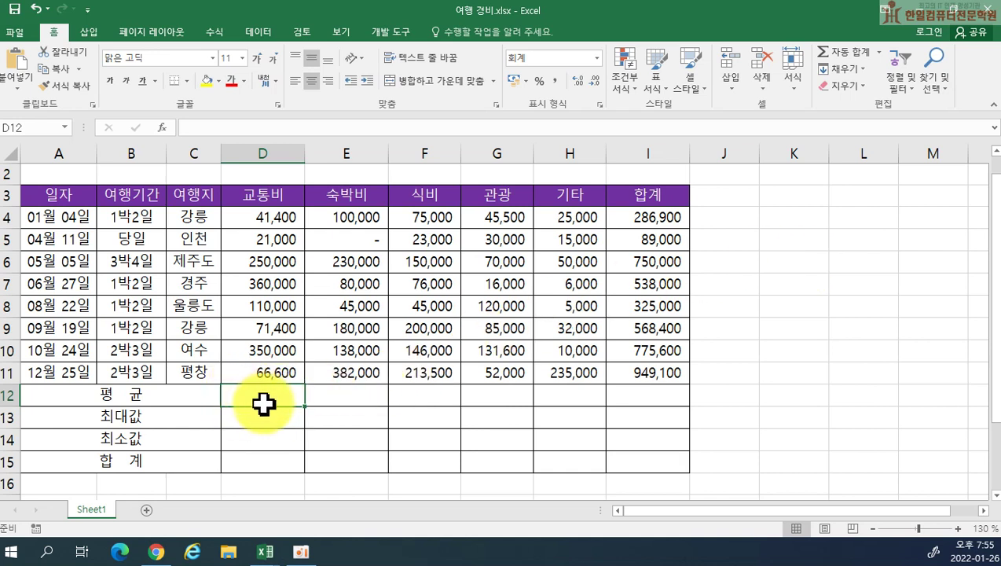
{"action": "left_click", "coordinate": [879, 55]}
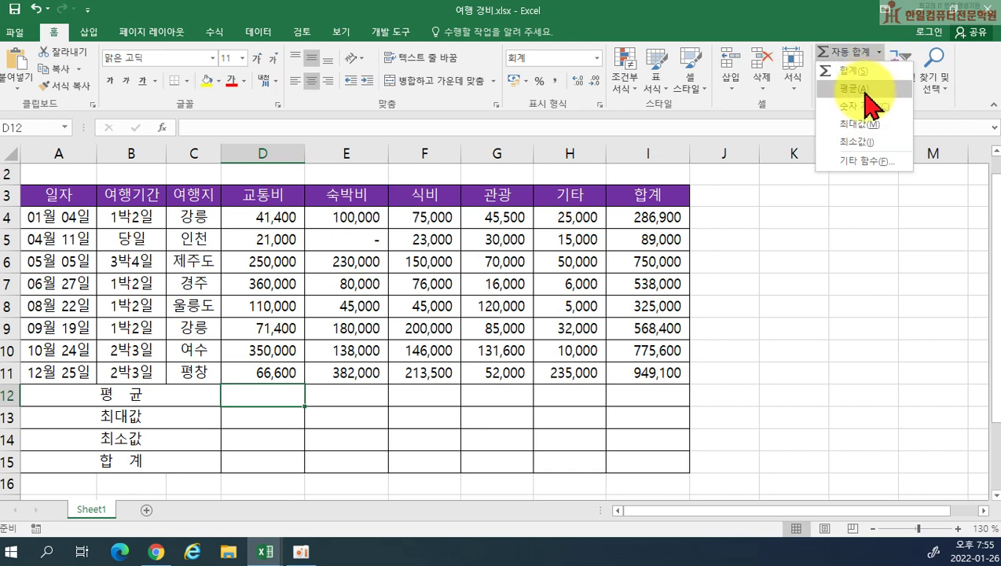
{"action": "left_click", "coordinate": [864, 89]}
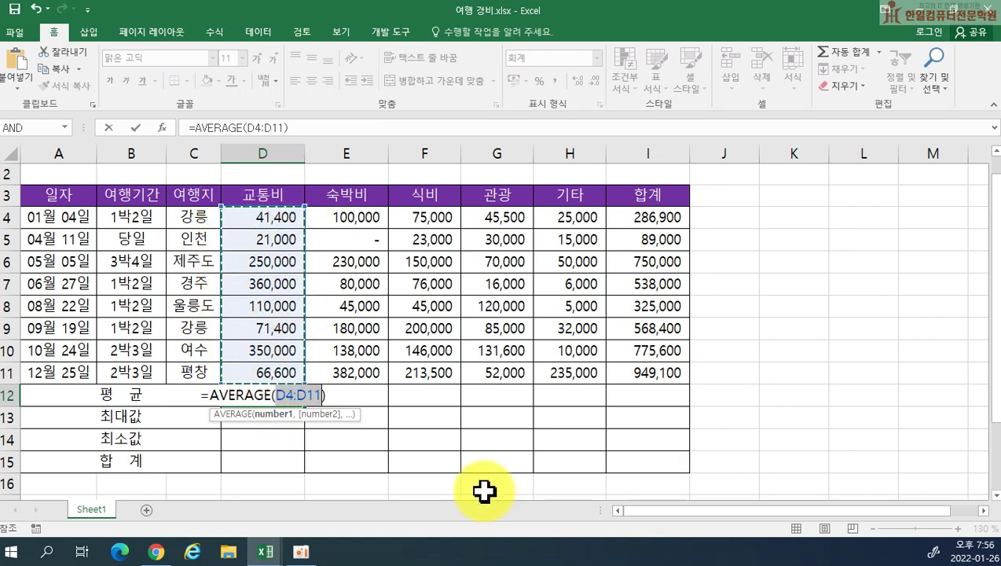
{"action": "key", "text": "Return"}
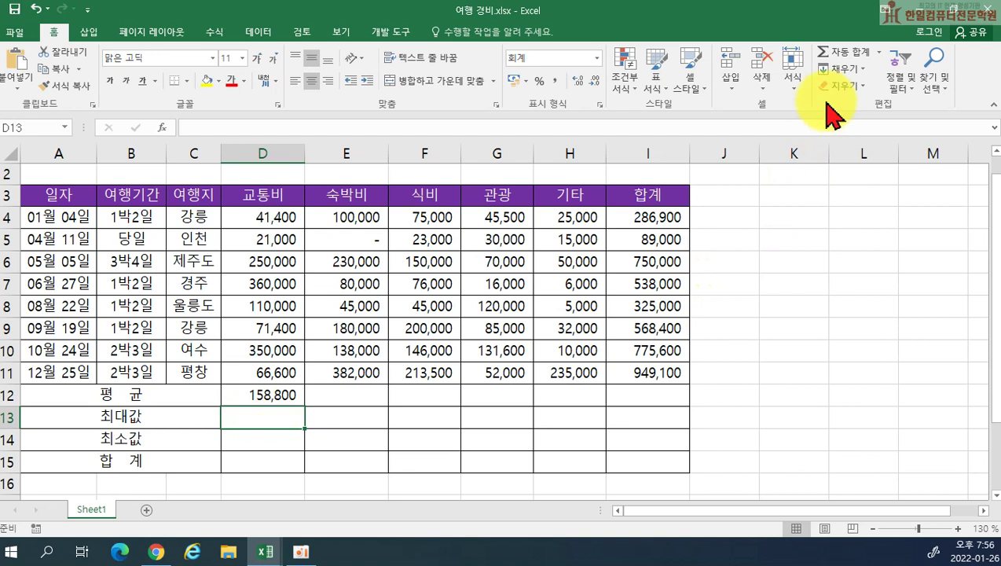
- Find the highest 교통비 in D13 with the MAX function, correcting its range to D4:D11
{"action": "left_click", "coordinate": [878, 53]}
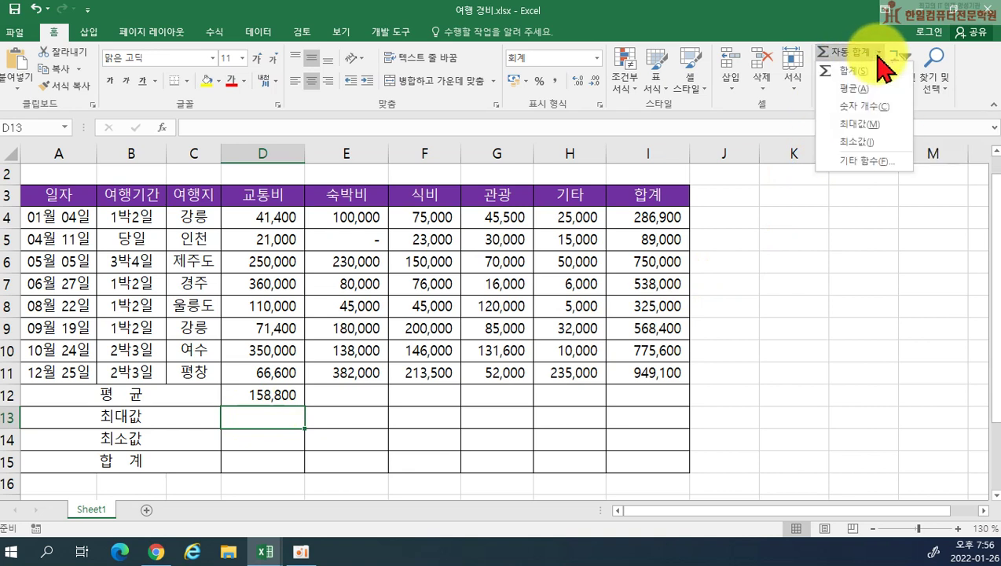
{"action": "left_click", "coordinate": [860, 124]}
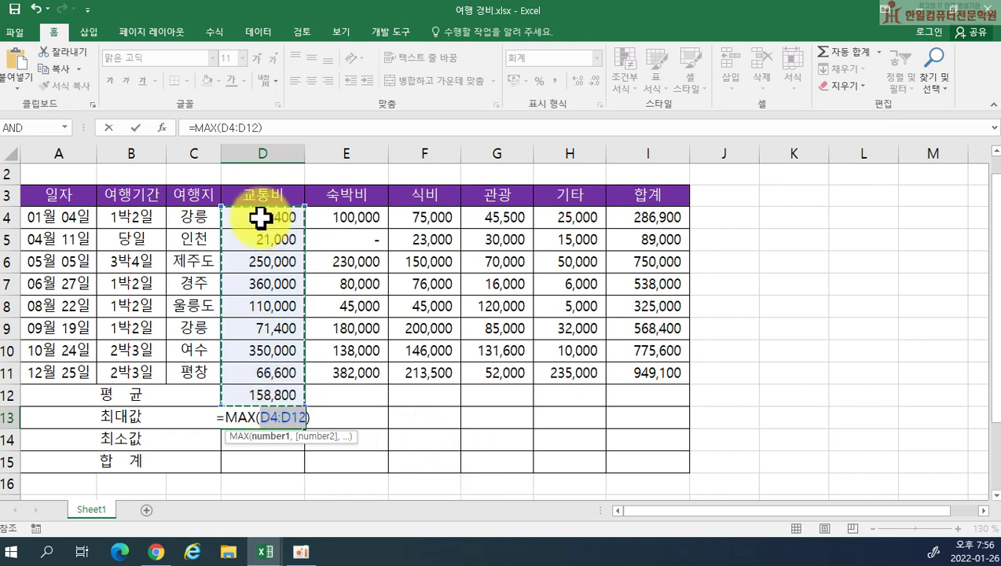
{"action": "left_click_drag", "start_coordinate": [260, 217], "coordinate": [264, 367]}
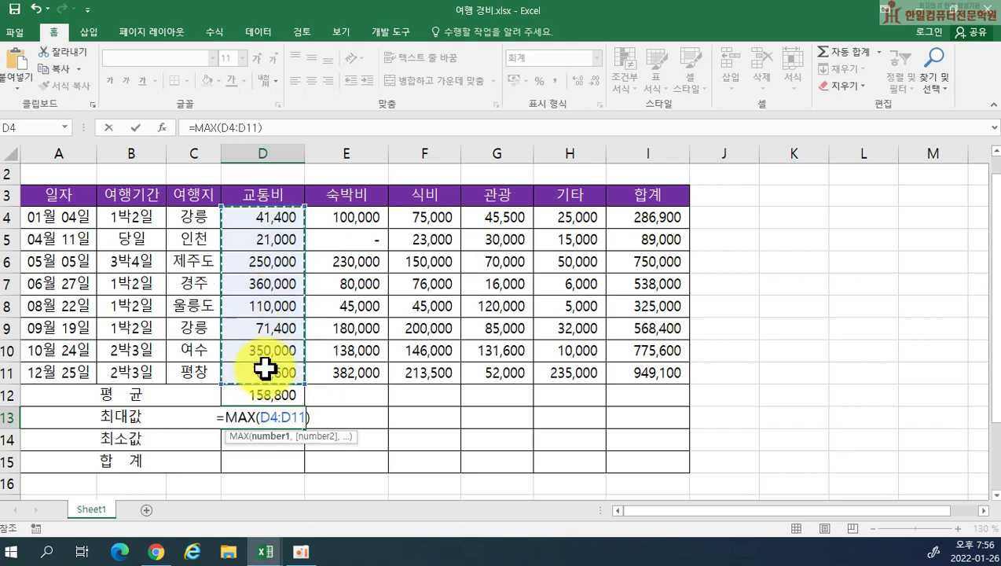
{"action": "key", "text": "Return"}
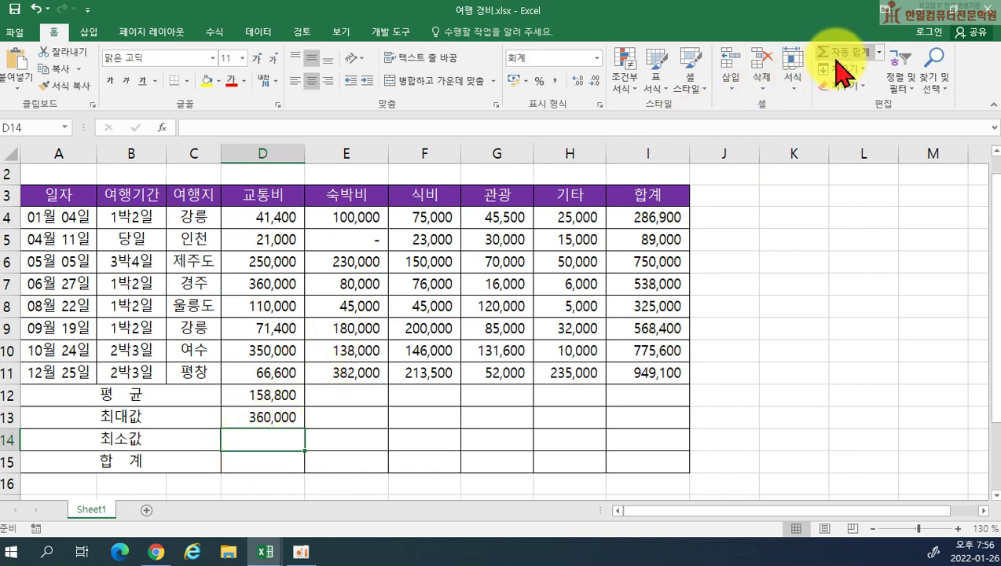
- Find the lowest 교통비 in D14 with the MIN function, correcting its range to D4:D11
{"action": "left_click", "coordinate": [879, 54]}
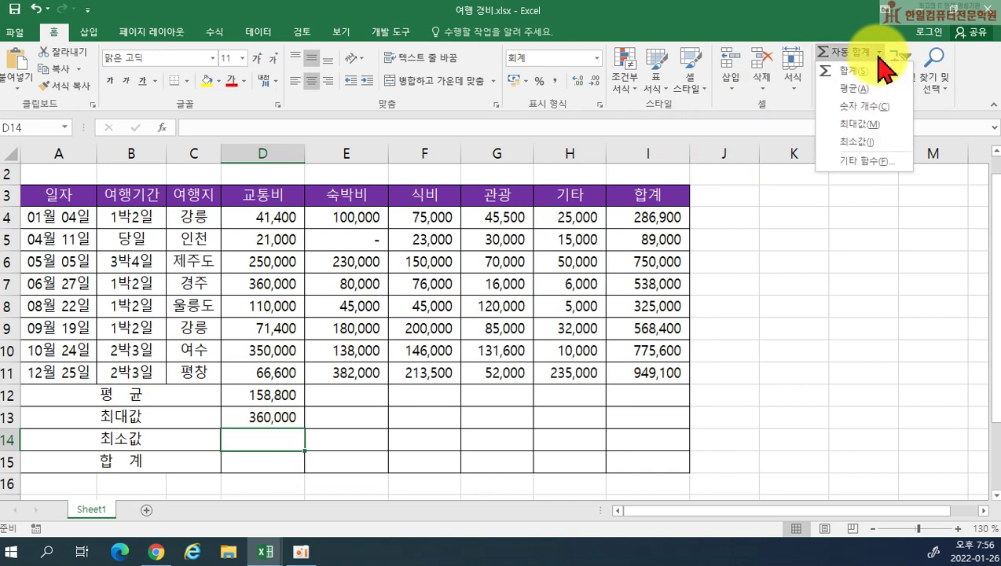
{"action": "left_click", "coordinate": [880, 143]}
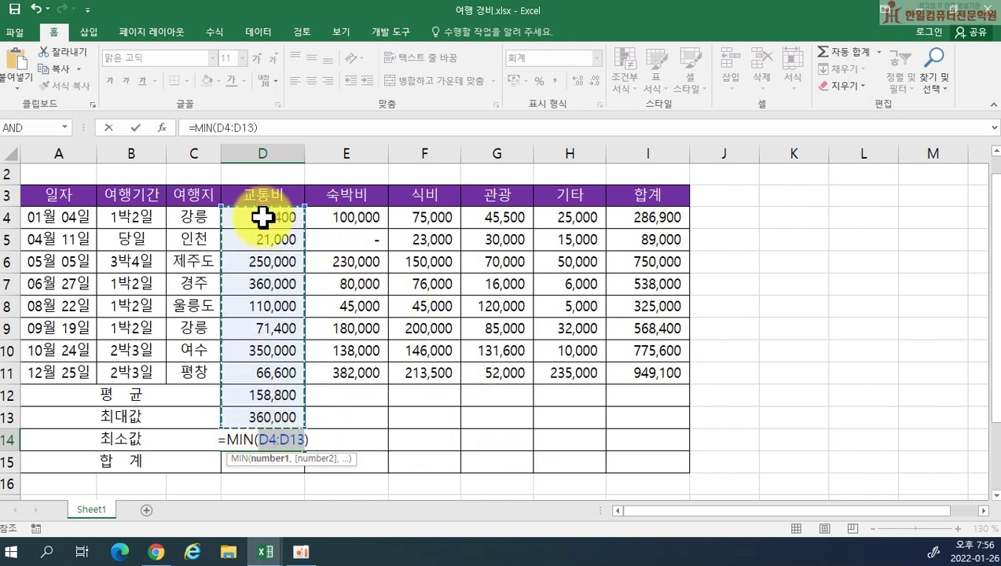
{"action": "left_click_drag", "start_coordinate": [259, 217], "coordinate": [259, 365]}
{"action": "key", "text": "Return"}
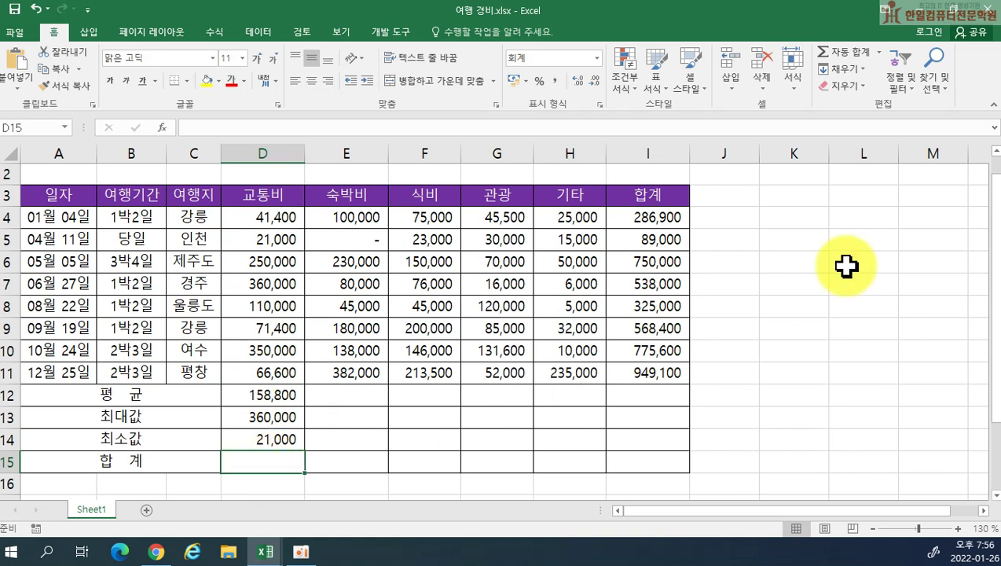
- Total 교통비 in D15 with SUM over D4:D11, and fill the D12:D15 formulas across to column I
{"action": "left_click", "coordinate": [839, 52]}
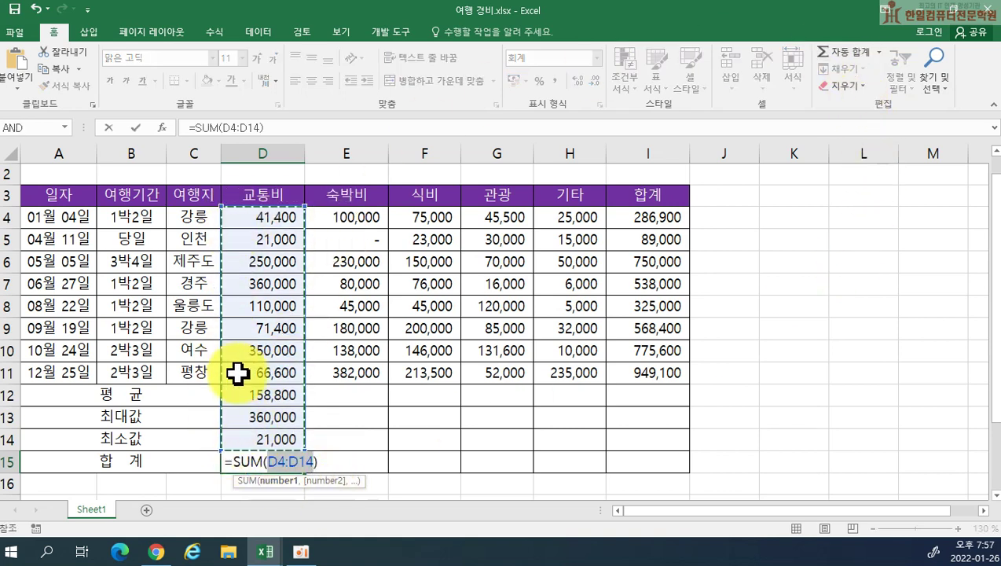
{"action": "left_click_drag", "start_coordinate": [251, 220], "coordinate": [259, 365]}
{"action": "key", "text": "Return"}
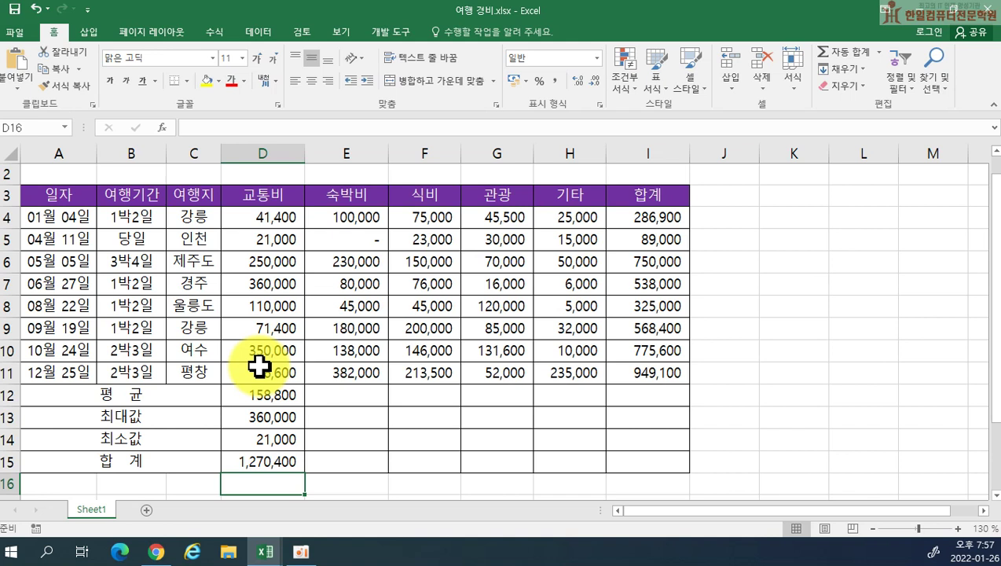
{"action": "left_click_drag", "start_coordinate": [277, 394], "coordinate": [676, 475]}
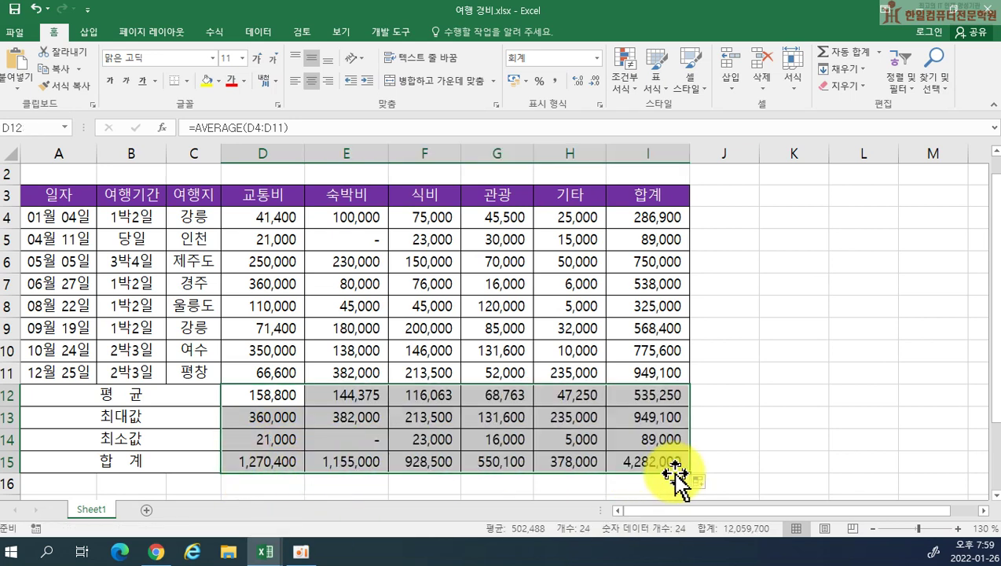
- Check the ranges of the filled average formulas in E12, F12 and G12
{"action": "left_click", "coordinate": [424, 393]}
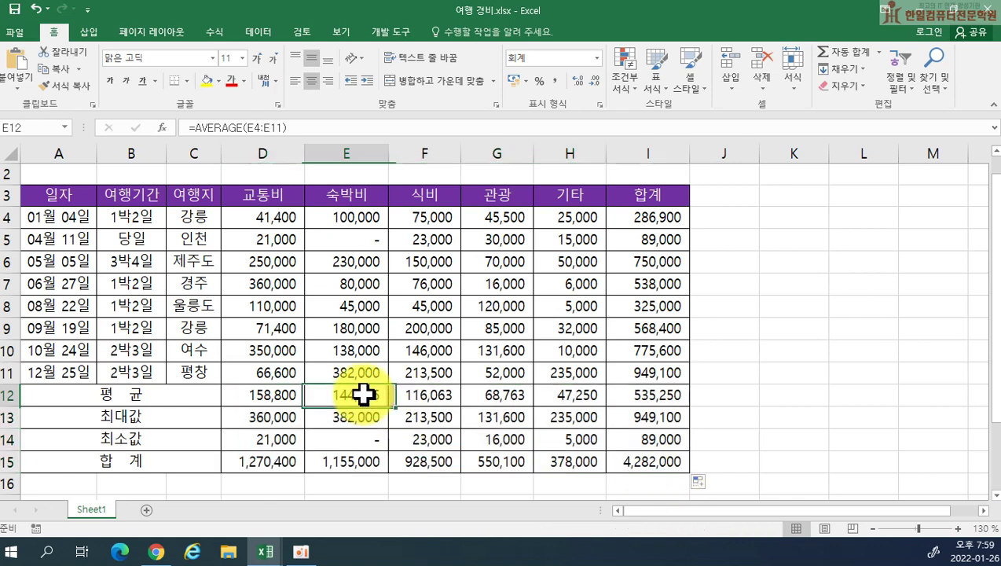
{"action": "double_click", "coordinate": [363, 394]}
{"action": "key", "text": "Return"}
{"action": "double_click", "coordinate": [424, 394]}
{"action": "key", "text": "Return"}
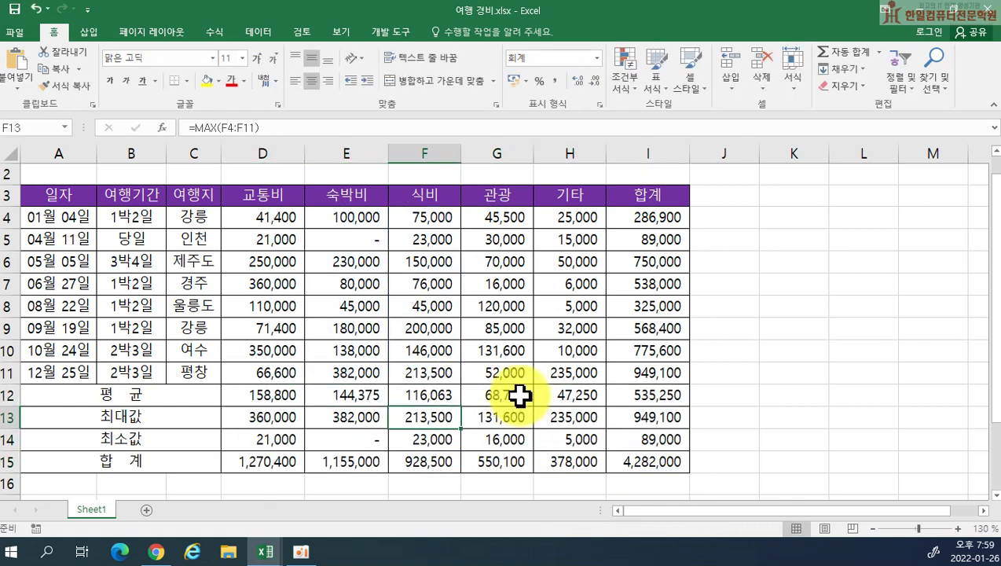
{"action": "left_click", "coordinate": [521, 395]}
{"action": "double_click", "coordinate": [521, 395]}
{"action": "key", "text": "Return"}
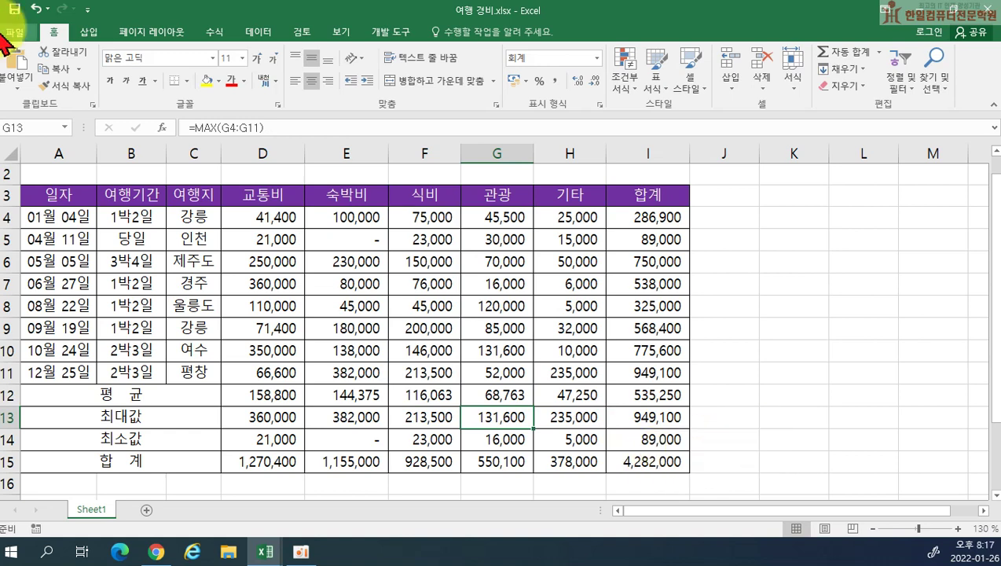
- Open 연간 판매 실적.xlsx from the 9장 example folder and enable editing
{"action": "left_click", "coordinate": [14, 32]}
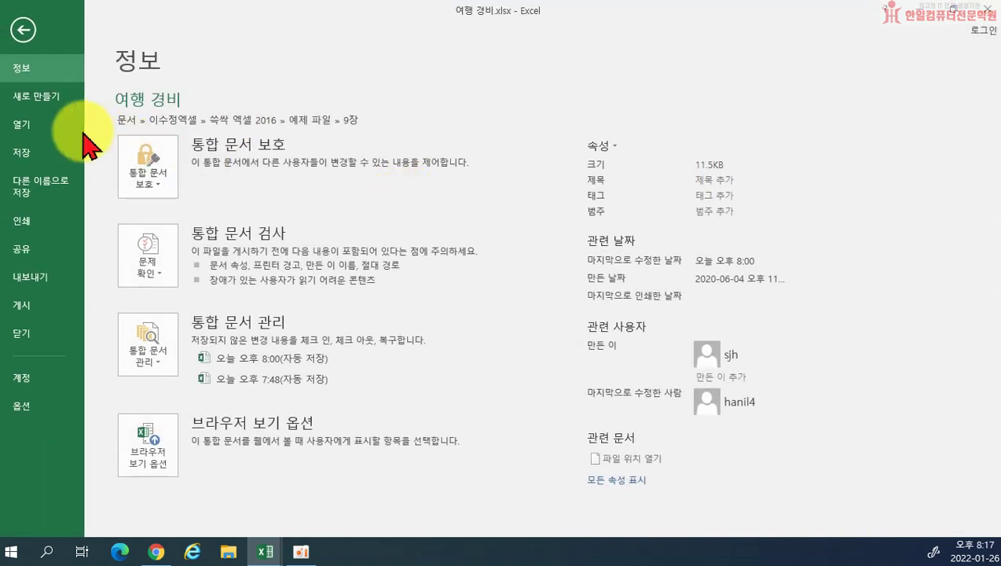
{"action": "left_click", "coordinate": [46, 126]}
{"action": "left_click", "coordinate": [214, 219]}
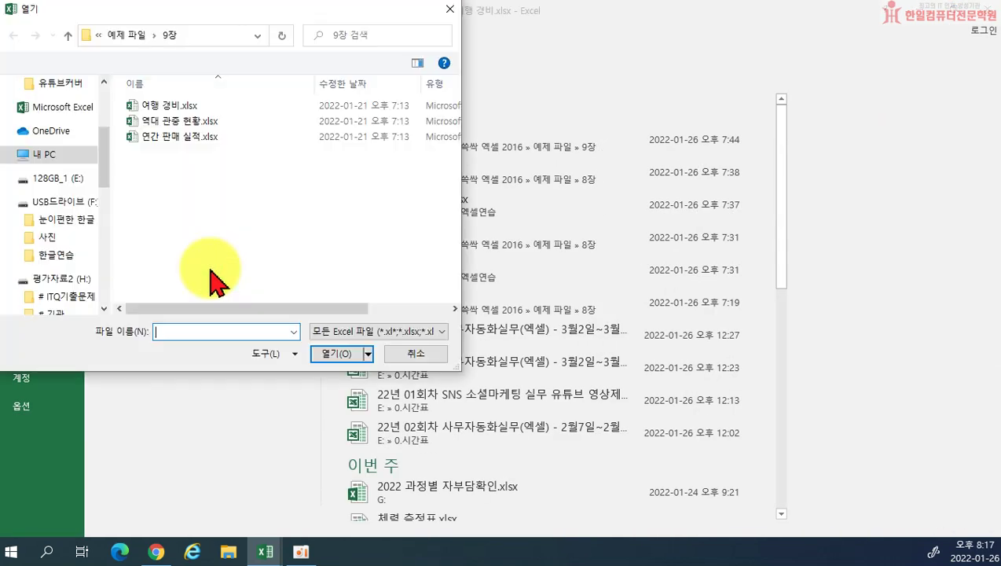
{"action": "double_click", "coordinate": [157, 136]}
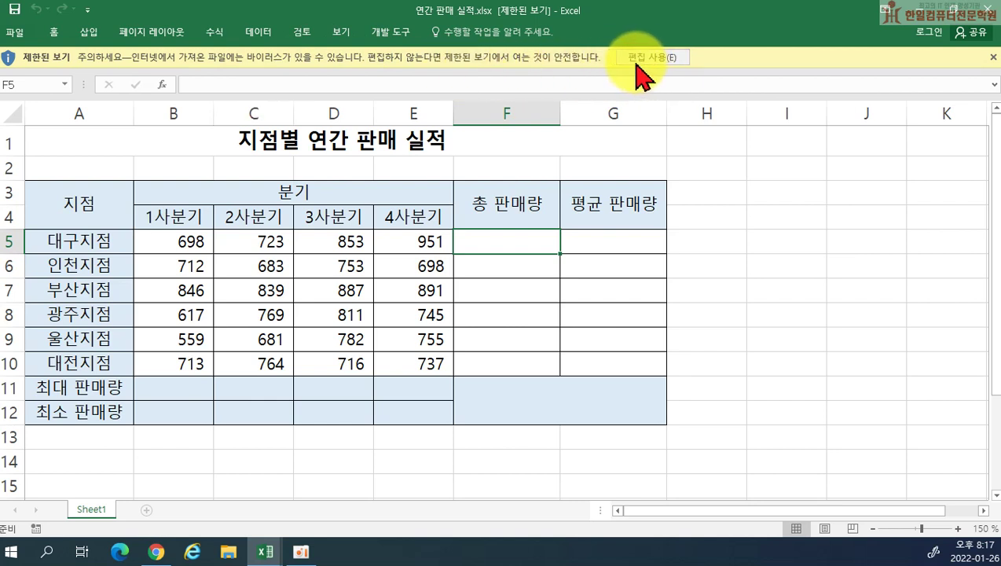
{"action": "left_click", "coordinate": [646, 57]}
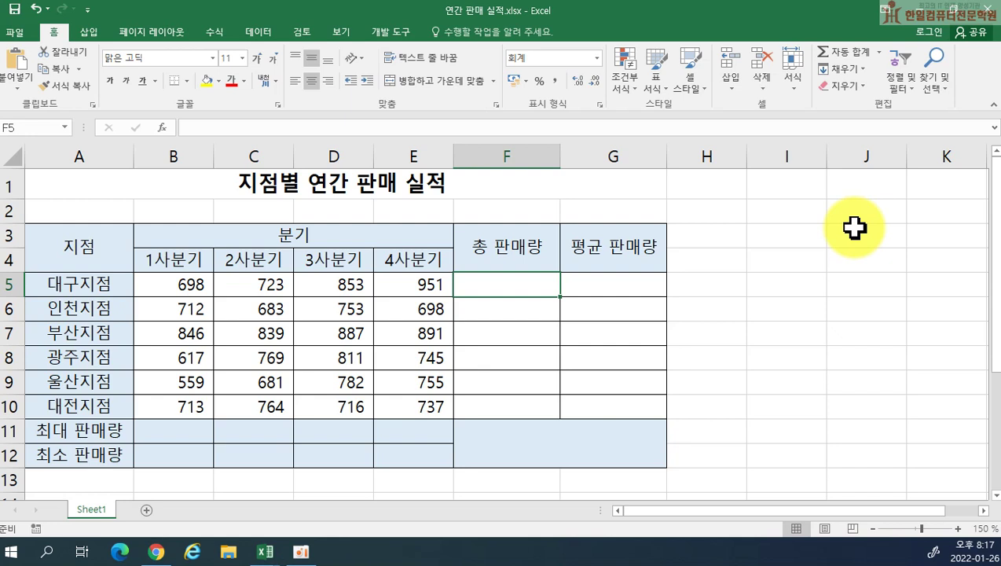
{"action": "left_click_drag", "start_coordinate": [529, 290], "coordinate": [594, 399]}
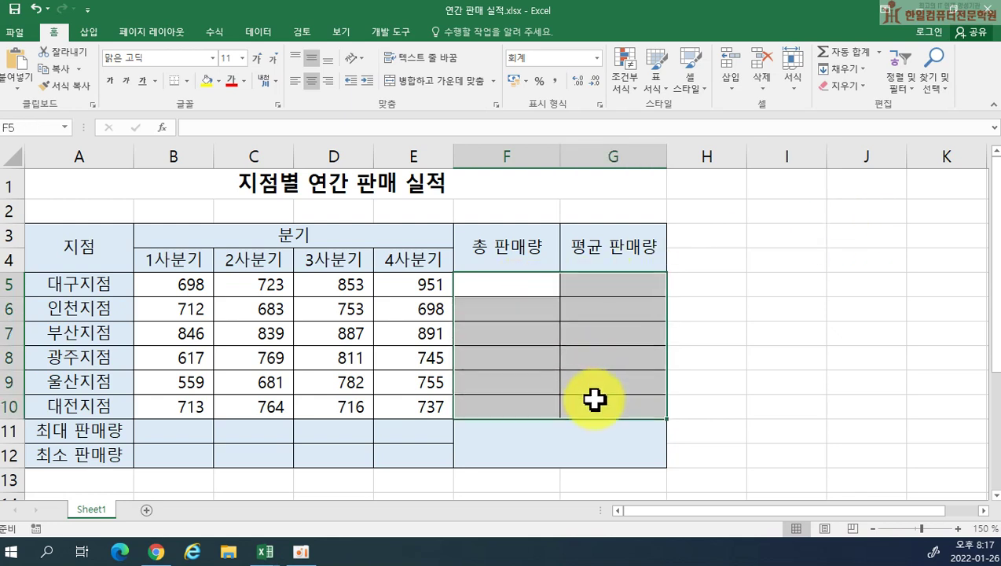
{"action": "left_click_drag", "start_coordinate": [318, 455], "coordinate": [401, 464]}
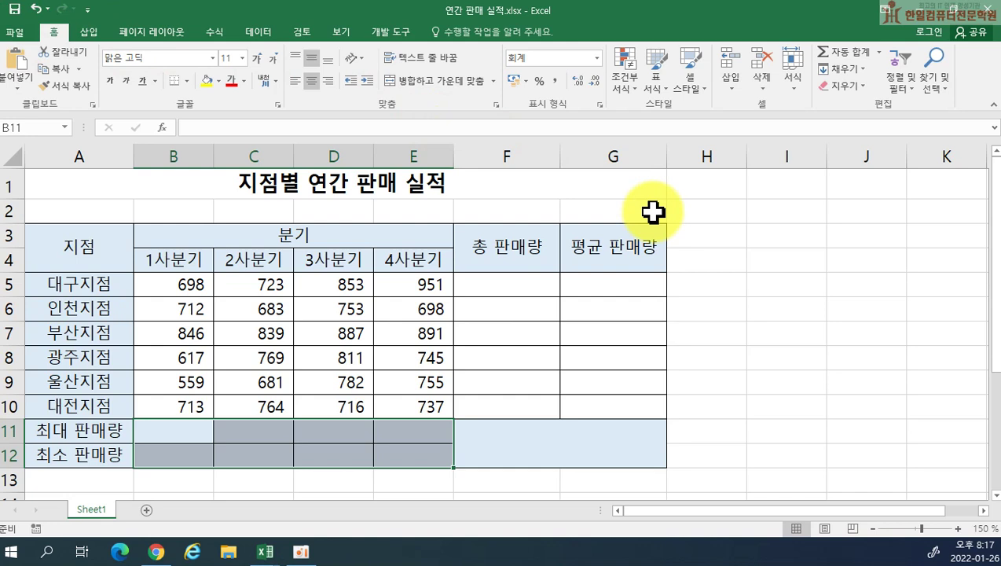
- Total the quarterly sales in F5 with SUM over B5:E5, and fill the 총 판매량 formula down to F10
{"action": "left_click", "coordinate": [487, 285]}
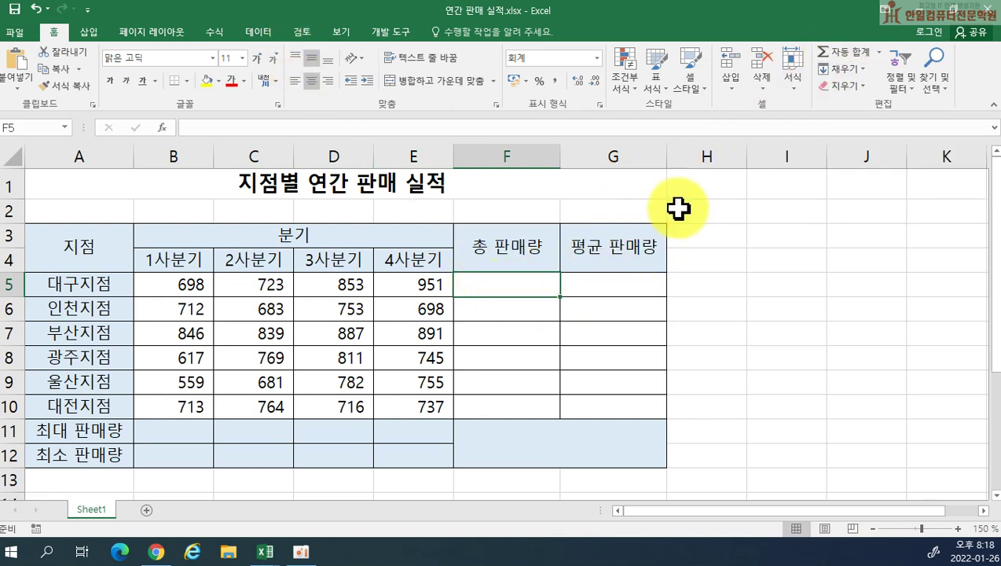
{"action": "left_click", "coordinate": [844, 55]}
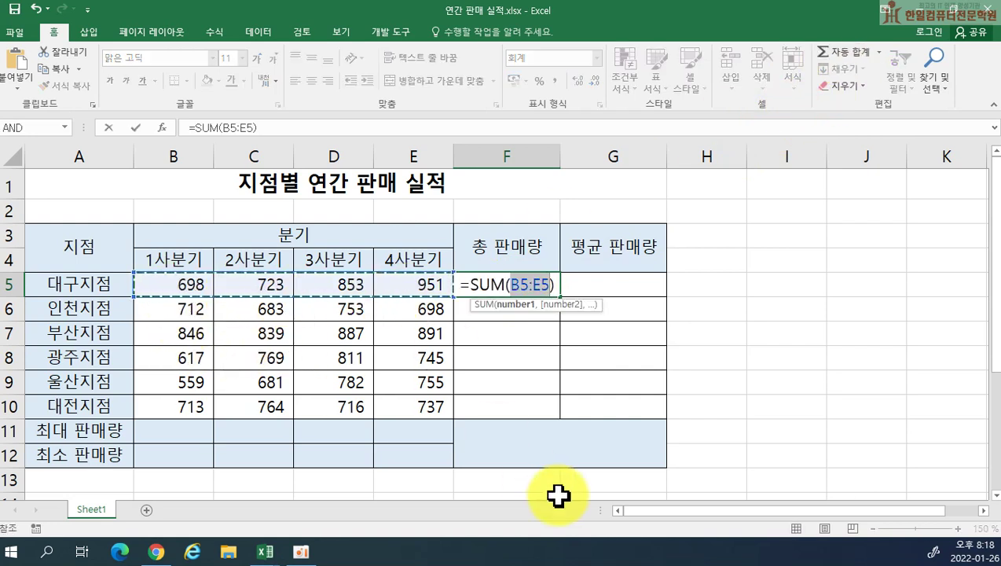
{"action": "key", "text": "Return"}
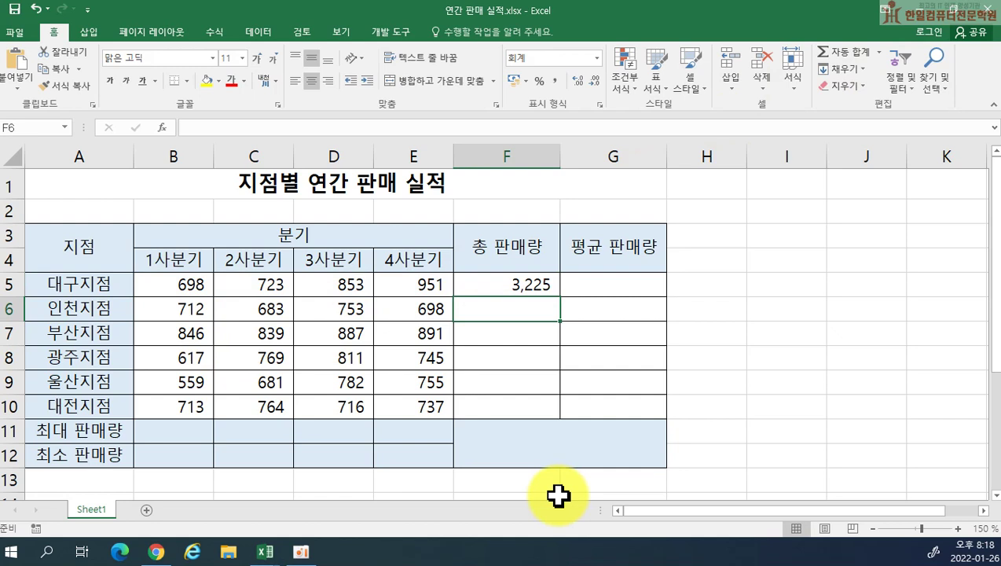
{"action": "left_click", "coordinate": [488, 285]}
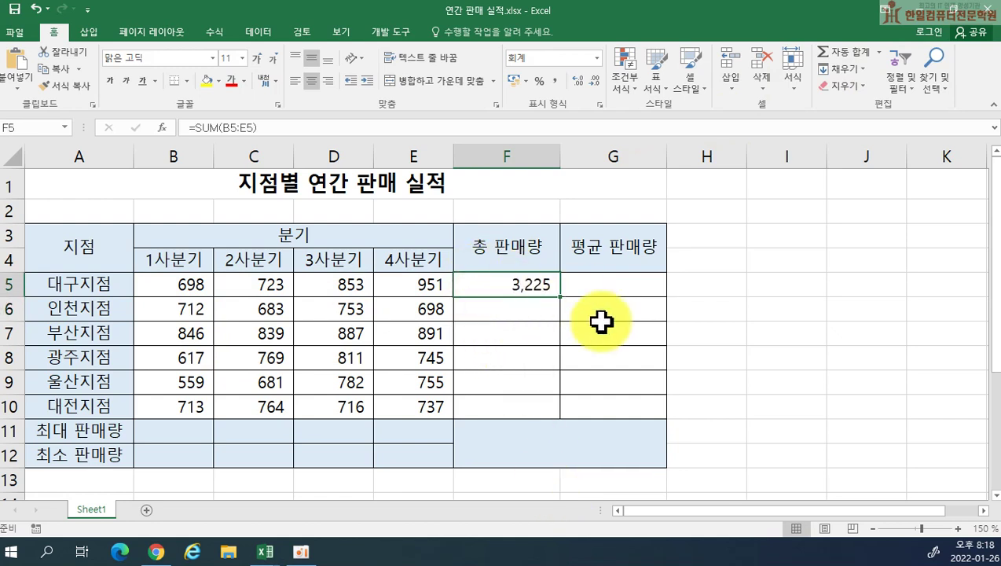
{"action": "left_click_drag", "start_coordinate": [561, 297], "coordinate": [561, 411]}
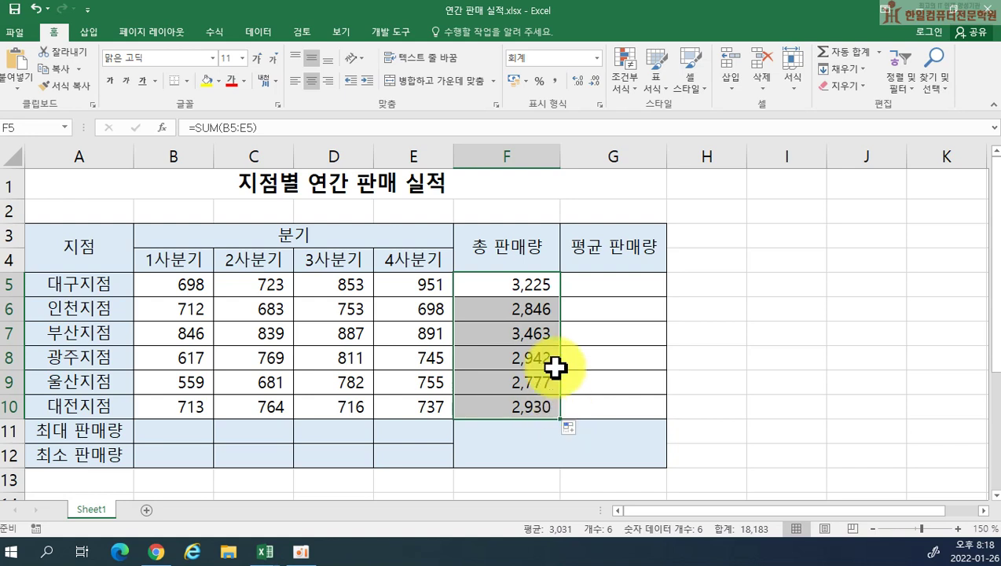
- Average the quarterly sales in G5 with AVERAGE over B5:E5, and fill the 평균 판매량 formula down to G10
{"action": "left_click", "coordinate": [590, 283]}
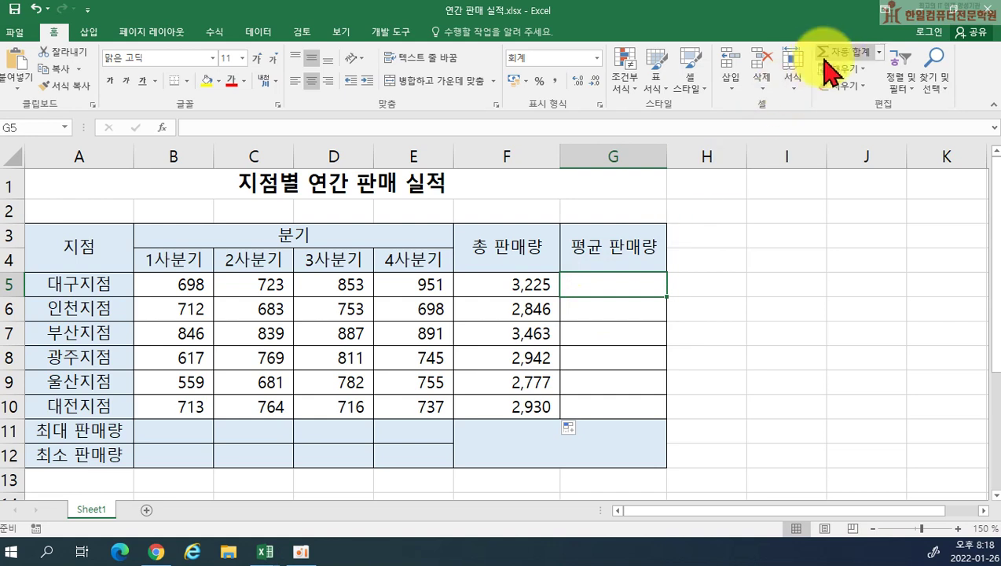
{"action": "left_click", "coordinate": [879, 53]}
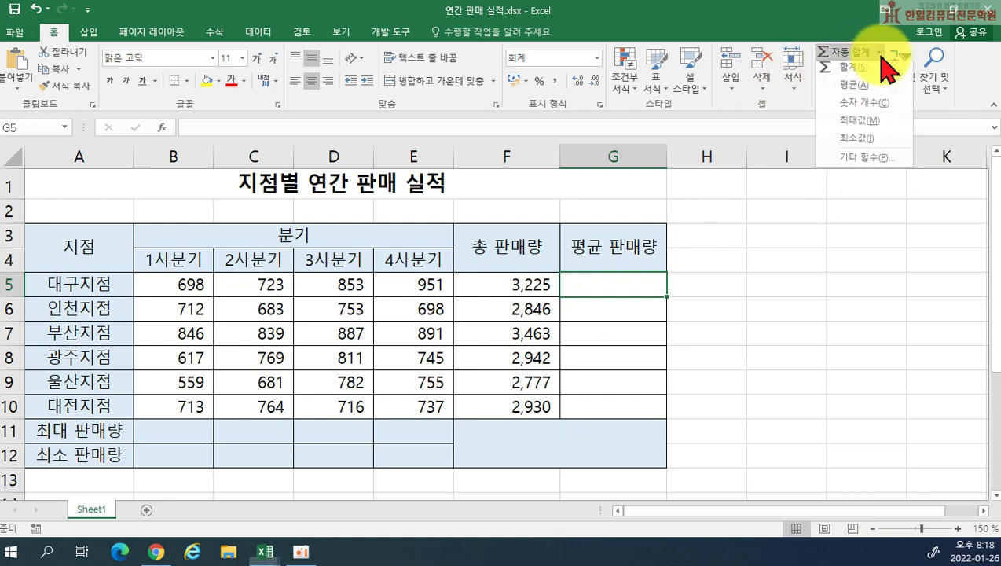
{"action": "left_click", "coordinate": [856, 88]}
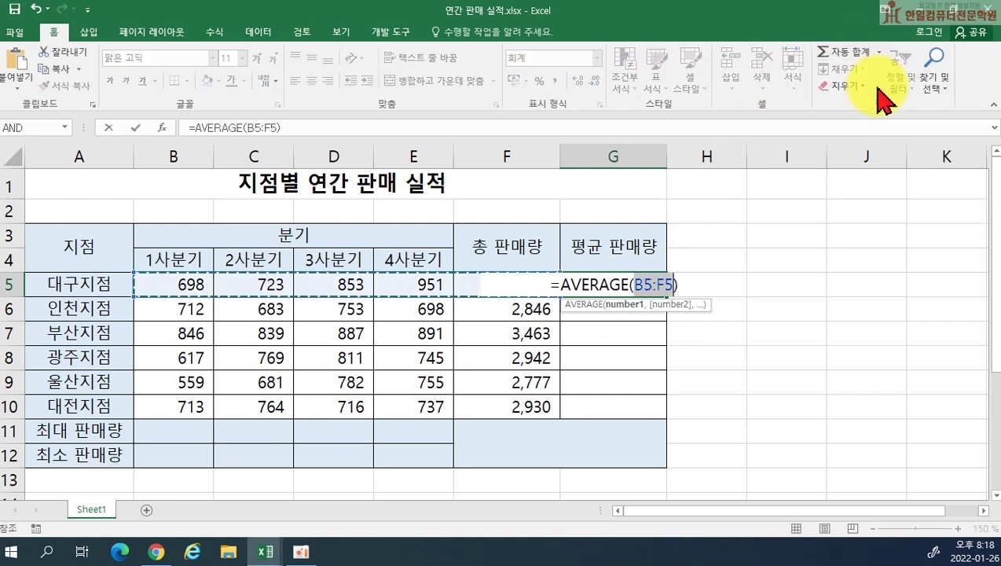
{"action": "left_click_drag", "start_coordinate": [162, 286], "coordinate": [379, 285]}
{"action": "key", "text": "Return"}
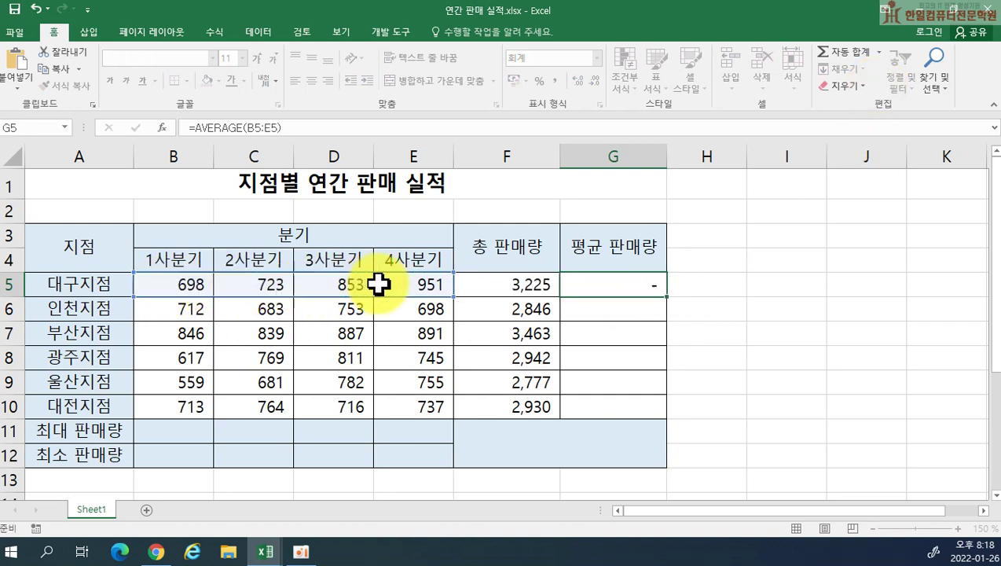
{"action": "left_click", "coordinate": [609, 283]}
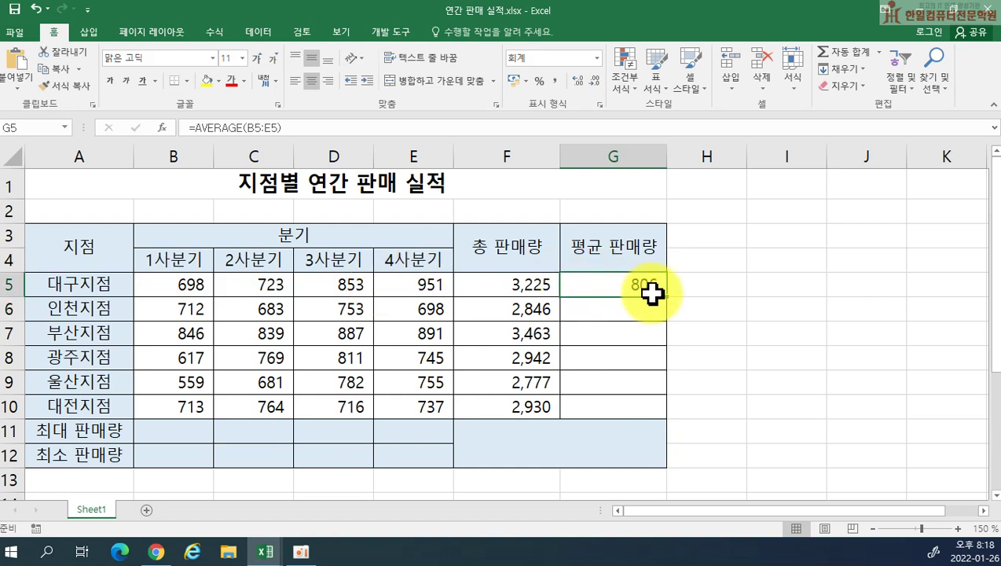
{"action": "left_click_drag", "start_coordinate": [667, 297], "coordinate": [664, 409]}
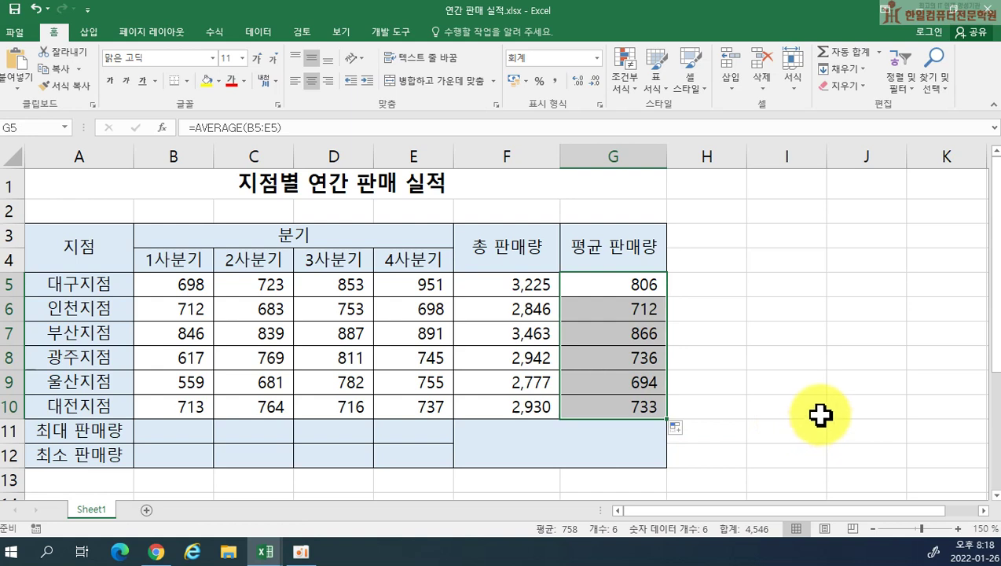
- Find the highest 1사분기 sales in B11 with MAX over B5:B10, and fill the formula across to E11
{"action": "left_click", "coordinate": [145, 426]}
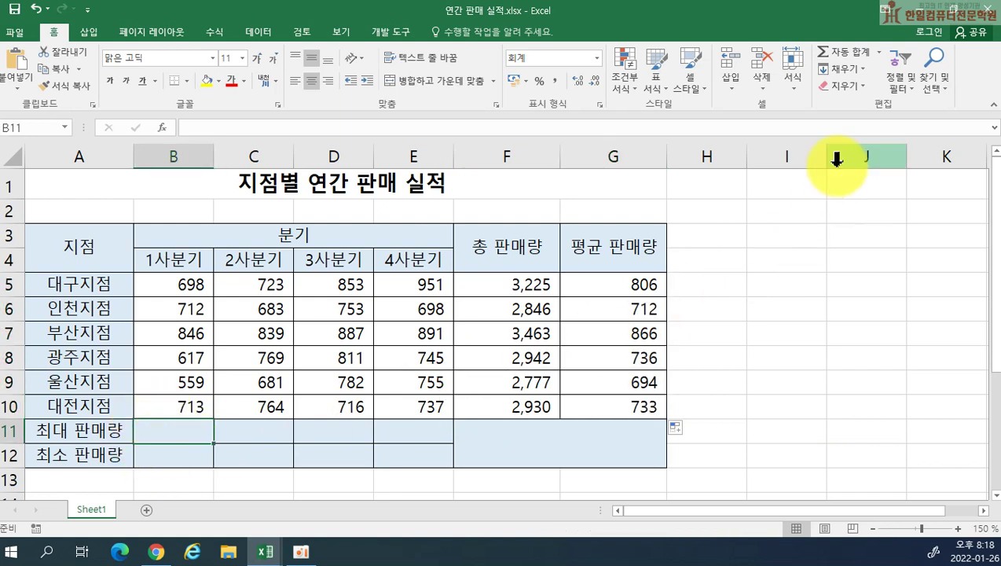
{"action": "left_click", "coordinate": [879, 54]}
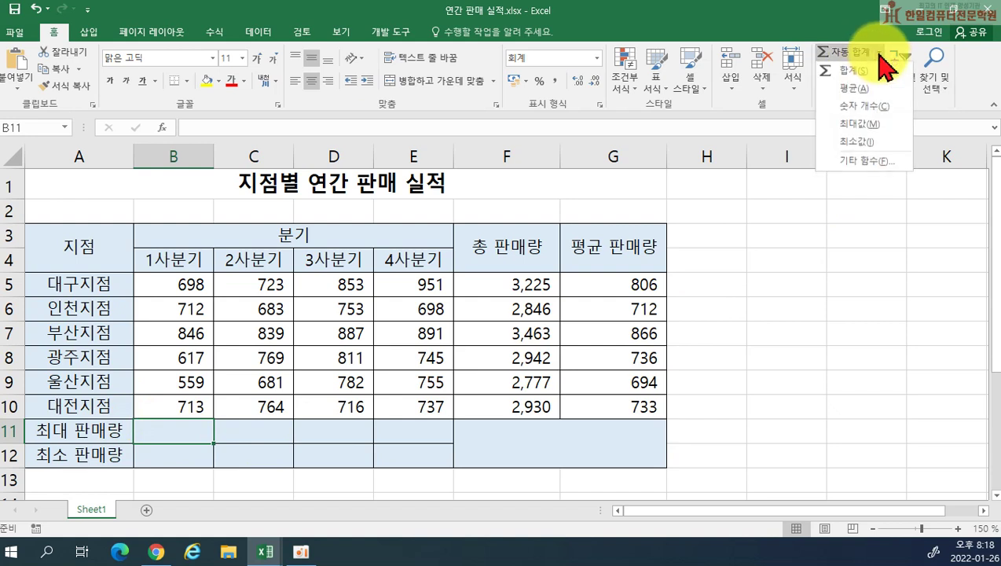
{"action": "left_click", "coordinate": [875, 124]}
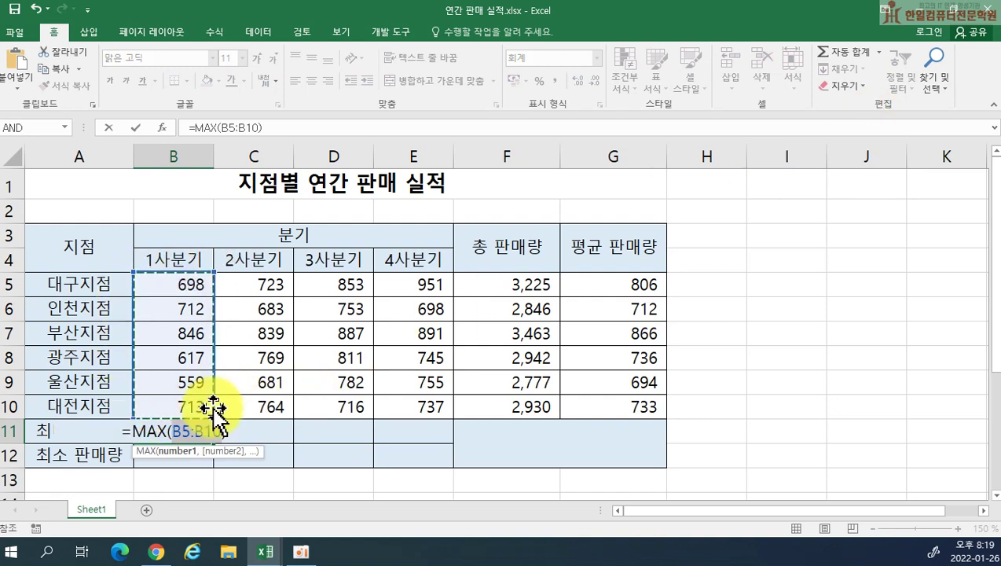
{"action": "key", "text": "Return"}
{"action": "left_click", "coordinate": [191, 431]}
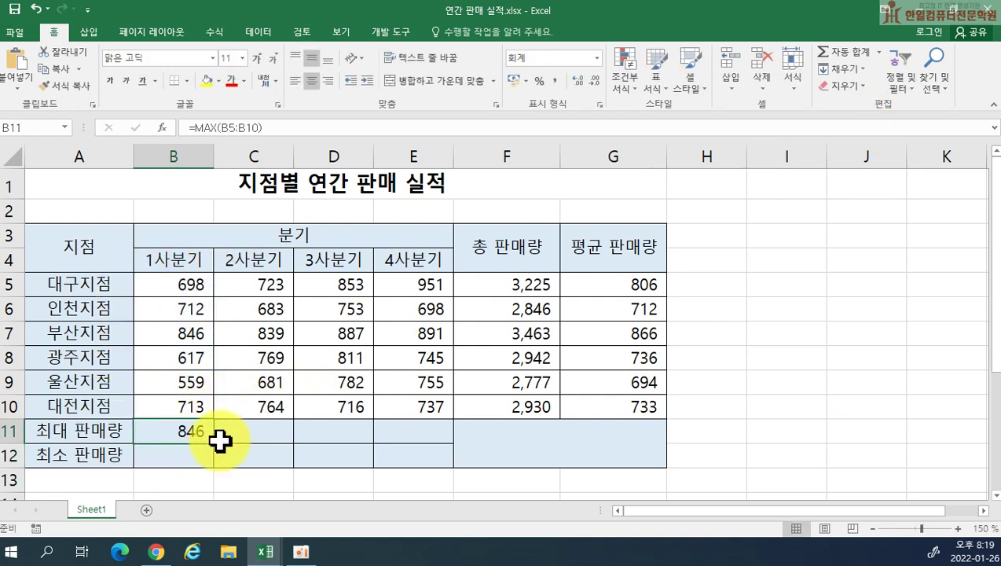
{"action": "left_click_drag", "start_coordinate": [217, 445], "coordinate": [420, 446]}
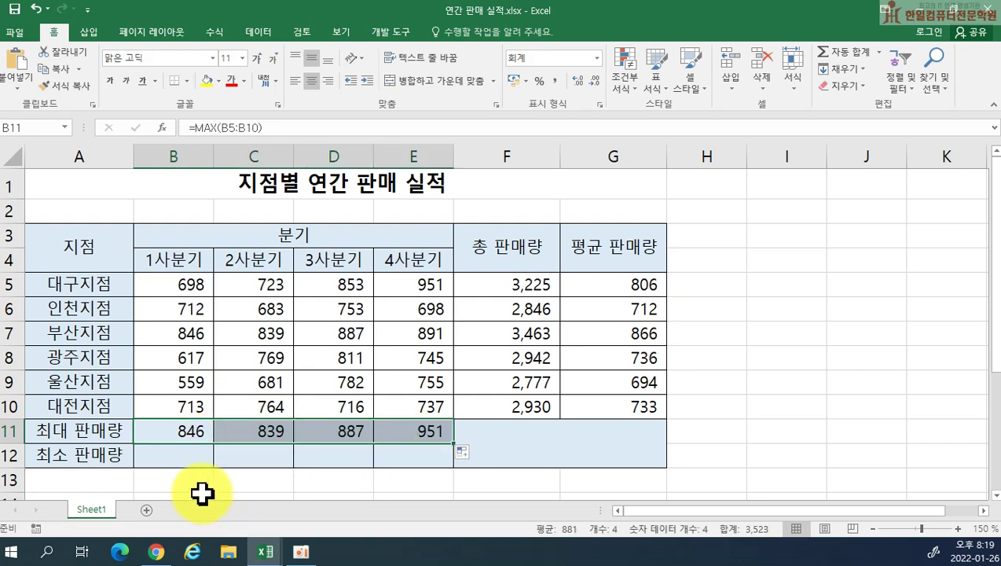
- Find the lowest 1사분기 sales in B12 with MIN, correcting its range to B5:B10, and fill the formula across to E12
{"action": "left_click", "coordinate": [177, 457]}
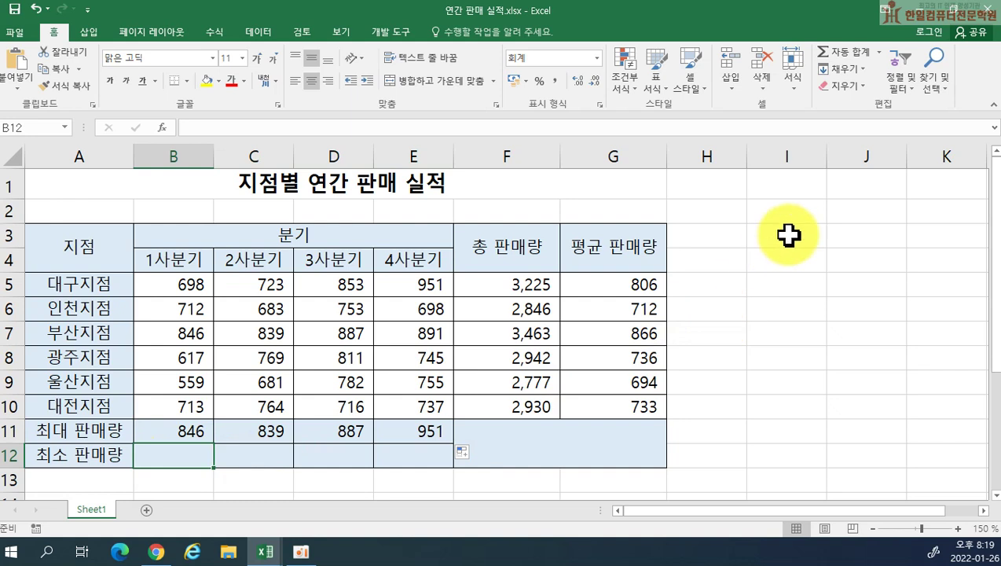
{"action": "left_click", "coordinate": [879, 53]}
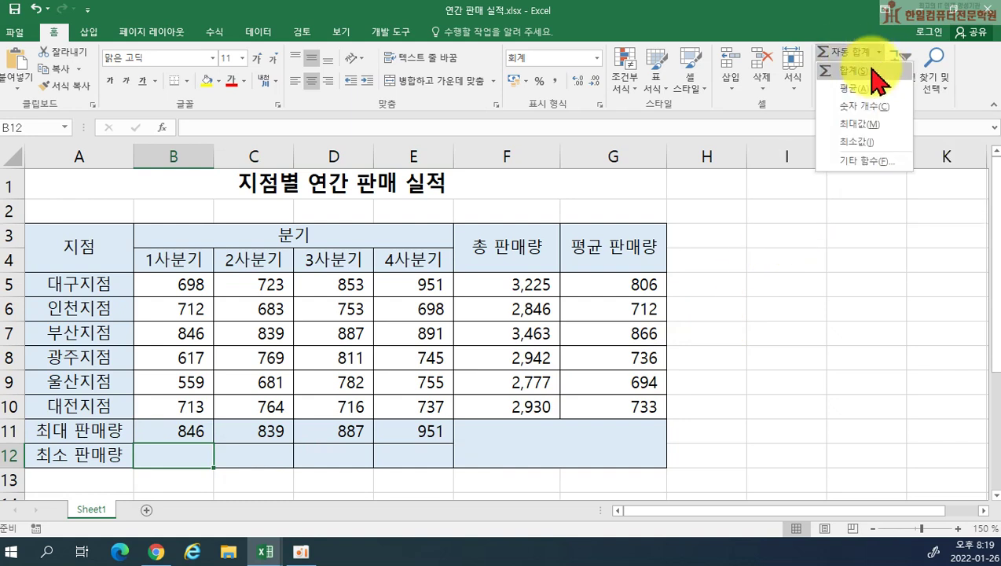
{"action": "left_click", "coordinate": [859, 143]}
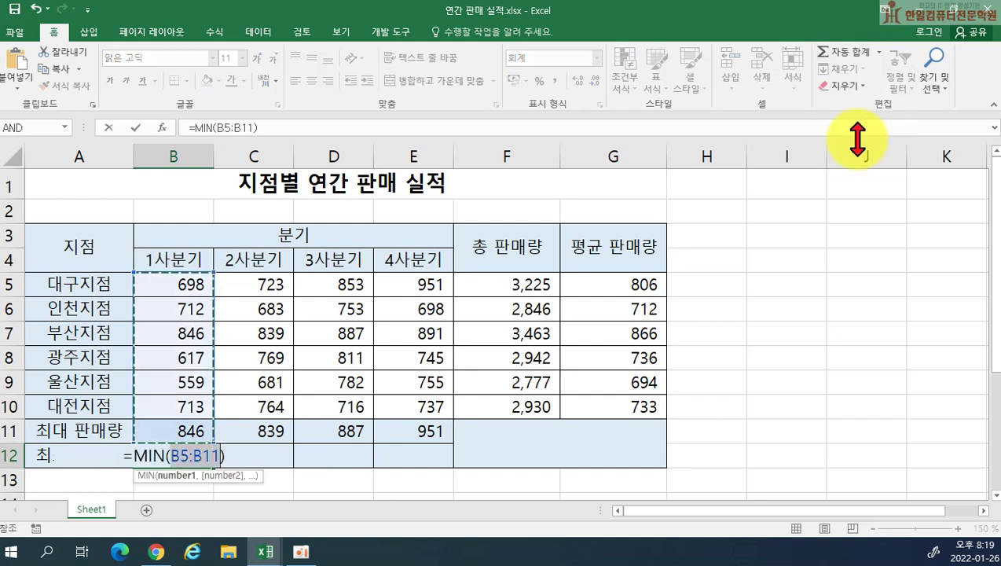
{"action": "left_click", "coordinate": [169, 291]}
{"action": "left_click_drag", "start_coordinate": [169, 295], "coordinate": [171, 402]}
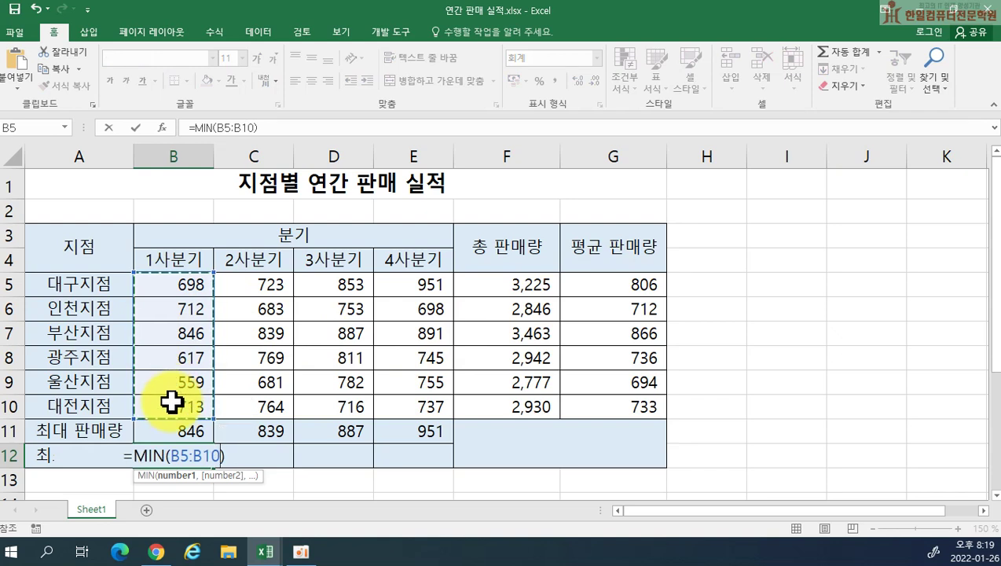
{"action": "key", "text": "Return"}
{"action": "left_click", "coordinate": [186, 452]}
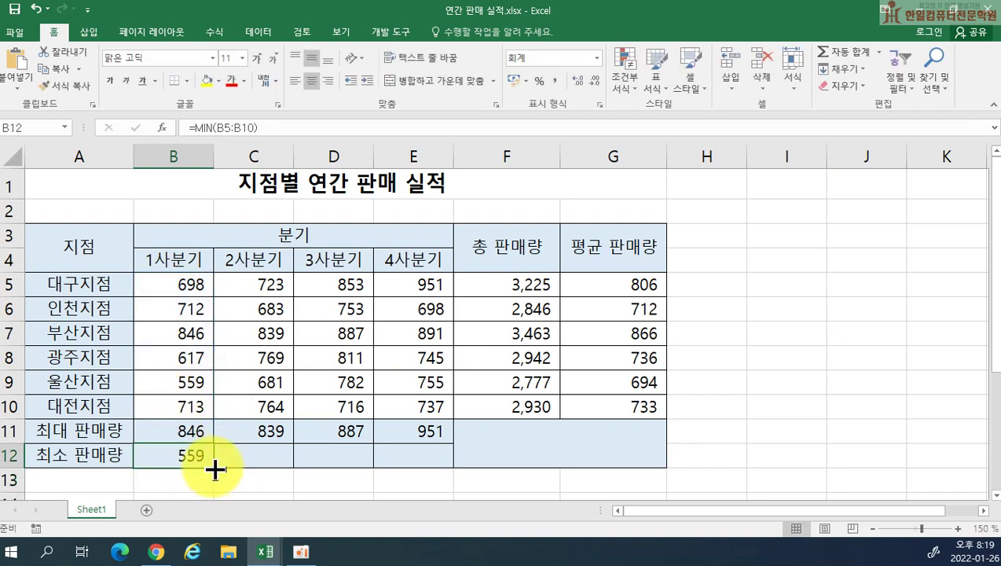
{"action": "left_click_drag", "start_coordinate": [224, 469], "coordinate": [428, 472]}
{"action": "left_click", "coordinate": [766, 376]}
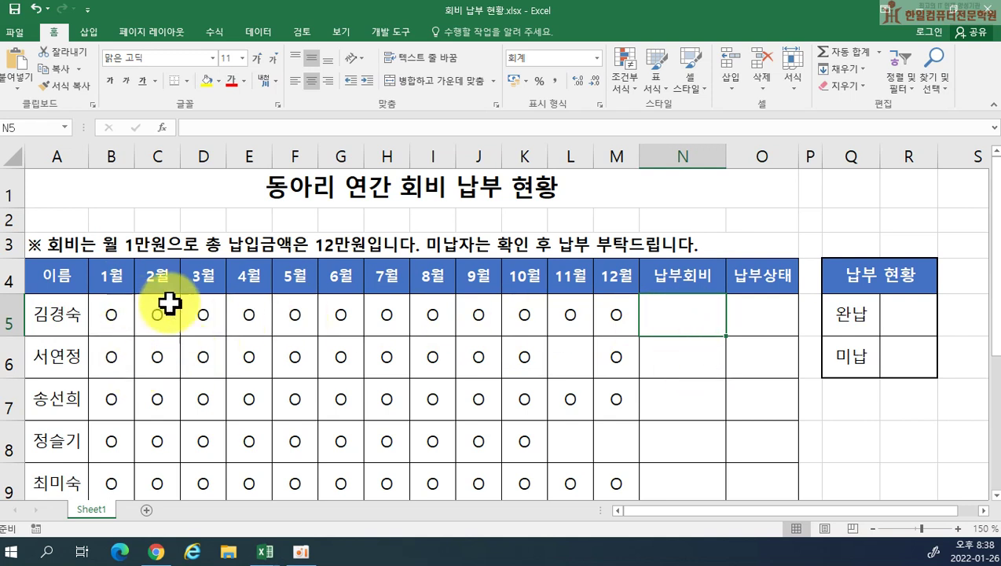
- Clear the 7월 payment mark in H5 and undo the deletion
{"action": "left_click", "coordinate": [390, 308]}
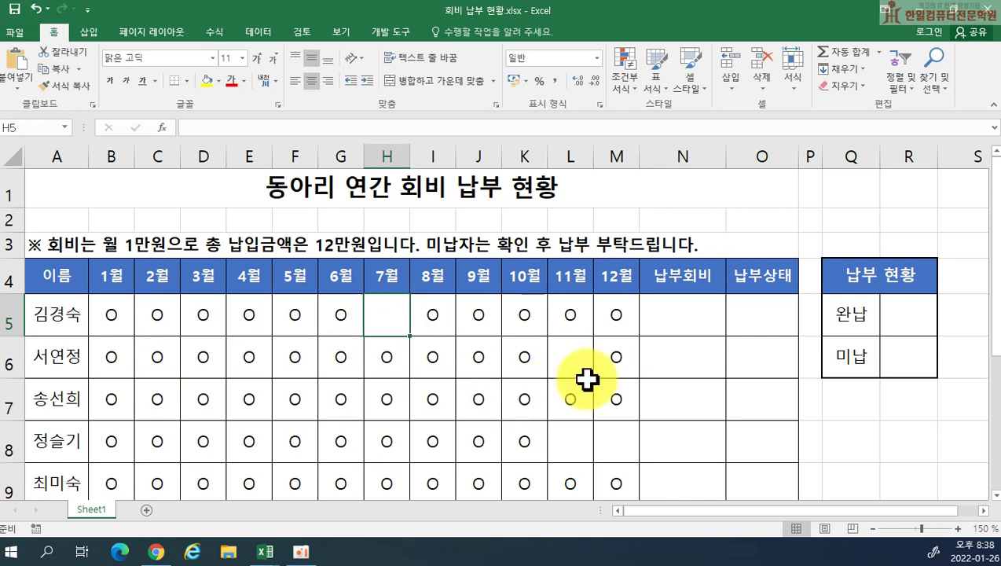
{"action": "left_click", "coordinate": [659, 319]}
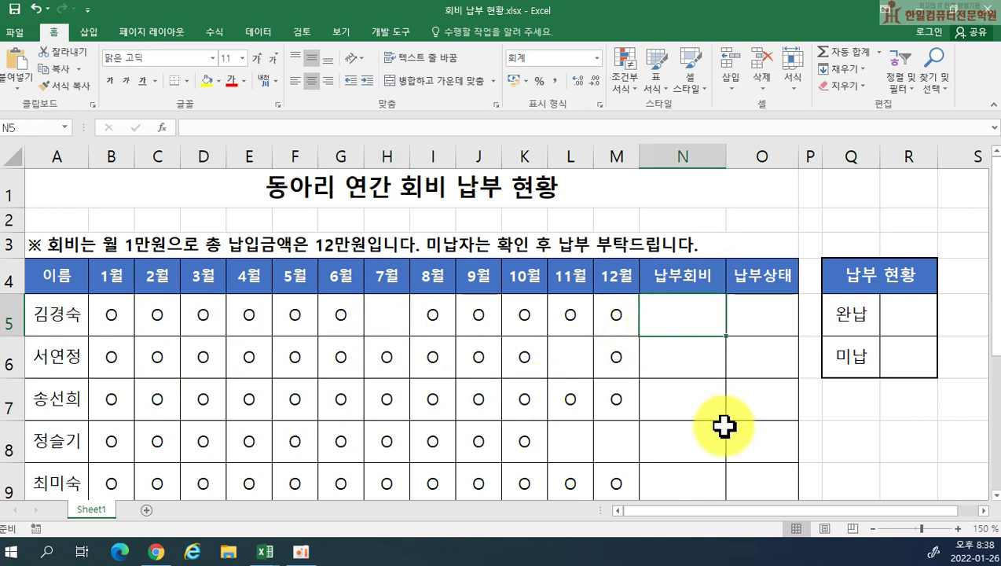
{"action": "left_click", "coordinate": [36, 8]}
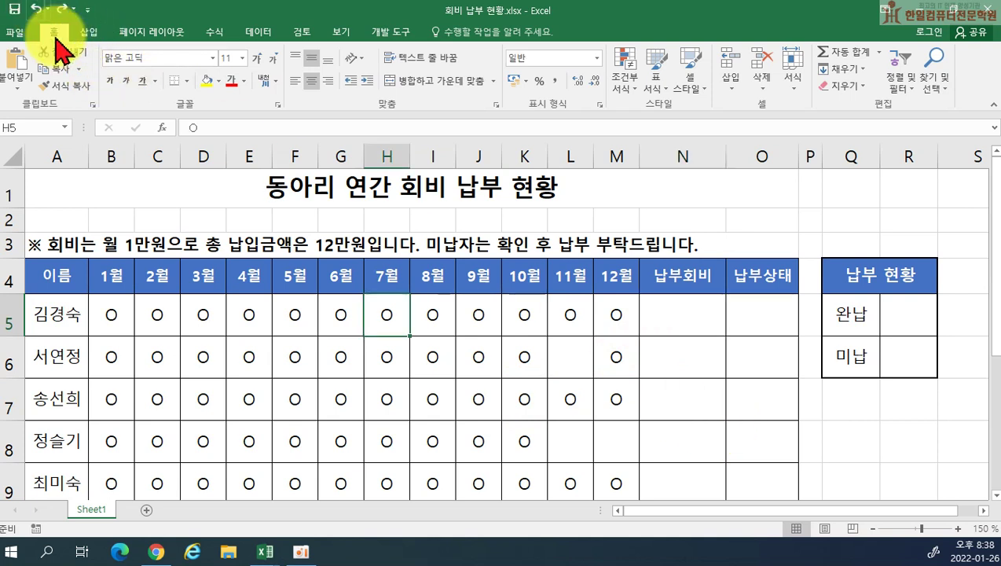
{"action": "left_click", "coordinate": [674, 319]}
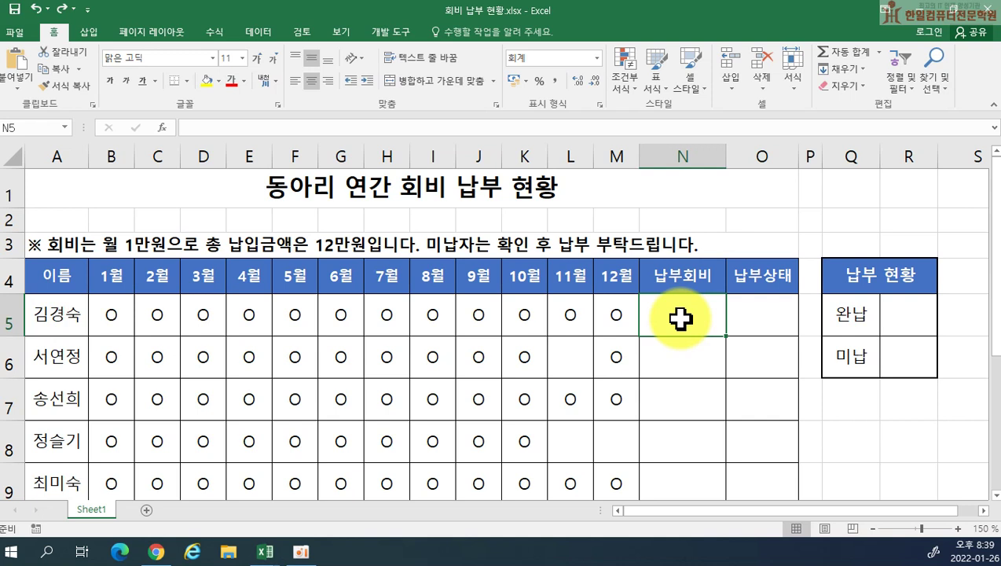
{"action": "left_click", "coordinate": [214, 33]}
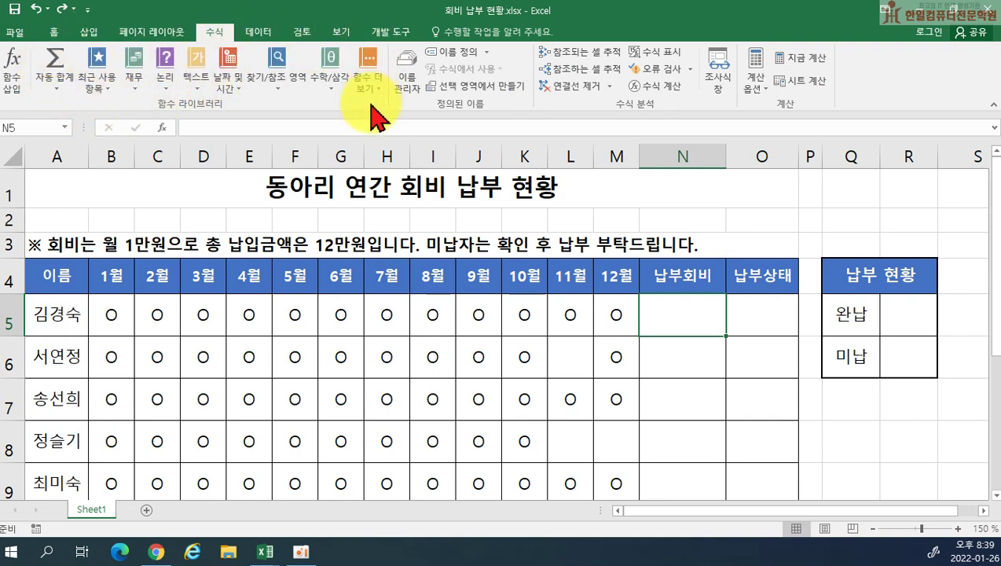
{"action": "left_click", "coordinate": [14, 63]}
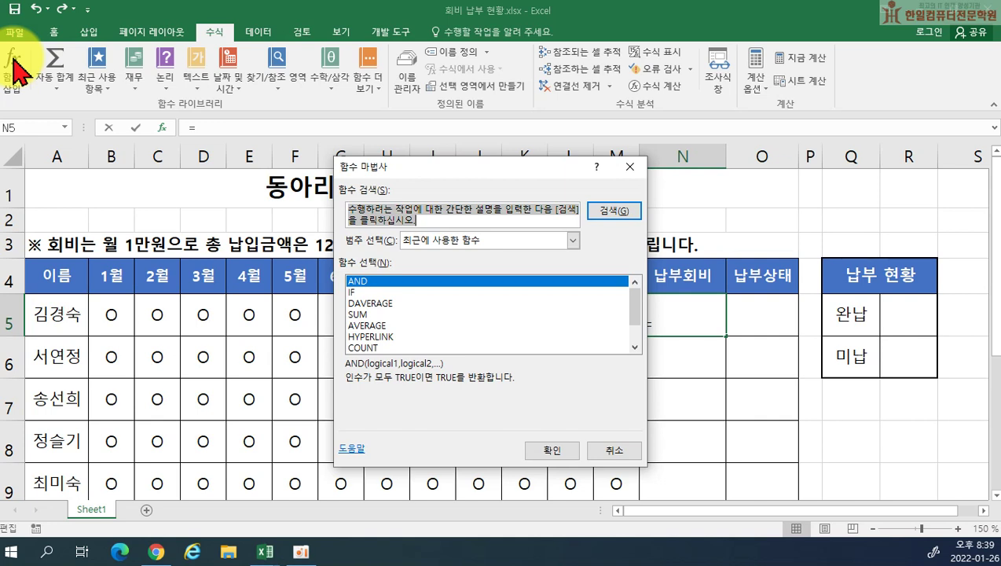
{"action": "left_click", "coordinate": [459, 241]}
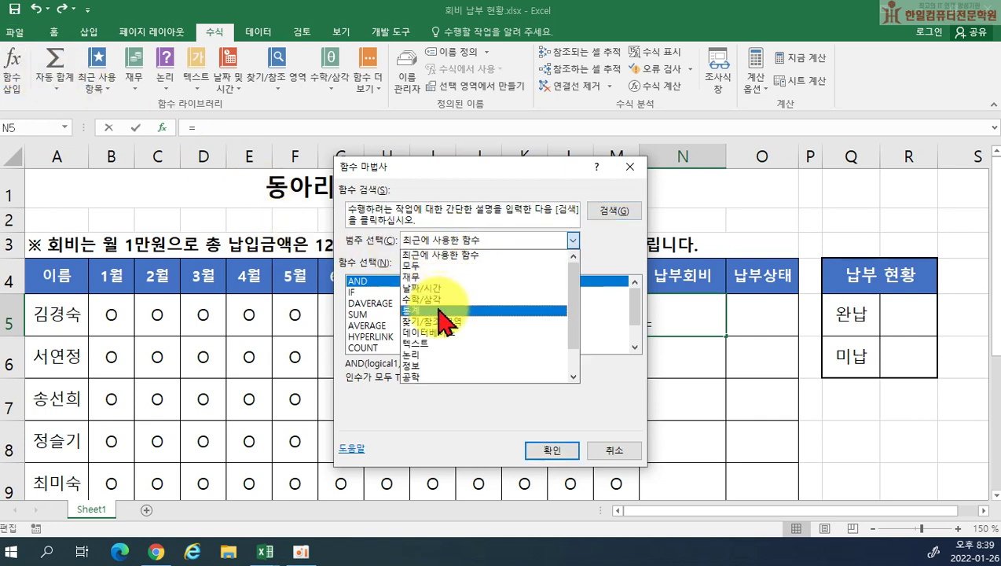
{"action": "left_click", "coordinate": [444, 311]}
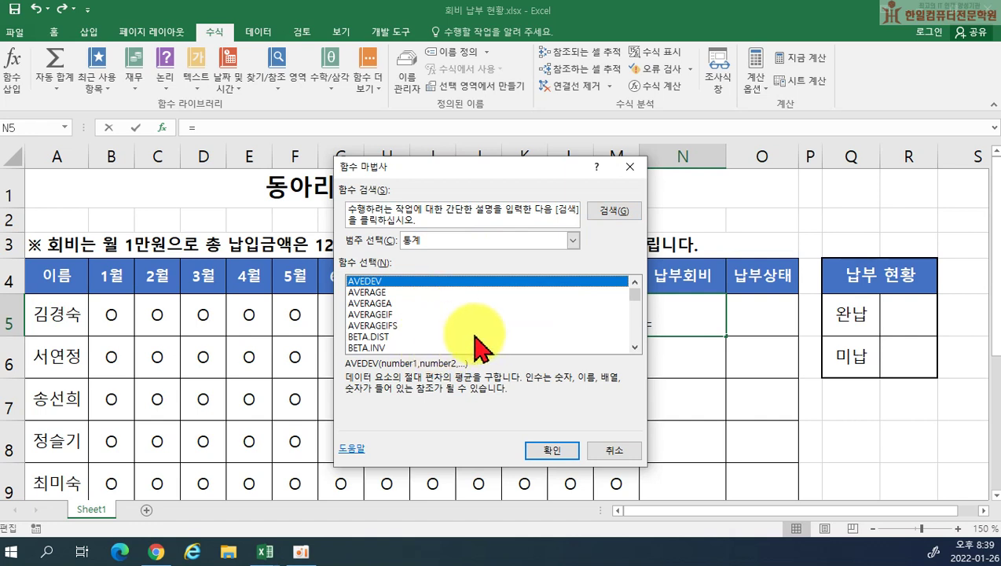
{"action": "left_click", "coordinate": [635, 346]}
{"action": "left_click", "coordinate": [635, 346]}
{"action": "left_click", "coordinate": [634, 347]}
{"action": "left_click", "coordinate": [635, 347]}
{"action": "left_click", "coordinate": [634, 347]}
{"action": "left_click", "coordinate": [634, 347]}
{"action": "left_click", "coordinate": [635, 346]}
{"action": "left_click", "coordinate": [634, 346]}
{"action": "left_click", "coordinate": [635, 347]}
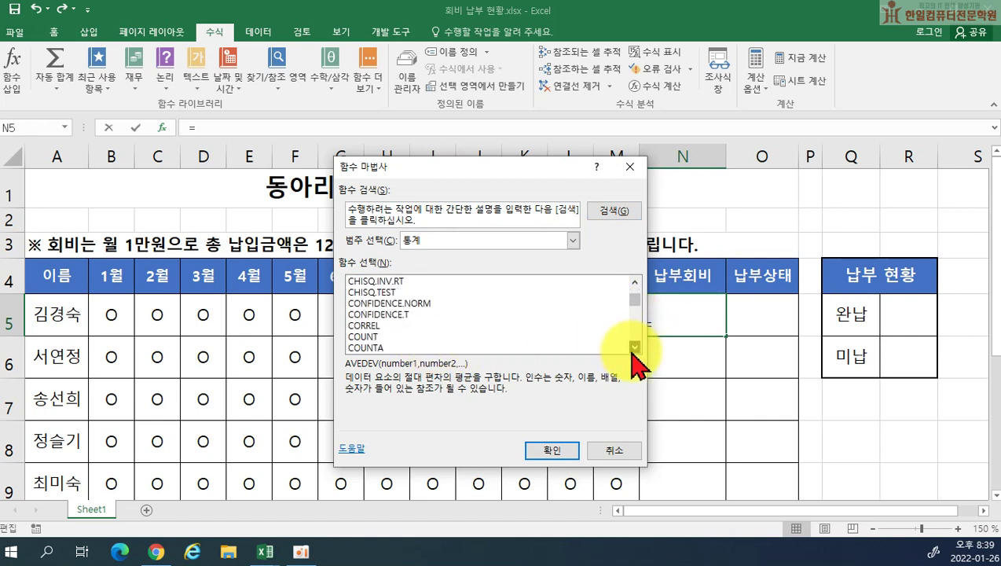
{"action": "left_click", "coordinate": [363, 350]}
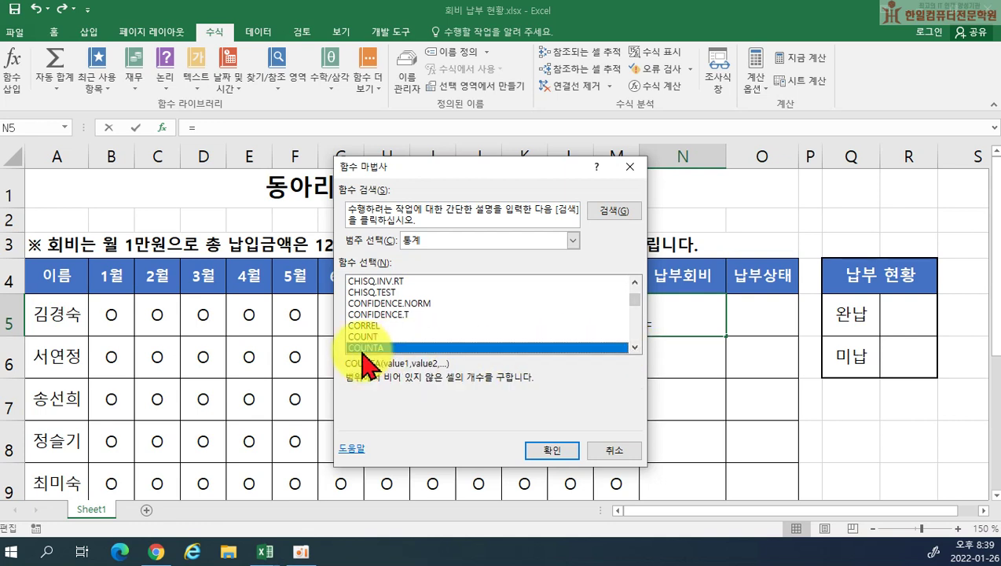
{"action": "left_click", "coordinate": [566, 450]}
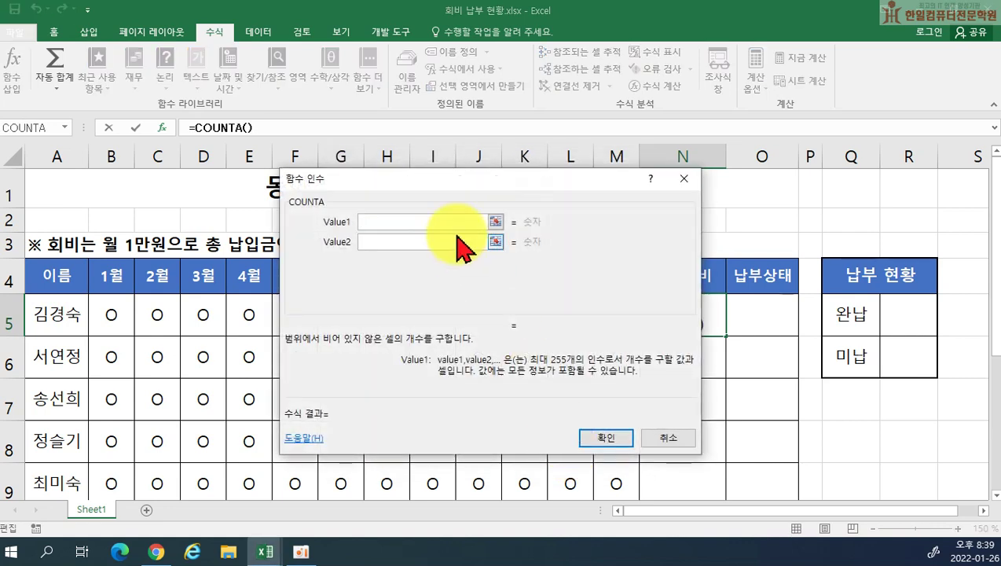
{"action": "left_click_drag", "start_coordinate": [439, 184], "coordinate": [579, 128]}
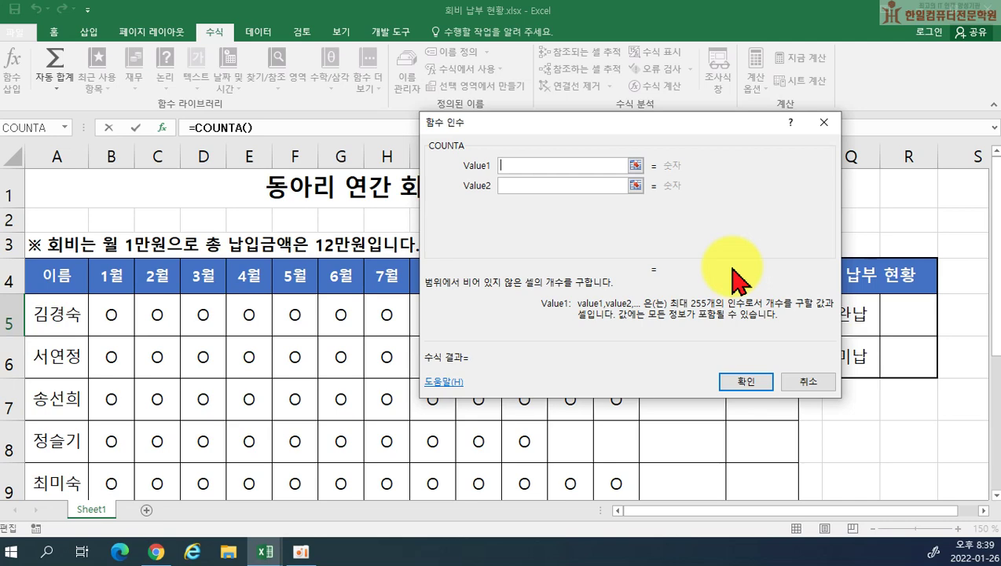
{"action": "left_click", "coordinate": [815, 381]}
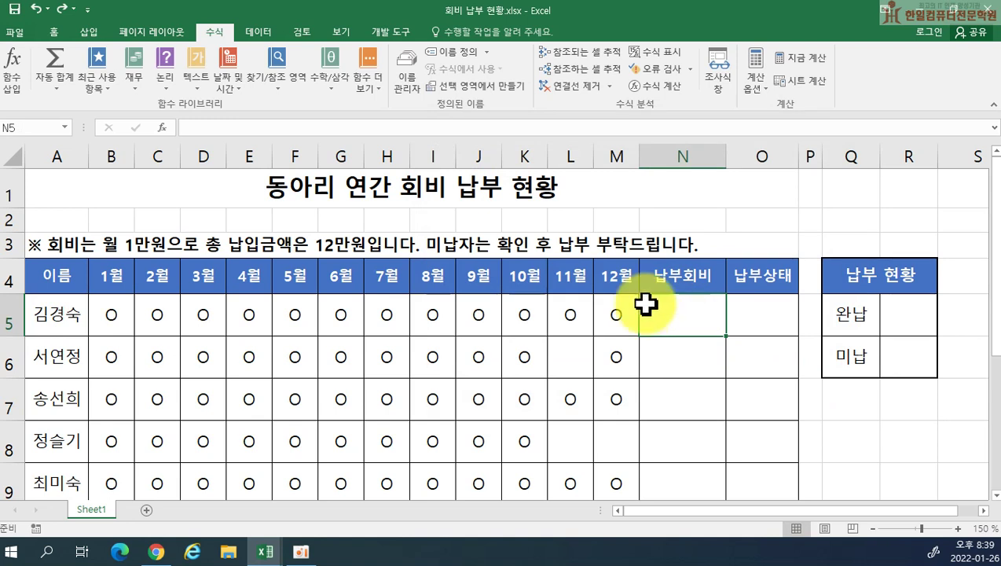
- Insert the COUNTA function from the 통계 category into the first 납부회비 cell, N5
{"action": "left_click", "coordinate": [14, 74]}
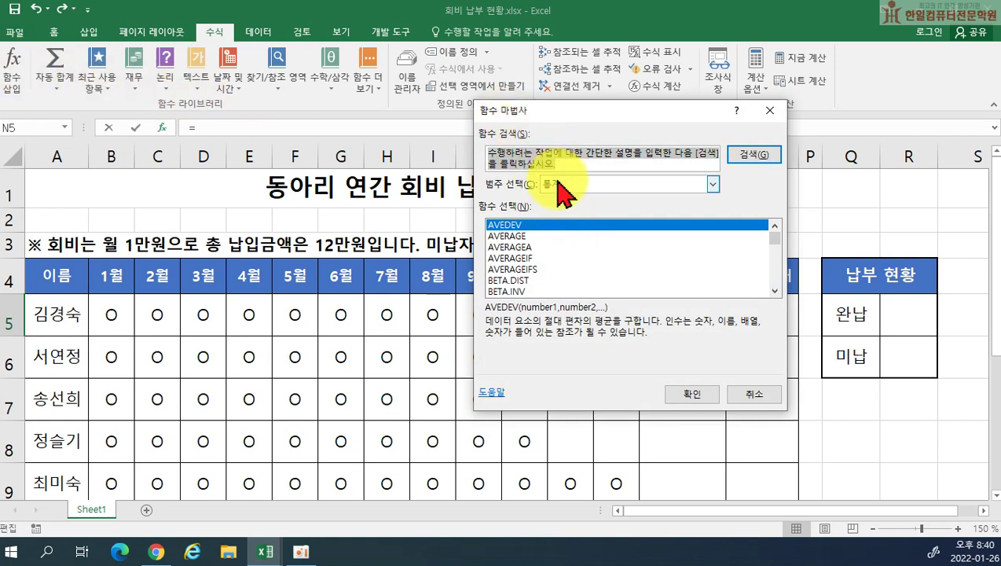
{"action": "left_click", "coordinate": [561, 184]}
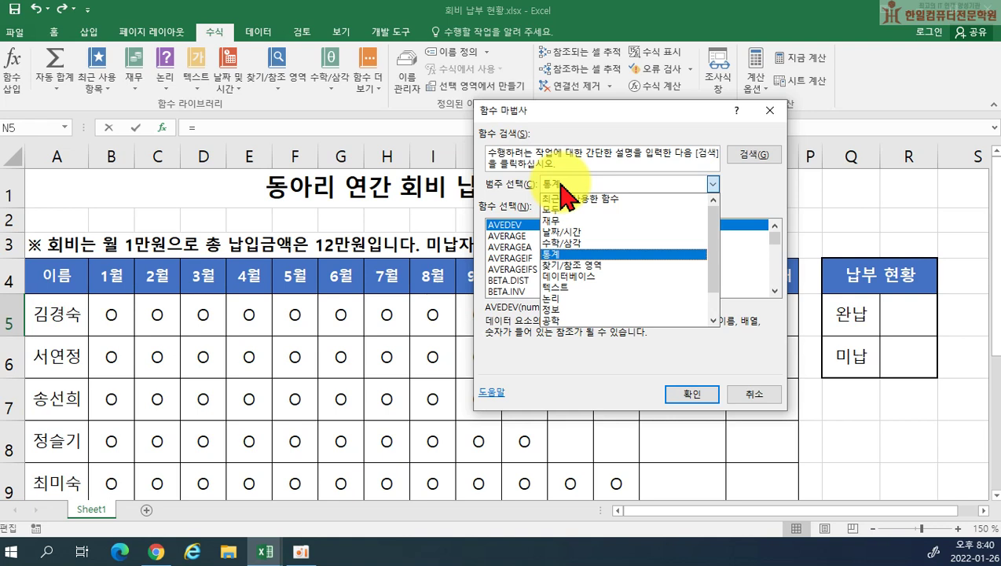
{"action": "left_click", "coordinate": [560, 254]}
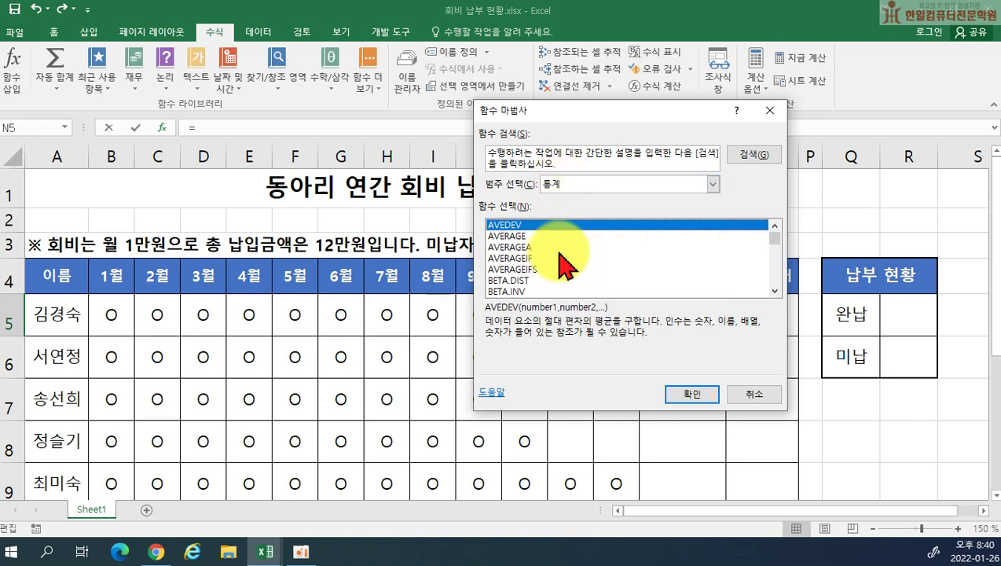
{"action": "left_click", "coordinate": [775, 291]}
{"action": "left_click", "coordinate": [775, 290]}
{"action": "left_click", "coordinate": [775, 291]}
{"action": "left_click", "coordinate": [774, 291]}
{"action": "left_click", "coordinate": [775, 291]}
{"action": "left_click", "coordinate": [775, 291]}
{"action": "left_click", "coordinate": [775, 291]}
{"action": "left_click", "coordinate": [774, 291]}
{"action": "left_click", "coordinate": [775, 291]}
{"action": "left_click", "coordinate": [775, 291]}
{"action": "left_click", "coordinate": [775, 291]}
{"action": "left_click", "coordinate": [775, 290]}
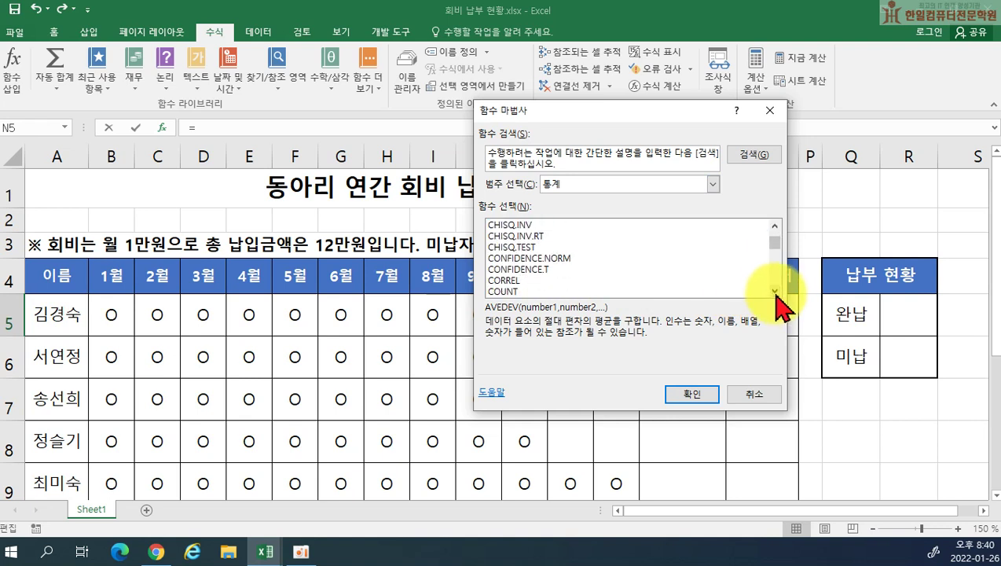
{"action": "left_click", "coordinate": [775, 290]}
{"action": "left_click", "coordinate": [519, 291]}
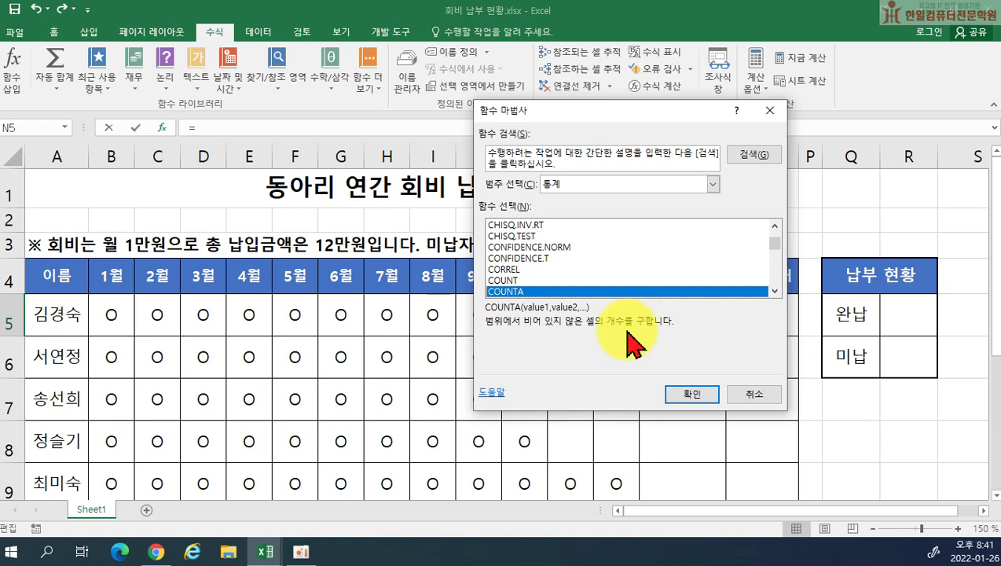
{"action": "left_click", "coordinate": [690, 394]}
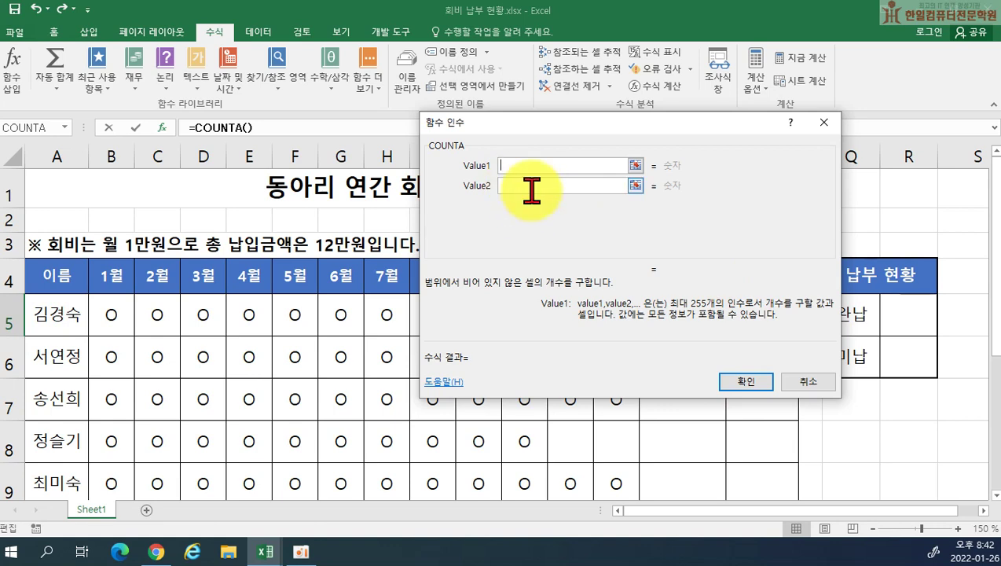
- Set COUNTA's Value1 to the monthly payment marks B5:M5 and fill the 납부회비 formula down to N10
{"action": "left_click_drag", "start_coordinate": [664, 124], "coordinate": [700, 149]}
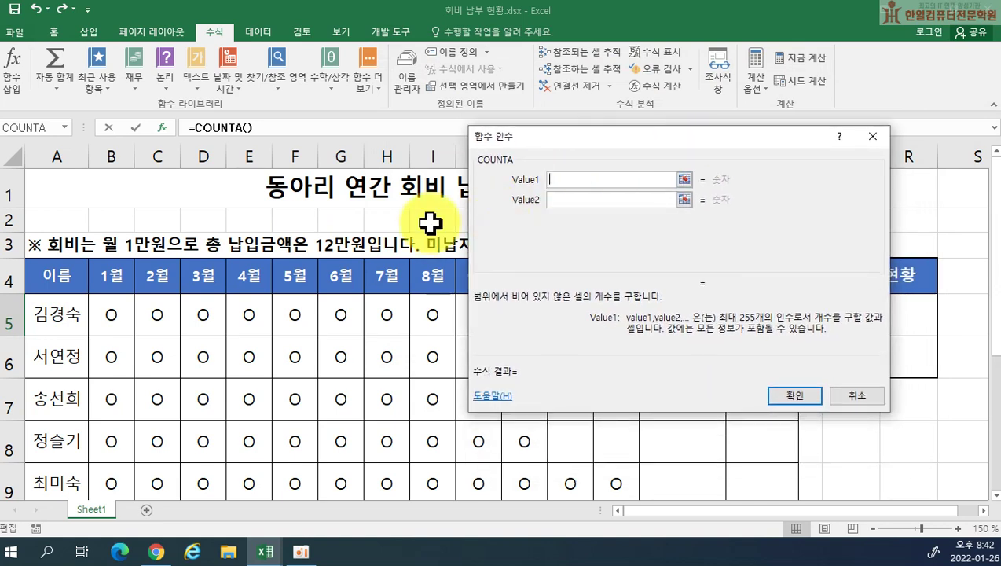
{"action": "left_click_drag", "start_coordinate": [110, 314], "coordinate": [600, 320]}
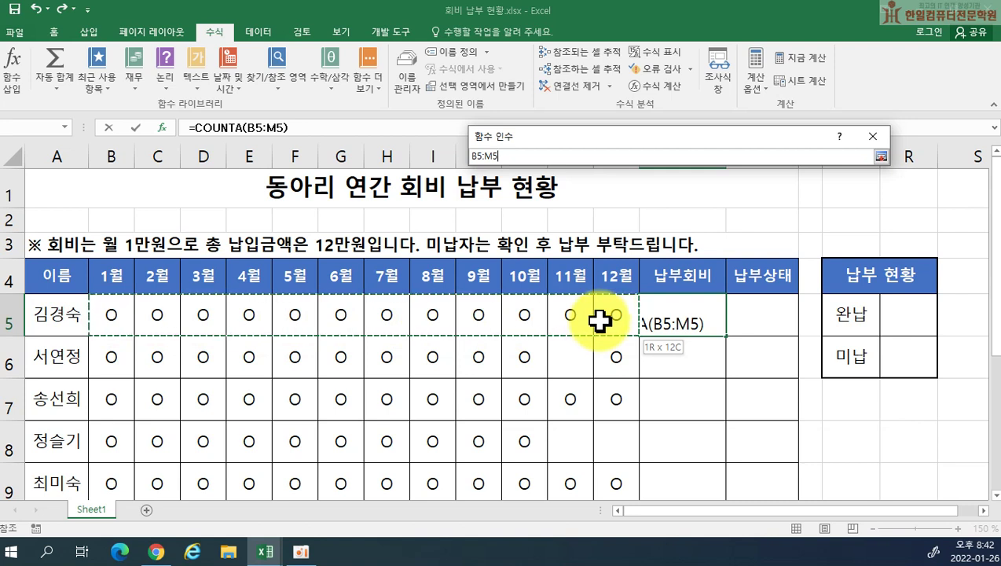
{"action": "left_click_drag", "start_coordinate": [599, 320], "coordinate": [600, 322]}
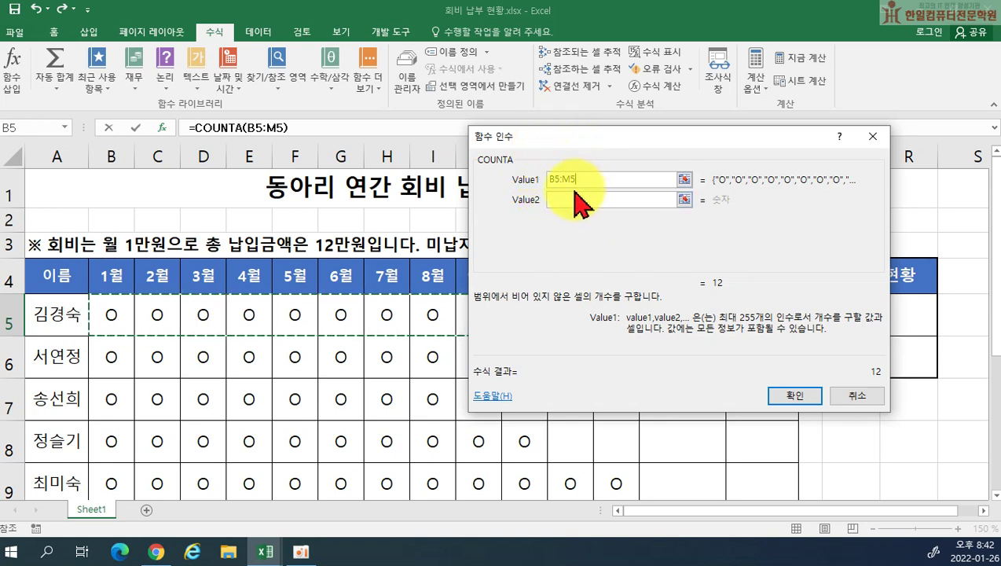
{"action": "left_click", "coordinate": [801, 393]}
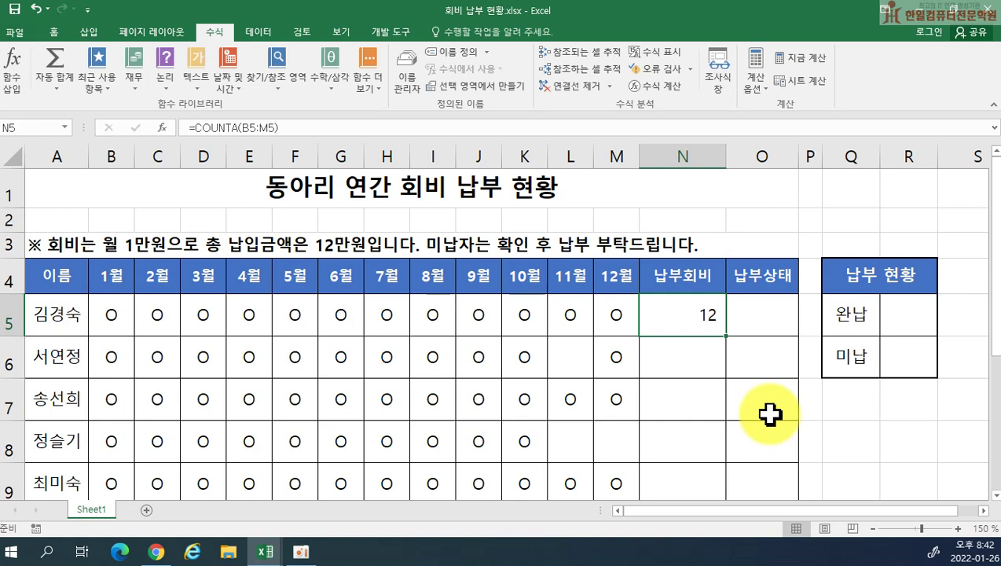
{"action": "scroll", "coordinate": [769, 414], "scroll_direction": "down", "scroll_amount": 1}
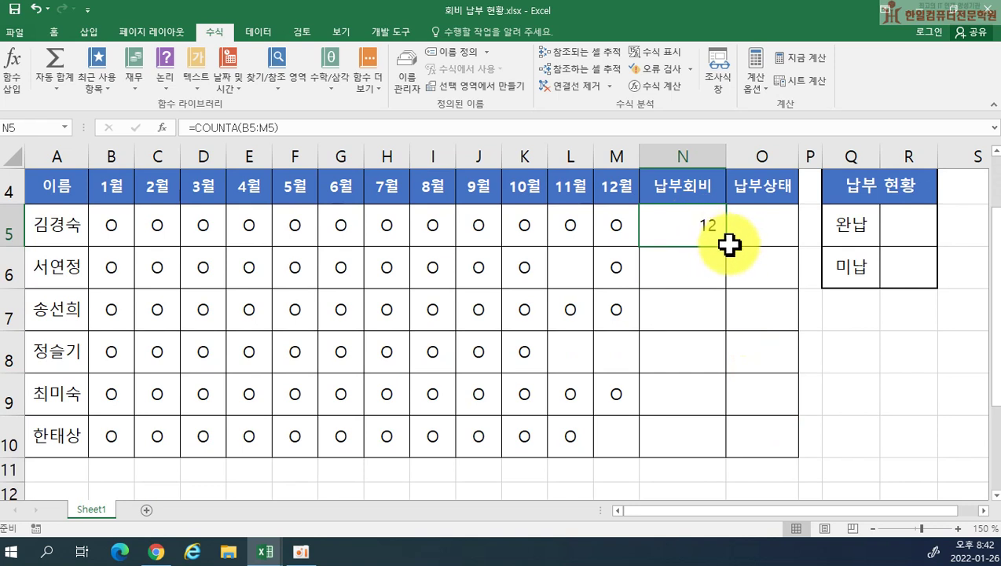
{"action": "left_click_drag", "start_coordinate": [726, 246], "coordinate": [710, 418]}
- Check the ranges used by the copied COUNTA formulas in N6, N7 and N8
{"action": "double_click", "coordinate": [704, 270]}
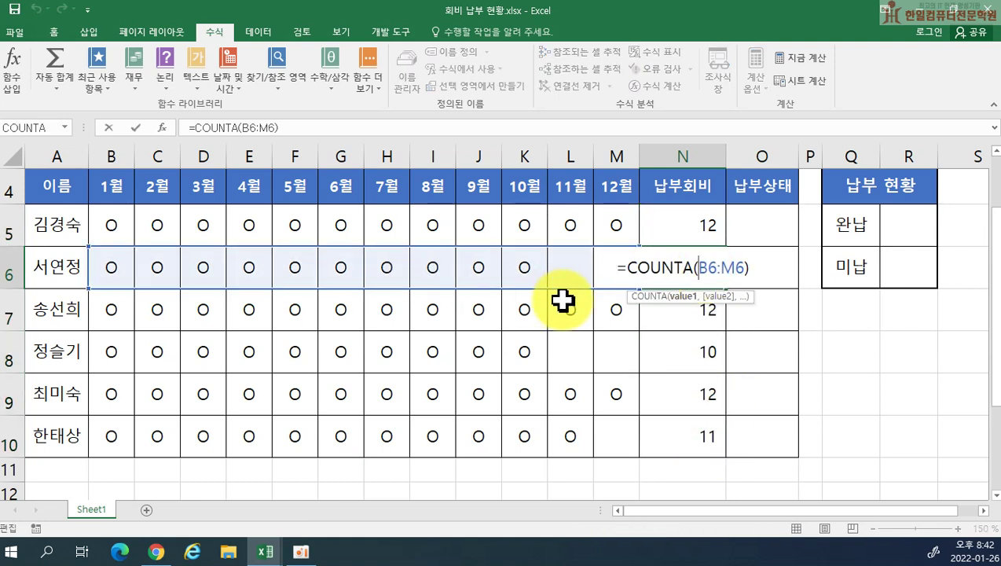
{"action": "key", "text": "Return"}
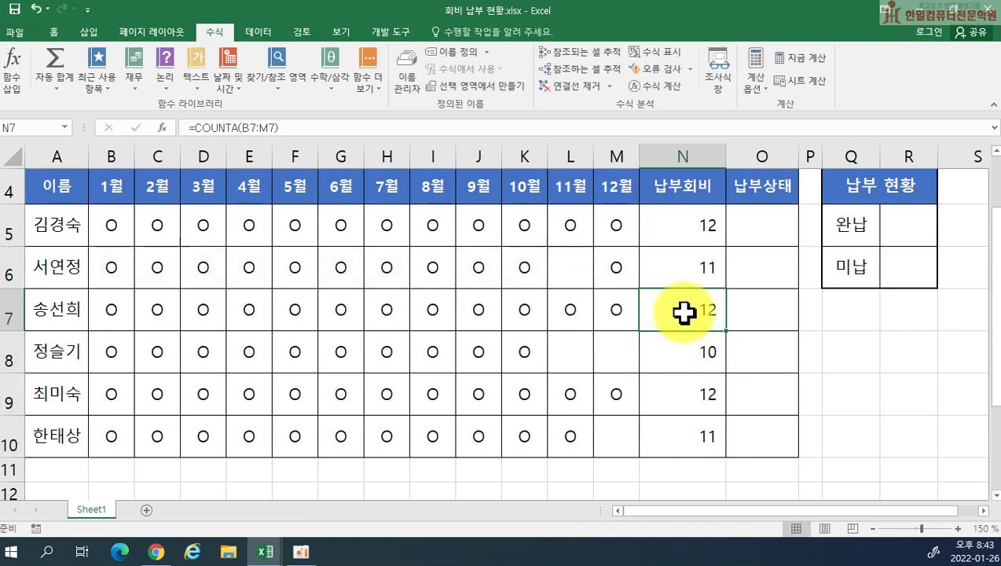
{"action": "double_click", "coordinate": [684, 312]}
{"action": "key", "text": "Return"}
{"action": "double_click", "coordinate": [678, 358]}
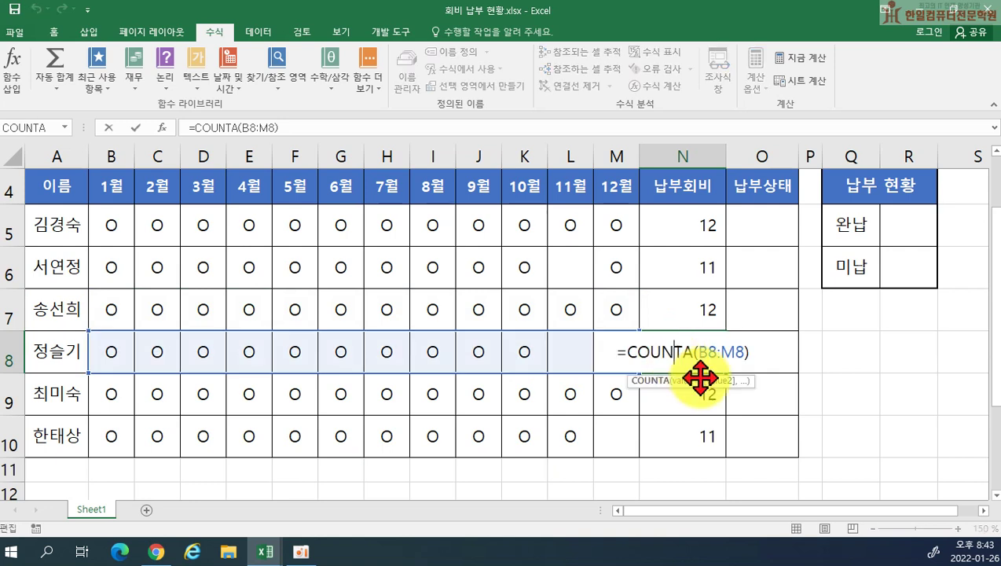
{"action": "key", "text": "Return"}
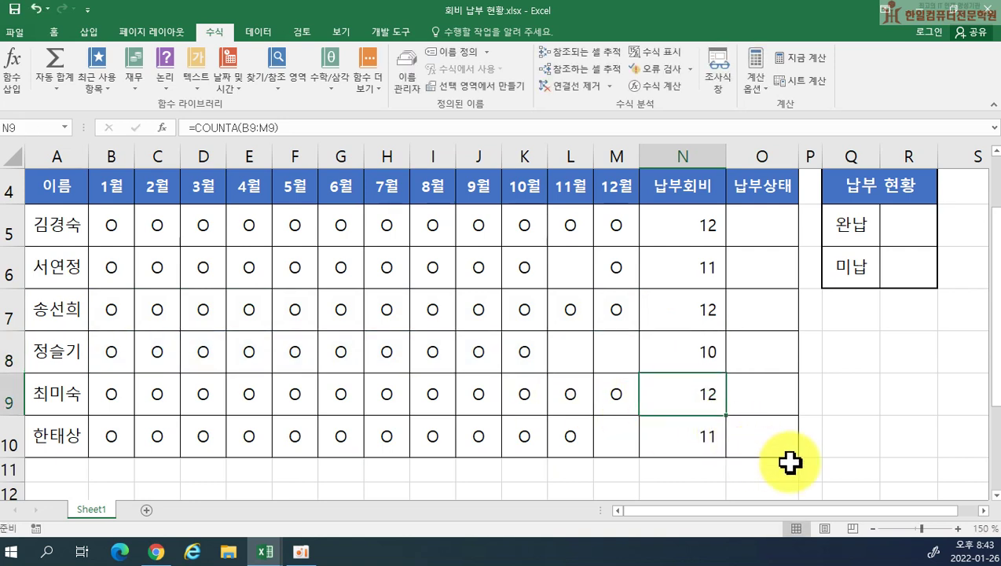
- Append *10000 to the COUNTA formula in N5 and undo the change
{"action": "left_click", "coordinate": [698, 230]}
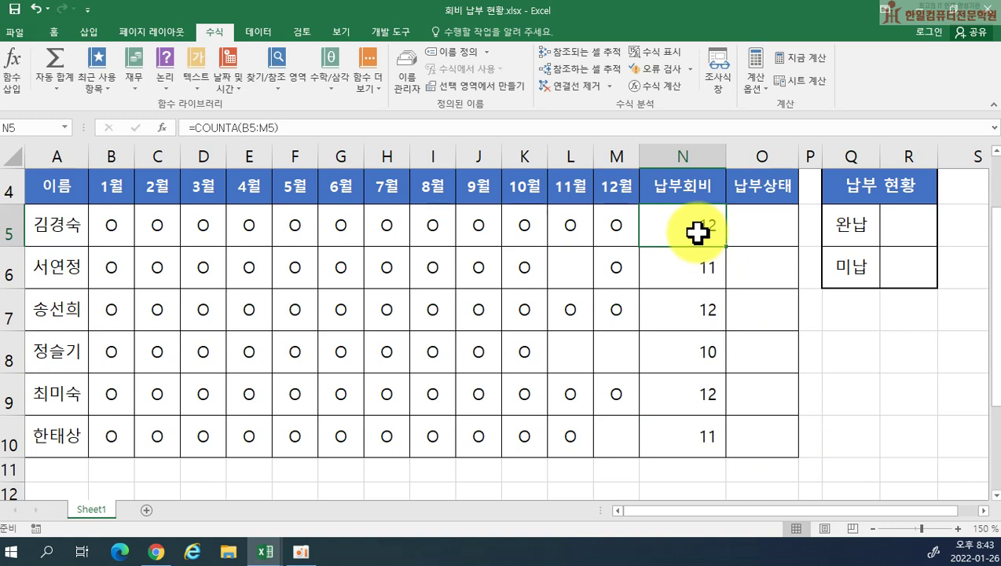
{"action": "scroll", "coordinate": [698, 234], "scroll_direction": "up", "scroll_amount": 2}
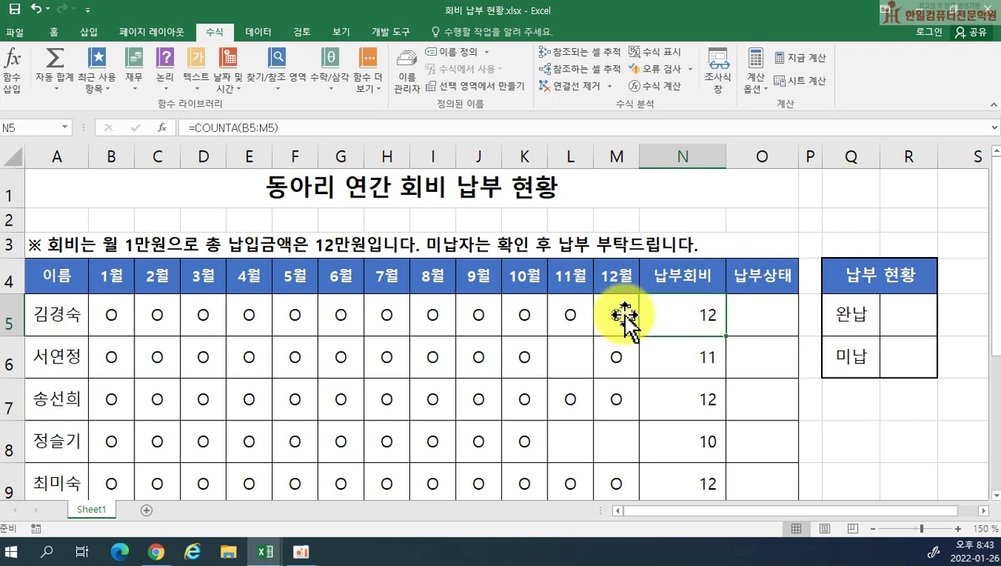
{"action": "left_click", "coordinate": [287, 127]}
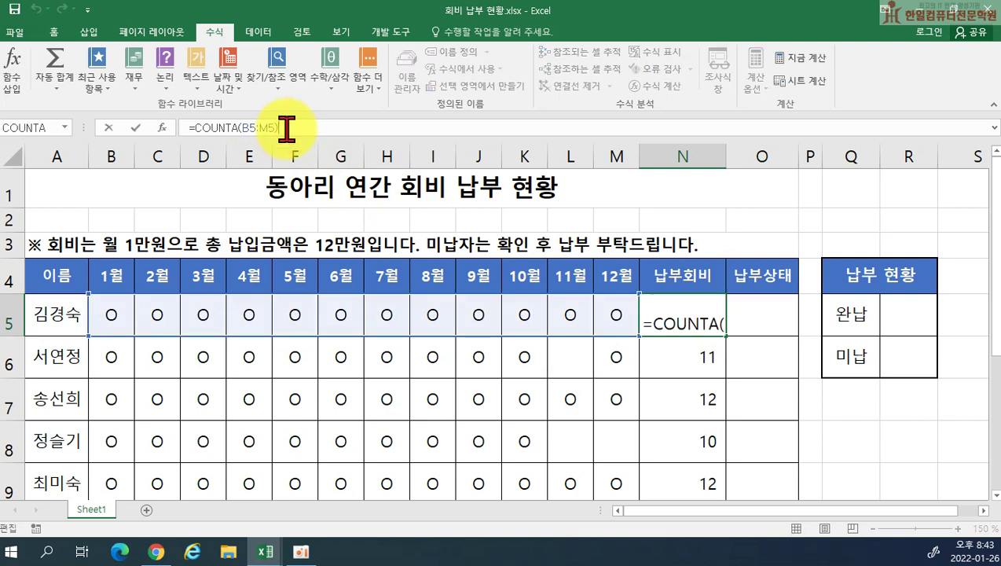
{"action": "type", "text": "*10000"}
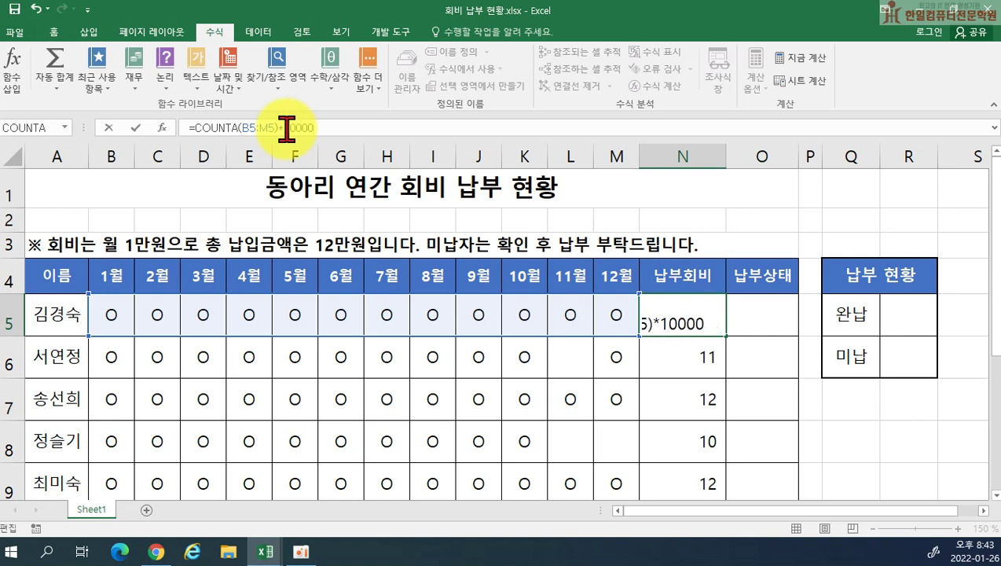
{"action": "key", "text": "Return"}
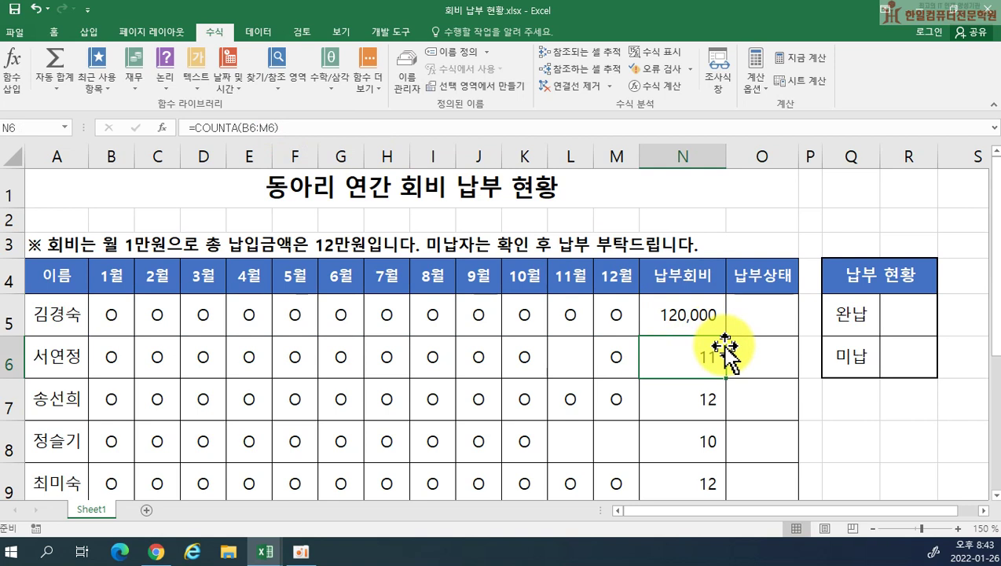
{"action": "key", "text": "ctrl+z"}
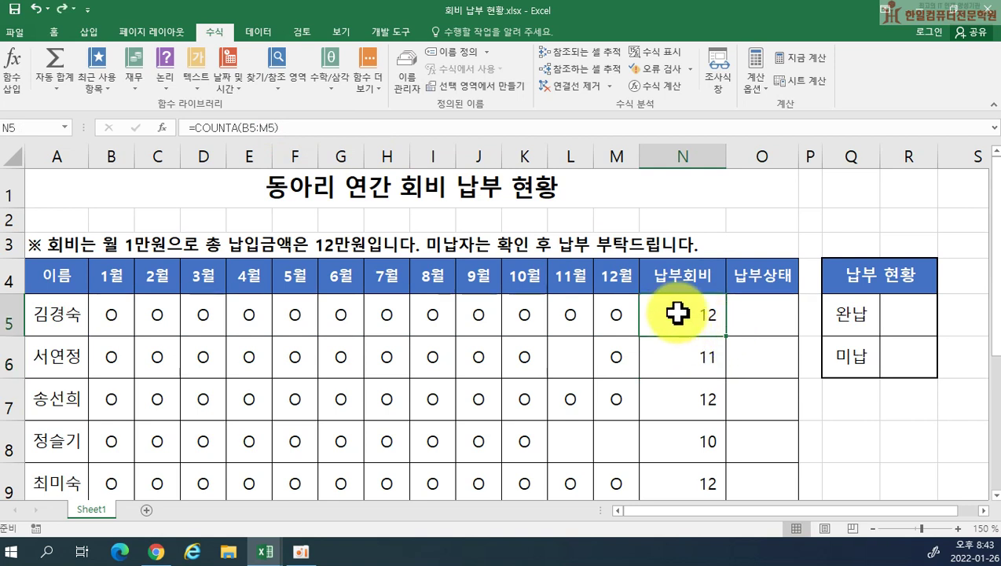
- Multiply the payment count in N5 by the monthly fee, making the formula =COUNTA(B5:M5)*10000
{"action": "double_click", "coordinate": [693, 315]}
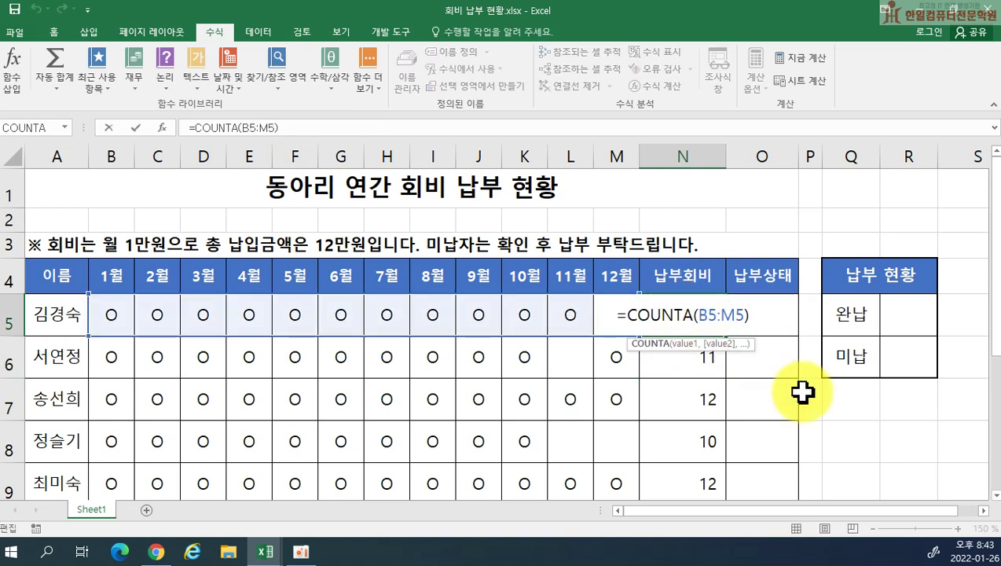
{"action": "left_click", "coordinate": [755, 321]}
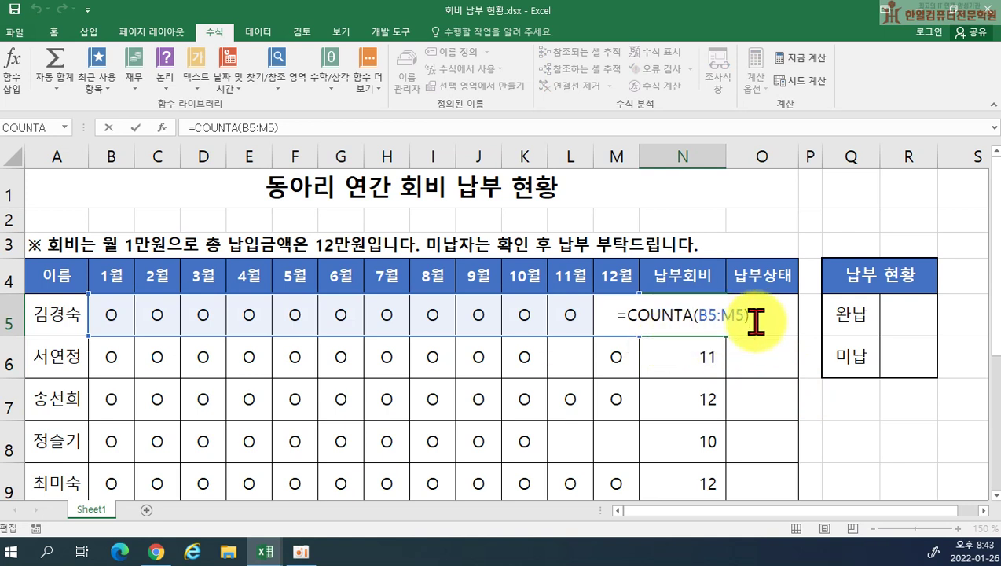
{"action": "type", "text": "*10000"}
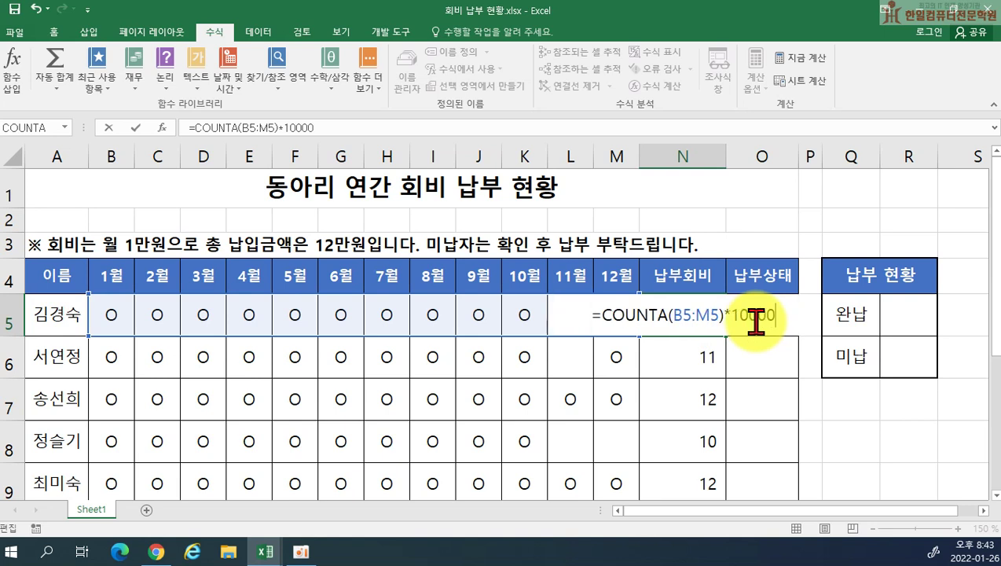
{"action": "key", "text": "Return"}
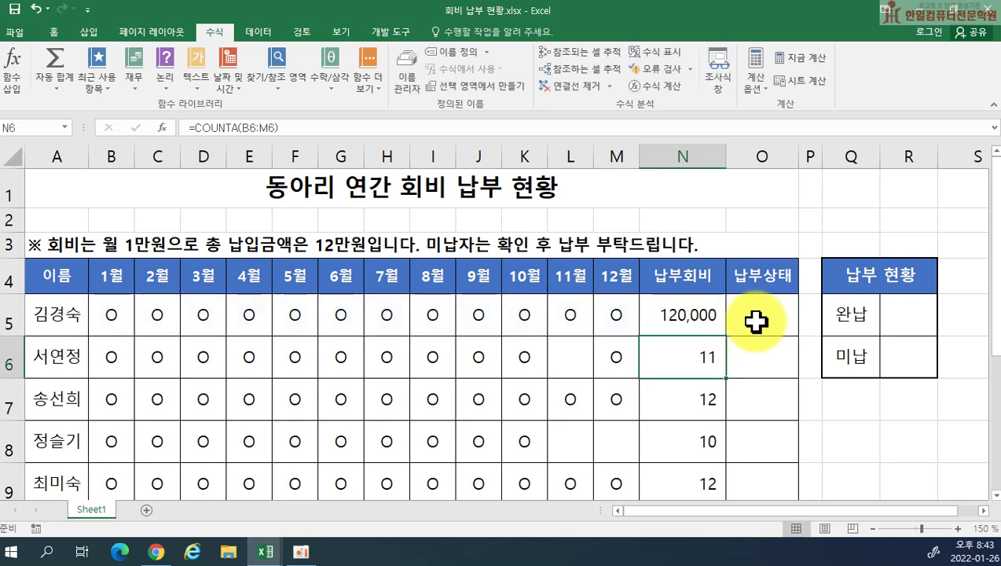
- Fill the N5 formula =COUNTA(B5:M5)*10000 down the 납부회비 column to N10
{"action": "left_click", "coordinate": [694, 314]}
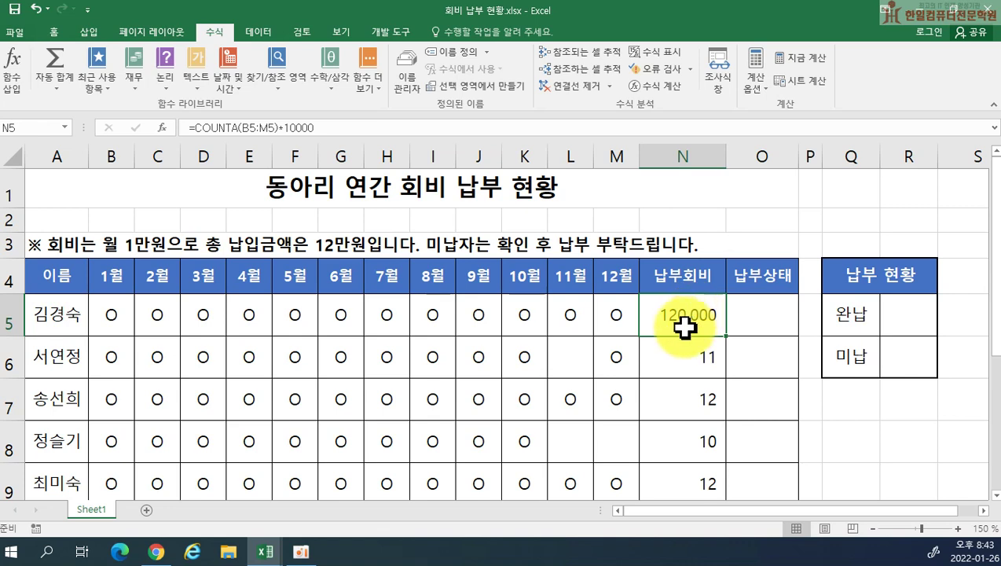
{"action": "left_click_drag", "start_coordinate": [727, 340], "coordinate": [727, 444]}
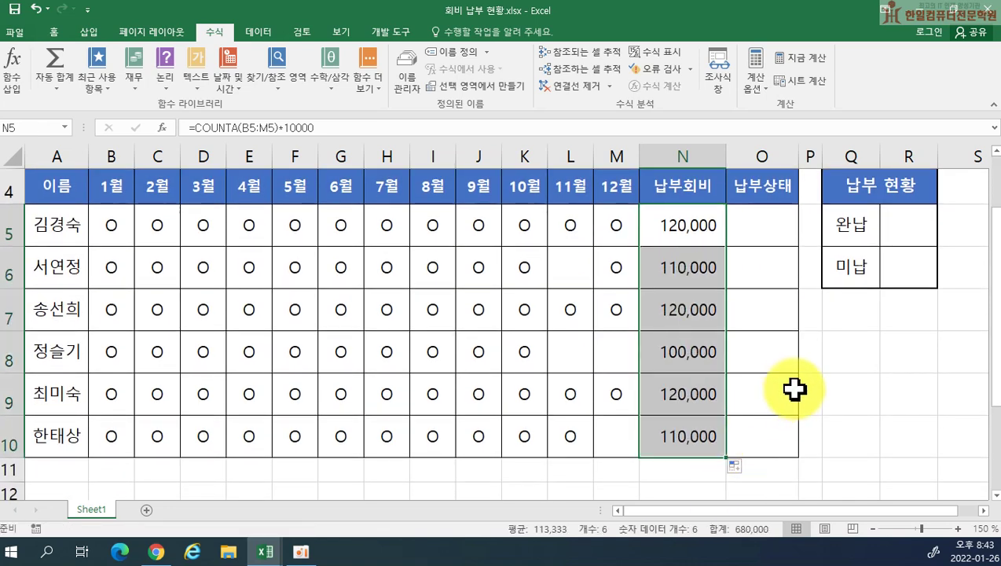
{"action": "scroll", "coordinate": [770, 331], "scroll_direction": "up", "scroll_amount": 1}
{"action": "scroll", "coordinate": [771, 331], "scroll_direction": "down", "scroll_amount": 1}
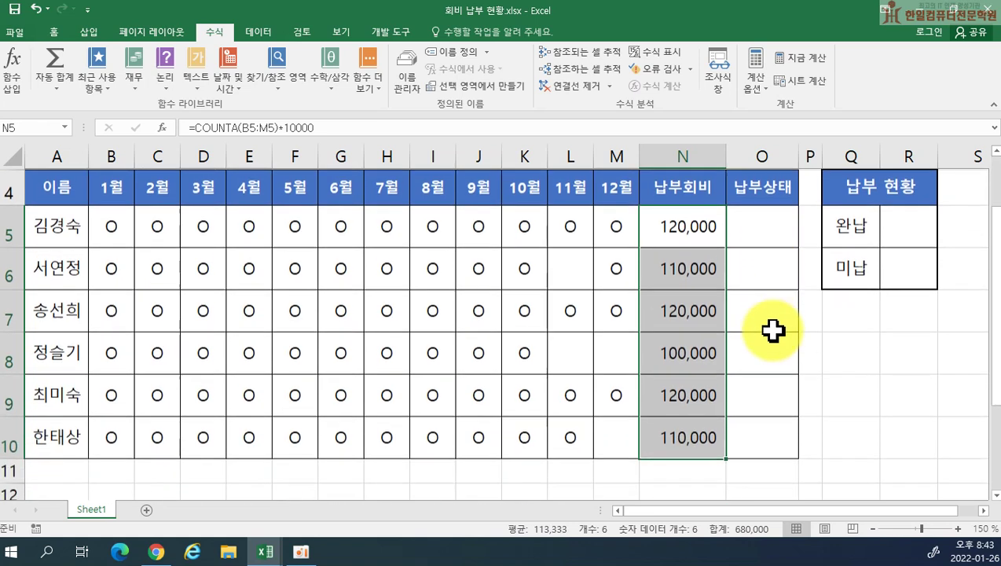
{"action": "scroll", "coordinate": [770, 331], "scroll_direction": "up", "scroll_amount": 1}
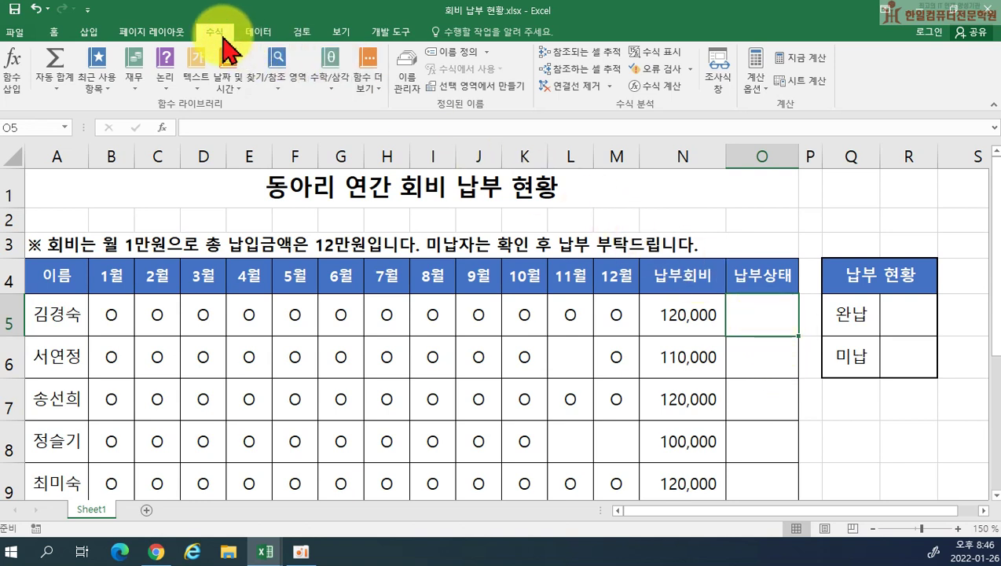
- Insert the logical function IF in O5 and set its Logical_test to N5<120000
{"action": "left_click", "coordinate": [167, 96]}
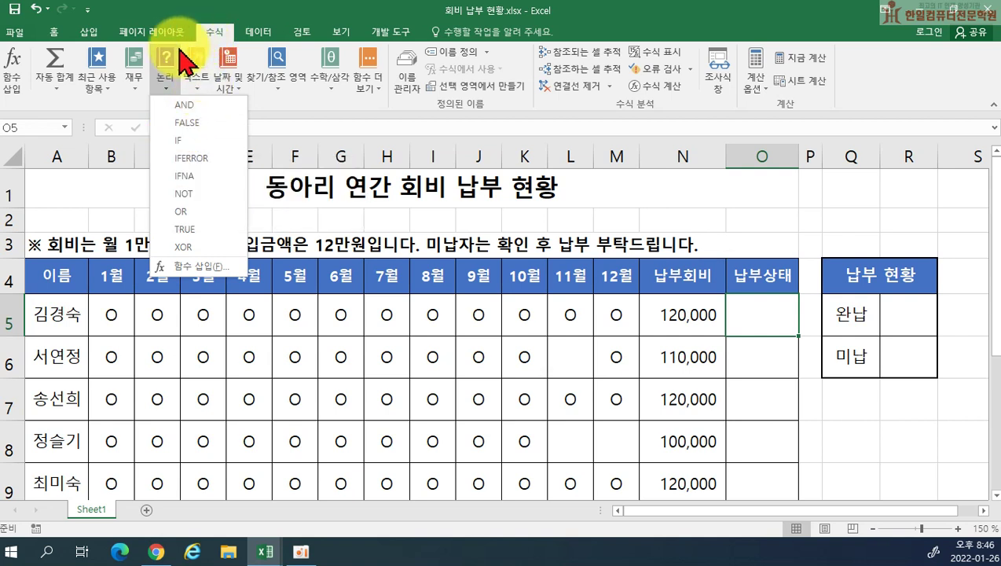
{"action": "left_click", "coordinate": [129, 102]}
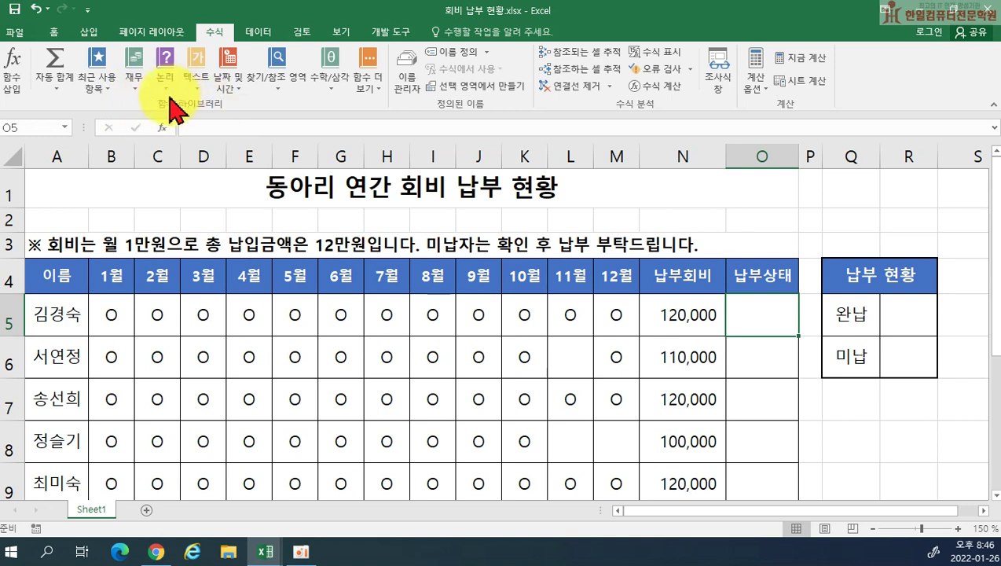
{"action": "left_click", "coordinate": [169, 83]}
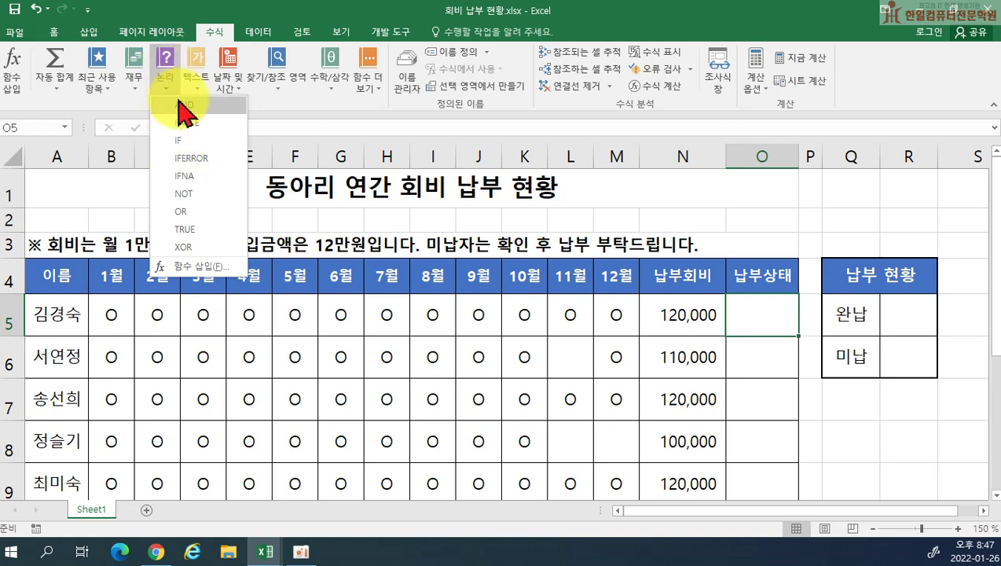
{"action": "left_click", "coordinate": [189, 141]}
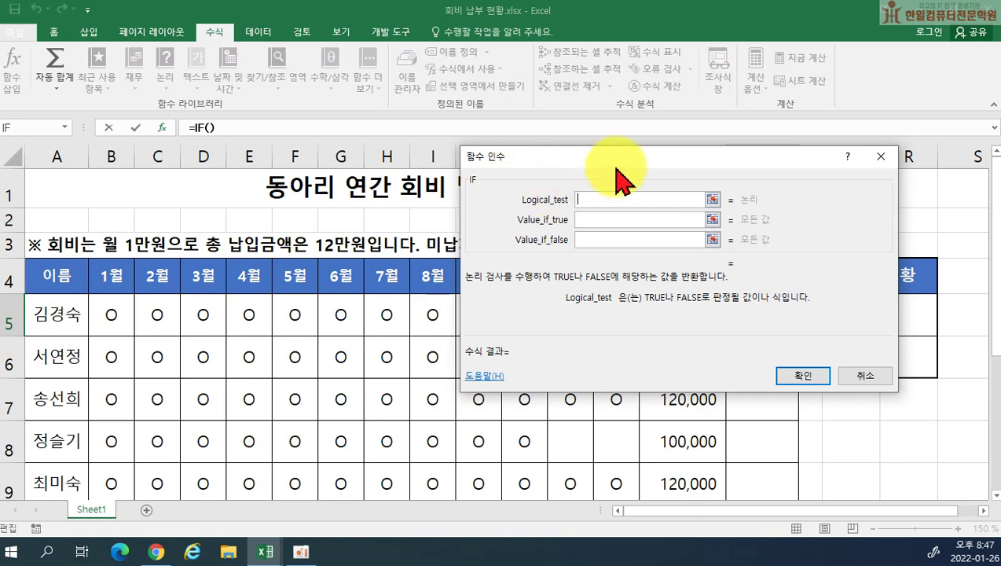
{"action": "left_click_drag", "start_coordinate": [570, 164], "coordinate": [542, 363]}
{"action": "left_click_drag", "start_coordinate": [646, 358], "coordinate": [652, 138]}
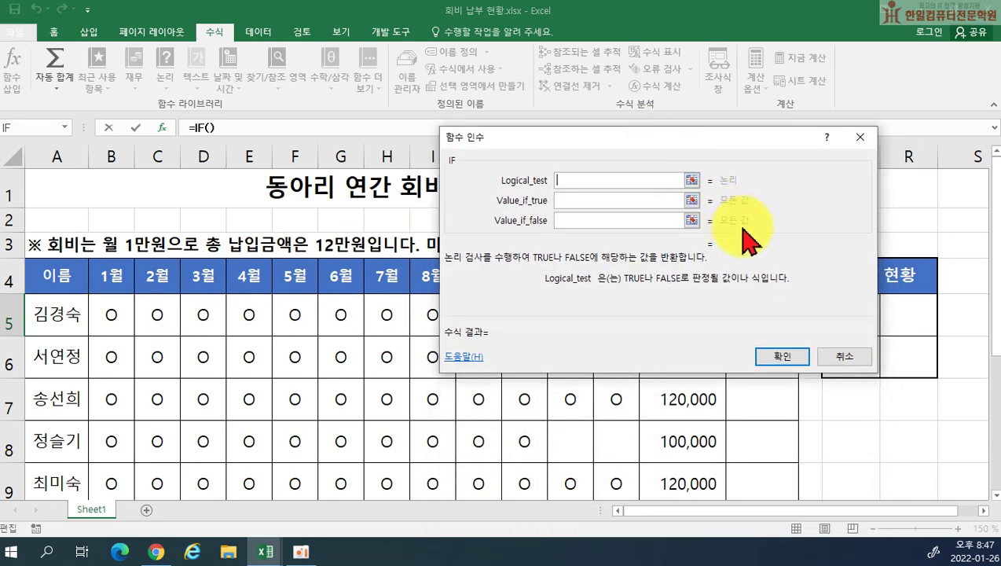
{"action": "left_click", "coordinate": [561, 180]}
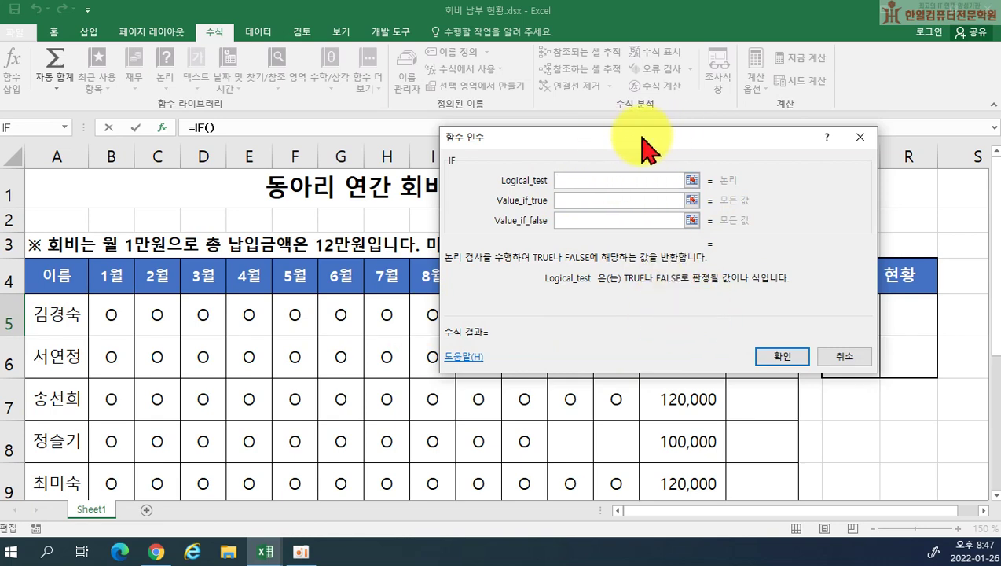
{"action": "left_click_drag", "start_coordinate": [619, 140], "coordinate": [307, 165]}
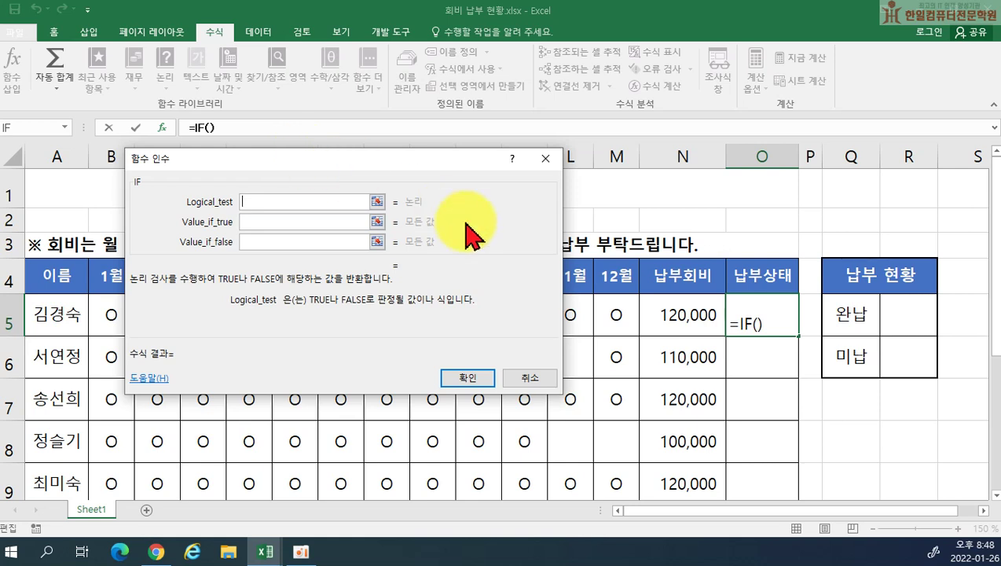
{"action": "left_click", "coordinate": [704, 313]}
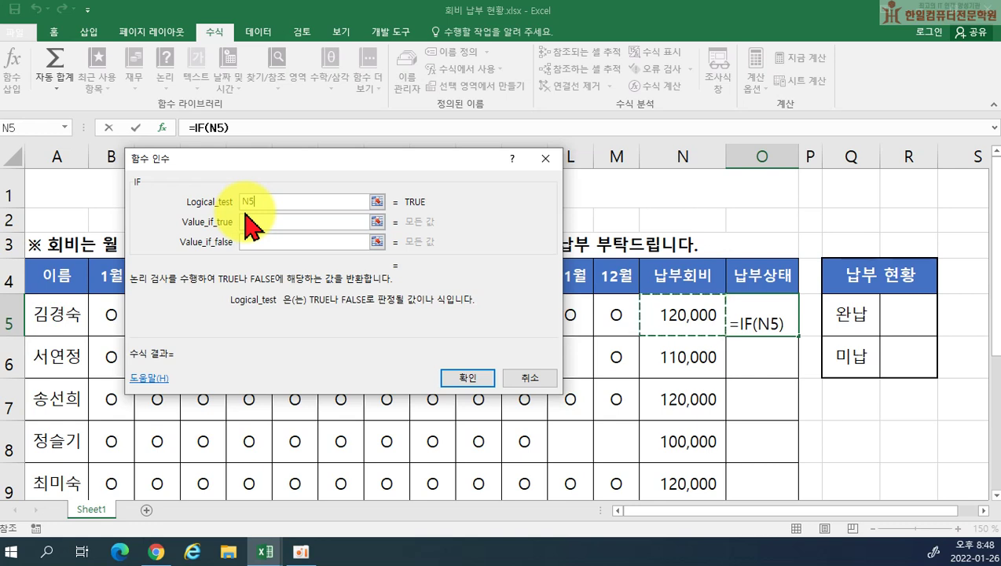
{"action": "type", "text": "<"}
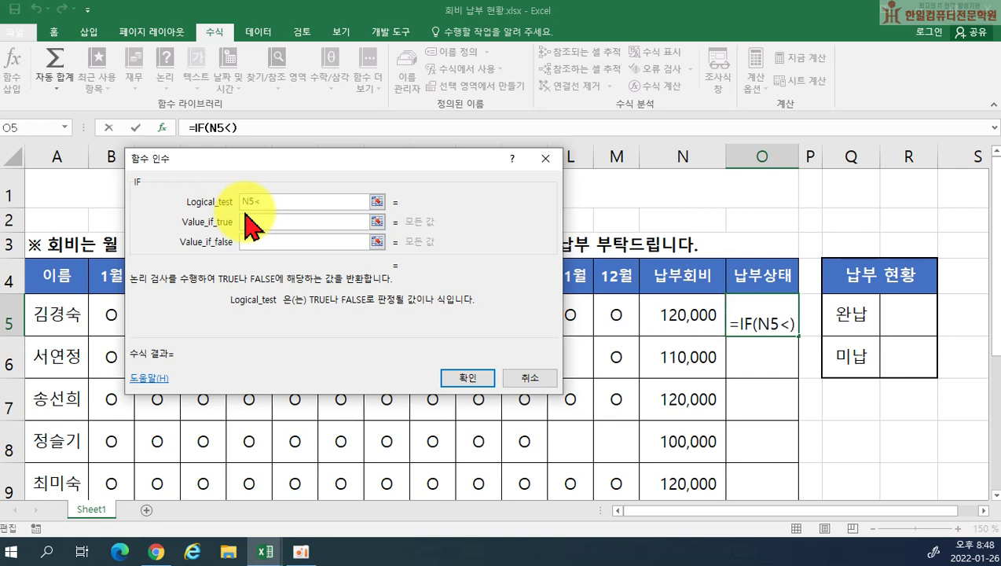
{"action": "type", "text": "120000"}
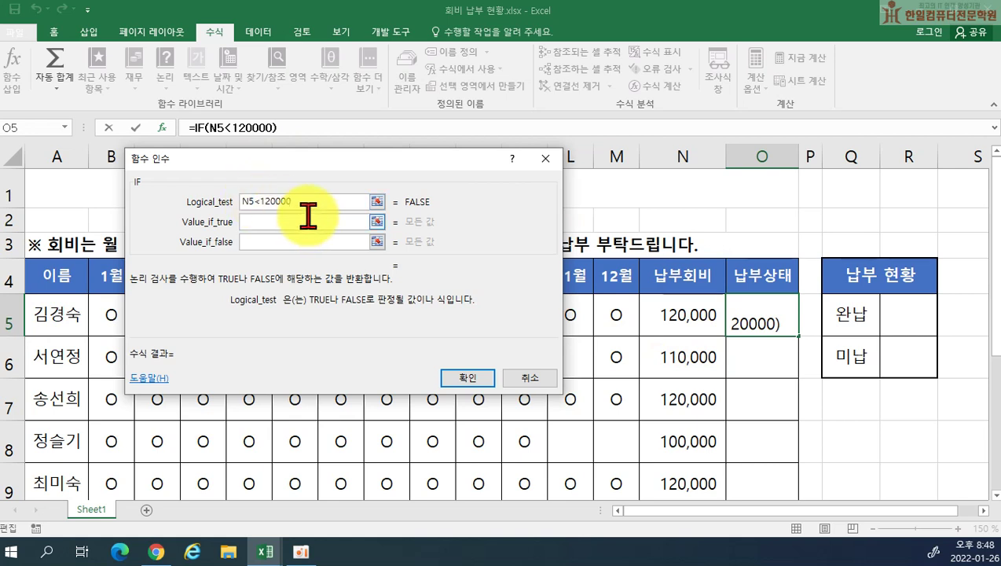
- Set the IF function's Value_if_true to "미납" and Value_if_false to "완납", and apply it to O5
{"action": "left_click", "coordinate": [249, 222]}
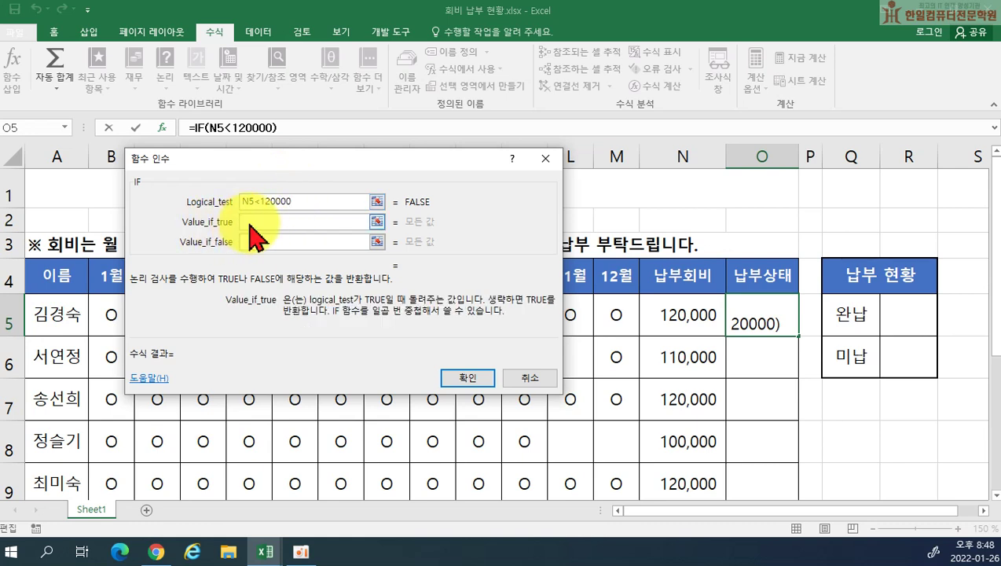
{"action": "type", "text": "\""}
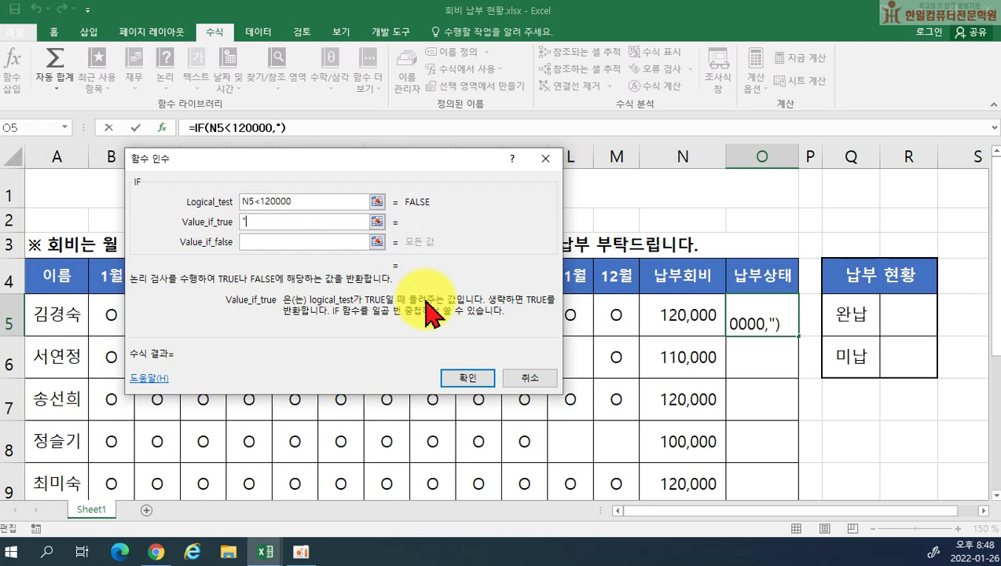
{"action": "type", "text": "a"}
{"action": "key", "text": "BackSpace"}
{"action": "type", "text": "미납\""}
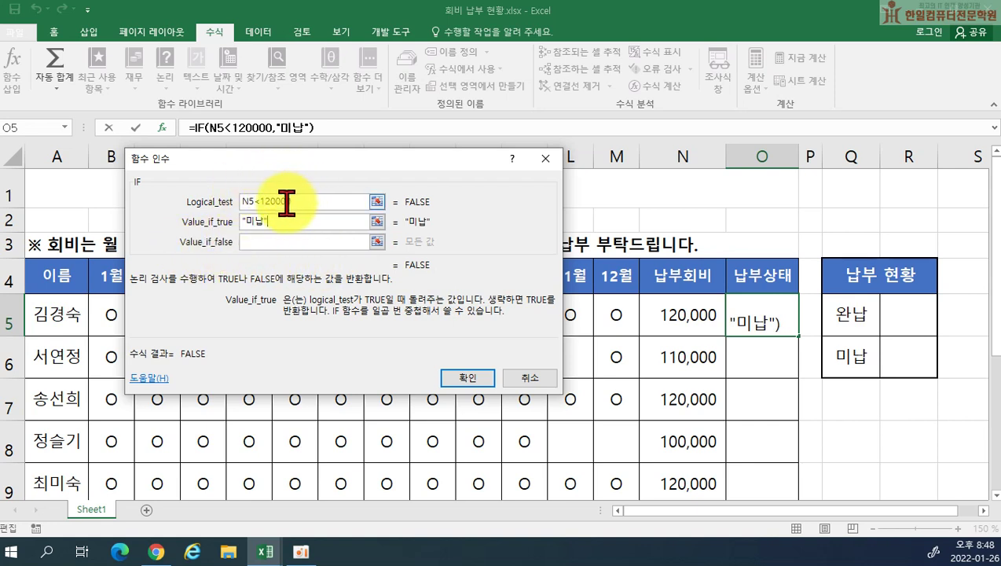
{"action": "left_click", "coordinate": [268, 240]}
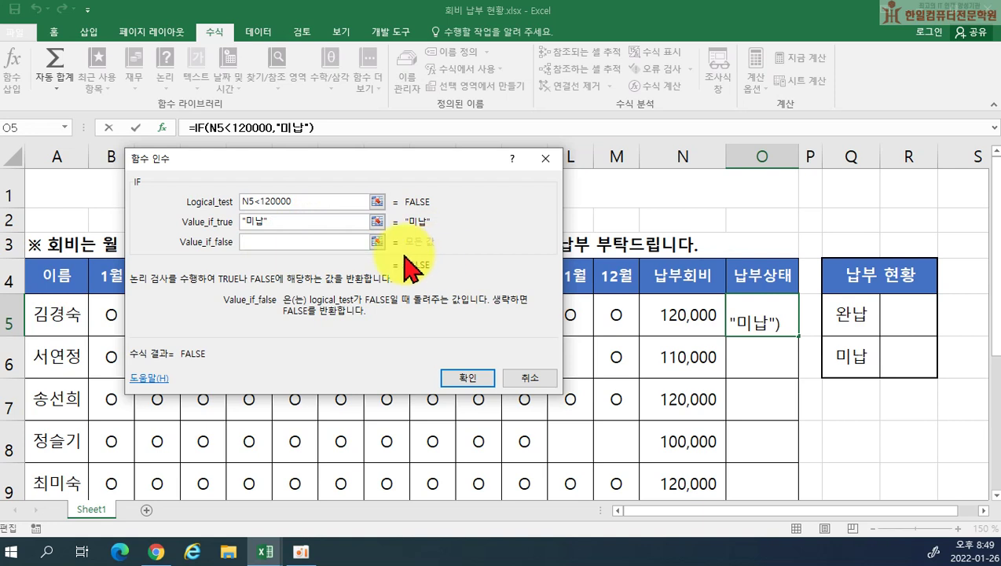
{"action": "type", "text": "\""}
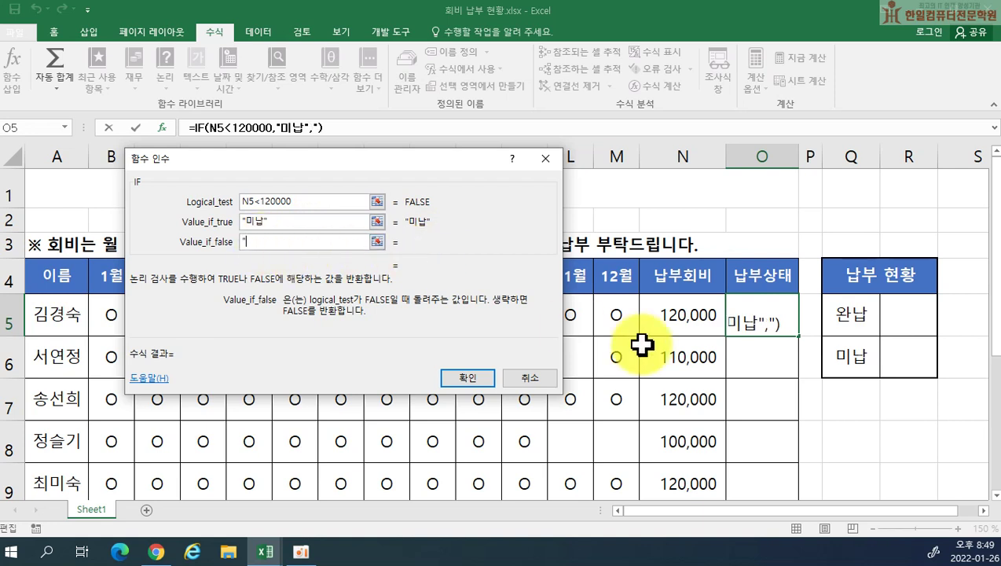
{"action": "type", "text": "완납\""}
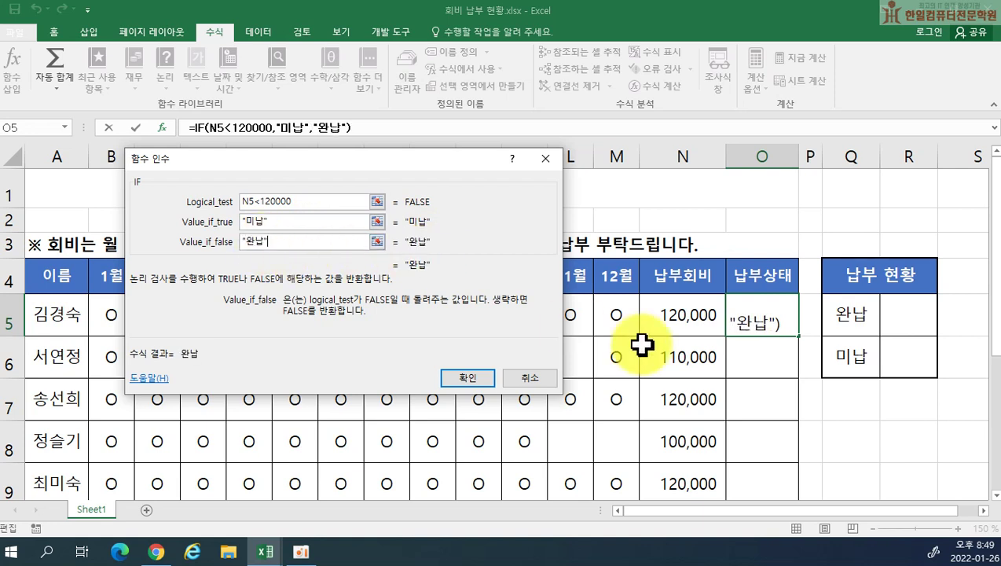
{"action": "left_click", "coordinate": [469, 380]}
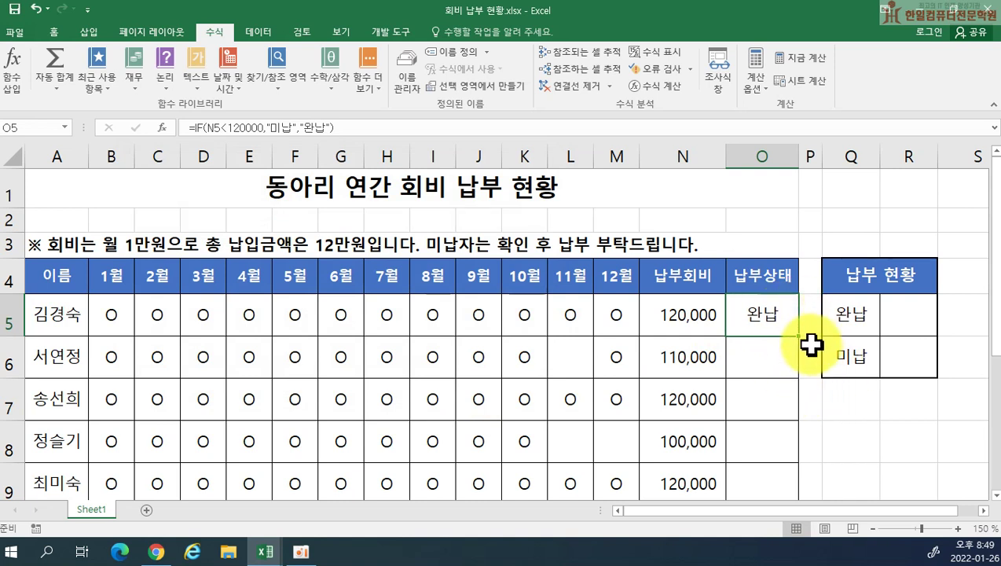
- Fill the 납부상태 formula down to O10 and check the copied formulas in O6 and O7
{"action": "left_click_drag", "start_coordinate": [798, 336], "coordinate": [792, 445]}
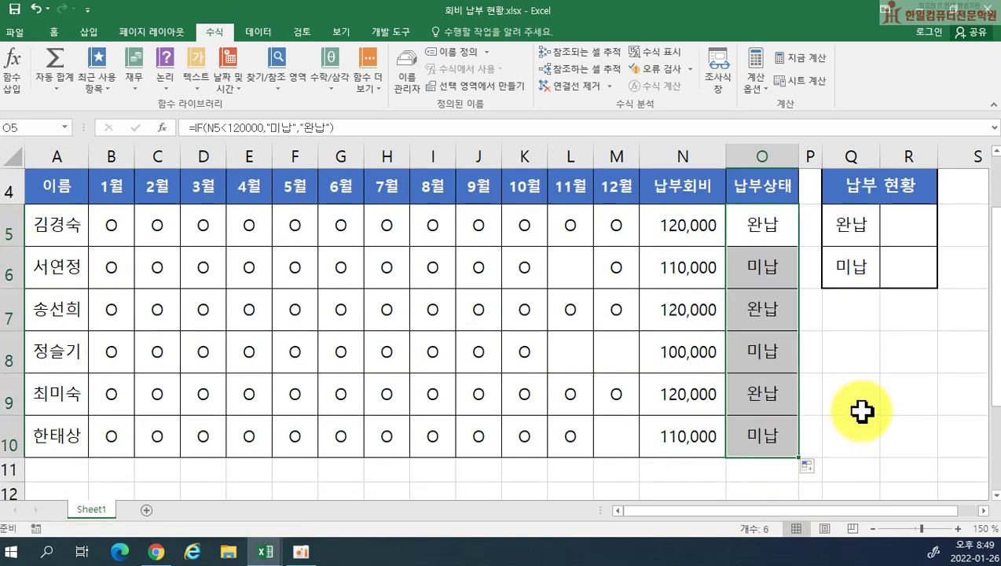
{"action": "double_click", "coordinate": [761, 267]}
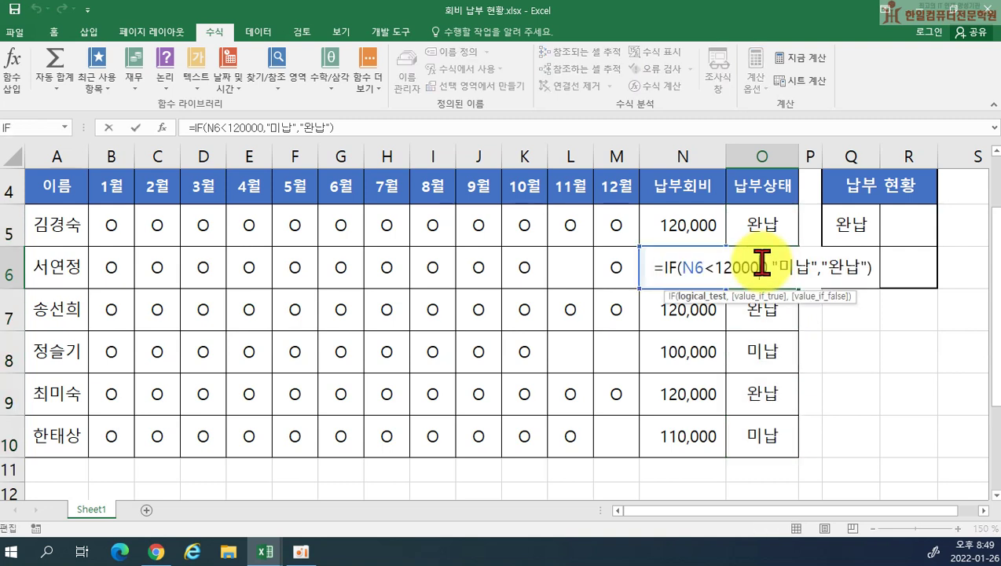
{"action": "key", "text": "Return"}
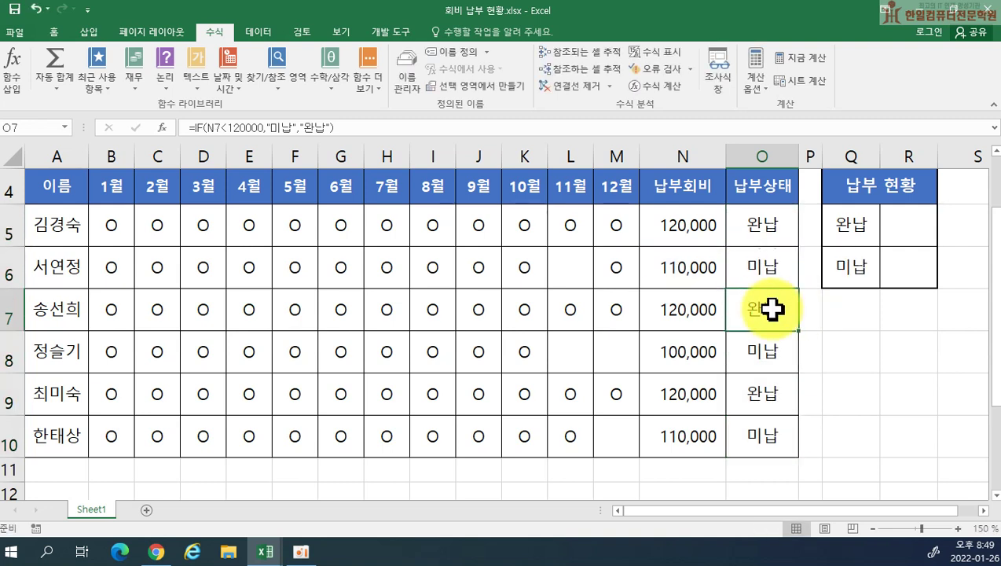
{"action": "double_click", "coordinate": [769, 310]}
{"action": "key", "text": "Return"}
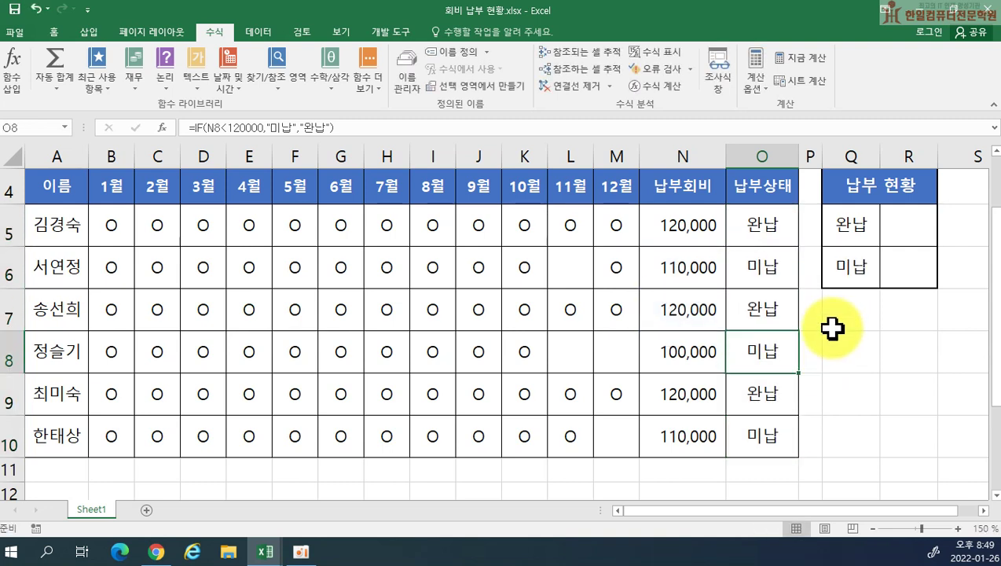
{"action": "left_click", "coordinate": [759, 226]}
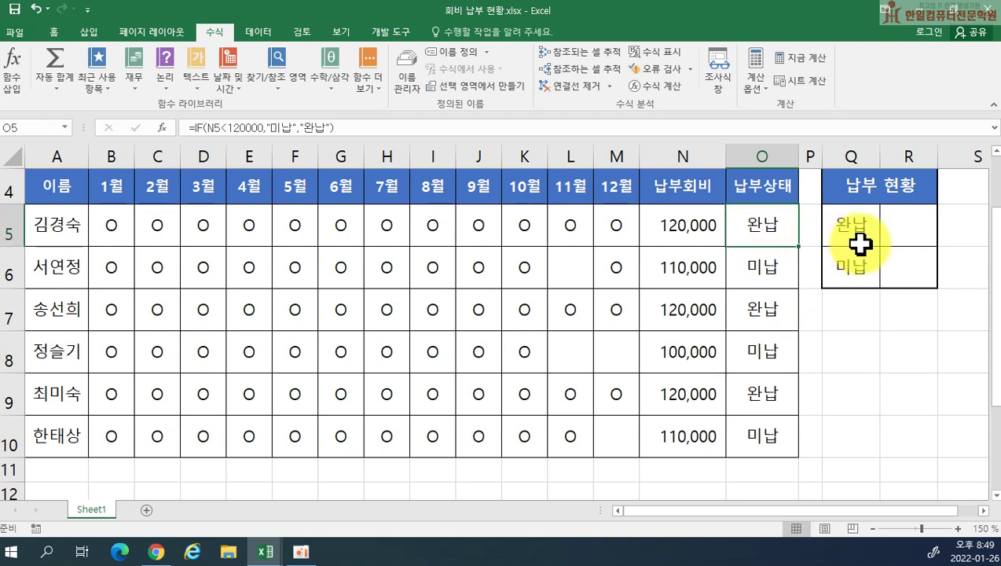
- Select cell R5 beside 완납 in the 납부 현황 table
{"action": "left_click", "coordinate": [907, 232]}
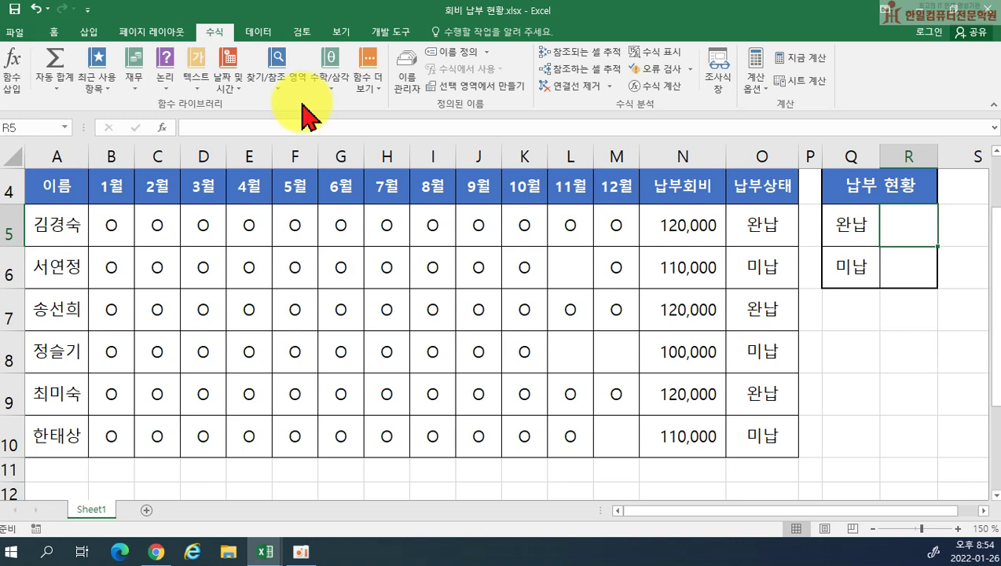
{"action": "scroll", "coordinate": [864, 236], "scroll_direction": "up", "scroll_amount": 1}
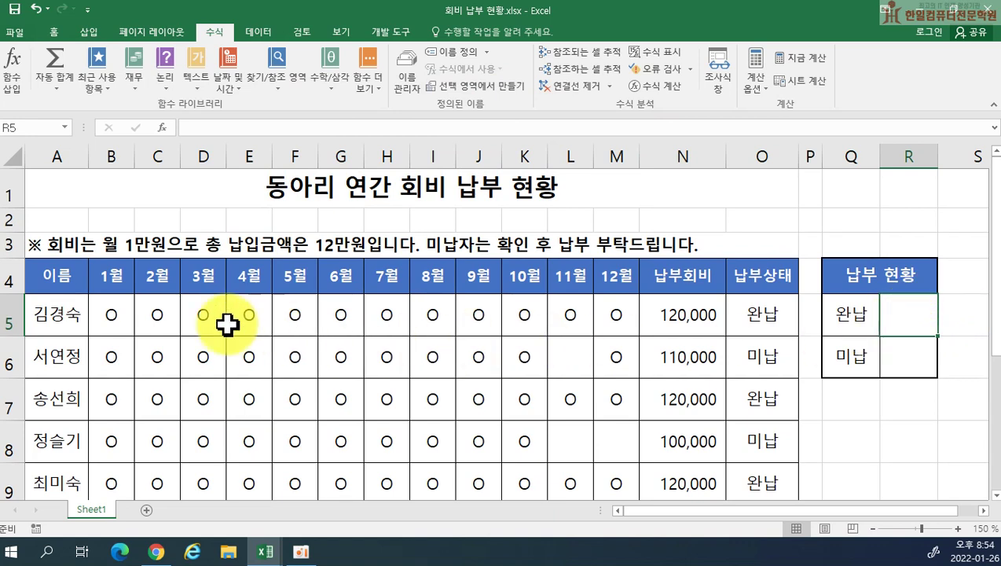
{"action": "scroll", "coordinate": [457, 407], "scroll_direction": "down", "scroll_amount": 1}
{"action": "scroll", "coordinate": [457, 406], "scroll_direction": "down", "scroll_amount": 1}
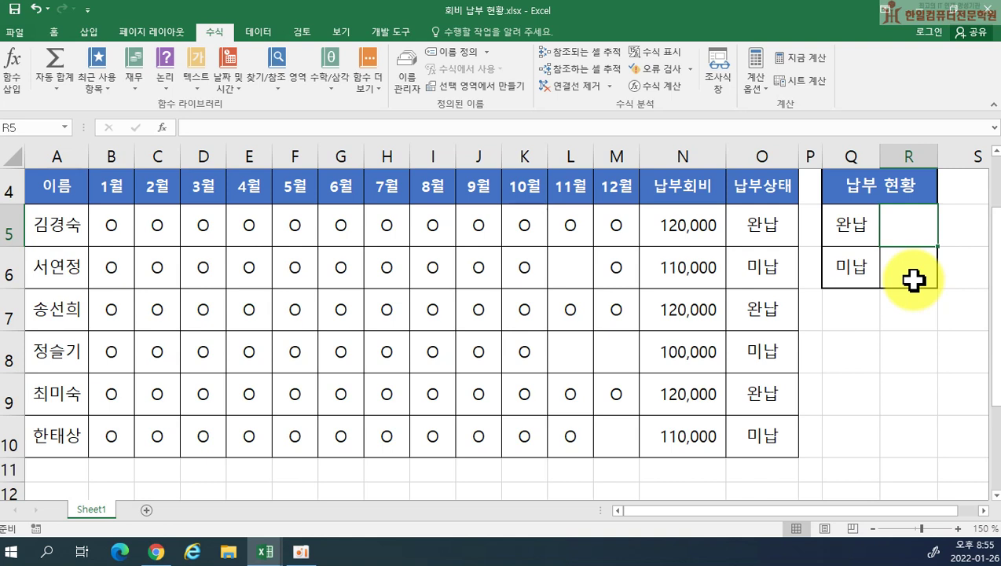
{"action": "type", "text": "="}
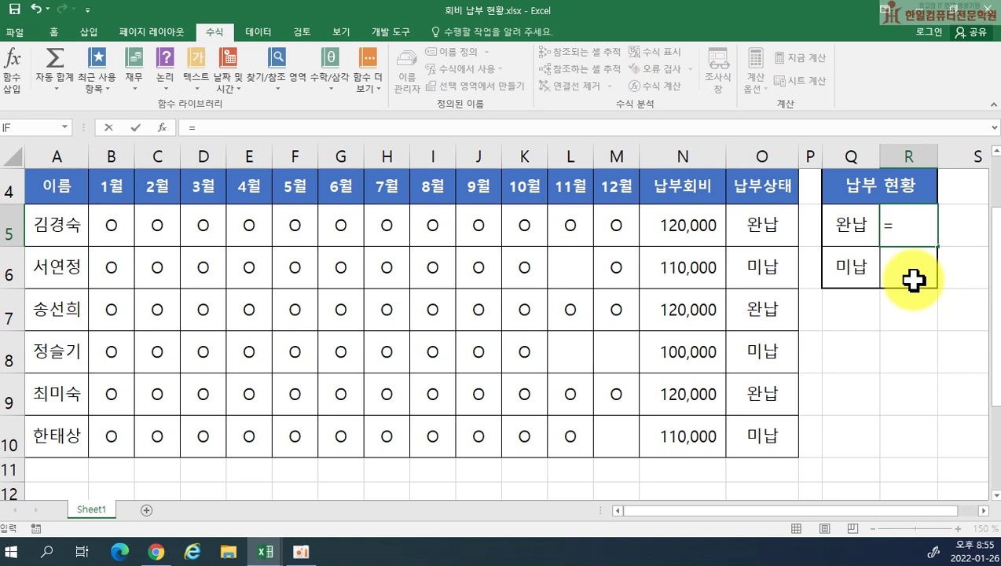
{"action": "type", "text": "ㅊ"}
{"action": "key", "text": "BackSpace"}
{"action": "type", "text": "c"}
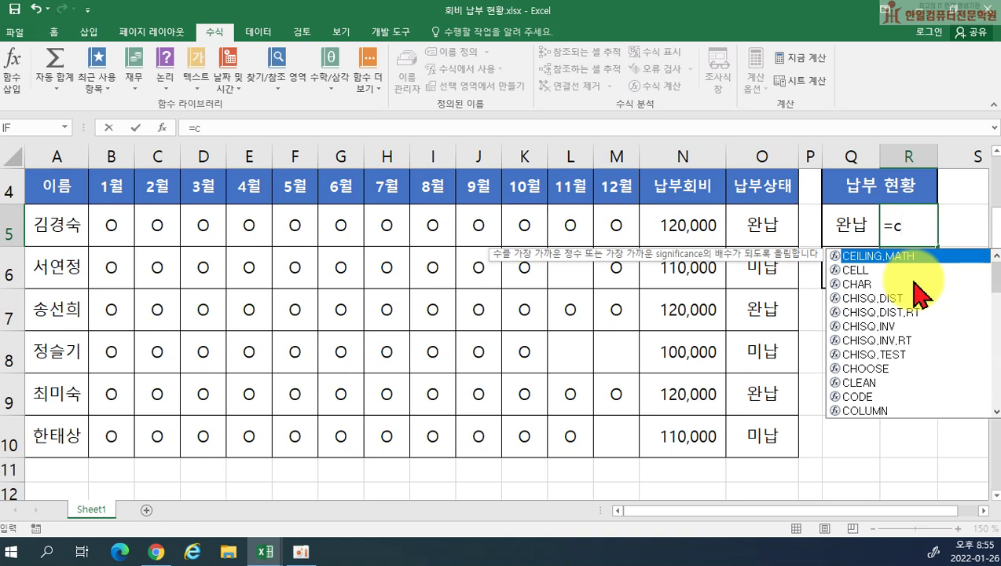
{"action": "type", "text": "ou"}
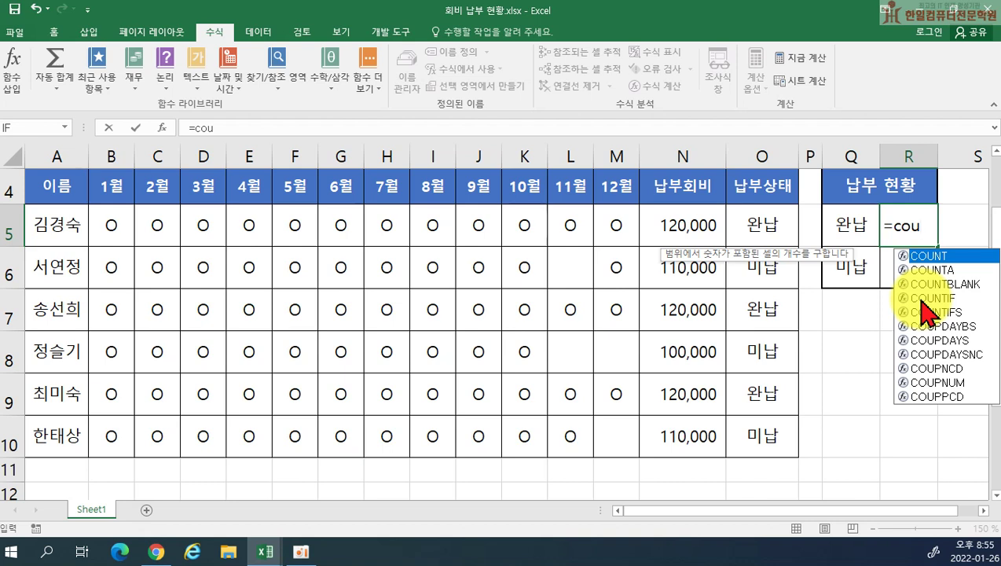
{"action": "double_click", "coordinate": [920, 298]}
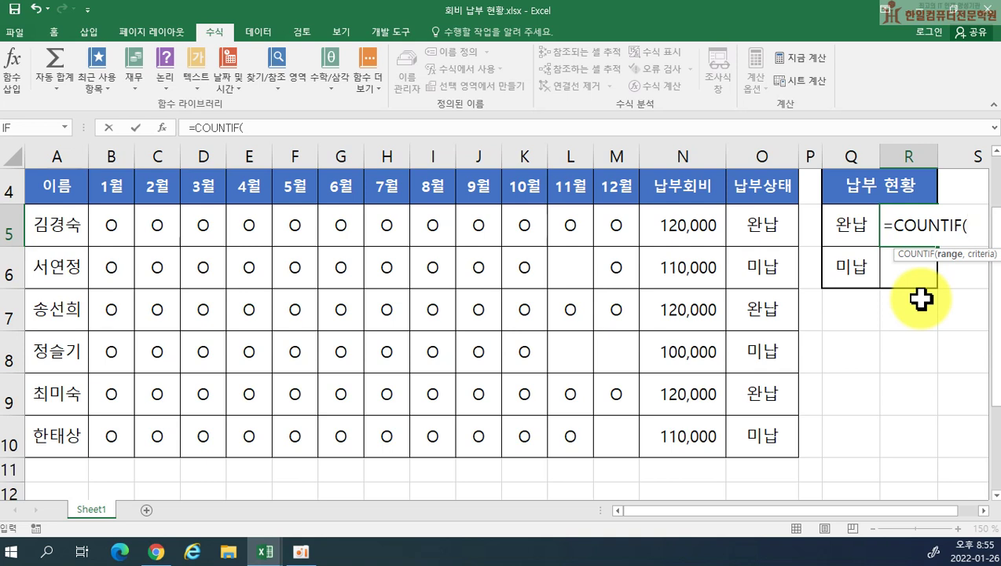
{"action": "key", "text": "Escape"}
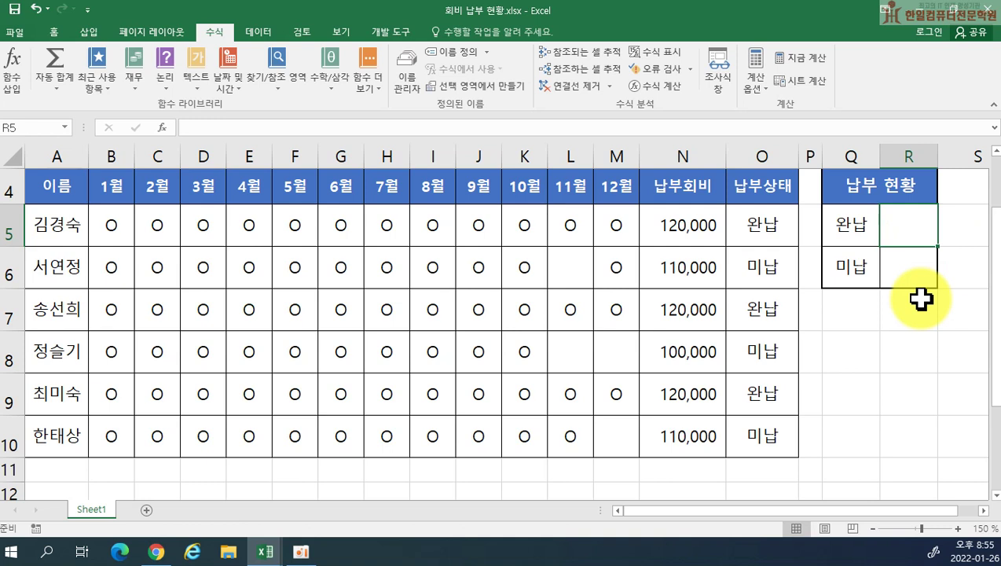
- Start a COUNTIF formula in R5 with the 납부상태 cells as the absolute range $O$5:$O$10
{"action": "type", "text": "=c"}
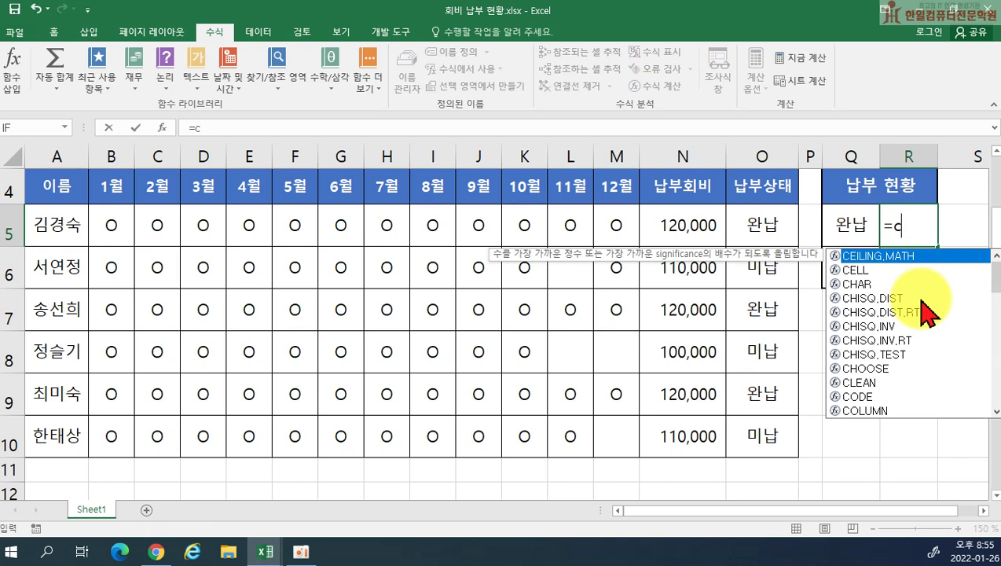
{"action": "type", "text": "ou"}
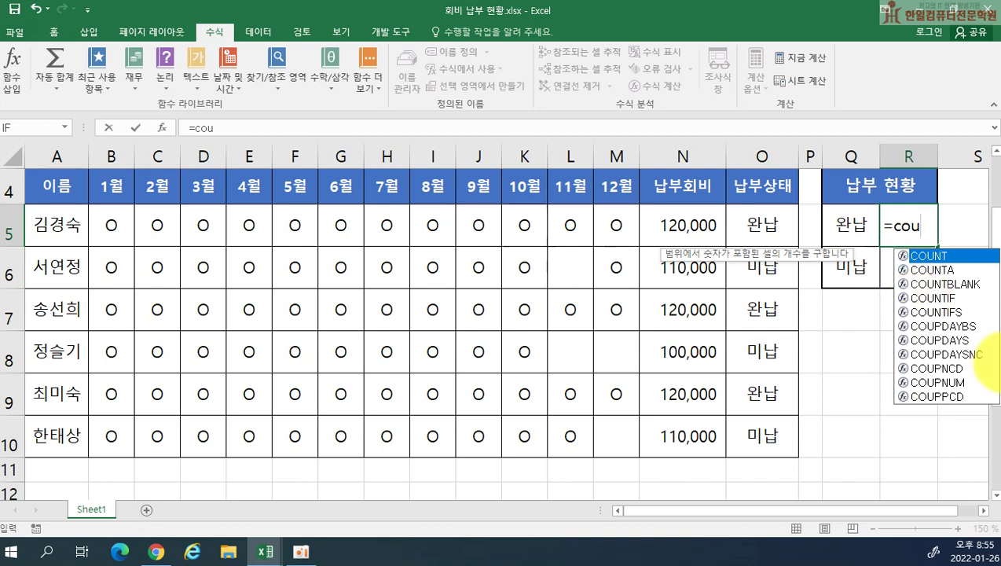
{"action": "key", "text": "Down"}
{"action": "key", "text": "Down"}
{"action": "key", "text": "Down"}
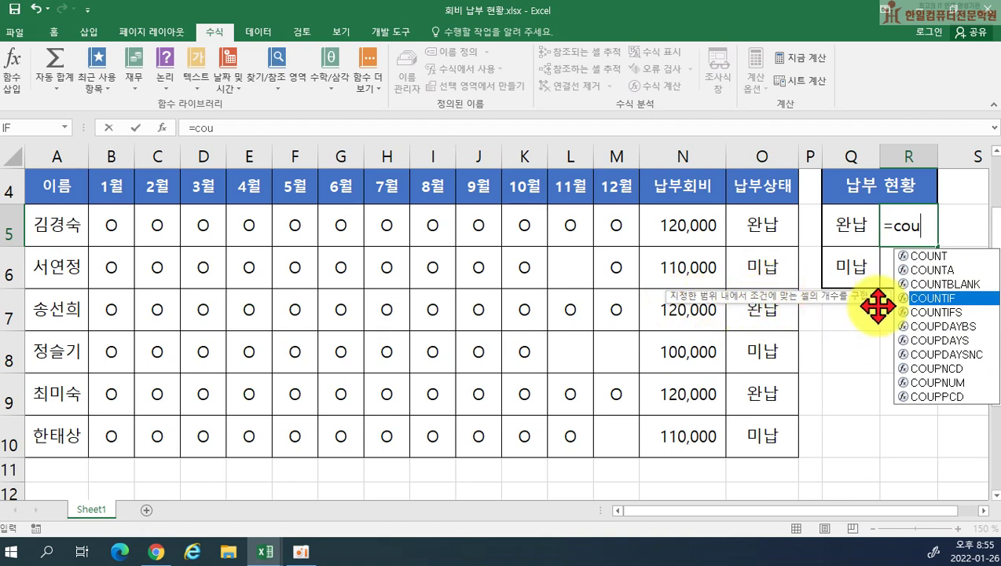
{"action": "double_click", "coordinate": [930, 299]}
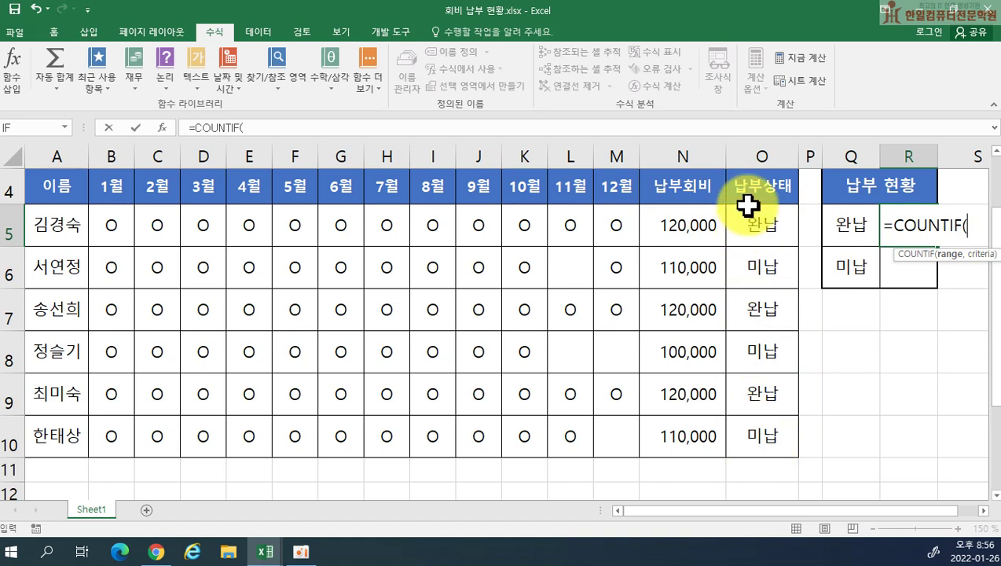
{"action": "left_click_drag", "start_coordinate": [770, 221], "coordinate": [773, 424]}
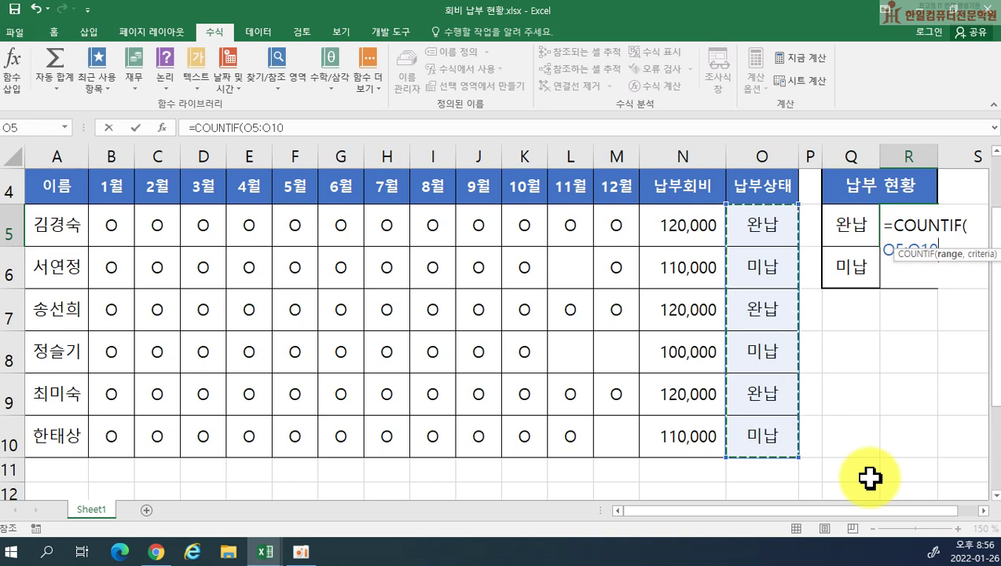
{"action": "key", "text": "F4"}
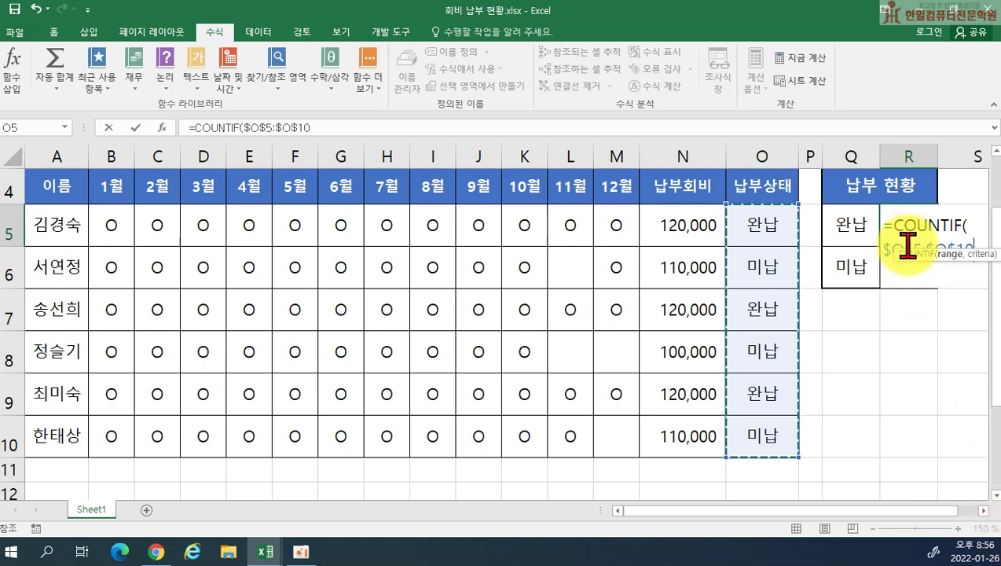
- Add Q5 as the criteria of the COUNTIF formula in R5 and enter the completed formula
{"action": "left_click", "coordinate": [942, 228]}
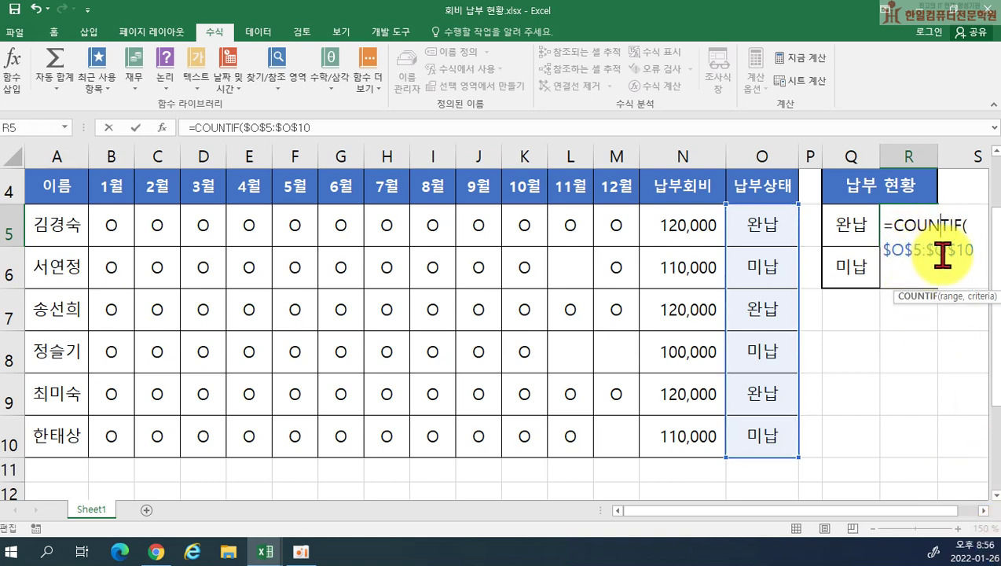
{"action": "left_click", "coordinate": [972, 250]}
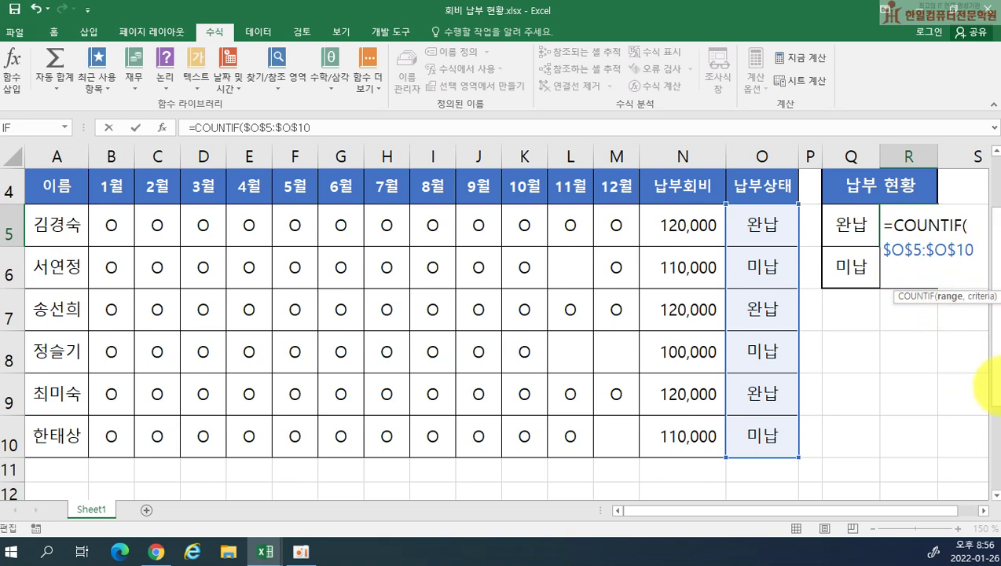
{"action": "type", "text": ","}
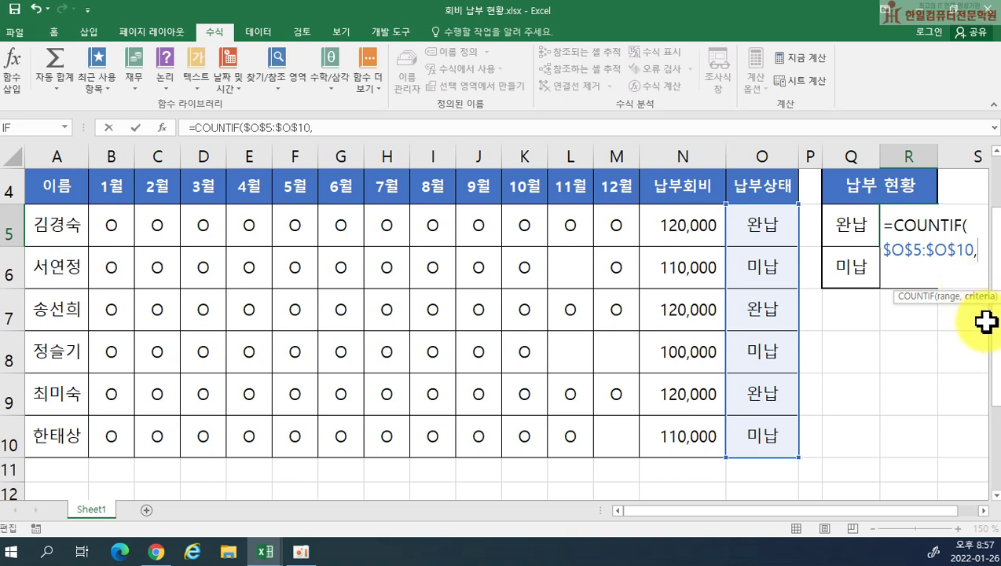
{"action": "left_click", "coordinate": [849, 226]}
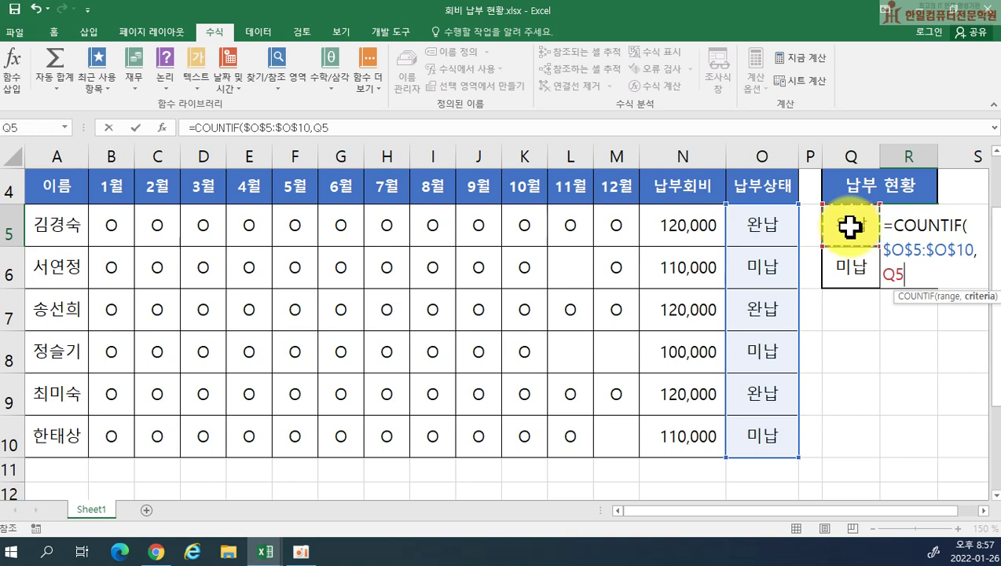
{"action": "type", "text": ")"}
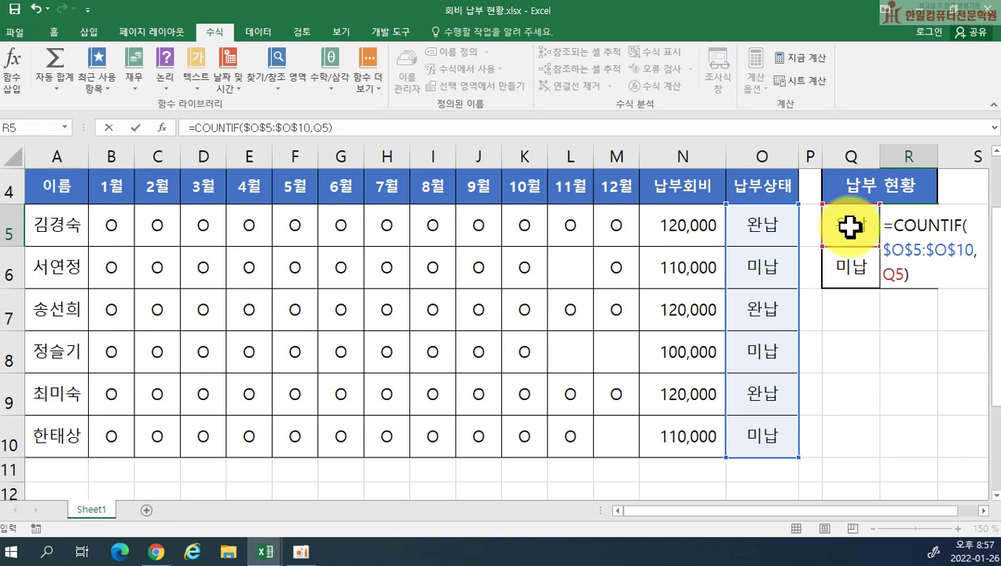
{"action": "key", "text": "Return"}
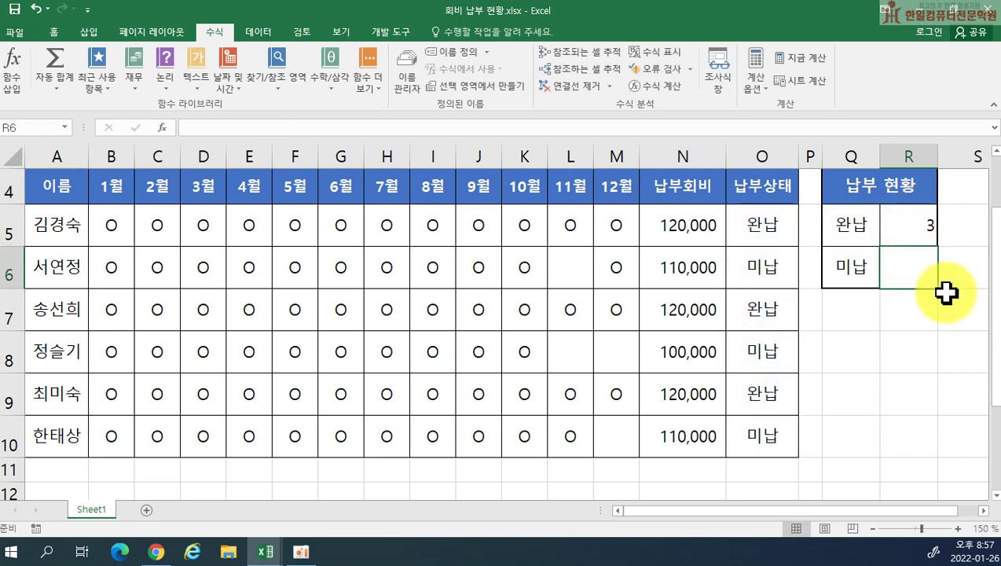
- Fill the COUNTIF formula from R5 down to R6 without copying the formatting
{"action": "left_click", "coordinate": [916, 232]}
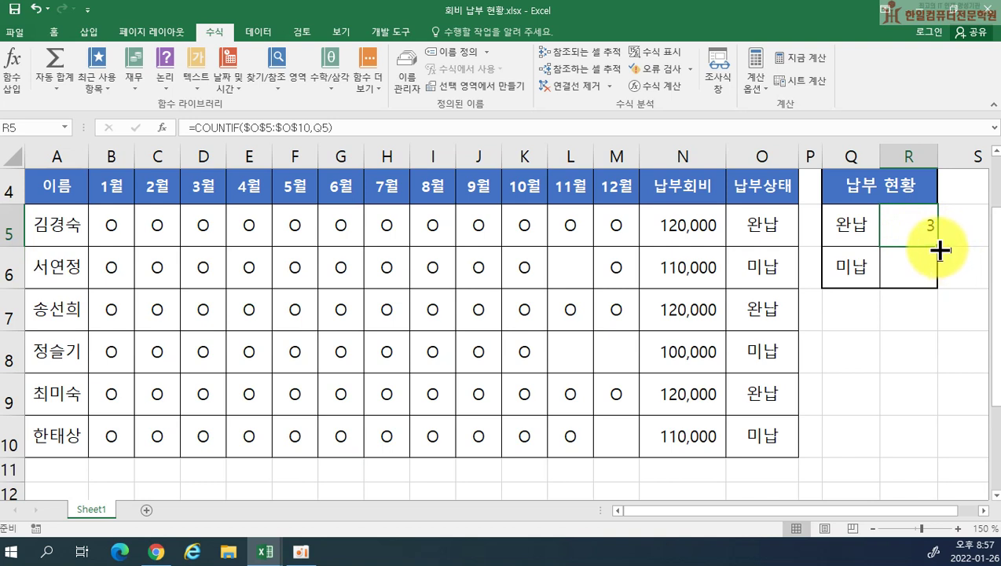
{"action": "left_click_drag", "start_coordinate": [940, 250], "coordinate": [935, 285]}
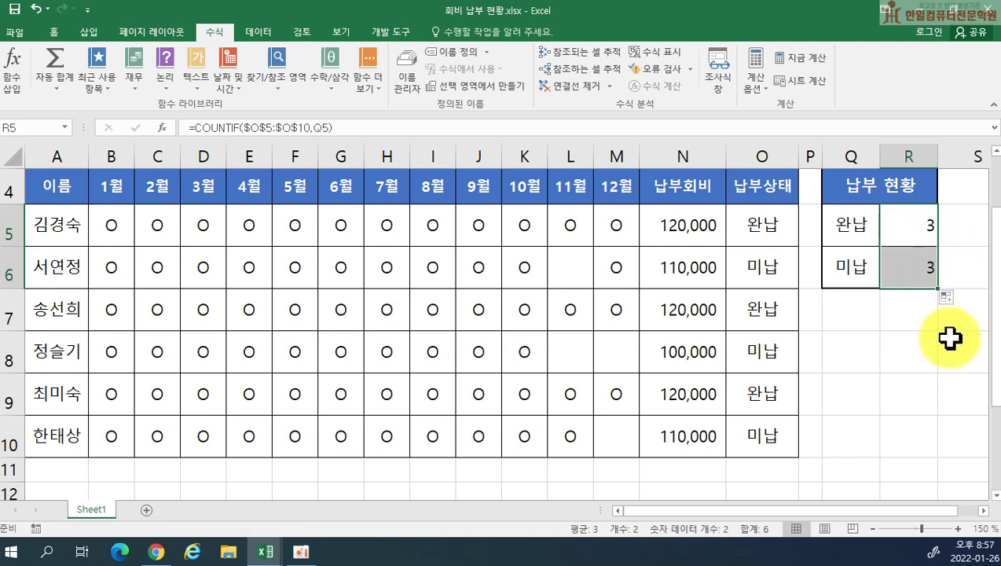
{"action": "left_click", "coordinate": [914, 361]}
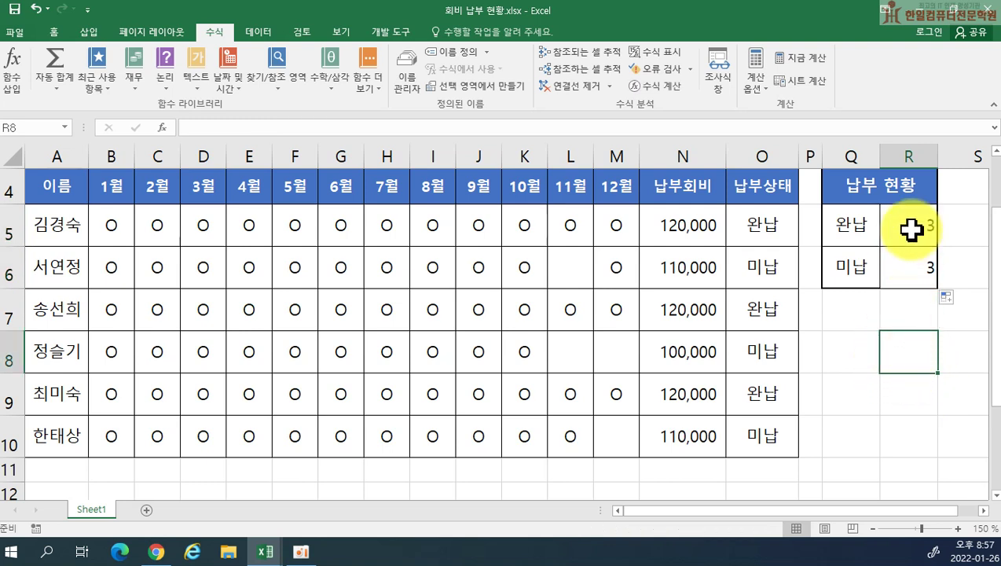
{"action": "left_click", "coordinate": [947, 298]}
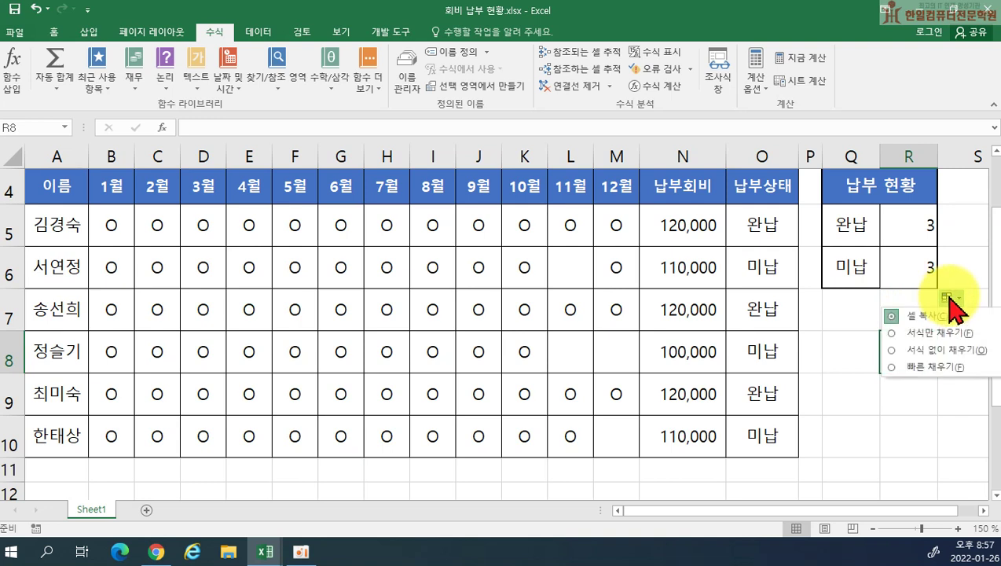
{"action": "left_click", "coordinate": [933, 350]}
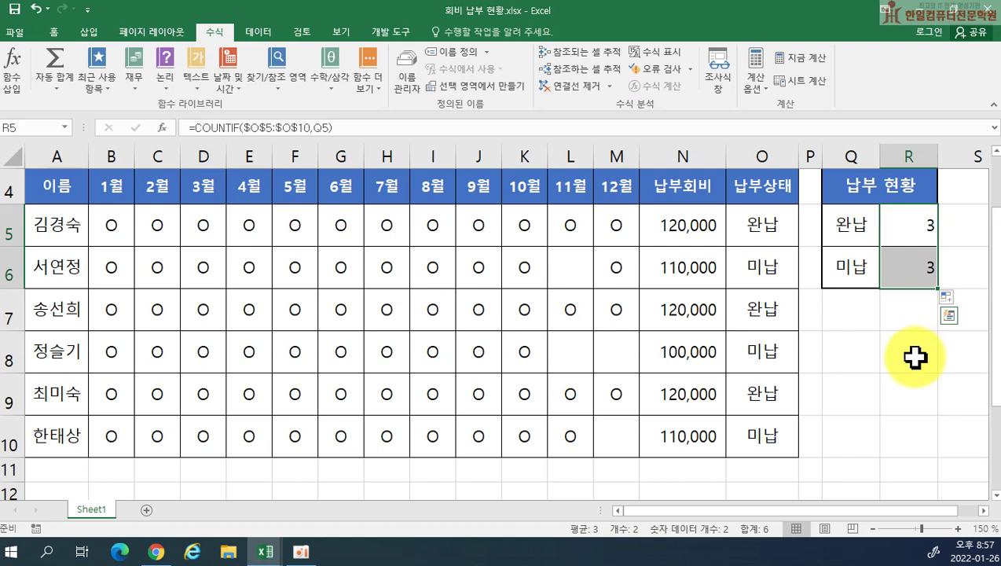
{"action": "left_click", "coordinate": [932, 340]}
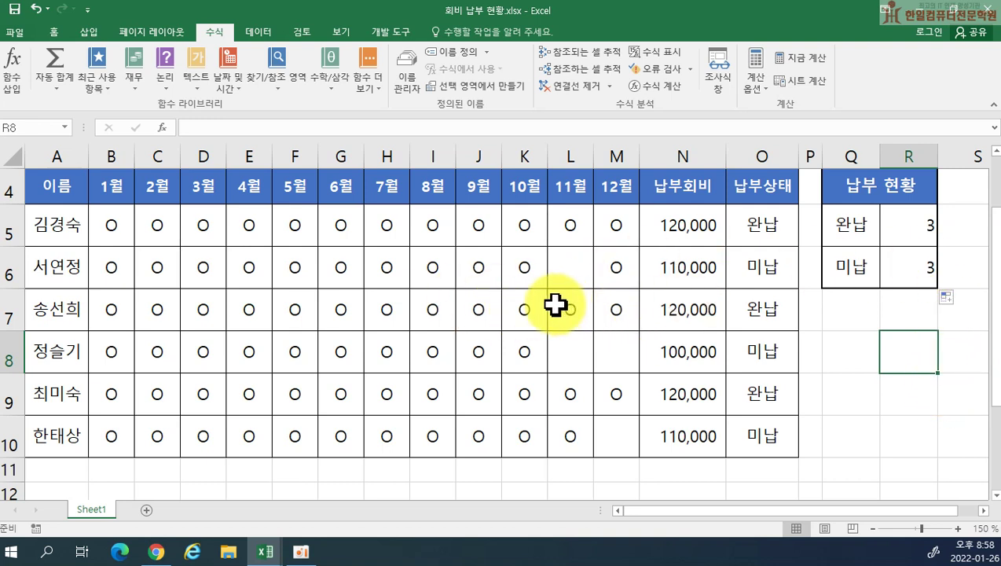
- Clear the 7월 payment mark in H7
{"action": "left_click", "coordinate": [396, 310]}
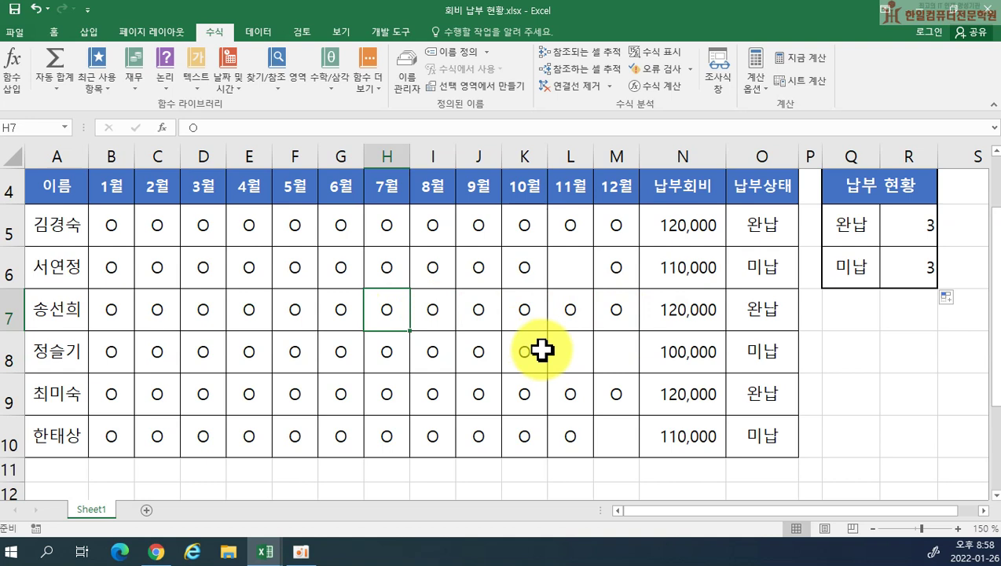
{"action": "key", "text": "Delete"}
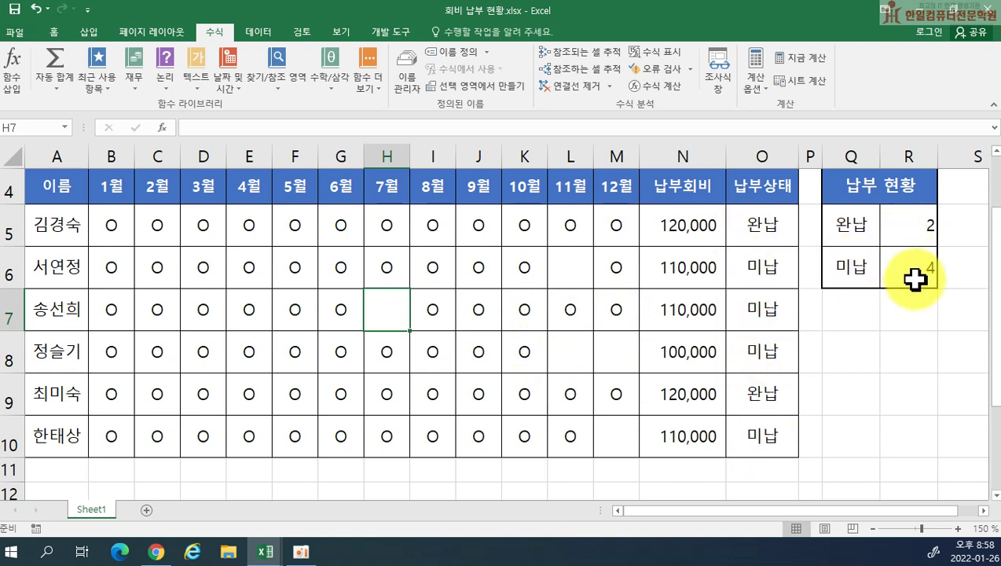
{"action": "left_click", "coordinate": [566, 356]}
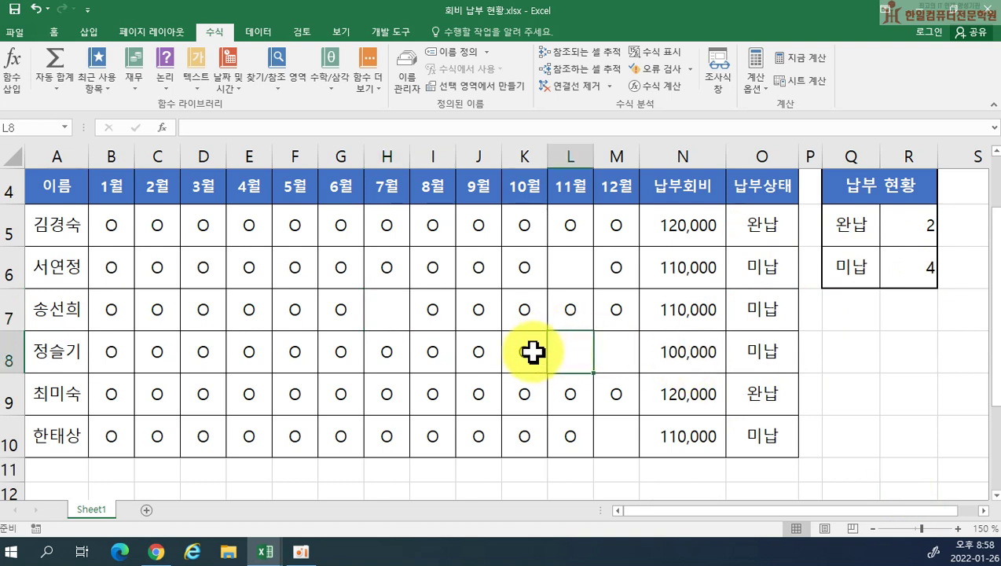
- Copy the payment mark from K8 into L8, M8 and M10, and select the 완납 count in R5
{"action": "left_click", "coordinate": [531, 351]}
{"action": "key", "text": "ctrl+c"}
{"action": "left_click", "coordinate": [570, 354]}
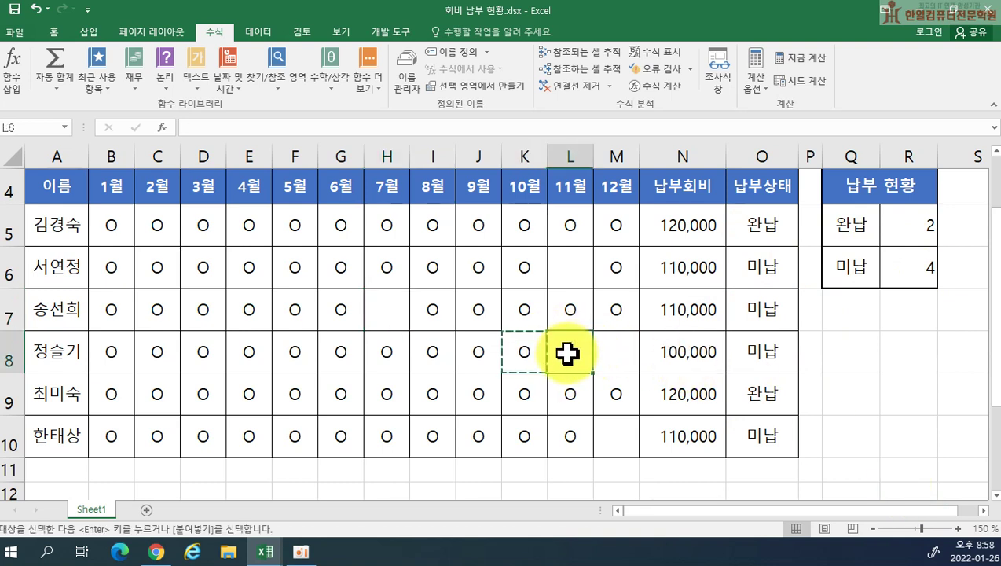
{"action": "key", "text": "ctrl+v"}
{"action": "left_click", "coordinate": [625, 352]}
{"action": "key", "text": "ctrl+v"}
{"action": "left_click", "coordinate": [635, 436]}
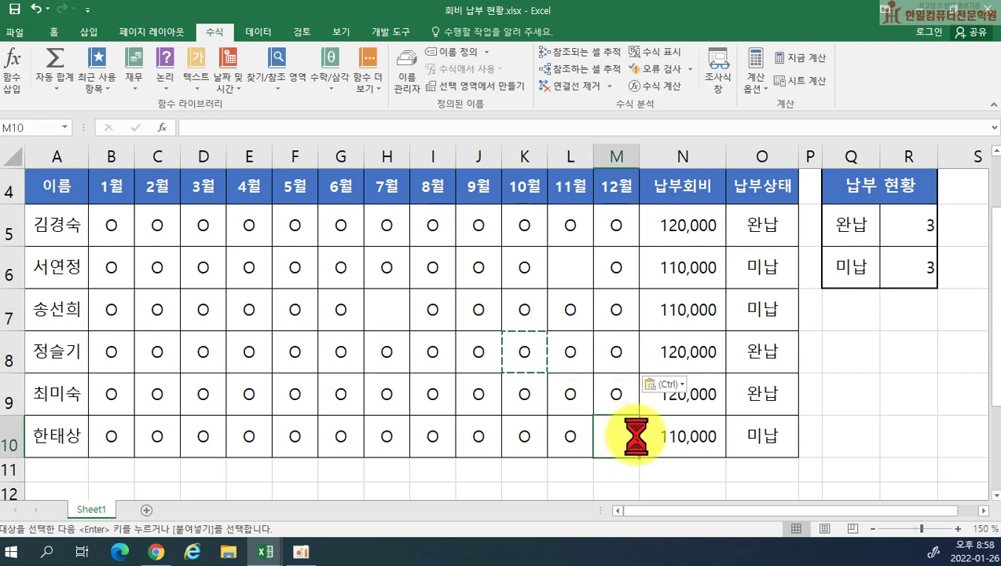
{"action": "key", "text": "ctrl+v"}
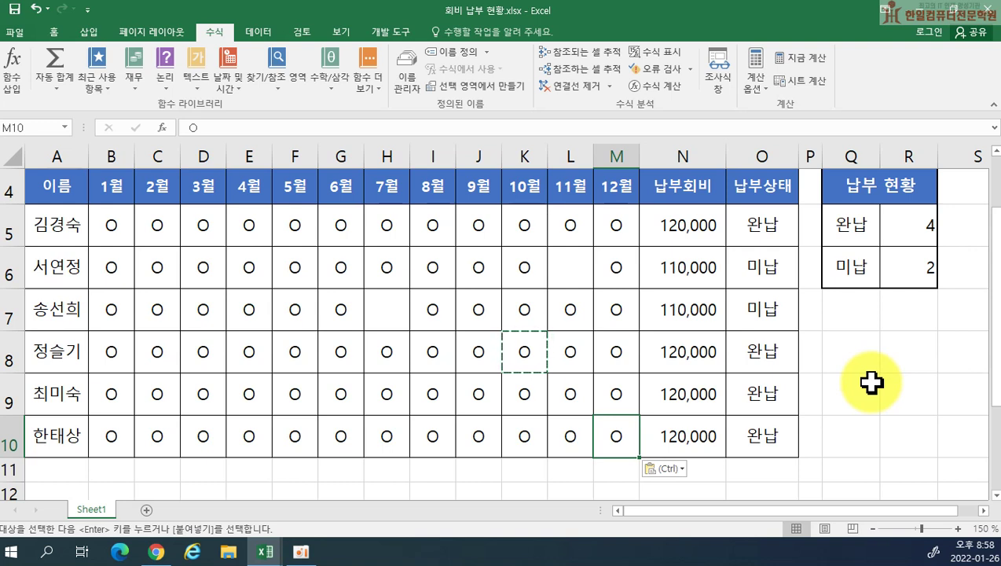
{"action": "key", "text": "Escape"}
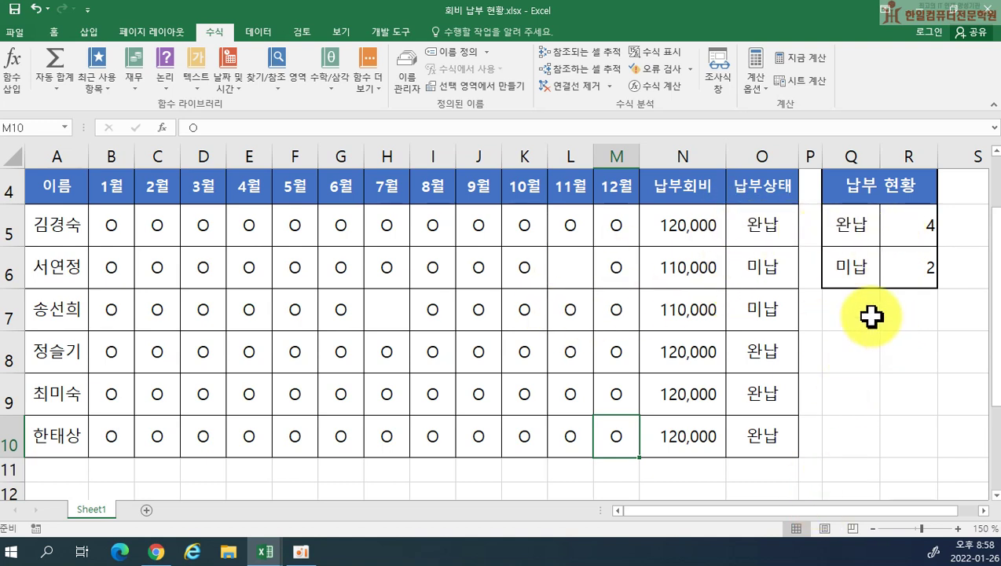
{"action": "left_click", "coordinate": [900, 229]}
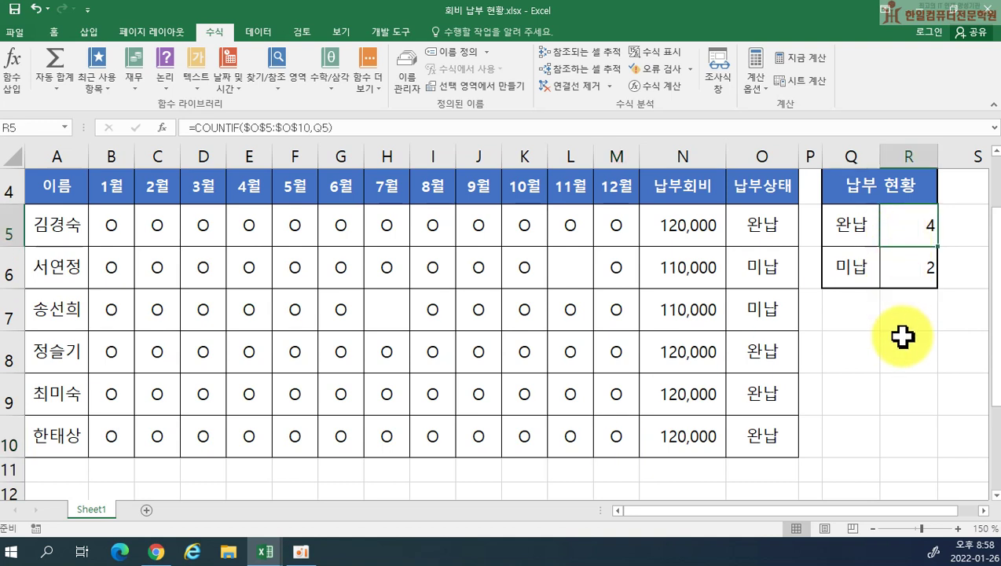